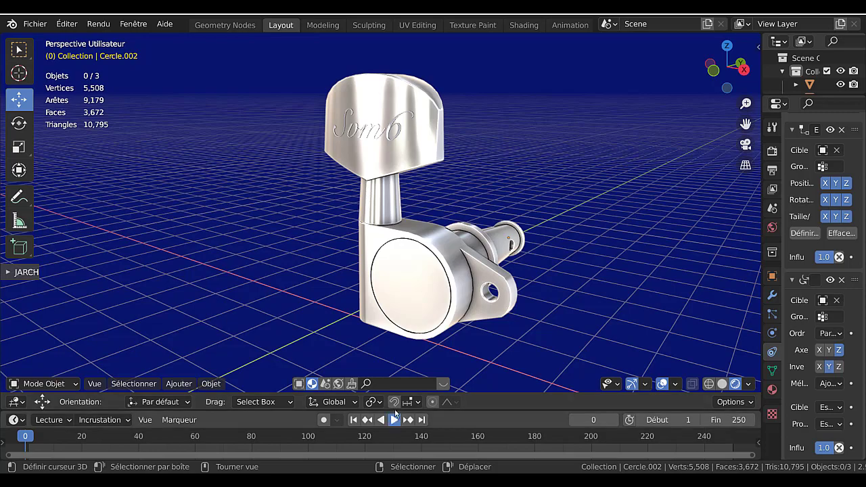
# Play the tuning machine's animation, view the model from another angle and close its window
pyautogui.click(394, 419)
pyautogui.moveTo(618, 266); pyautogui.dragTo(636, 271, button='middle')
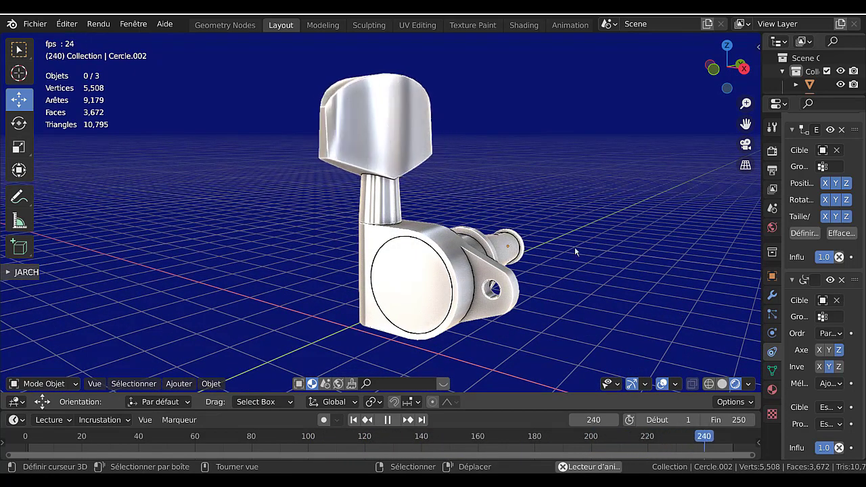
pyautogui.click(741, 24)
pyautogui.click(860, 13)
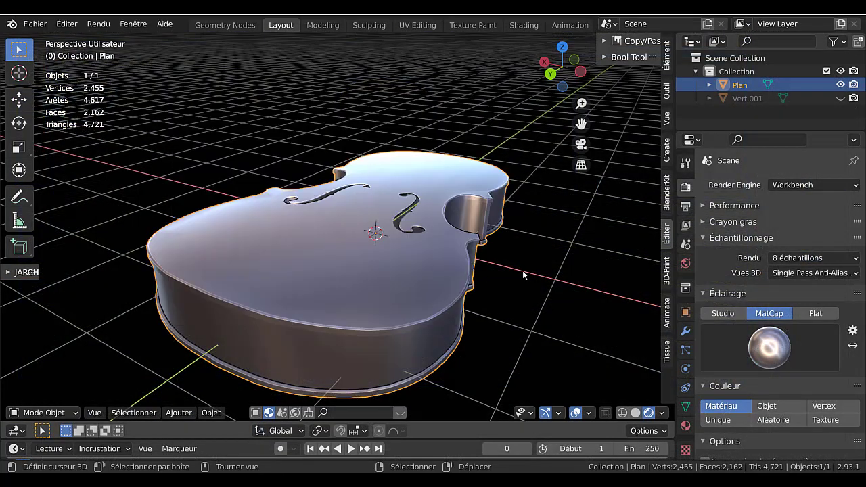
# Examine the violin body from several angles, including its underside
pyautogui.moveTo(522, 274); pyautogui.dragTo(498, 267, button='middle')
pyautogui.moveTo(435, 277); pyautogui.dragTo(252, 214, button='middle')
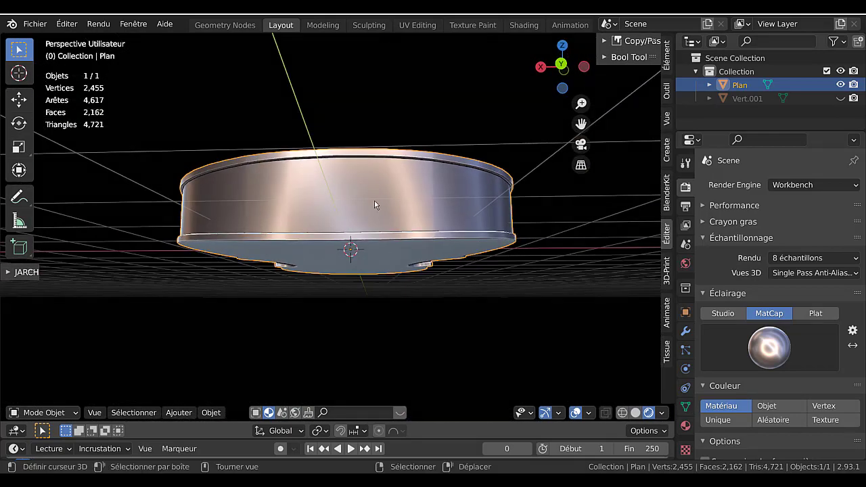
pyautogui.moveTo(374, 205); pyautogui.dragTo(290, 229, button='middle')
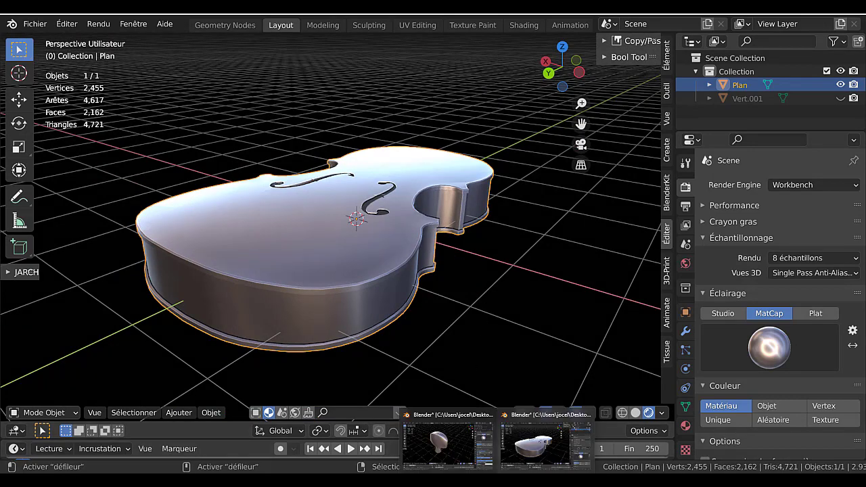
# Switch to the Blender window holding the tuning peg and snap the peg to the 3D cursor
pyautogui.click(439, 436)
pyautogui.scroll(-3, 419, 328)
pyautogui.moveTo(414, 332); pyautogui.dragTo(368, 306, button='middle')
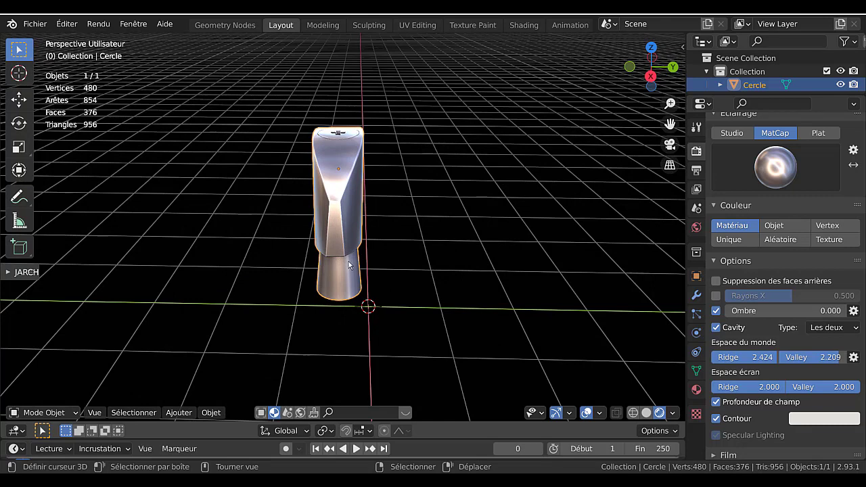
pyautogui.hotkey('shift', 's')
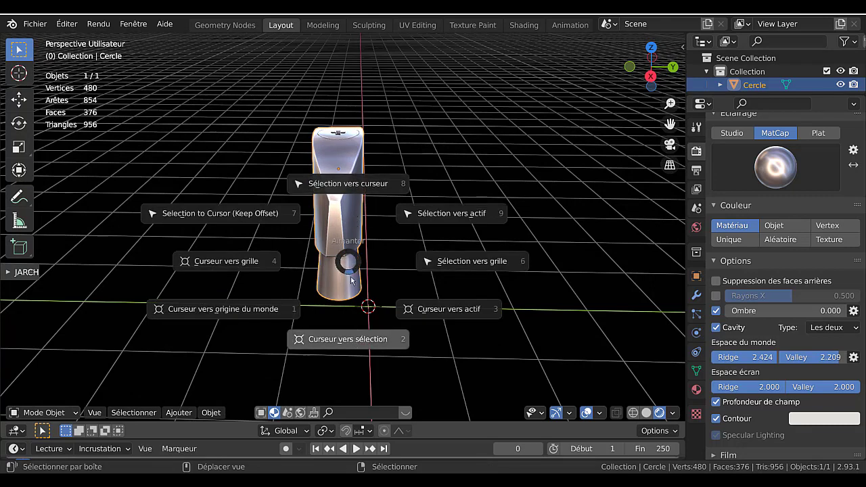
pyautogui.click(353, 194)
# Move the peg up along the Z axis until its stem sits just above the 3D cursor
pyautogui.moveTo(352, 257); pyautogui.dragTo(478, 284, button='middle')
pyautogui.press('g')
pyautogui.press('z')
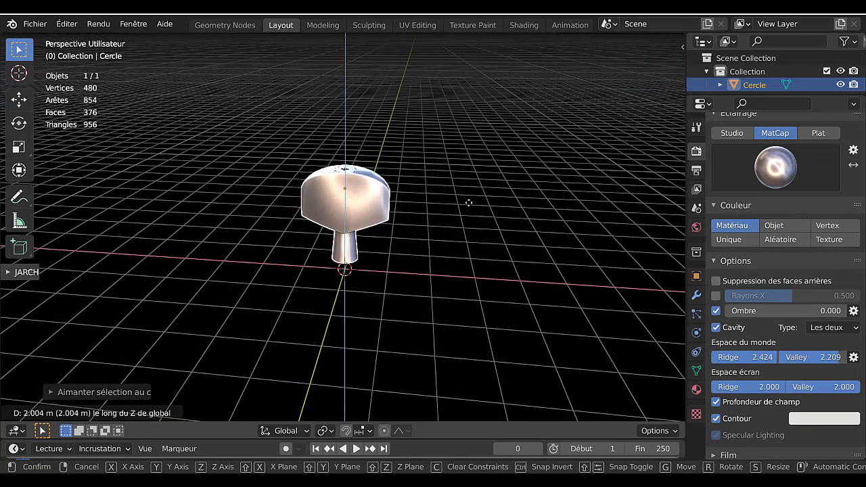
pyautogui.click(477, 230)
pyautogui.moveTo(477, 230); pyautogui.dragTo(361, 265, button='middle')
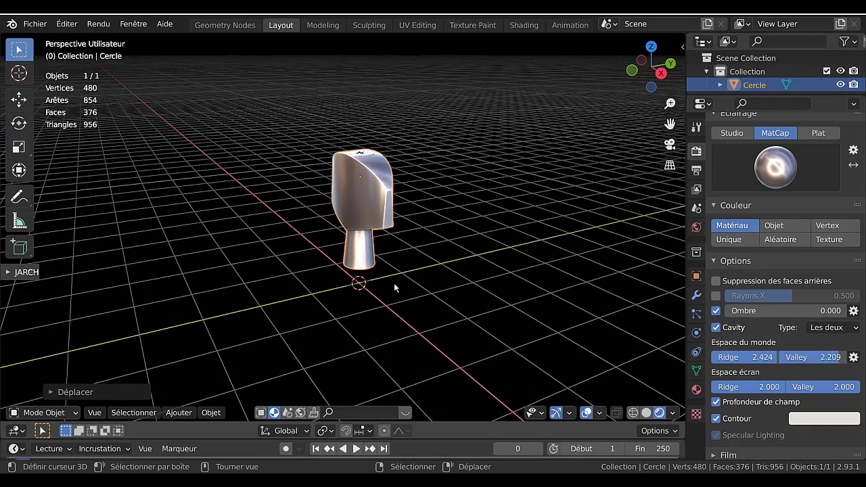
pyautogui.moveTo(394, 287); pyautogui.dragTo(468, 282, button='middle')
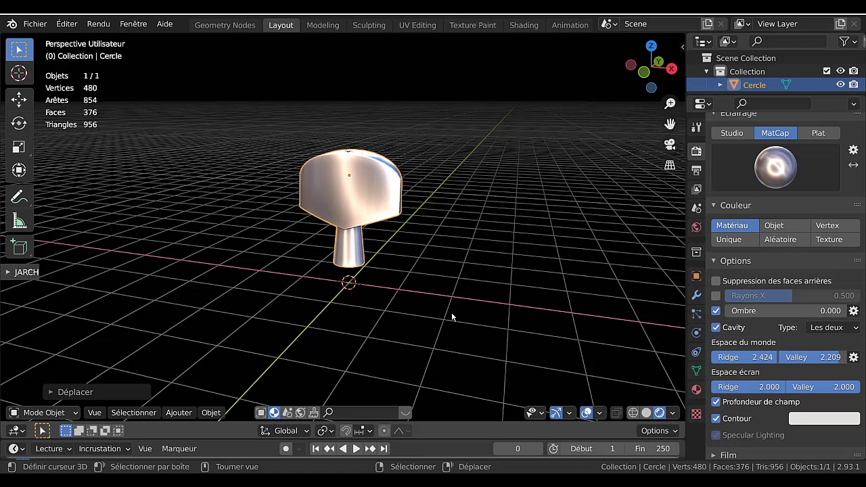
# Switch to the violin body's window and close caisse violon gonflée.blend without saving the changes
pyautogui.moveTo(497, 481)
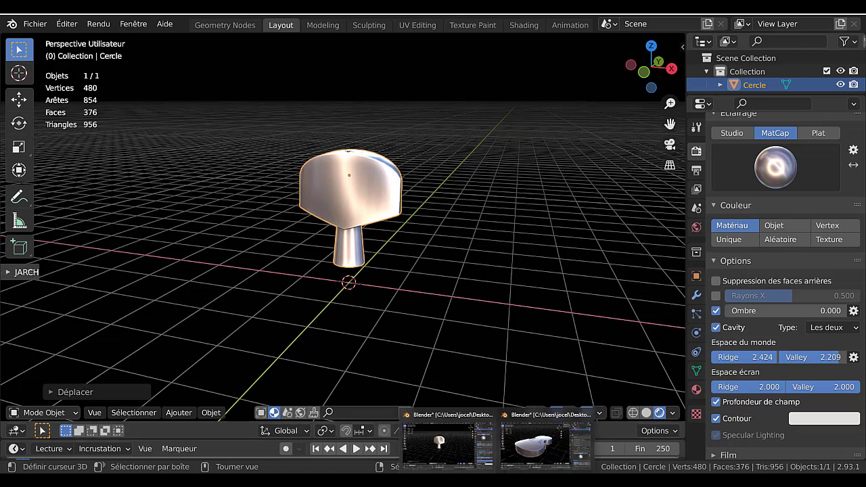
pyautogui.click(512, 462)
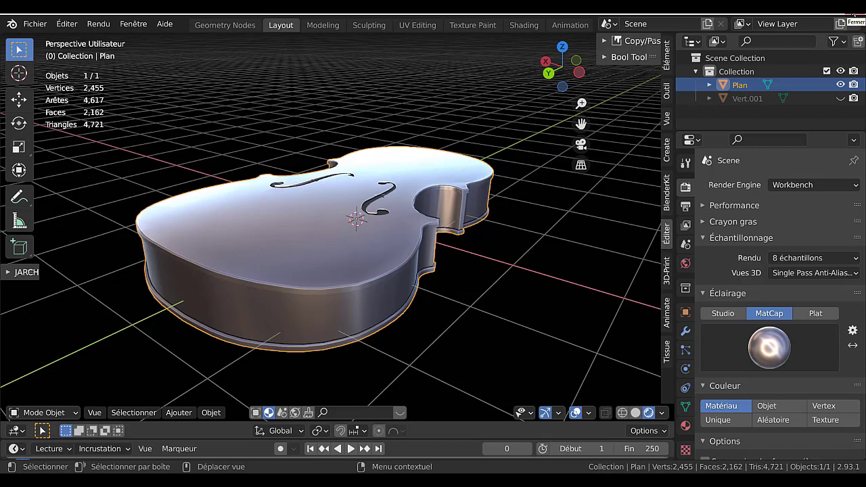
pyautogui.click(852, 15)
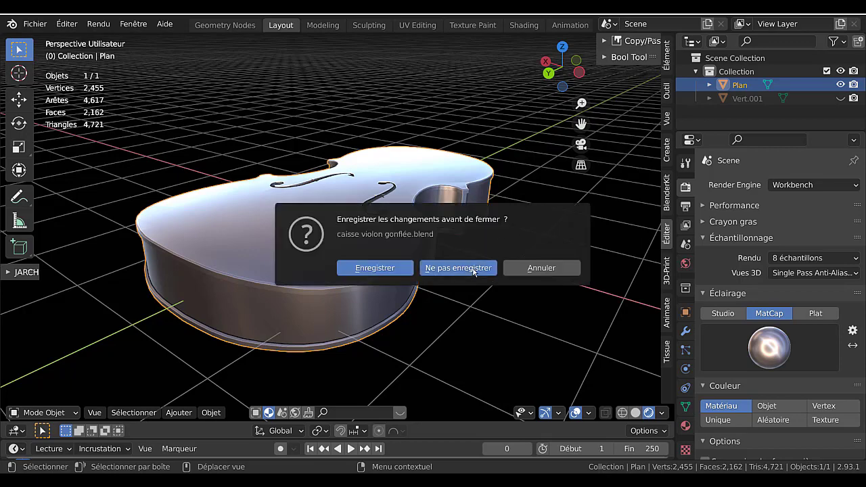
pyautogui.click(474, 270)
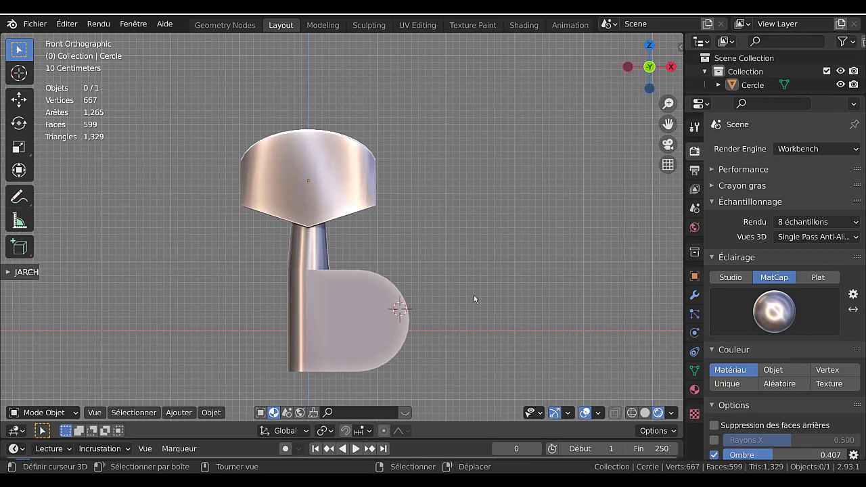
# Examine the reference peg with its long stem and rounded side housing, in both Object and Edit modes
pyautogui.click(362, 318)
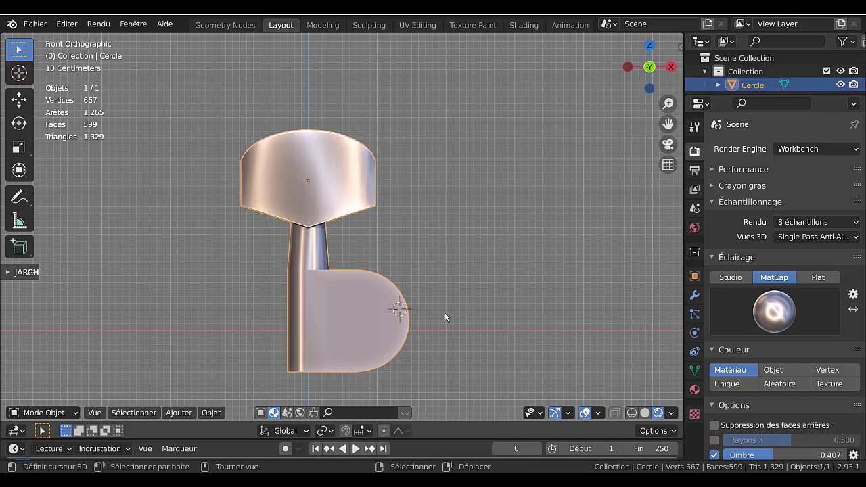
pyautogui.moveTo(444, 312); pyautogui.dragTo(493, 322, button='middle')
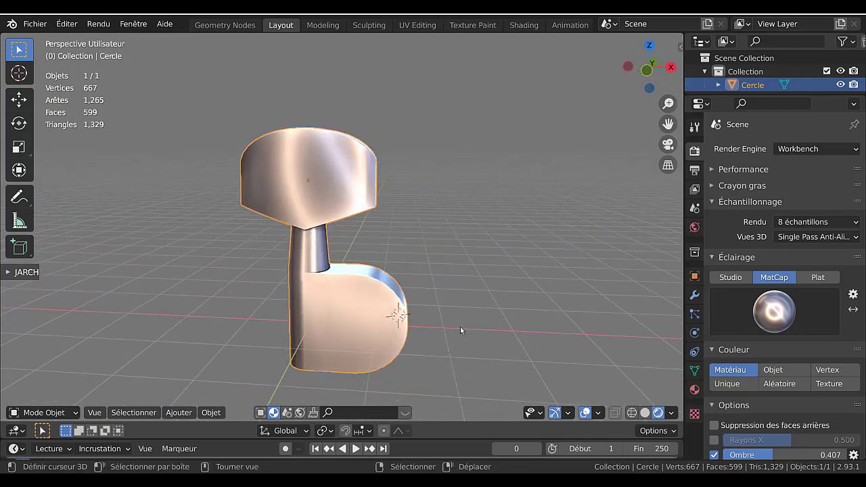
pyautogui.press('Tab')
pyautogui.moveTo(421, 334); pyautogui.dragTo(502, 370, button='middle')
pyautogui.press('Tab')
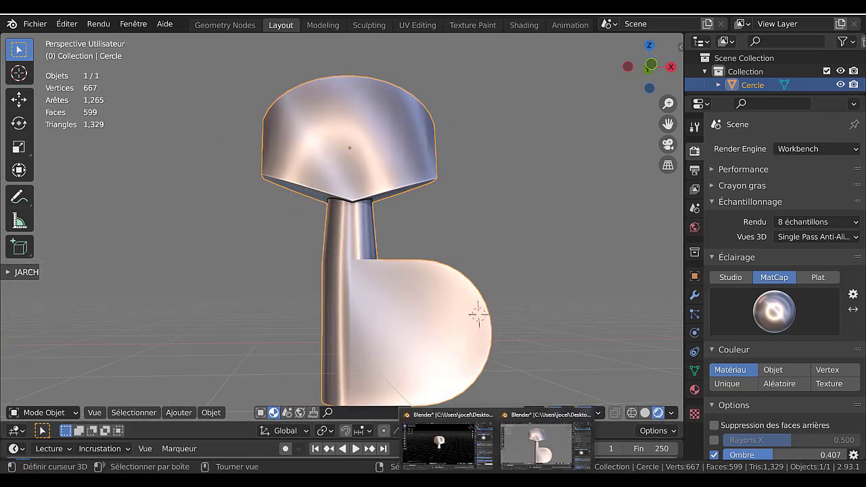
# Return to the peg's window, select the bottom edge loop of the stem in front view and use solid shading
pyautogui.click(440, 433)
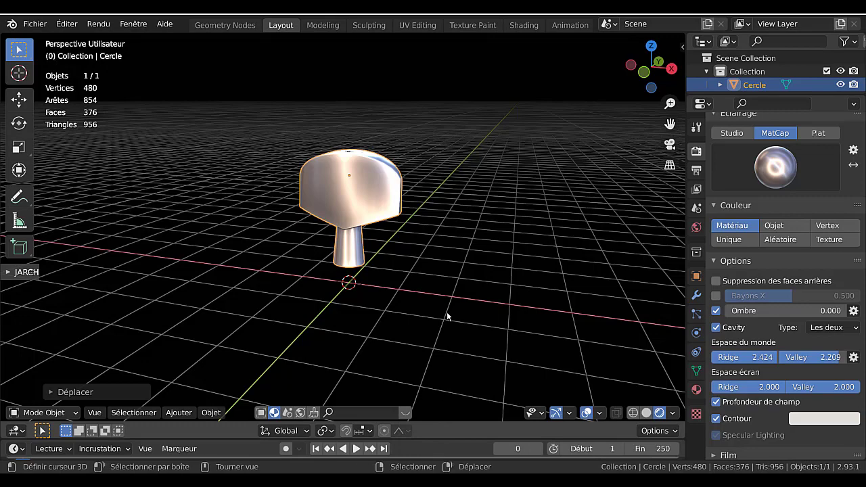
pyautogui.press('KP_1')
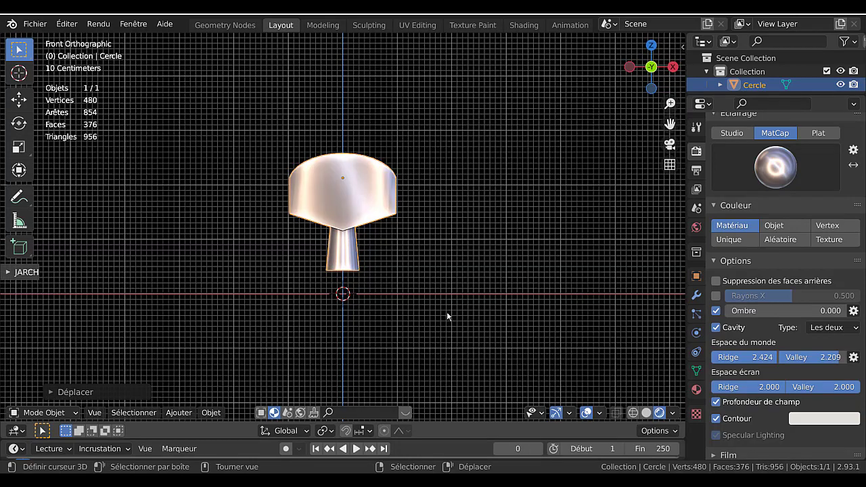
pyautogui.press('Tab')
pyautogui.scroll(4, 460, 293)
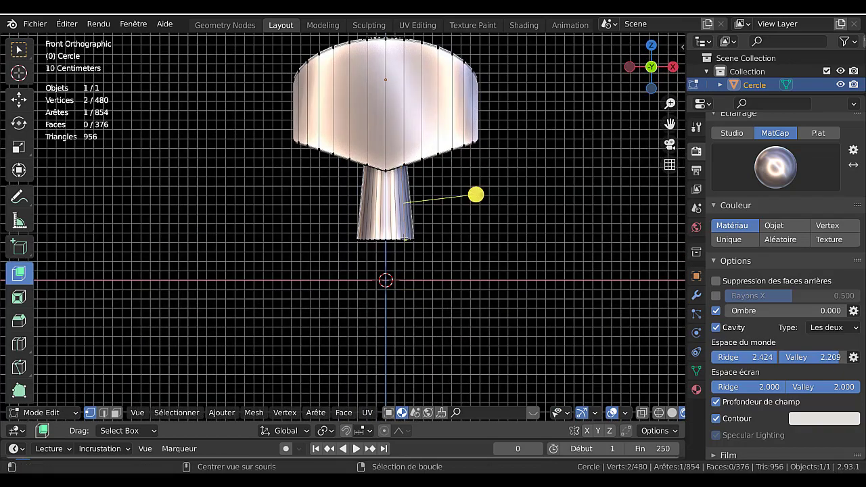
pyautogui.keyDown('alt'); pyautogui.click(404, 240); pyautogui.keyUp('alt')
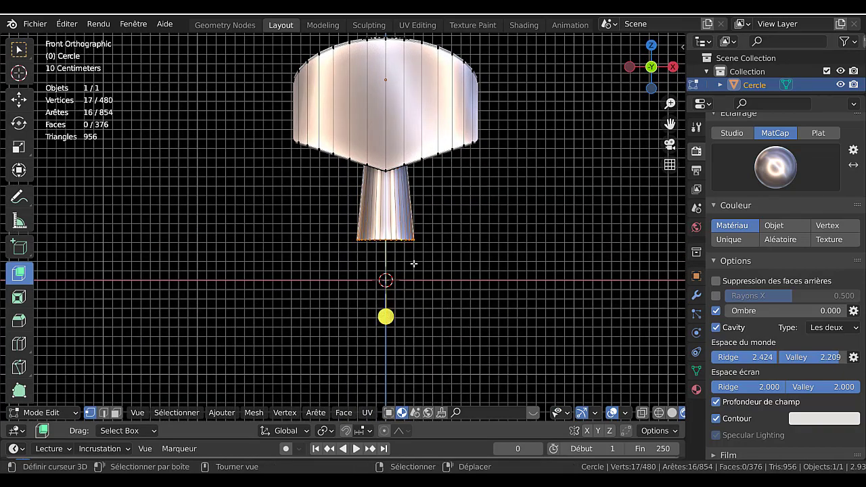
pyautogui.scroll(-3, 461, 265)
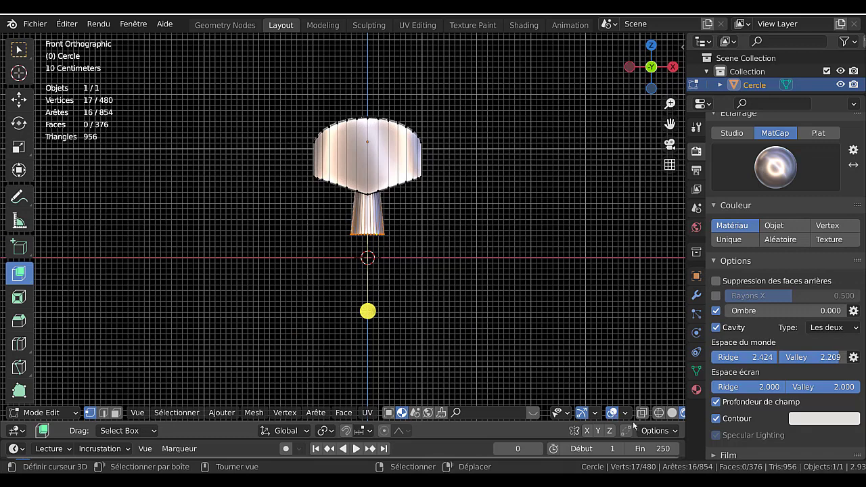
pyautogui.click(672, 413)
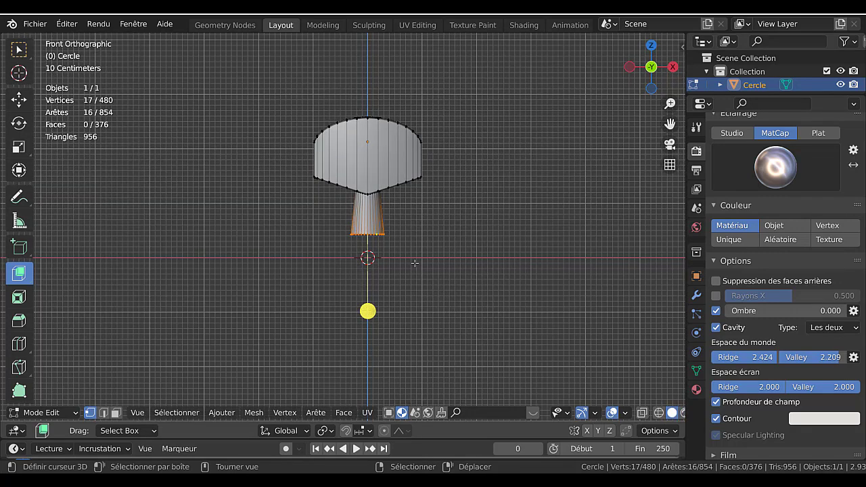
# Extrude the stem's bottom edge loop about 1.7 m straight down along the Z axis
pyautogui.press('e')
pyautogui.press('z')
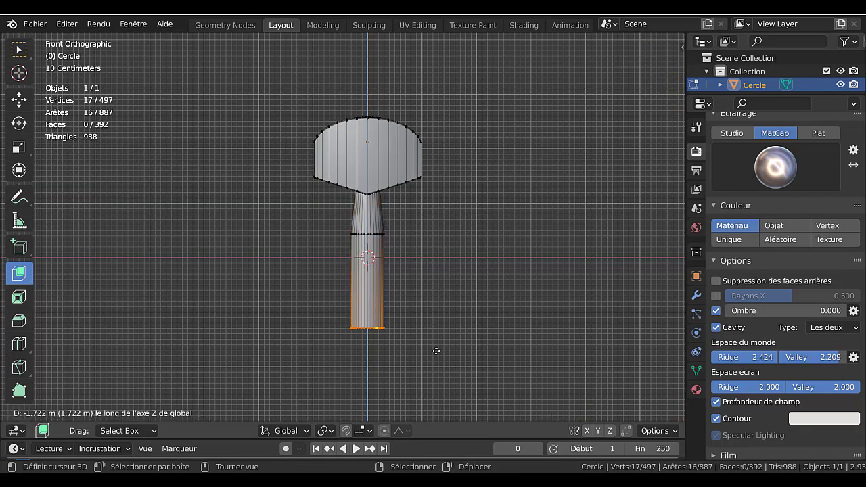
pyautogui.click(436, 345)
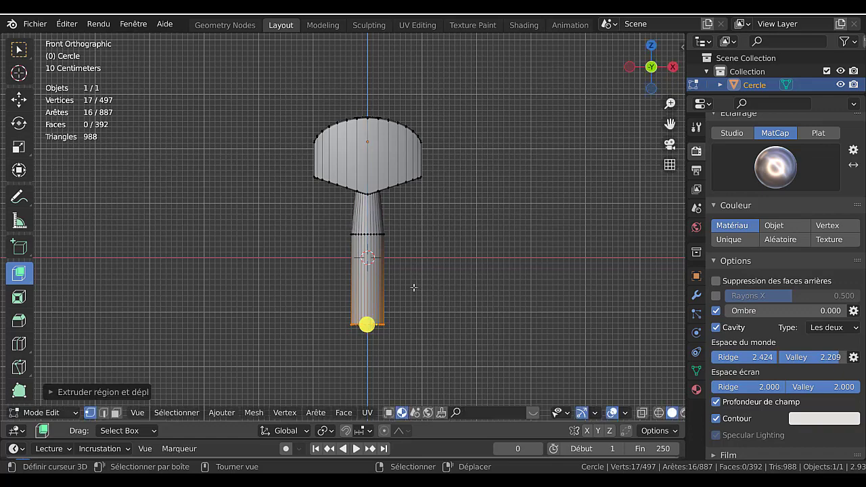
# Shorten the extruded cylinder by moving its bottom edge loop slightly up along the Z axis
pyautogui.scroll(3, 410, 283)
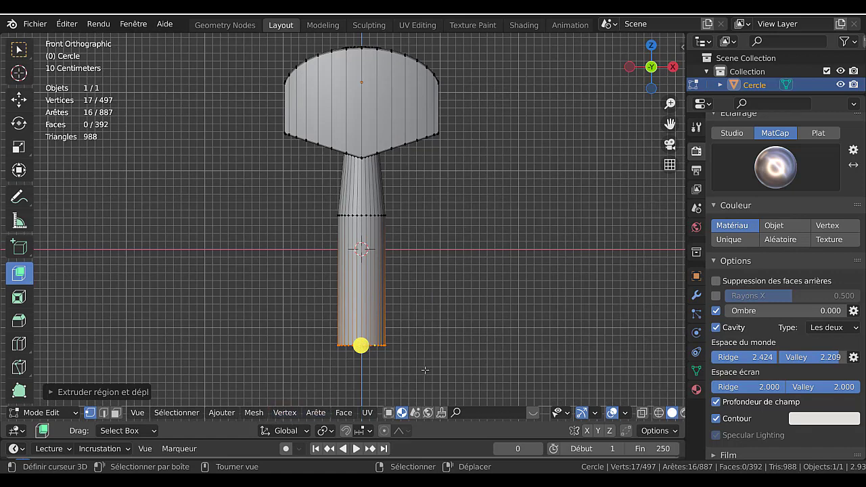
pyautogui.press('g')
pyautogui.press('z')
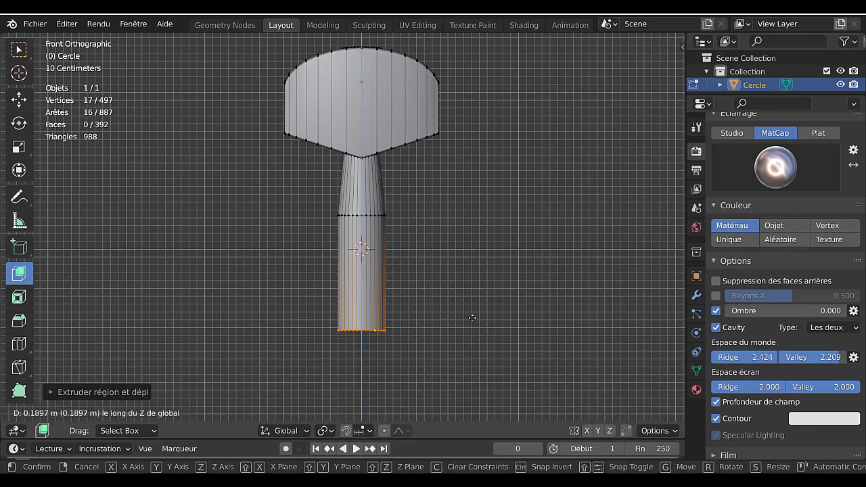
pyautogui.click(473, 314)
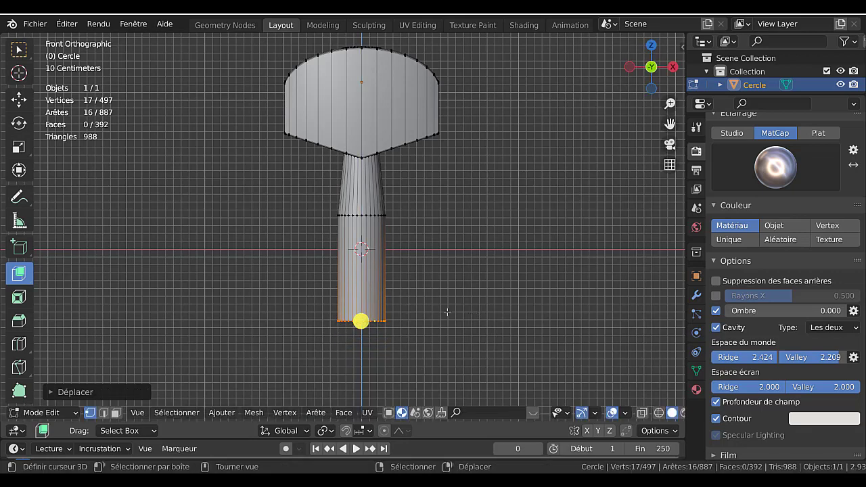
# Circle-select all faces in the +X half of the extruded cylinder, using X-ray display and face selection
pyautogui.hotkey('alt', 'z')
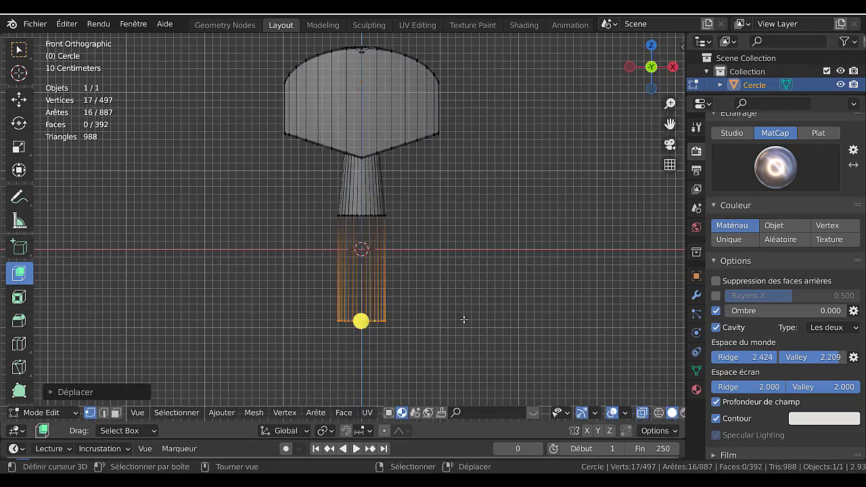
pyautogui.press('3')
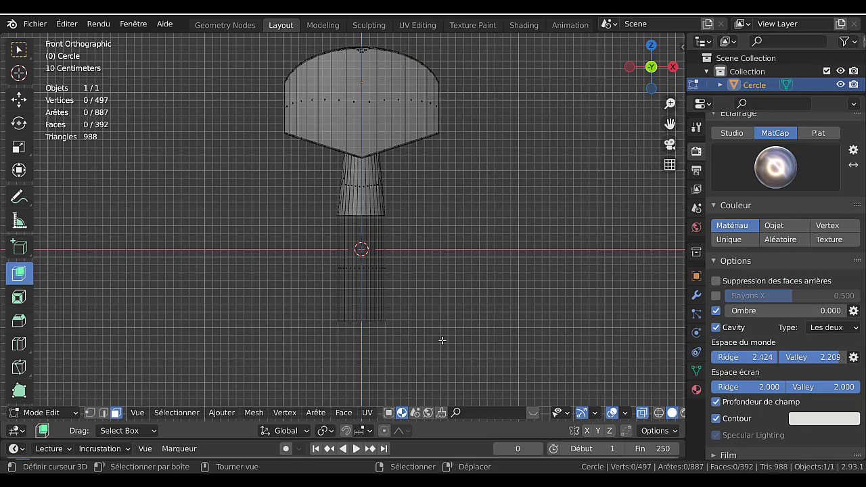
pyautogui.press('c')
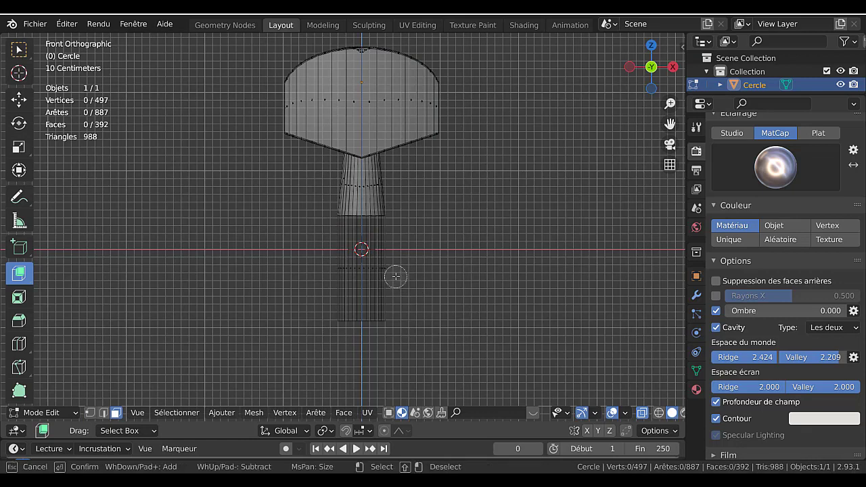
pyautogui.moveTo(370, 268); pyautogui.dragTo(412, 271)
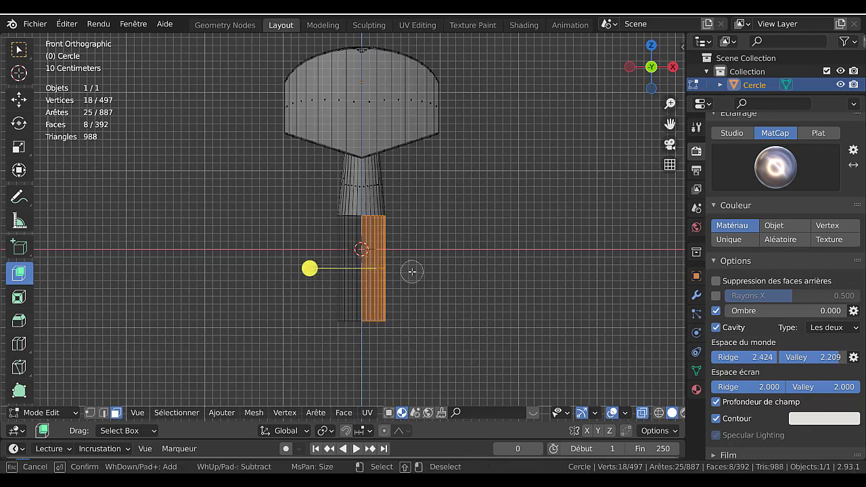
pyautogui.rightClick(402, 309)
# Inspect the extruded cylinder and its selected half from an angle, comparing Object and Edit modes
pyautogui.scroll(3, 435, 305)
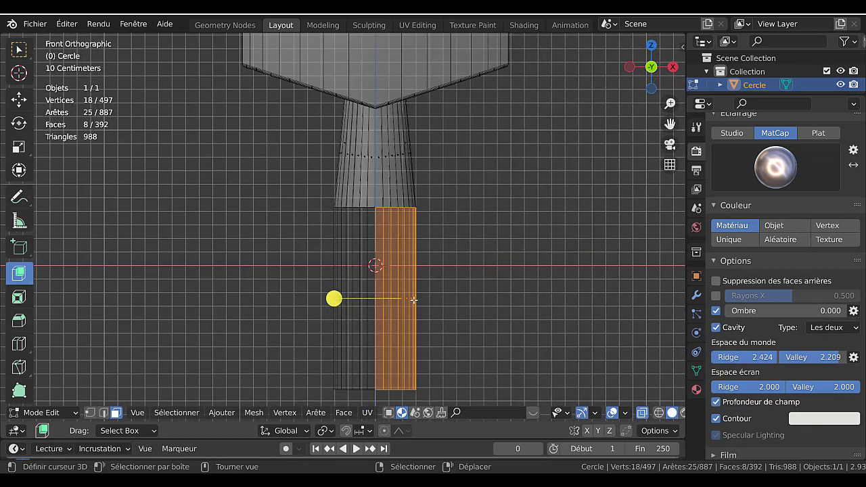
pyautogui.press('Tab')
pyautogui.moveTo(438, 300); pyautogui.dragTo(409, 314, button='middle')
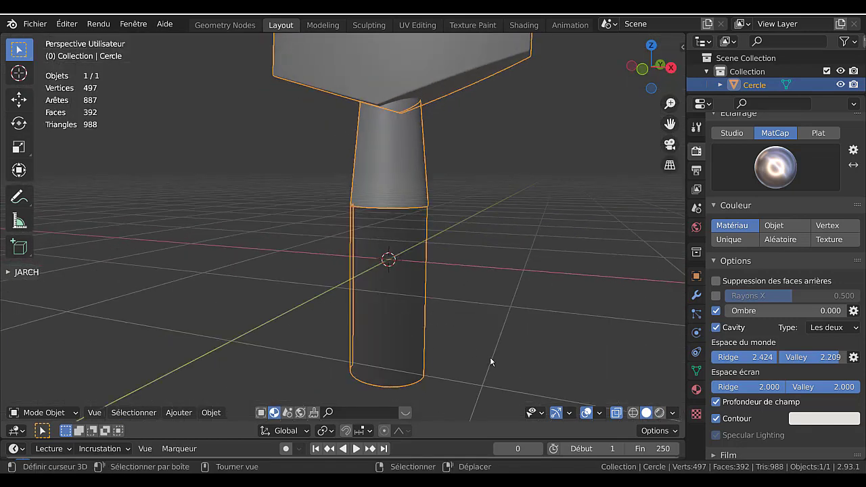
pyautogui.press('Tab')
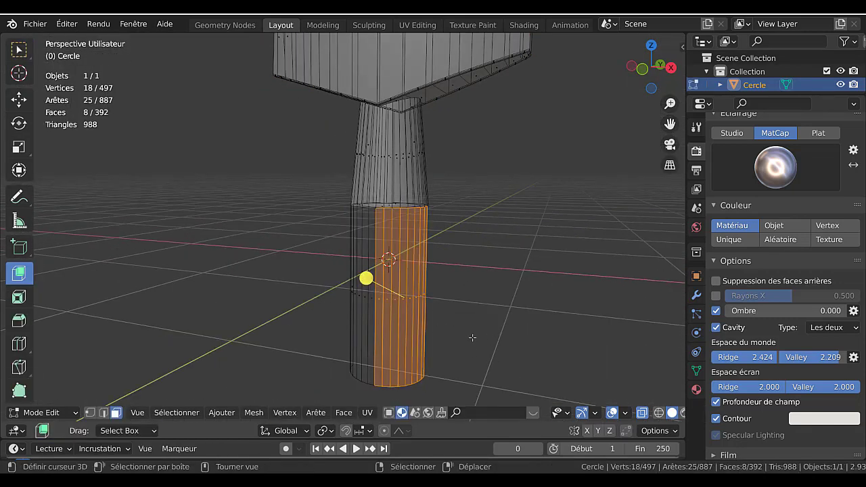
pyautogui.press('Tab')
pyautogui.press('Tab')
pyautogui.moveTo(433, 351); pyautogui.dragTo(460, 334, button='middle')
pyautogui.scroll(3, 440, 336)
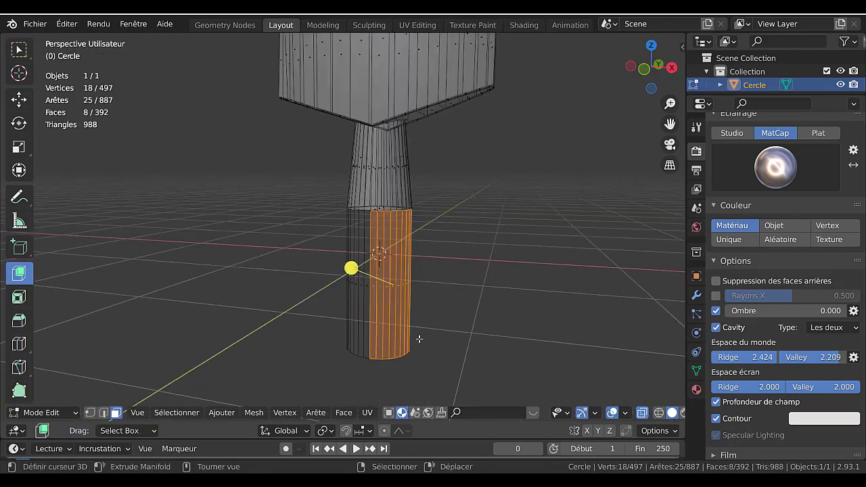
# Toggle the Face Orientation overlay for the whole peg in Object Mode
pyautogui.press('Tab')
pyautogui.press('Tab')
pyautogui.scroll(-4, 443, 331)
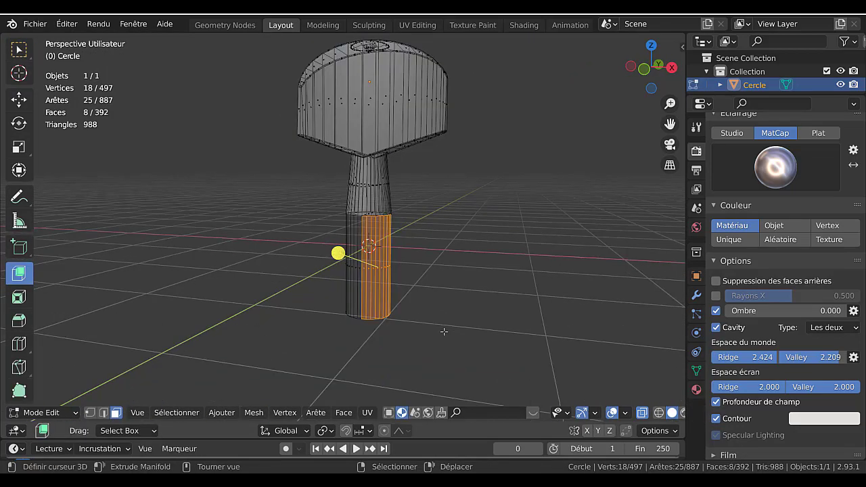
pyautogui.moveTo(447, 336); pyautogui.dragTo(463, 337, button='middle')
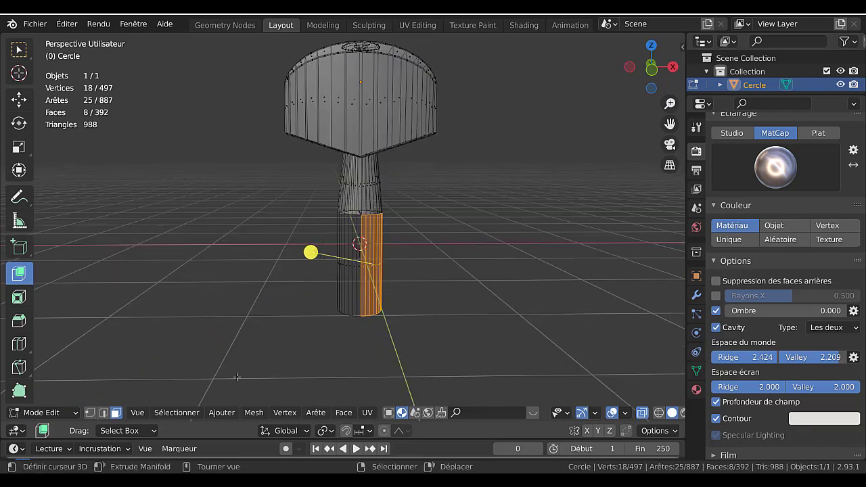
pyautogui.press('q')
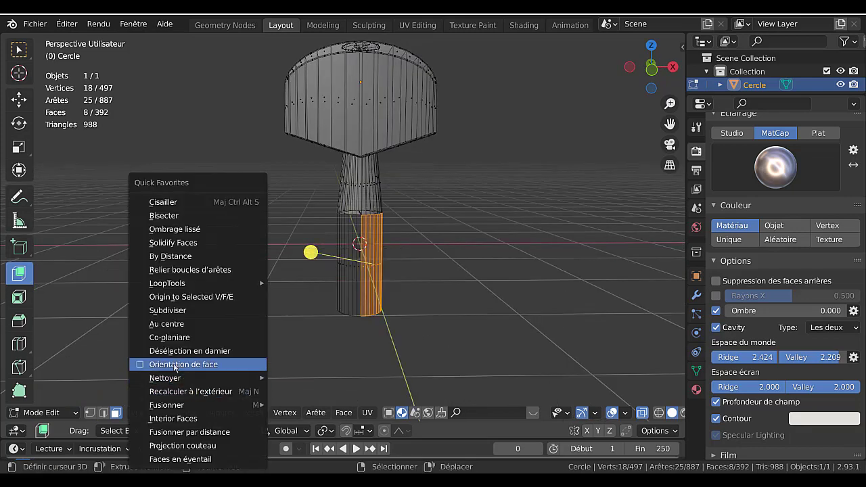
pyautogui.press('Escape')
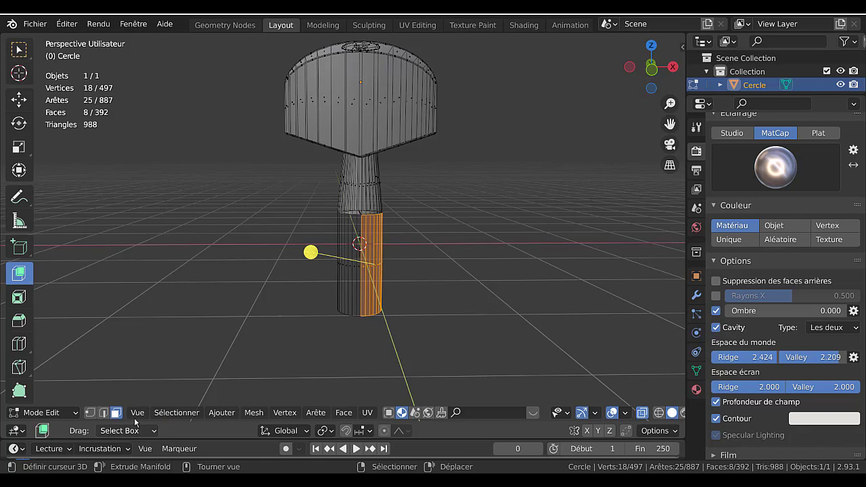
pyautogui.press('a')
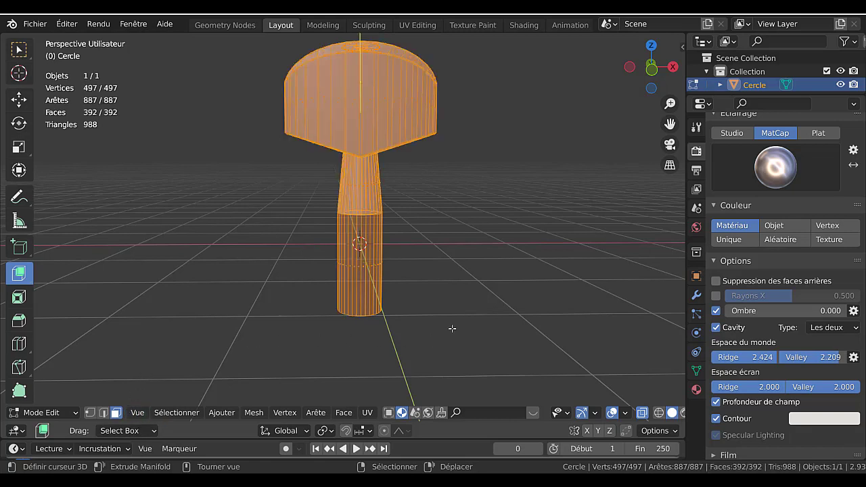
pyautogui.press('Tab')
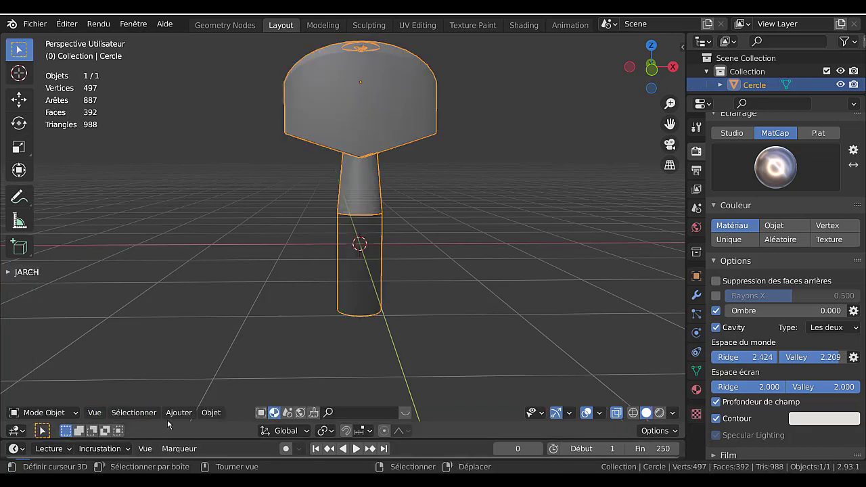
pyautogui.click(123, 413)
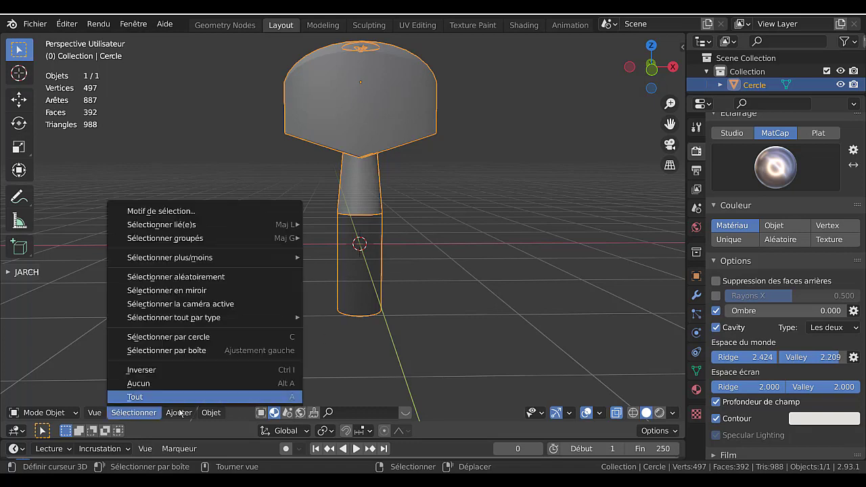
pyautogui.click(152, 414)
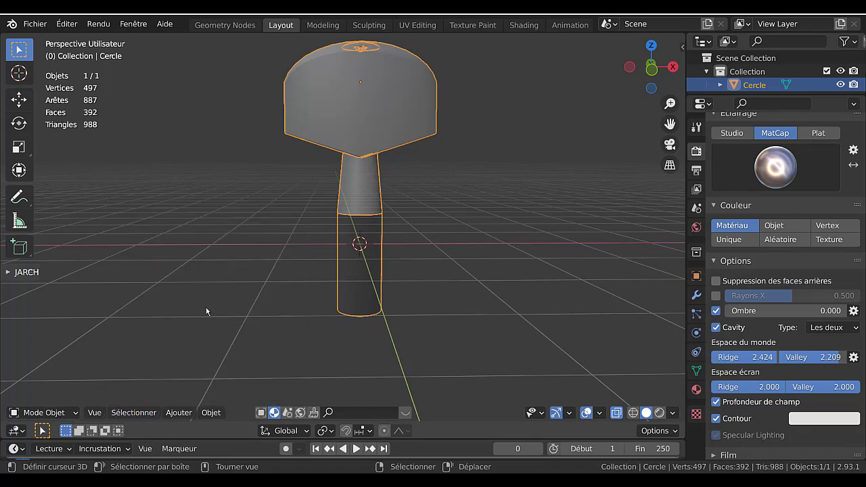
pyautogui.press('q')
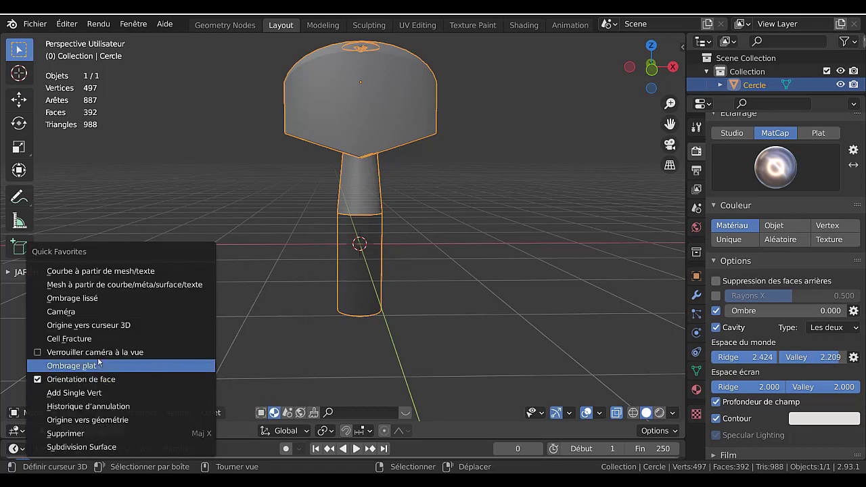
pyautogui.click(91, 380)
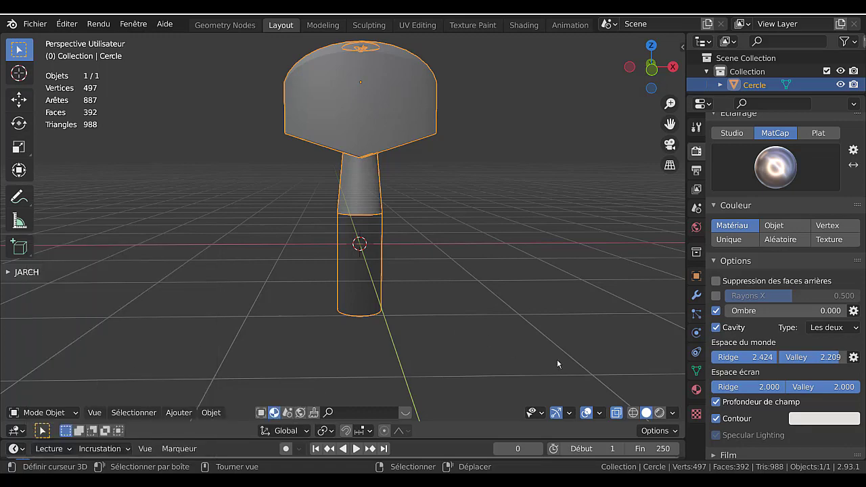
pyautogui.moveTo(522, 344); pyautogui.dragTo(504, 325, button='middle')
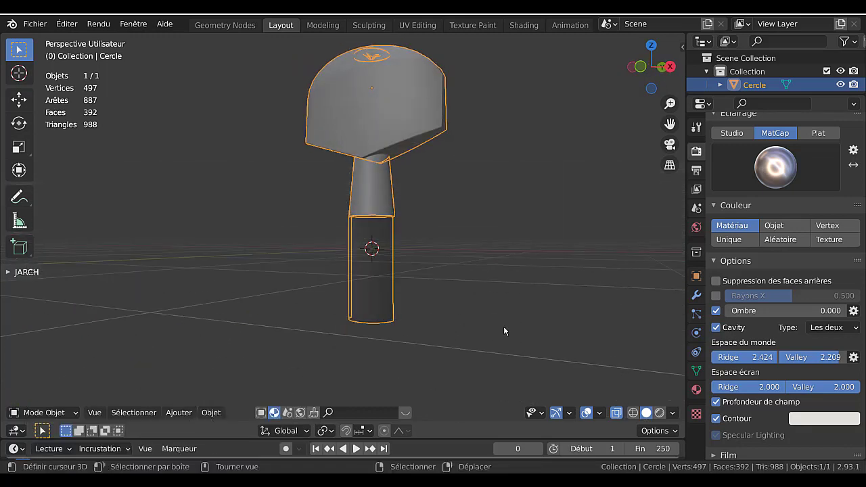
# Clear the selection, pick one face of the extruded cylinder, and examine the cylinder's shell from the opposite side
pyautogui.press('Tab')
pyautogui.hotkey('alt', 'a')
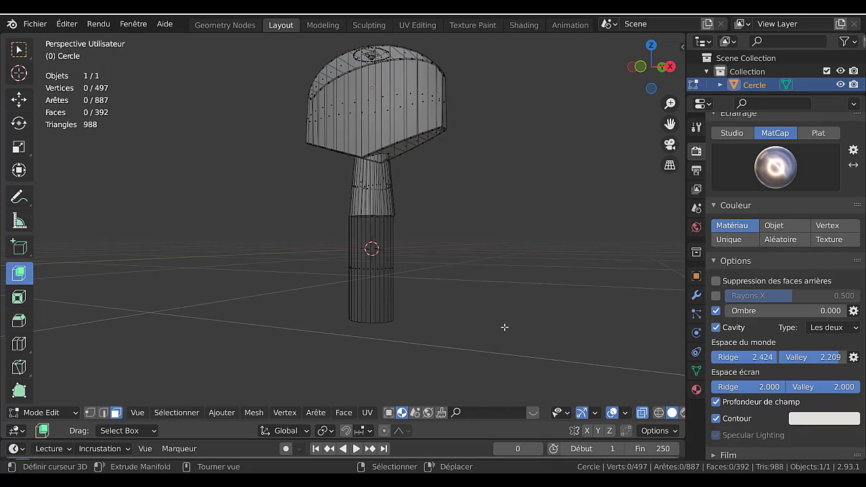
pyautogui.moveTo(384, 293); pyautogui.dragTo(422, 296, button='right')
pyautogui.rightClick(421, 307)
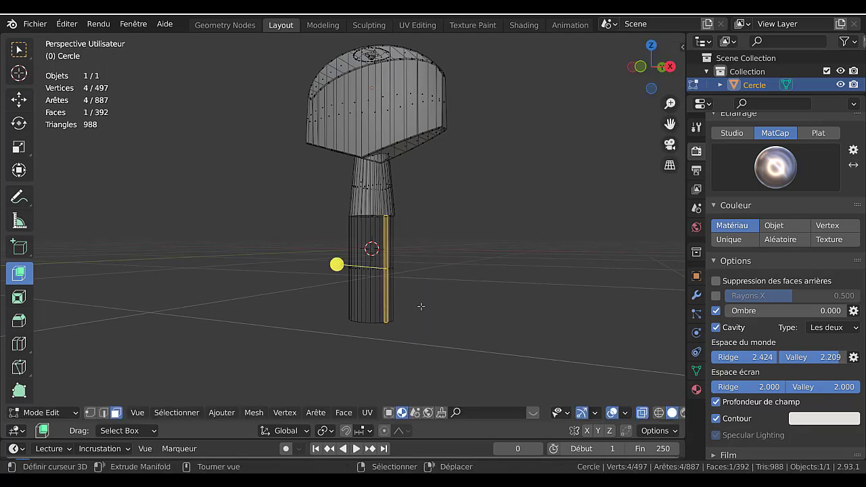
pyautogui.moveTo(435, 314); pyautogui.dragTo(332, 311, button='middle')
pyautogui.scroll(3, 360, 302)
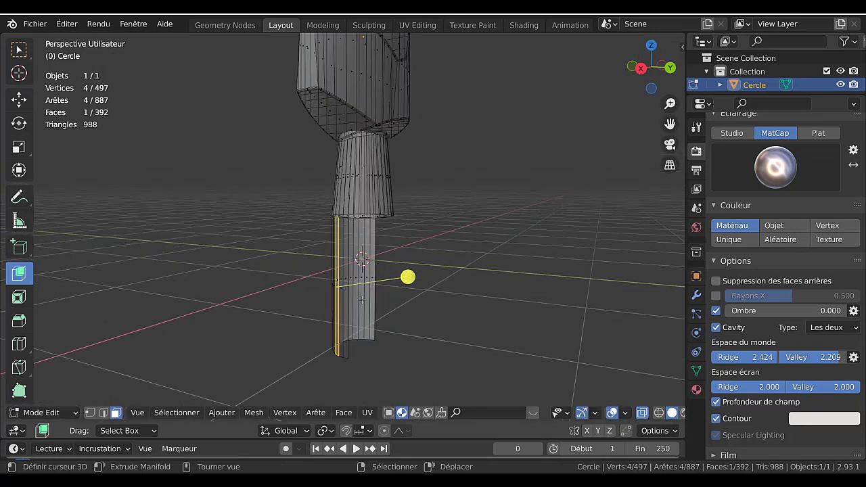
pyautogui.moveTo(372, 272); pyautogui.dragTo(350, 269, button='middle')
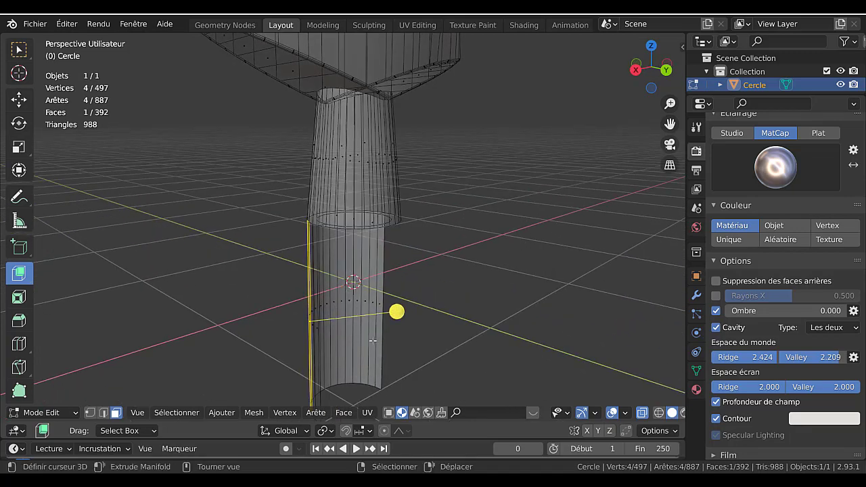
# Circle-select all faces of the incomplete extruded cylinder below the stem and delete them
pyautogui.scroll(-2, 373, 341)
pyautogui.moveTo(432, 329); pyautogui.dragTo(384, 337, button='middle')
pyautogui.press('c')
pyautogui.moveTo(309, 293)
pyautogui.mouseDown()
pyautogui.moveTo(322, 284)
pyautogui.moveTo(352, 298)
pyautogui.mouseUp()
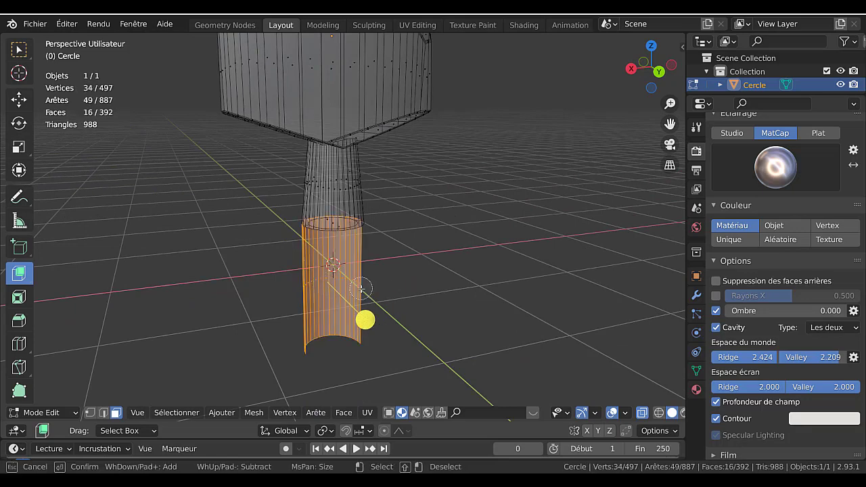
pyautogui.press('Escape')
pyautogui.press('x')
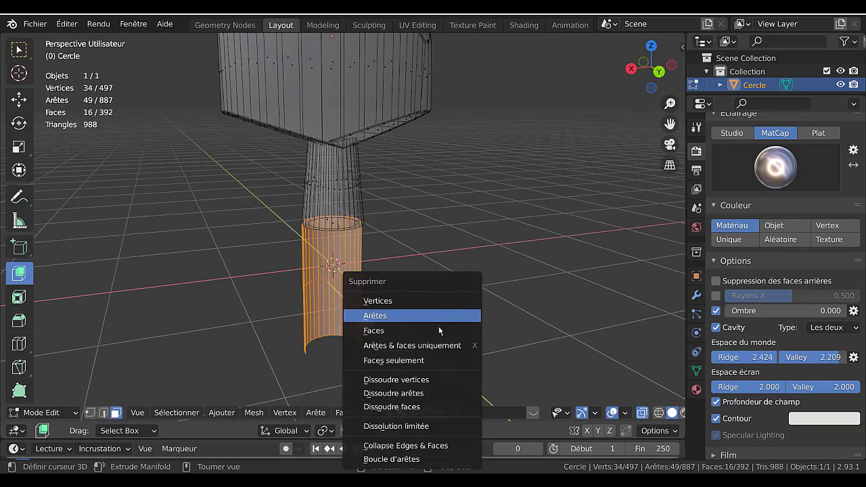
pyautogui.click(440, 331)
# Delete the central disc and surrounding ring faces that close the stem's bottom end, working with X-ray off
pyautogui.moveTo(402, 304); pyautogui.dragTo(406, 274, button='middle')
pyautogui.click(354, 198)
pyautogui.hotkey('alt', 'z')
pyautogui.scroll(2, 407, 275)
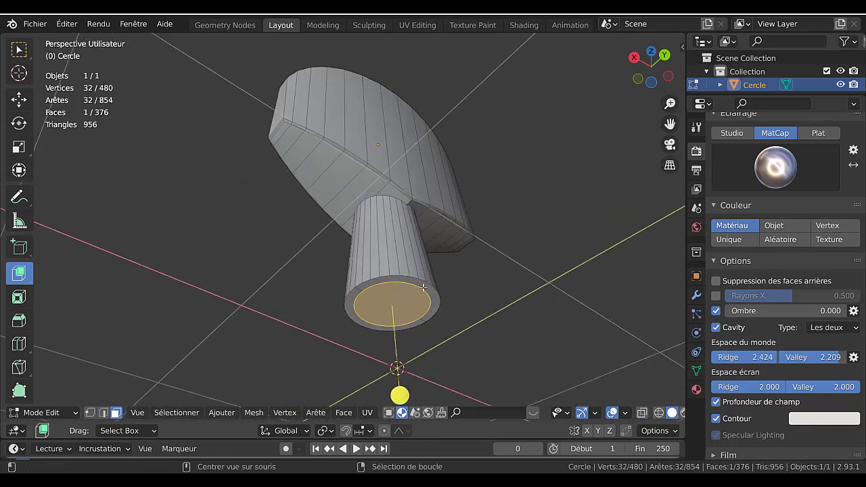
pyautogui.keyDown('shift'); pyautogui.click(428, 287); pyautogui.keyUp('shift')
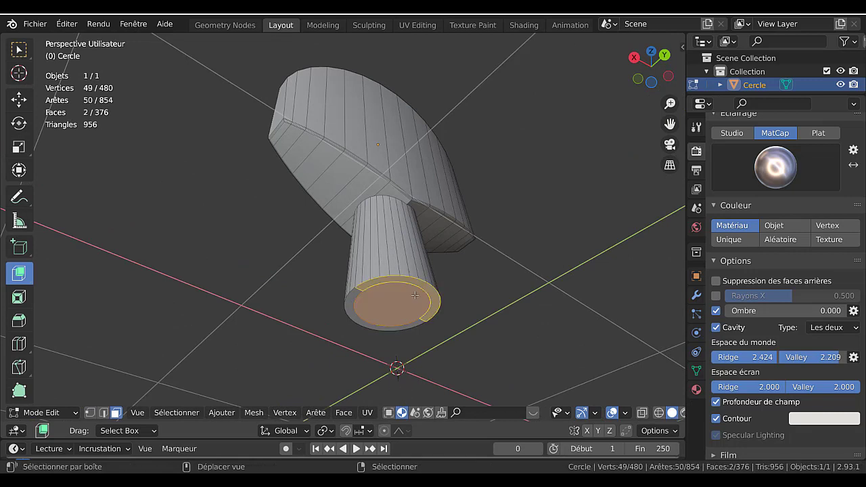
pyautogui.press('x')
pyautogui.click(488, 312)
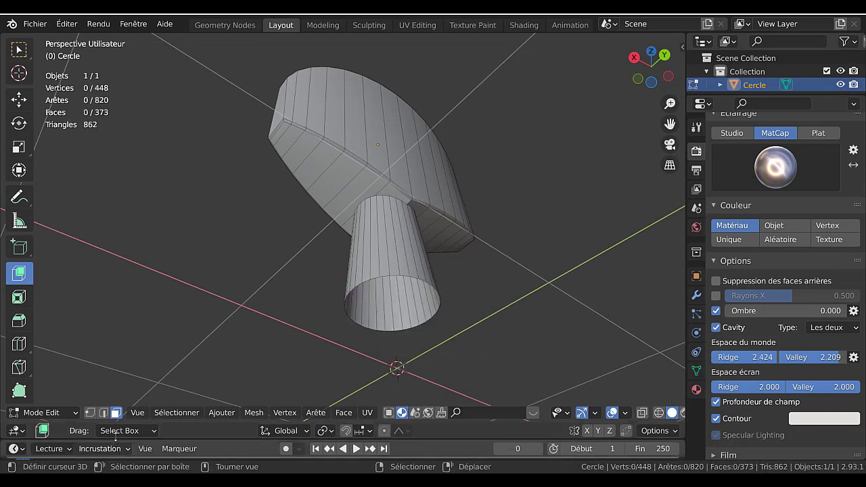
# Select the open bottom edge loop of the stem and extrude it about 1.4 m straight down along the Z axis
pyautogui.click(104, 413)
pyautogui.keyDown('alt'); pyautogui.click(400, 280); pyautogui.keyUp('alt')
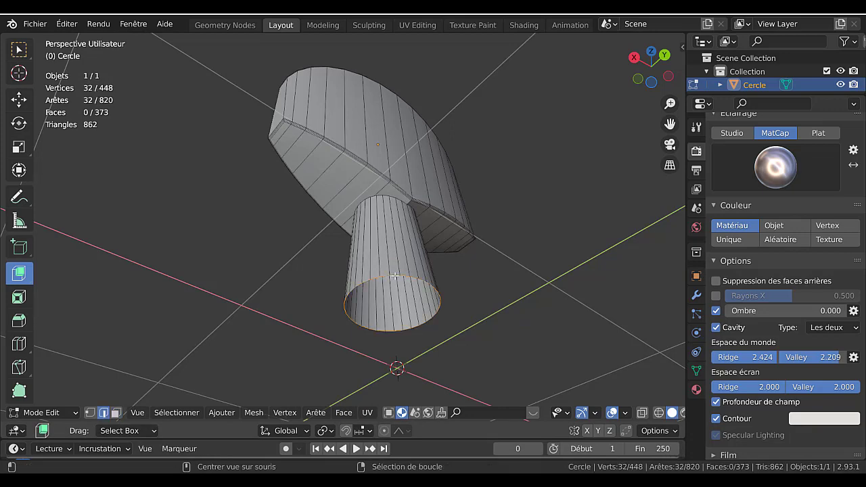
pyautogui.press('KP_1')
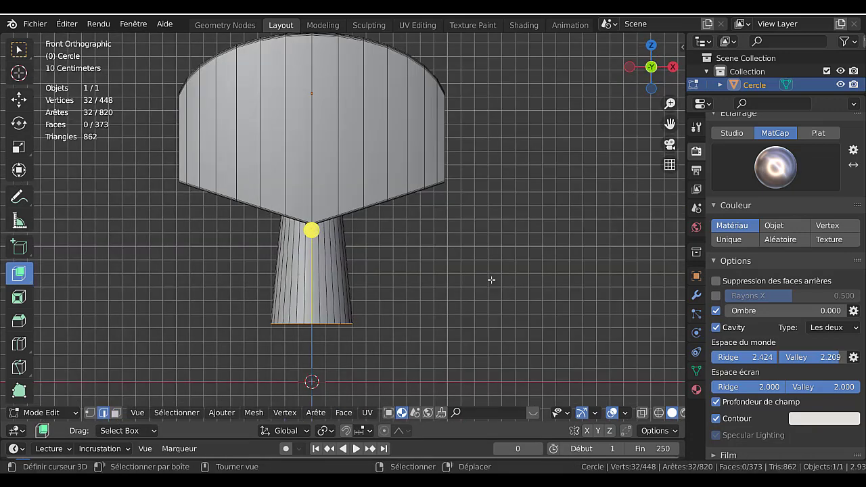
pyautogui.keyDown('shift'); pyautogui.moveTo(478, 286); pyautogui.dragTo(550, 219, button='middle'); pyautogui.keyUp('shift')
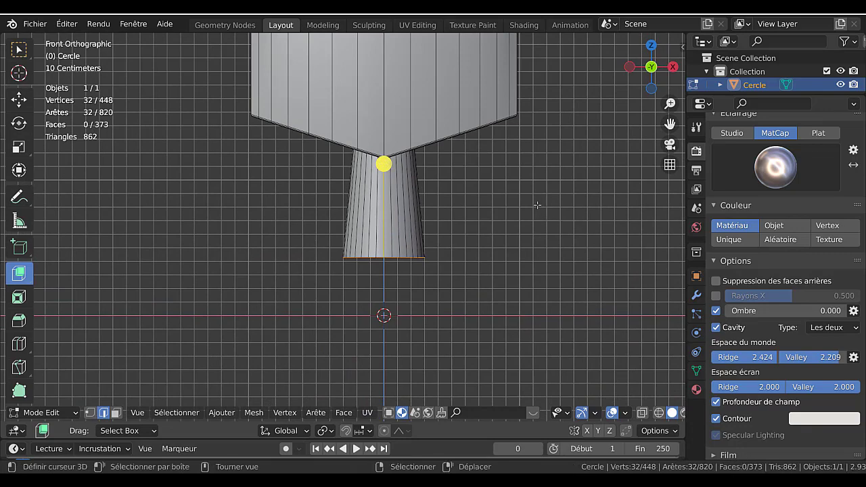
pyautogui.press('e')
pyautogui.press('z')
pyautogui.click(530, 391)
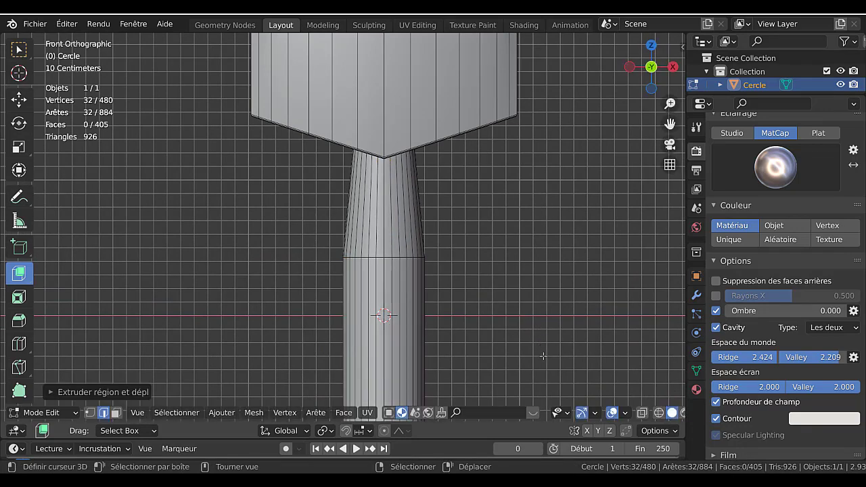
pyautogui.press('Home')
pyautogui.keyDown('shift'); pyautogui.scroll(-3, 541, 355); pyautogui.keyUp('shift')
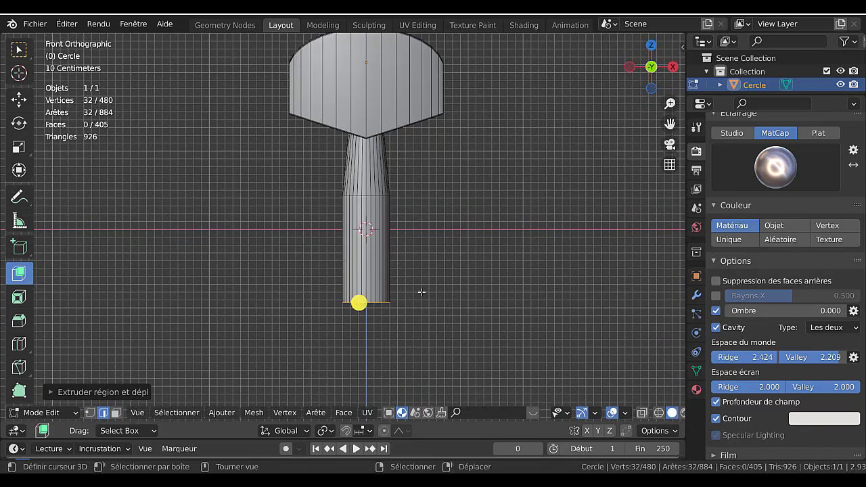
# Circle-select all faces in the +X half of the new cylinder from the front view, using X-ray display and face selection
pyautogui.moveTo(423, 293); pyautogui.dragTo(430, 315, button='middle')
pyautogui.press('KP_7')
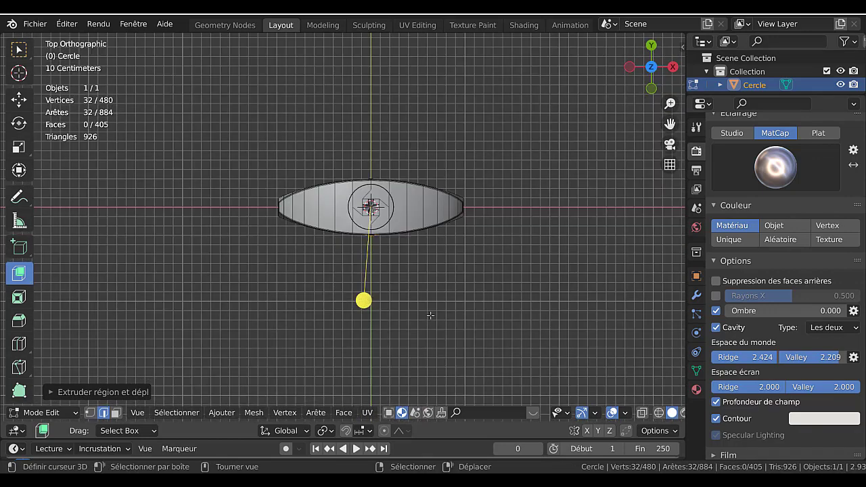
pyautogui.press('KP_1')
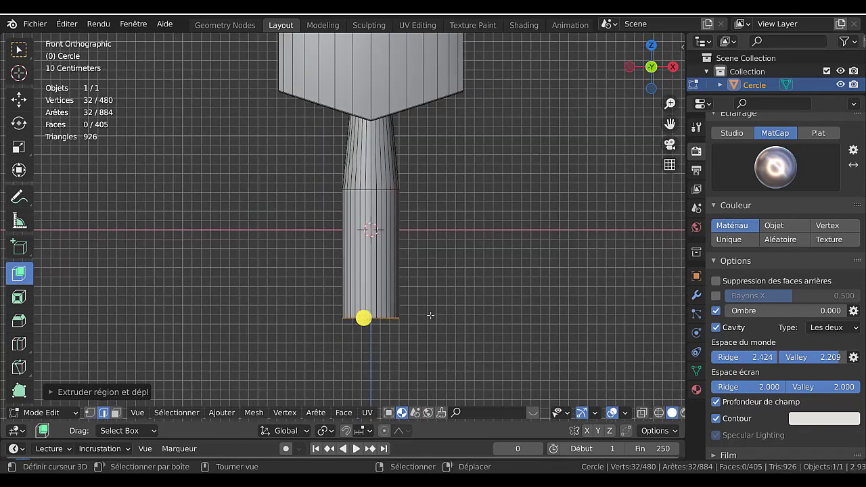
pyautogui.hotkey('alt', 'z')
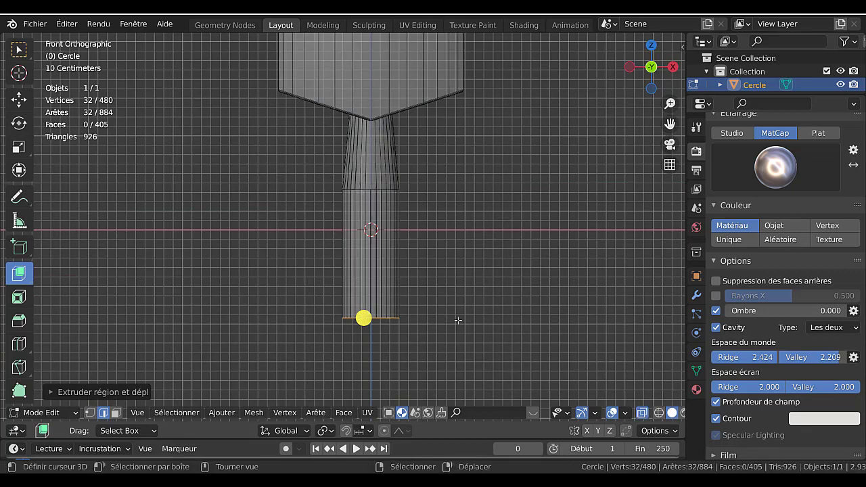
pyautogui.press('3')
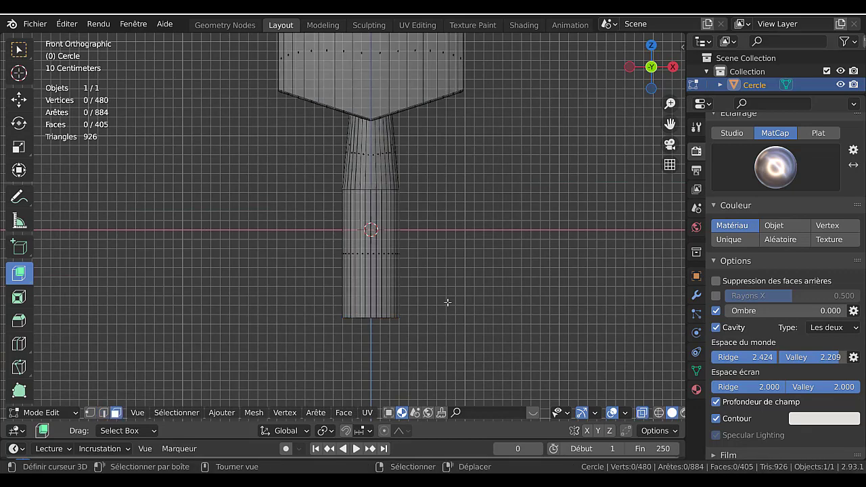
pyautogui.rightClick(404, 269)
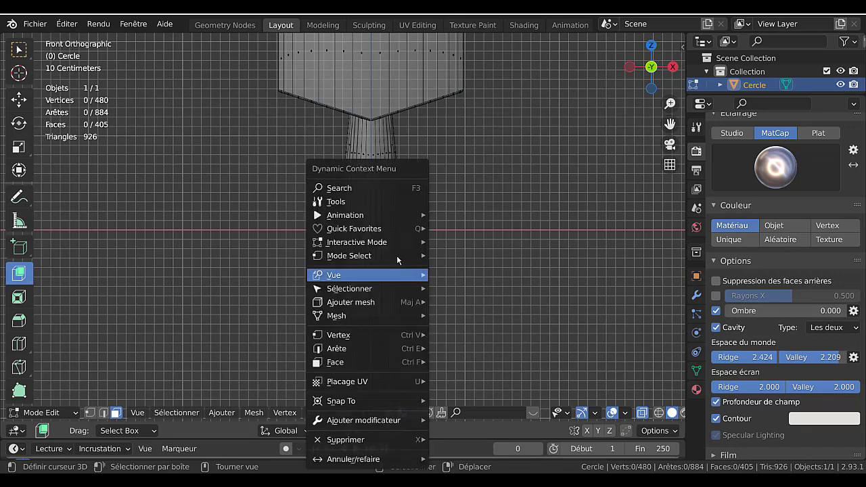
pyautogui.press('c')
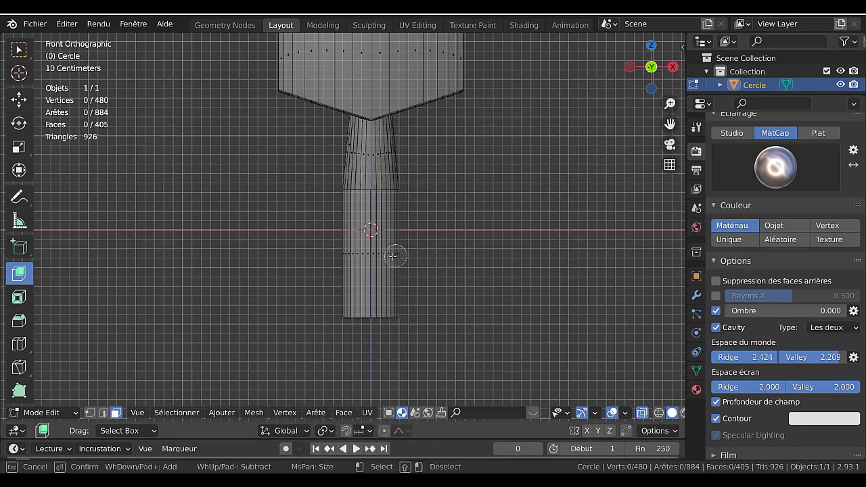
pyautogui.click(384, 253)
pyautogui.click(378, 253)
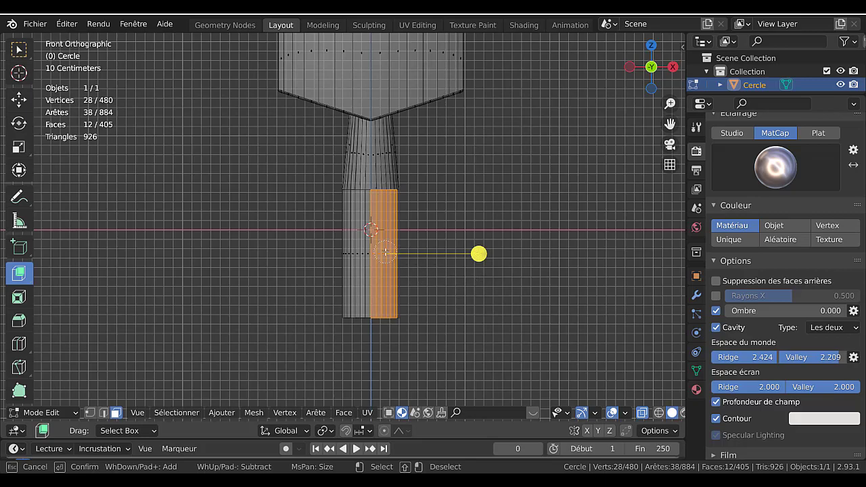
pyautogui.click(391, 253)
pyautogui.rightClick(440, 252)
pyautogui.moveTo(476, 295); pyautogui.dragTo(548, 301, button='middle')
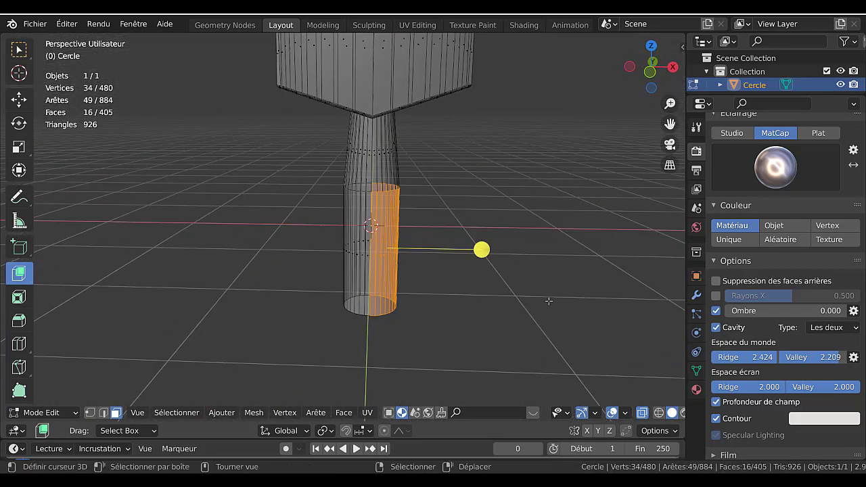
# Extrude the selected half-cylinder faces about 2.3 m outward along +X from the front view
pyautogui.press('KP_1')
pyautogui.scroll(-4, 548, 301)
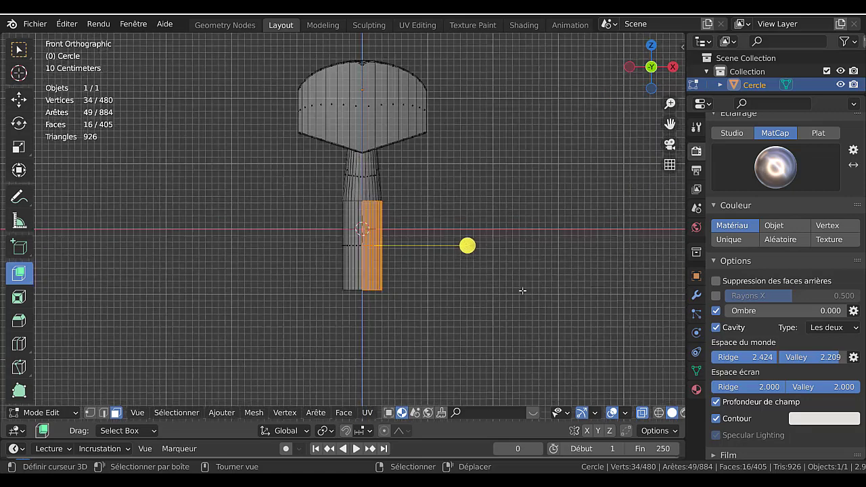
pyautogui.press('e')
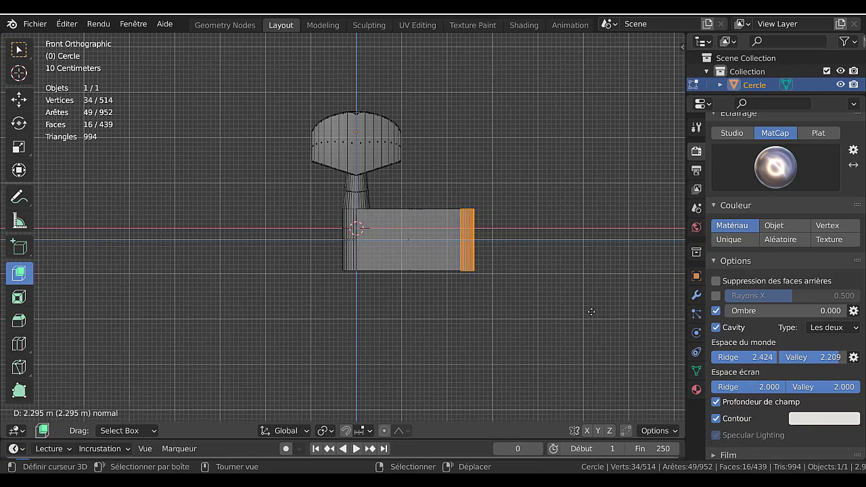
pyautogui.click(567, 322)
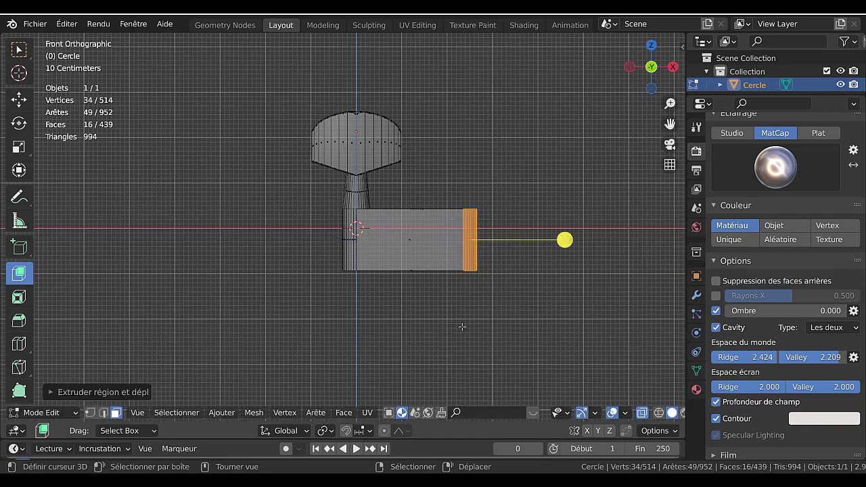
# Turn X-ray off and add one centred loop cut across the length of the extruded housing
pyautogui.hotkey('alt', 'z')
pyautogui.moveTo(498, 309); pyautogui.dragTo(365, 308, button='middle')
pyautogui.scroll(2, 366, 308)
pyautogui.press('KP_3')
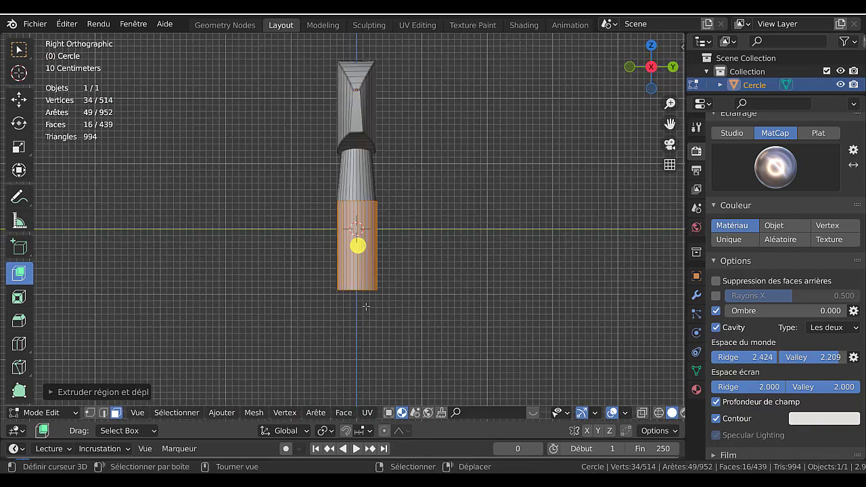
pyautogui.scroll(3, 333, 287)
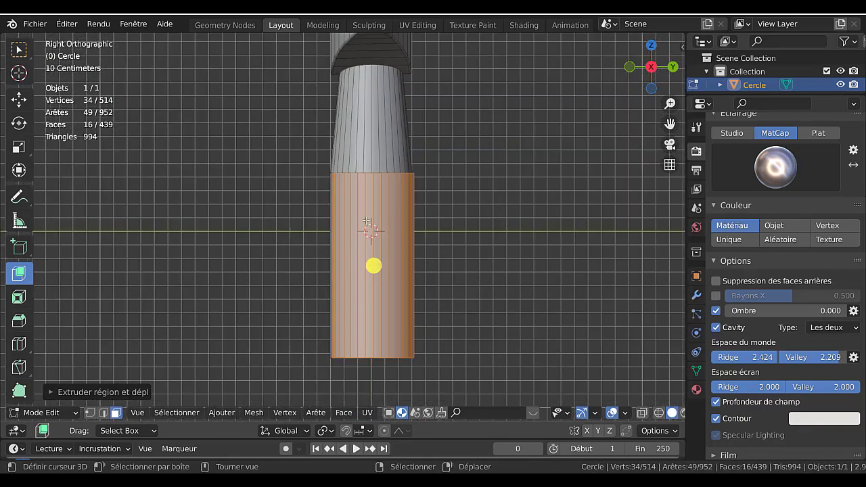
pyautogui.scroll(2, 436, 207)
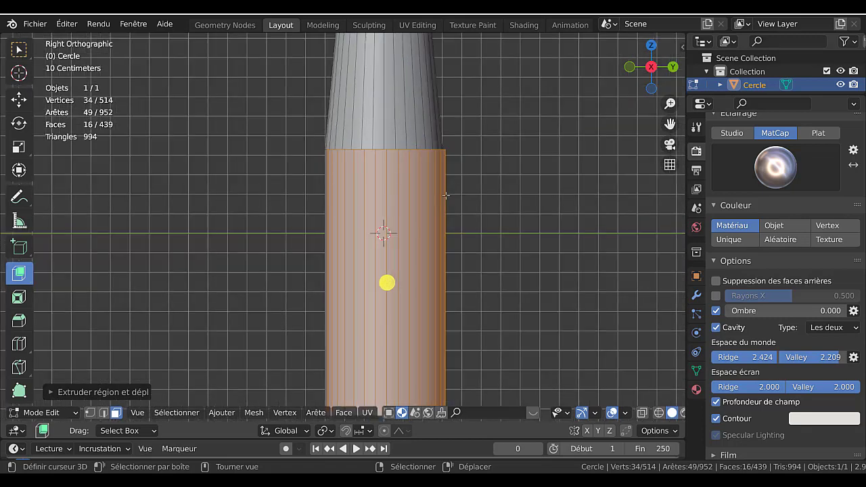
pyautogui.scroll(-1, 446, 196)
pyautogui.moveTo(449, 195); pyautogui.dragTo(438, 217, button='middle')
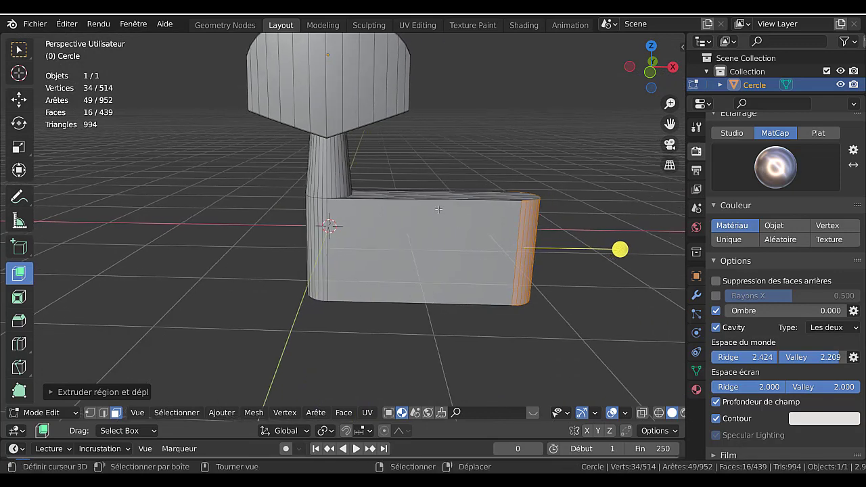
pyautogui.hotkey('ctrl', 'r')
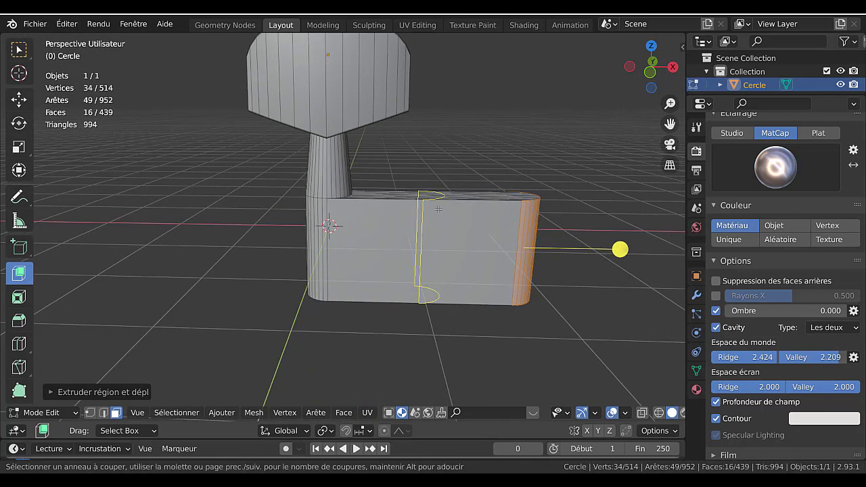
pyautogui.click(438, 209)
pyautogui.rightClick(438, 209)
pyautogui.scroll(-3, 546, 355)
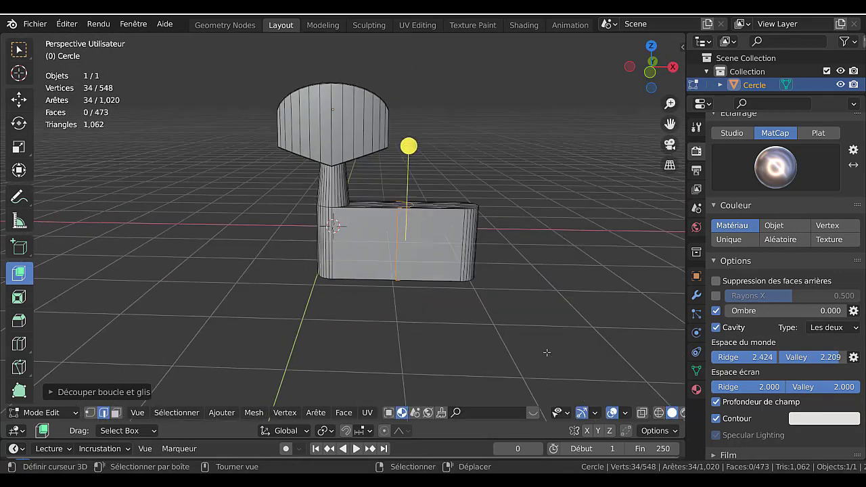
pyautogui.scroll(2, 532, 310)
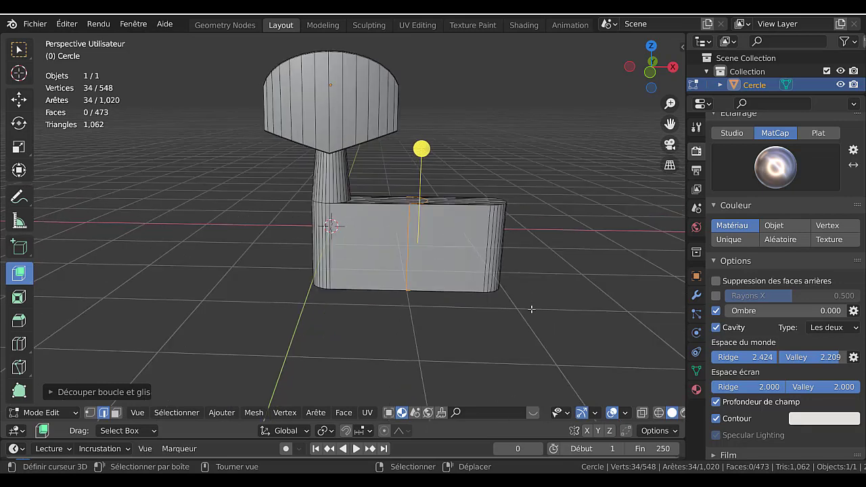
pyautogui.press('x')
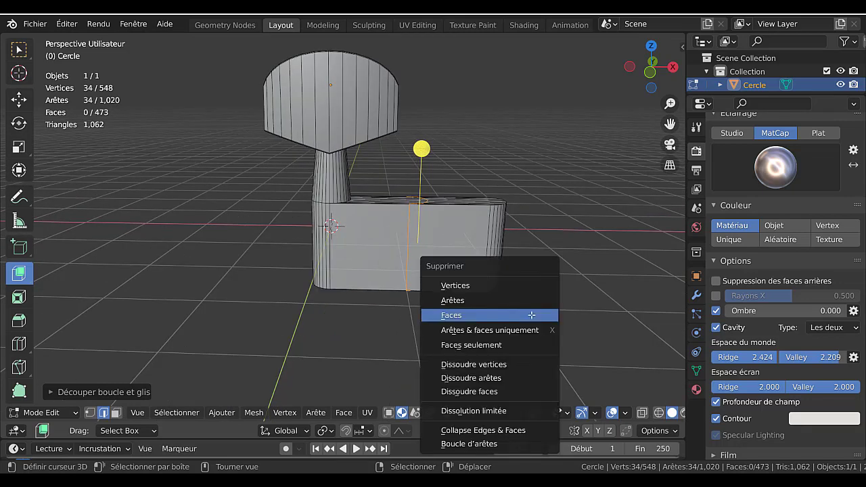
pyautogui.rightClick(531, 315)
pyautogui.press('Escape')
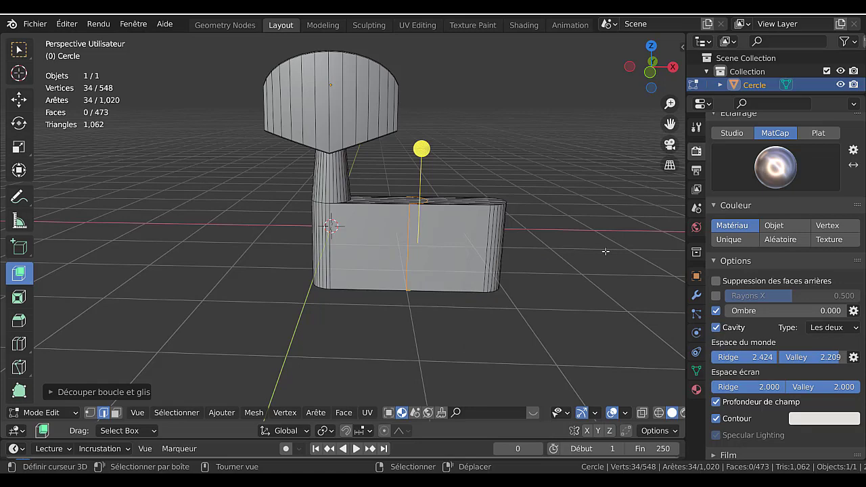
# Flatten the new loop cut by scaling it to 0 along the X axis
pyautogui.press('s')
pyautogui.press('x')
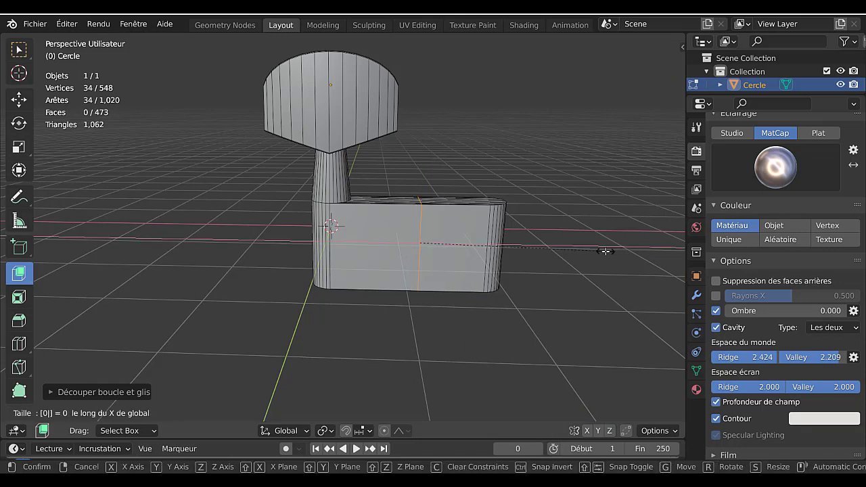
pyautogui.click(605, 251)
# Split the mesh along the flattened loop, select the linked rounded end section and delete its vertices
pyautogui.moveTo(602, 256); pyautogui.dragTo(443, 199, button='middle')
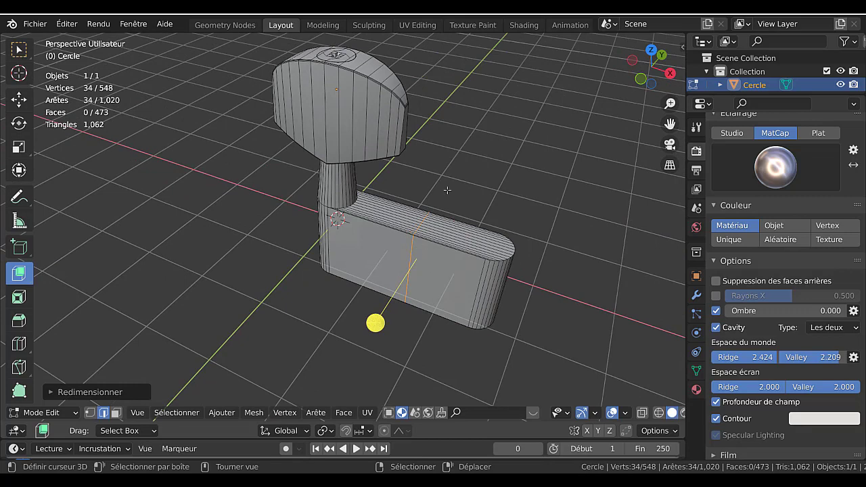
pyautogui.click(487, 184)
pyautogui.rightClick(487, 184)
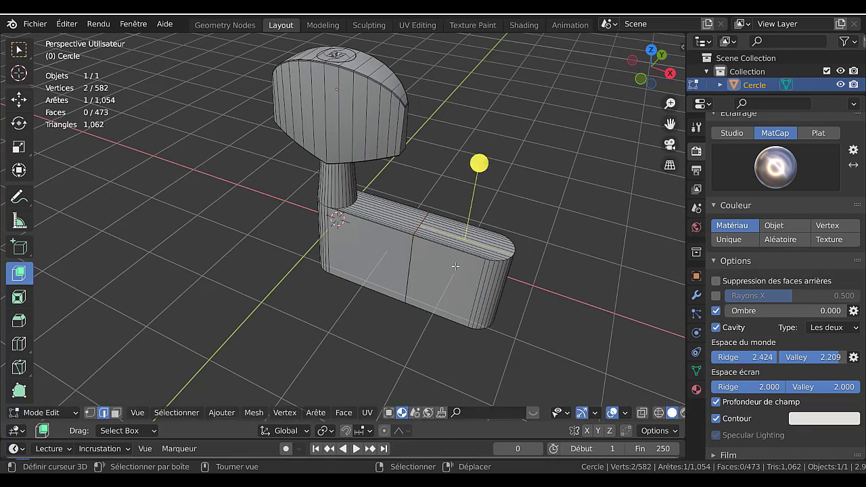
pyautogui.scroll(1, 455, 267)
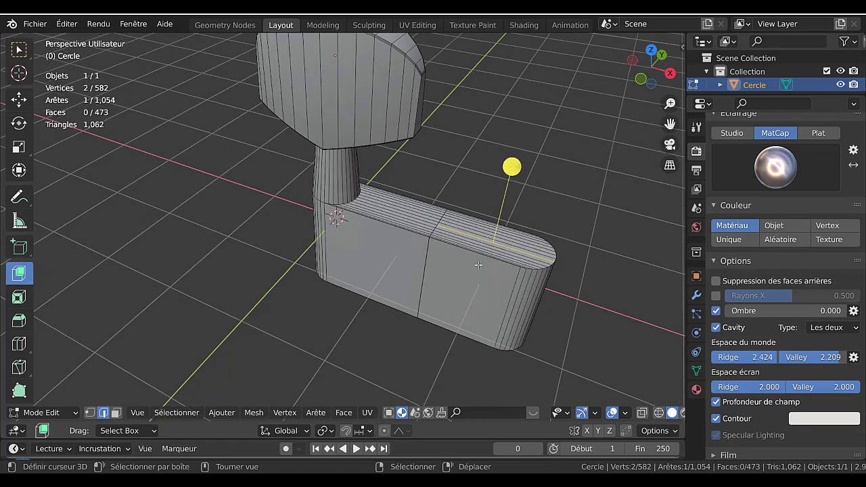
pyautogui.hotkey('ctrl', 'l')
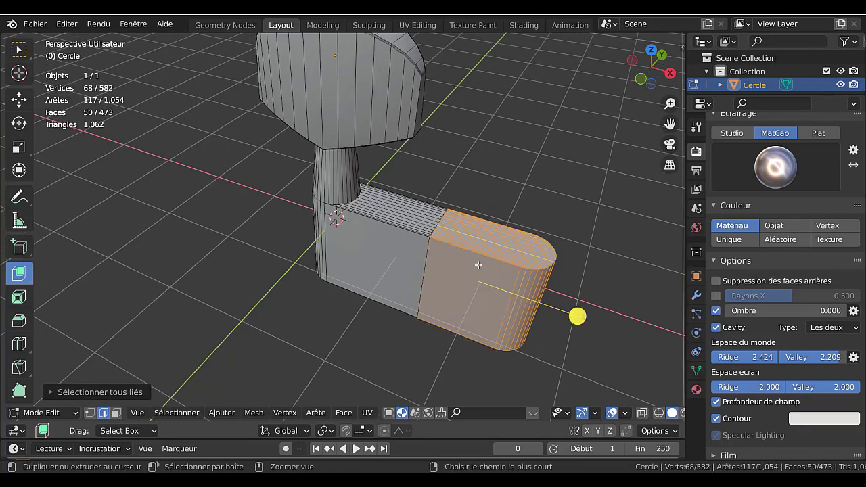
pyautogui.press('x')
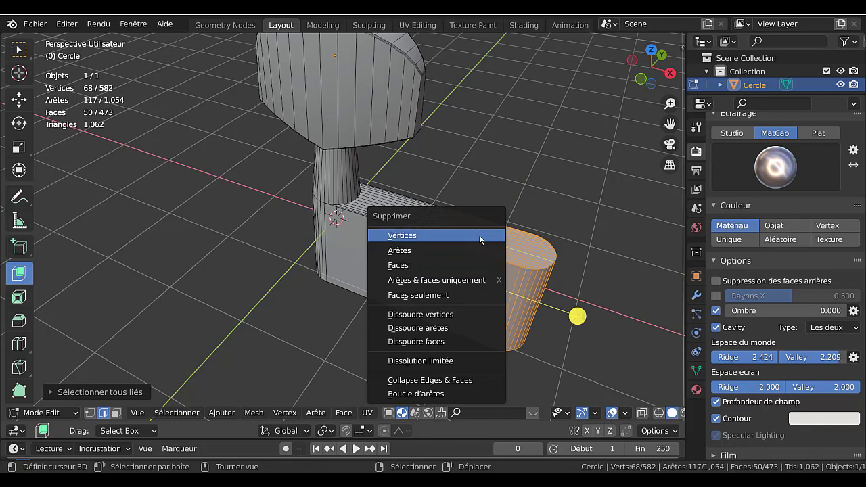
pyautogui.click(478, 235)
# Select all the lengthwise edges on the housing's top face, including those close to both sides
pyautogui.moveTo(479, 236); pyautogui.dragTo(365, 267, button='middle')
pyautogui.scroll(3, 362, 269)
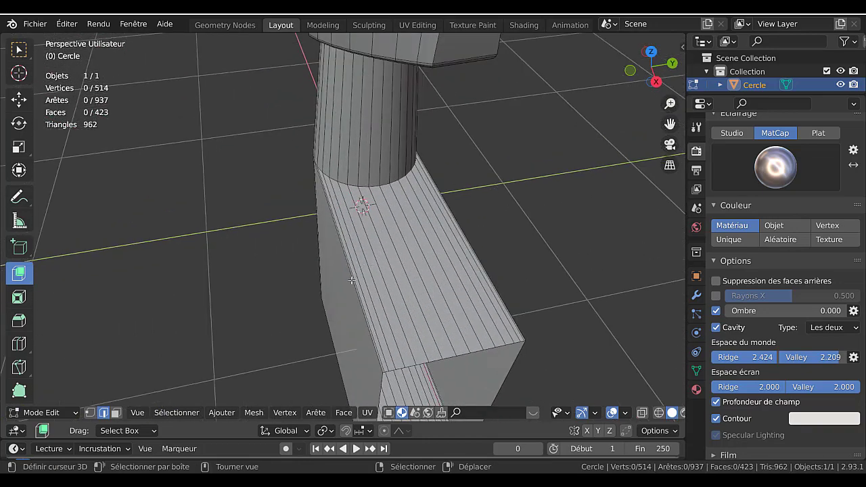
pyautogui.click(354, 277)
pyautogui.keyDown('shift'); pyautogui.click(358, 278); pyautogui.keyUp('shift')
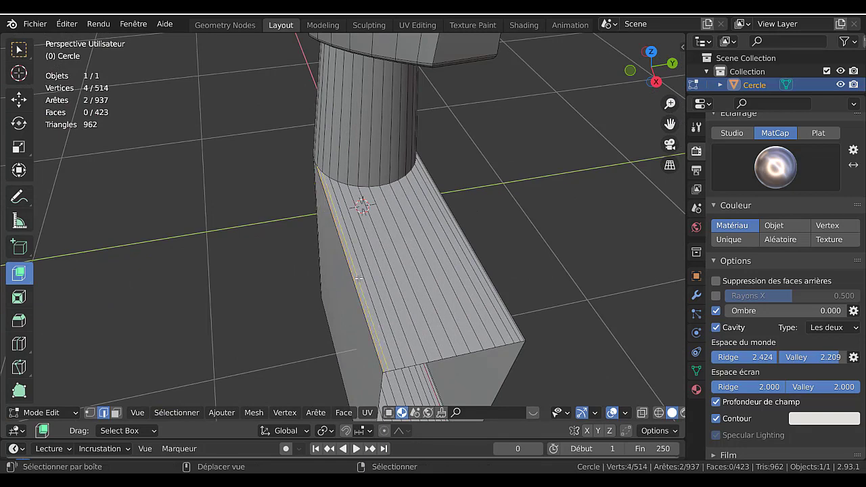
pyautogui.press('x')
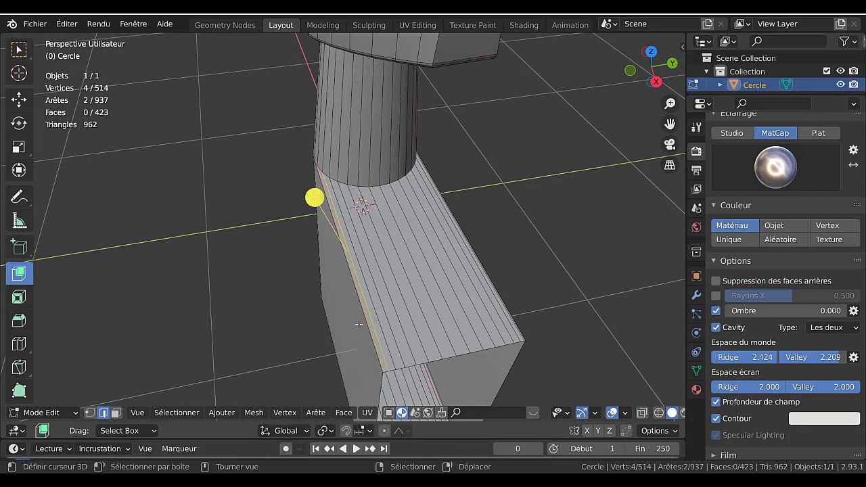
pyautogui.press('c')
pyautogui.moveTo(367, 293)
pyautogui.mouseDown()
pyautogui.moveTo(477, 282)
pyautogui.moveTo(474, 273)
pyautogui.mouseUp()
pyautogui.rightClick(474, 273)
pyautogui.moveTo(473, 273); pyautogui.dragTo(397, 286, button='middle')
pyautogui.scroll(3, 396, 282)
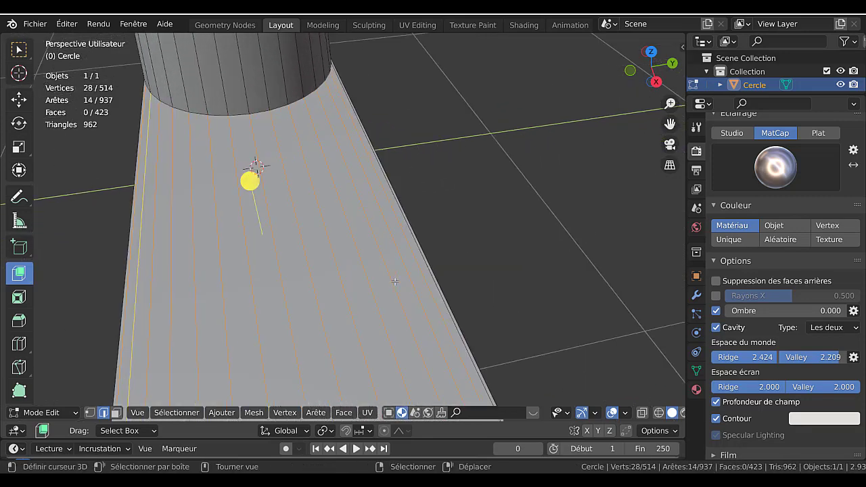
pyautogui.keyDown('shift'); pyautogui.click(433, 285); pyautogui.keyUp('shift')
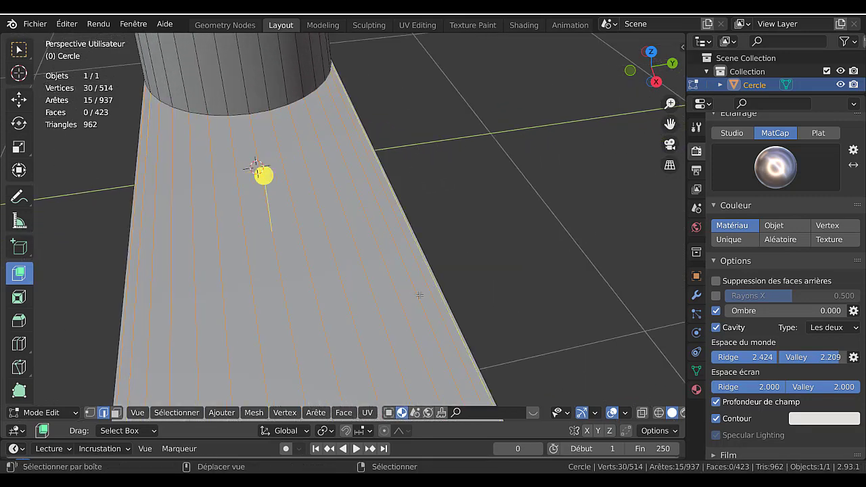
# Add all the lengthwise edges on the housing's underside to the selection and dissolve the selected edges
pyautogui.moveTo(433, 285); pyautogui.dragTo(448, 183, button='middle')
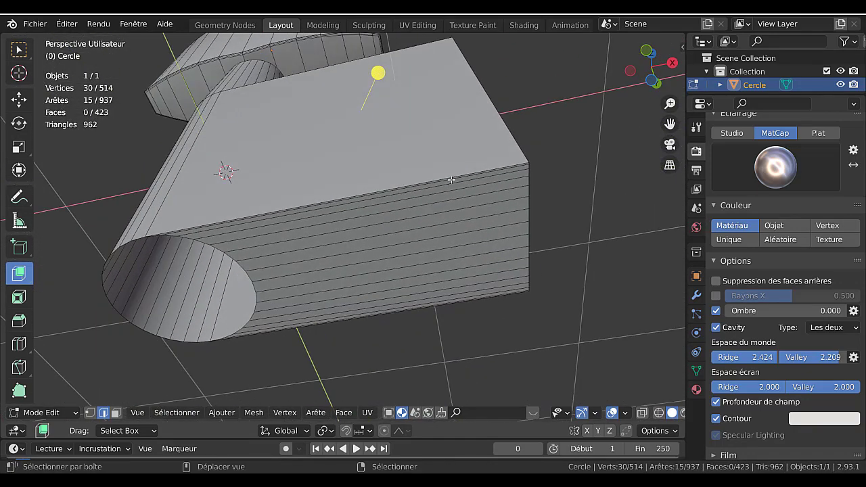
pyautogui.keyDown('shift'); pyautogui.click(450, 180); pyautogui.keyUp('shift')
pyautogui.press('c')
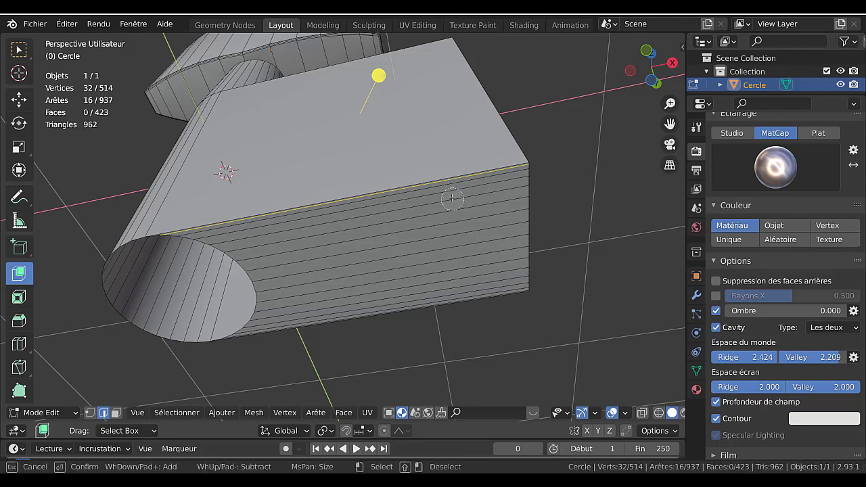
pyautogui.moveTo(452, 197); pyautogui.dragTo(440, 280)
pyautogui.press('Escape')
pyautogui.moveTo(440, 280)
pyautogui.mouseDown(button='middle')
pyautogui.moveTo(383, 240)
pyautogui.moveTo(293, 242)
pyautogui.mouseUp(button='middle')
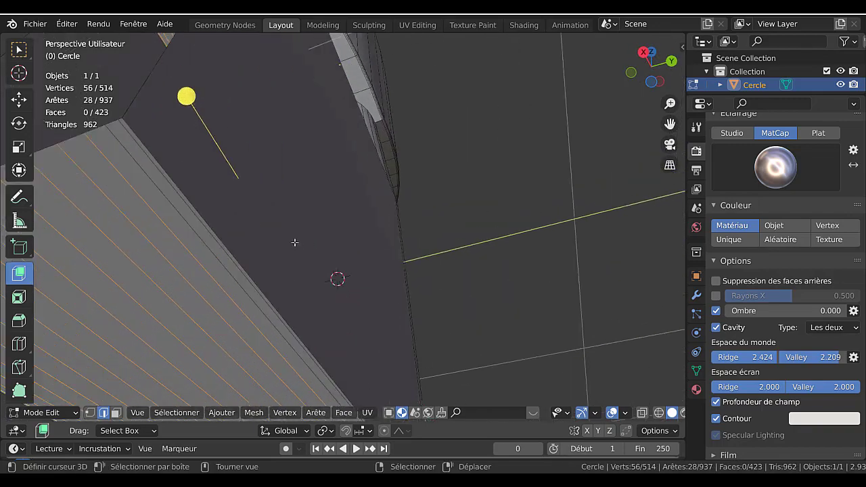
pyautogui.keyDown('shift'); pyautogui.click(222, 257); pyautogui.keyUp('shift')
pyautogui.keyDown('shift'); pyautogui.click(234, 258); pyautogui.keyUp('shift')
pyautogui.scroll(-4, 264, 267)
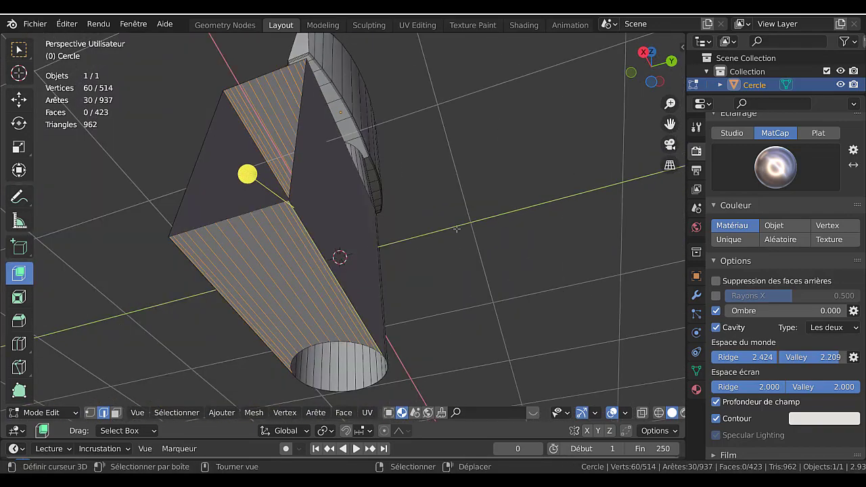
pyautogui.moveTo(476, 249); pyautogui.dragTo(524, 266, button='middle')
pyautogui.press('x')
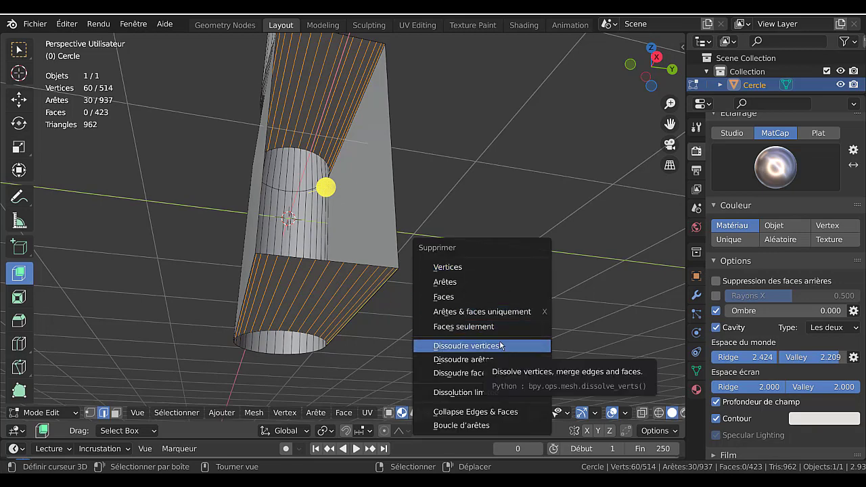
pyautogui.click(504, 360)
# Select the edge loop around the housing's open end and move it about 1 m back towards the stem along X
pyautogui.moveTo(504, 359); pyautogui.dragTo(564, 221, button='middle')
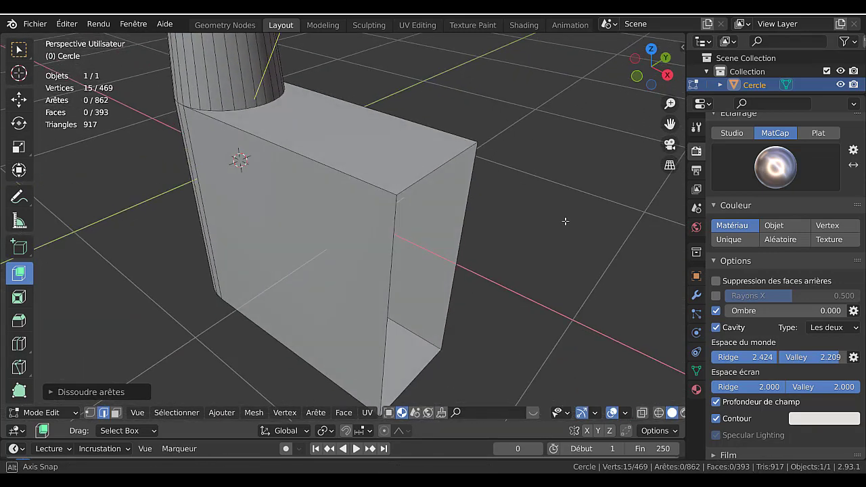
pyautogui.keyDown('alt'); pyautogui.click(475, 214); pyautogui.keyUp('alt')
pyautogui.scroll(-5, 476, 217)
pyautogui.moveTo(476, 216); pyautogui.dragTo(513, 257, button='middle')
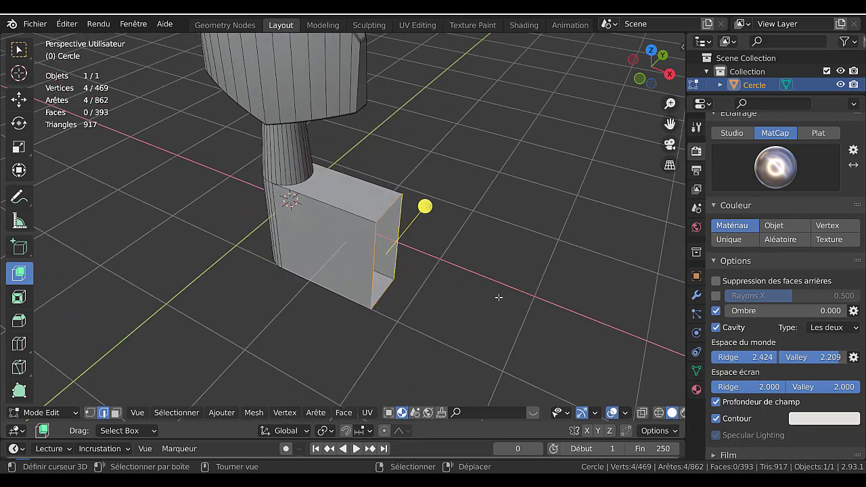
pyautogui.press('g')
pyautogui.press('x')
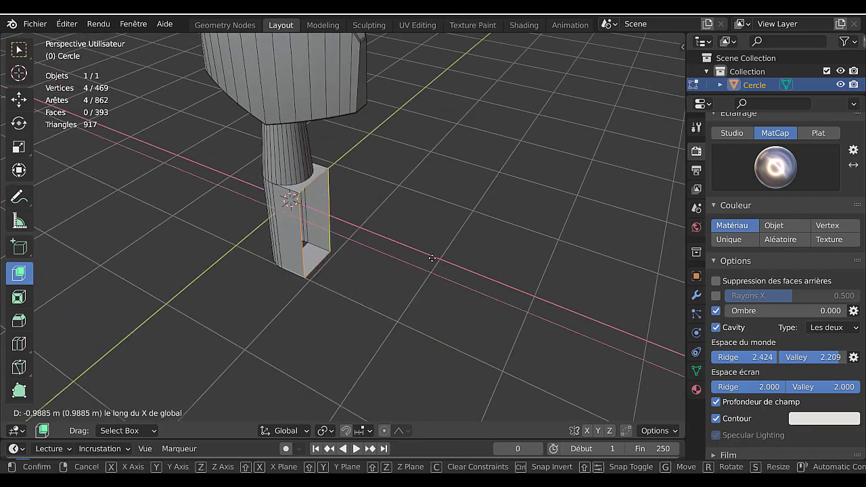
pyautogui.click(366, 182)
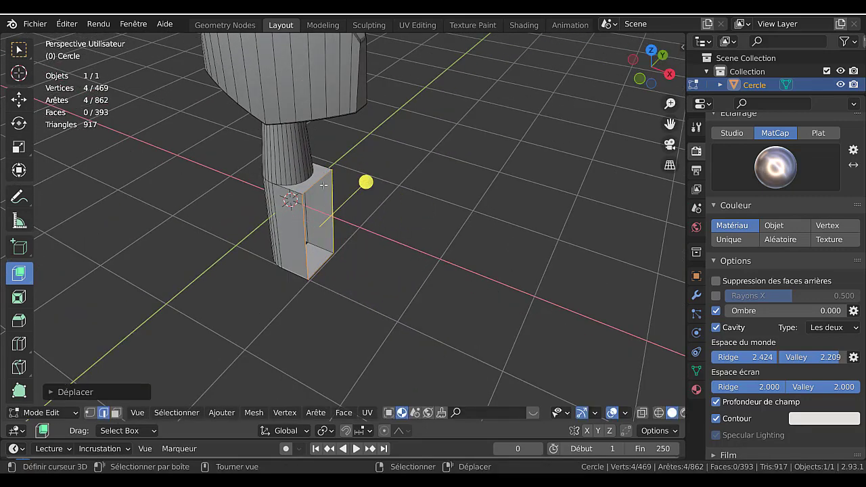
# Switch the viewport to rendered shading, leave Edit Mode and examine the shortened housing from its open end
pyautogui.moveTo(412, 226); pyautogui.dragTo(389, 234, button='middle')
pyautogui.moveTo(339, 222); pyautogui.dragTo(518, 169, button='middle')
pyautogui.scroll(-2, 653, 417)
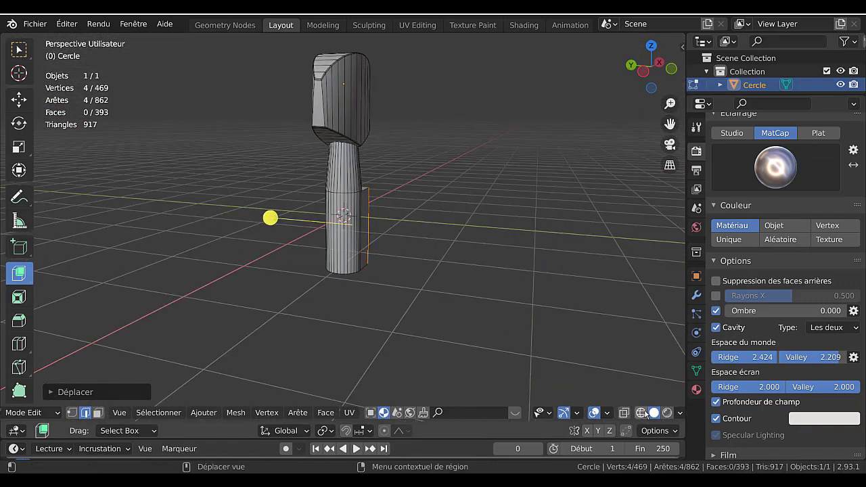
pyautogui.click(659, 414)
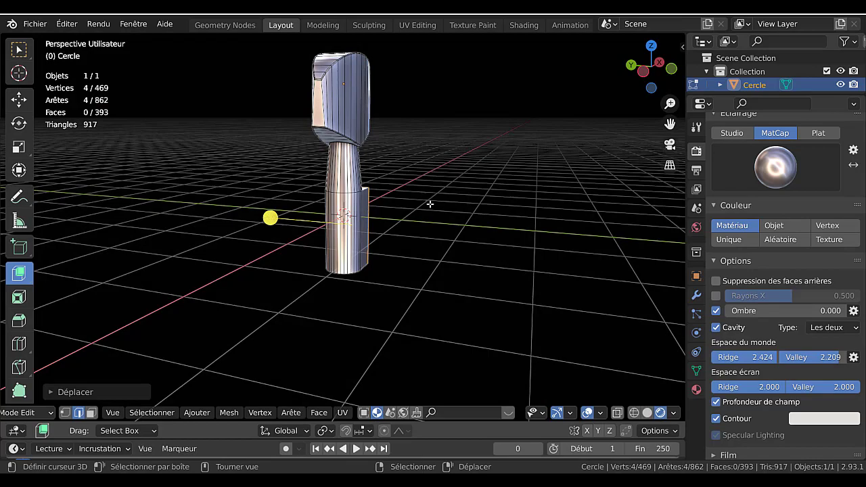
pyautogui.press('Tab')
pyautogui.scroll(3, 443, 236)
pyautogui.moveTo(442, 236)
pyautogui.mouseDown(button='middle')
pyautogui.moveTo(288, 241)
pyautogui.moveTo(252, 207)
pyautogui.moveTo(189, 300)
pyautogui.moveTo(286, 300)
pyautogui.moveTo(532, 245)
pyautogui.moveTo(283, 260)
pyautogui.moveTo(327, 288)
pyautogui.mouseUp(button='middle')
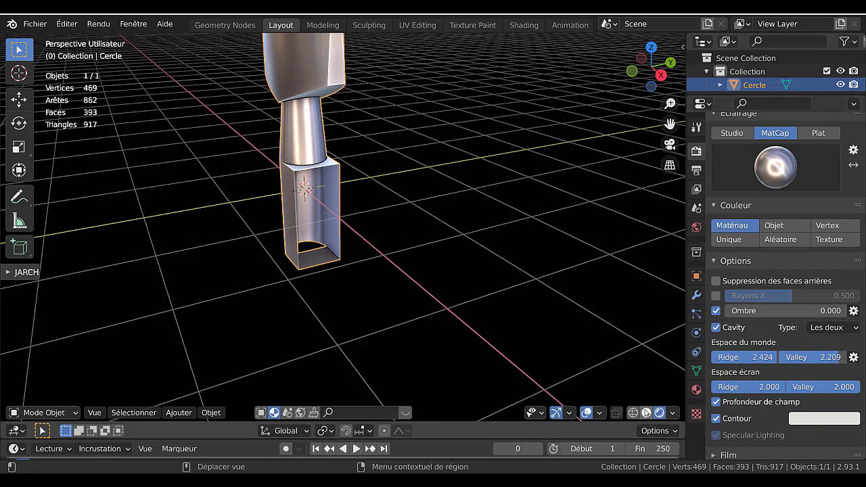
# In solid-shaded Edit Mode, extrude the edge loop at the housing's open end about 1 m outwards along X
pyautogui.click(646, 413)
pyautogui.press('Tab')
pyautogui.moveTo(396, 201); pyautogui.dragTo(374, 226, button='middle')
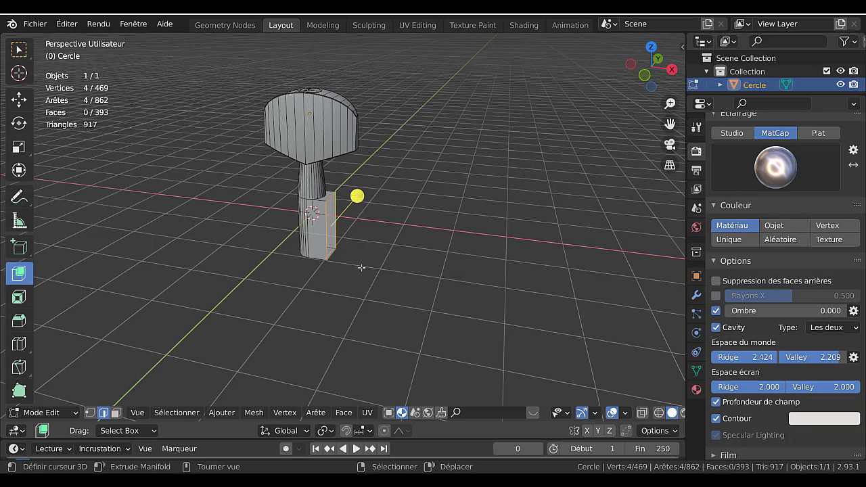
pyautogui.moveTo(365, 269); pyautogui.dragTo(408, 284)
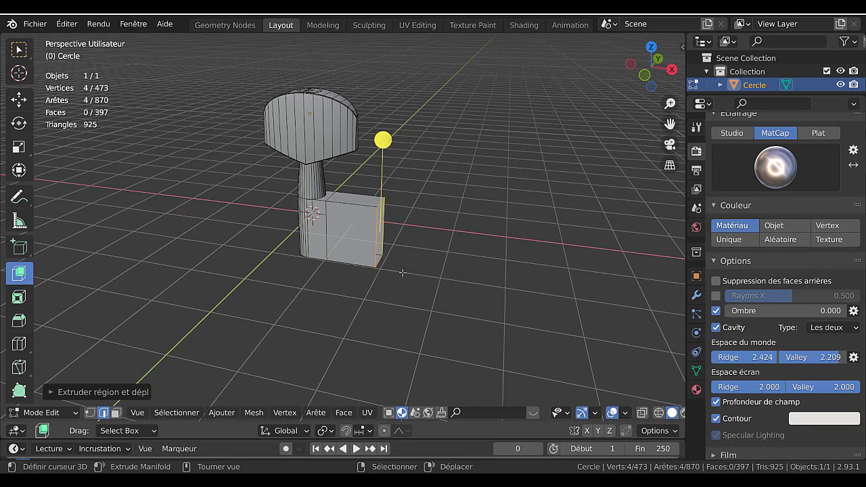
# In front view, add one centred horizontal loop cut around the housing at mid-height
pyautogui.press('KP_1')
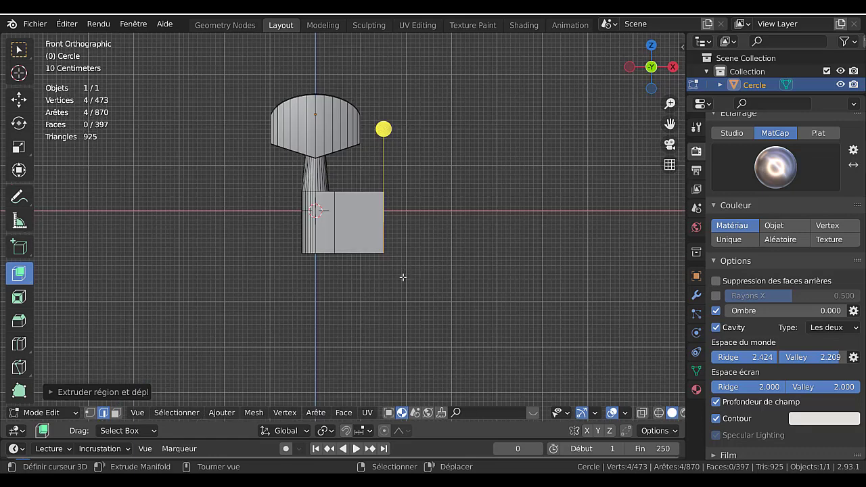
pyautogui.scroll(2, 405, 270)
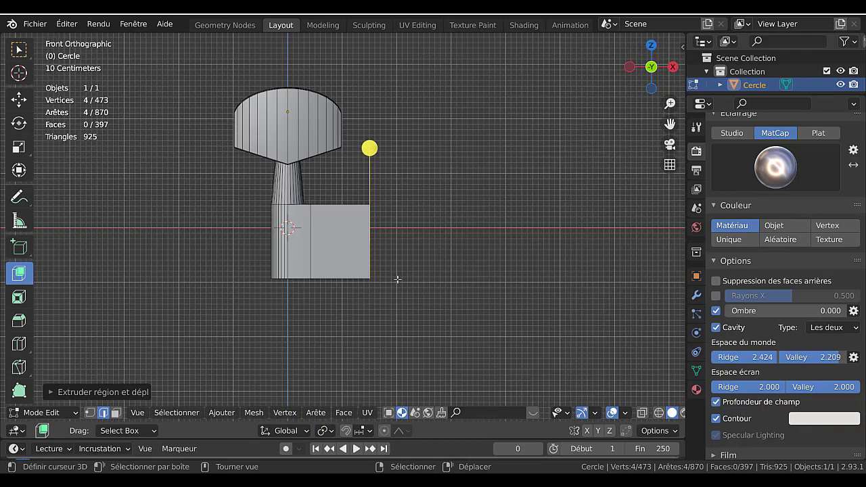
pyautogui.scroll(1, 378, 248)
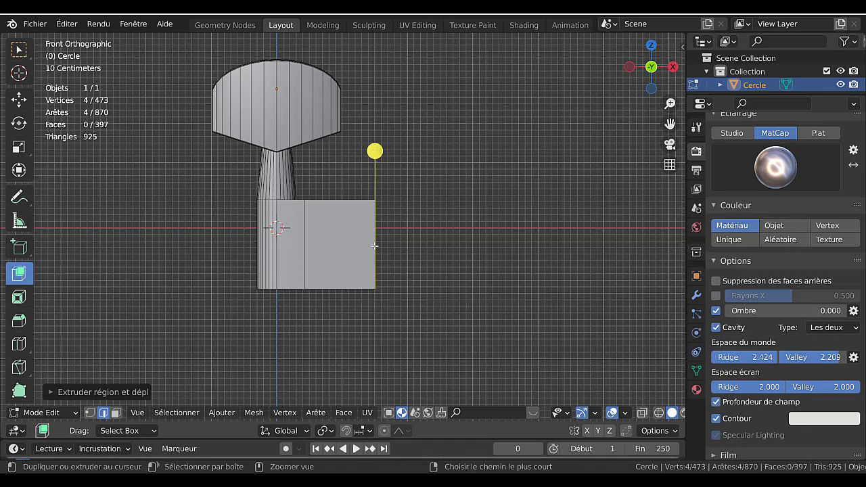
pyautogui.hotkey('ctrl', 'r')
pyautogui.click(375, 245)
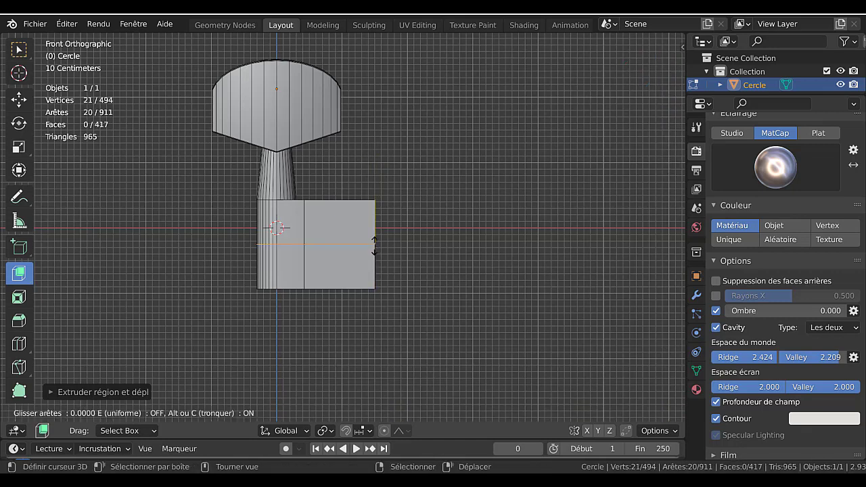
pyautogui.click(375, 246)
# Duplicate the mid-height vertex of the housing's open end about 2 m outwards along X and snap the 3D cursor to the copy
pyautogui.click(90, 413)
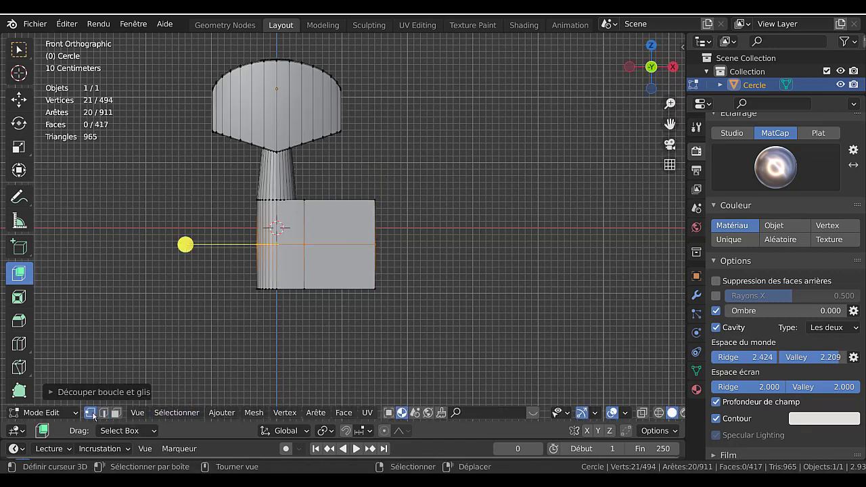
pyautogui.click(375, 245)
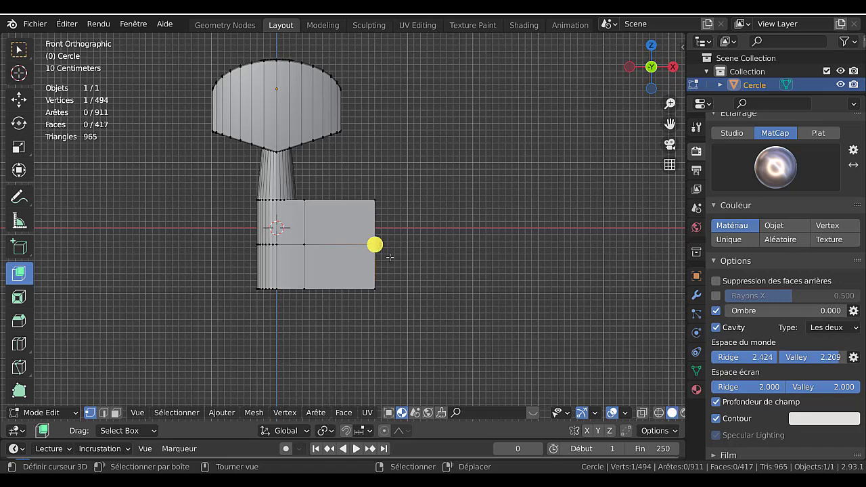
pyautogui.press('e')
pyautogui.press('x')
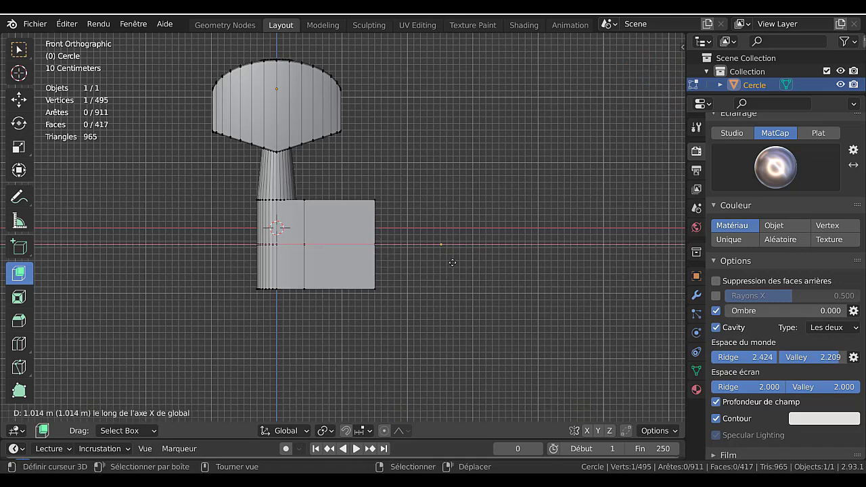
pyautogui.click(508, 257)
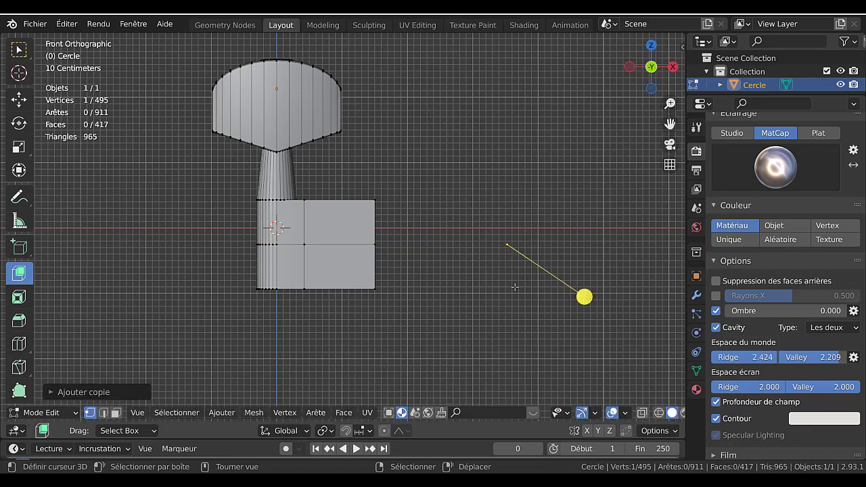
pyautogui.hotkey('shift', 's')
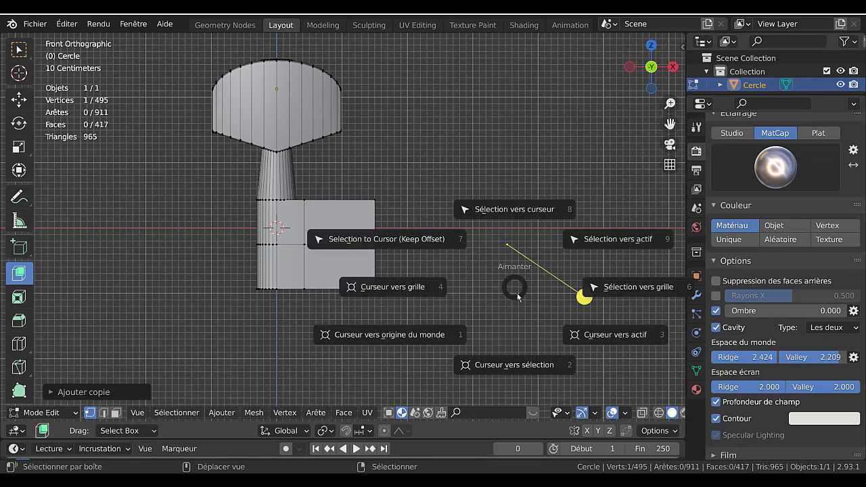
pyautogui.click(512, 365)
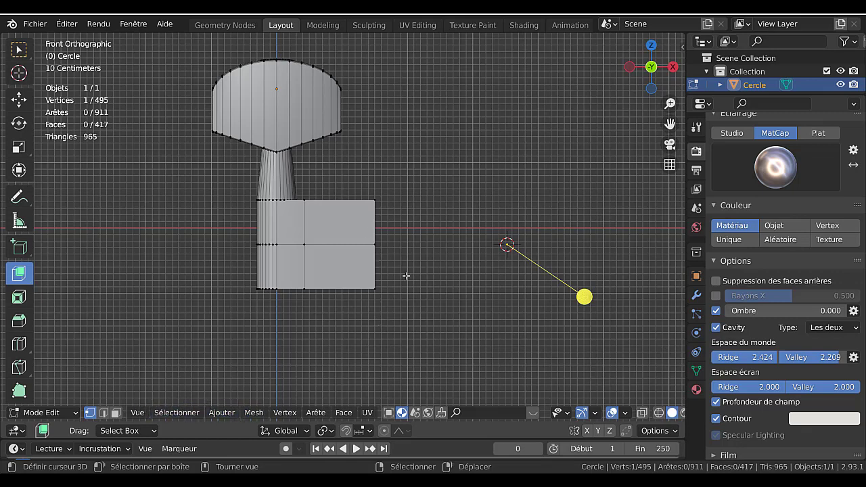
# Add a circle mesh at the 3D cursor and rotate it 90° about X
pyautogui.click(222, 414)
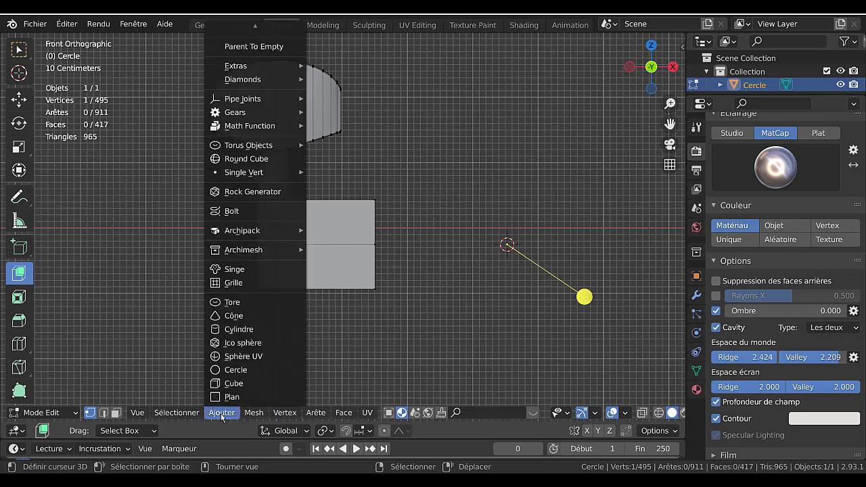
pyautogui.click(234, 369)
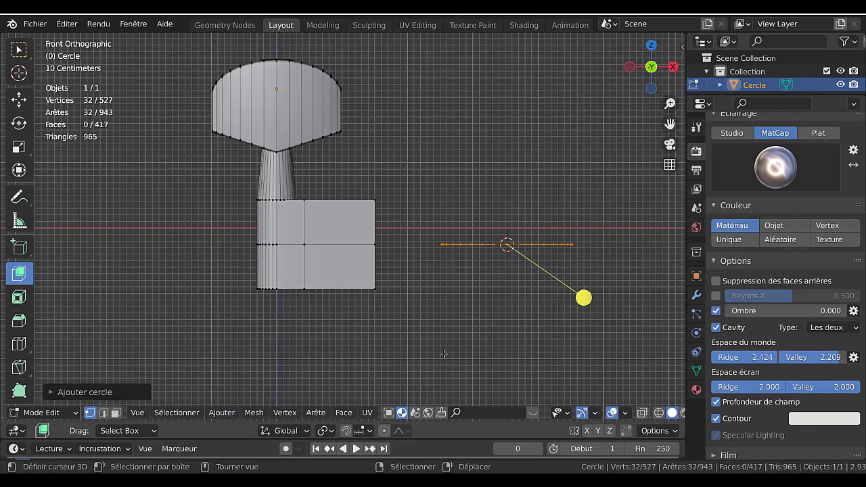
pyautogui.write('rx90')
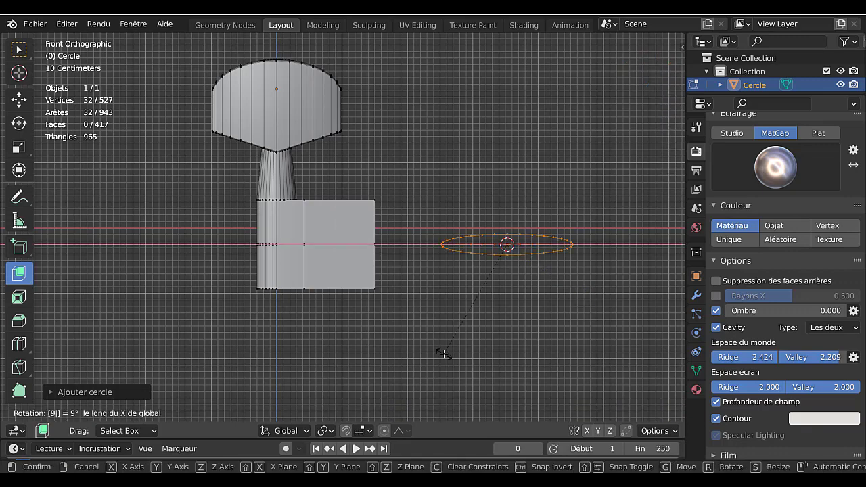
pyautogui.press('Return')
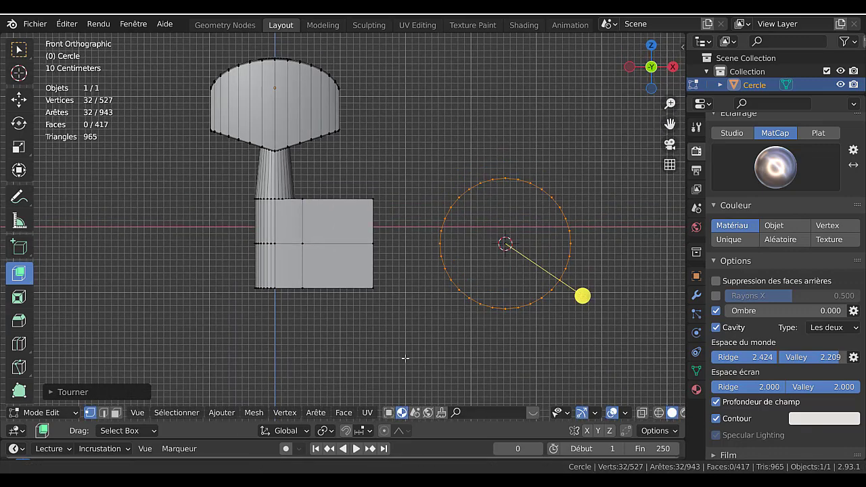
# Circle-select the 15 vertices on the half of the circle facing the housing and delete them
pyautogui.keyDown('ctrl'); pyautogui.scroll(-3, 406, 355); pyautogui.keyUp('ctrl')
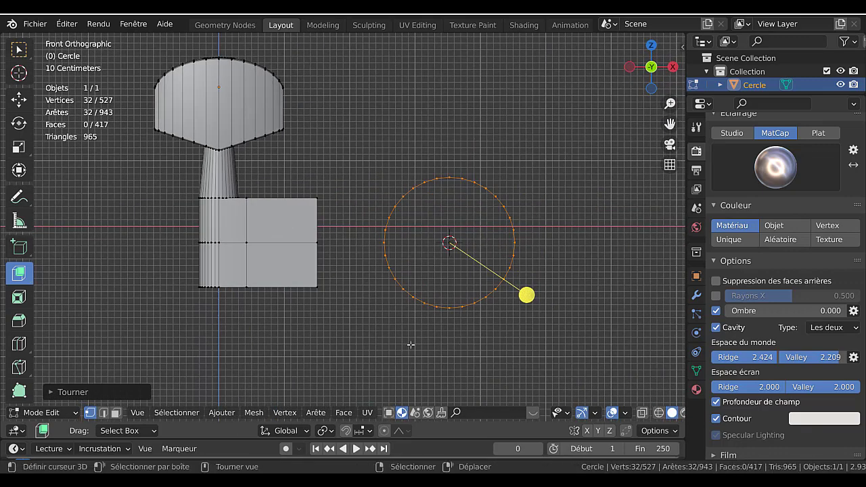
pyautogui.click(371, 349)
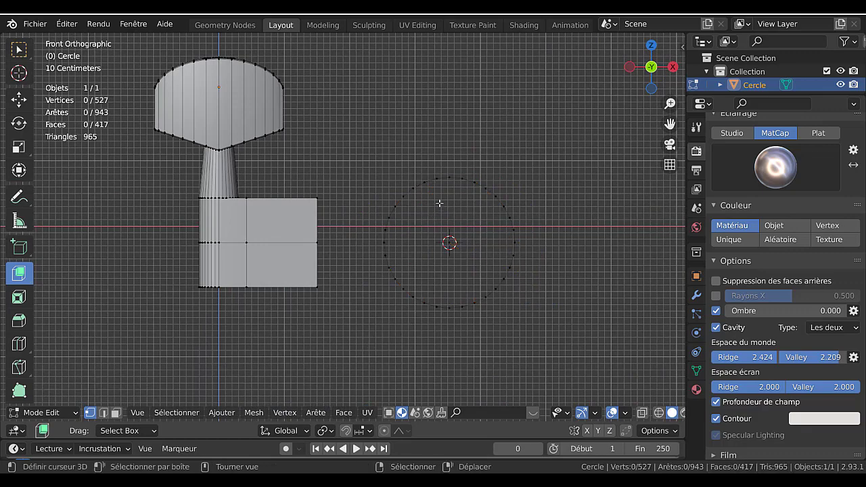
pyautogui.scroll(2, 440, 203)
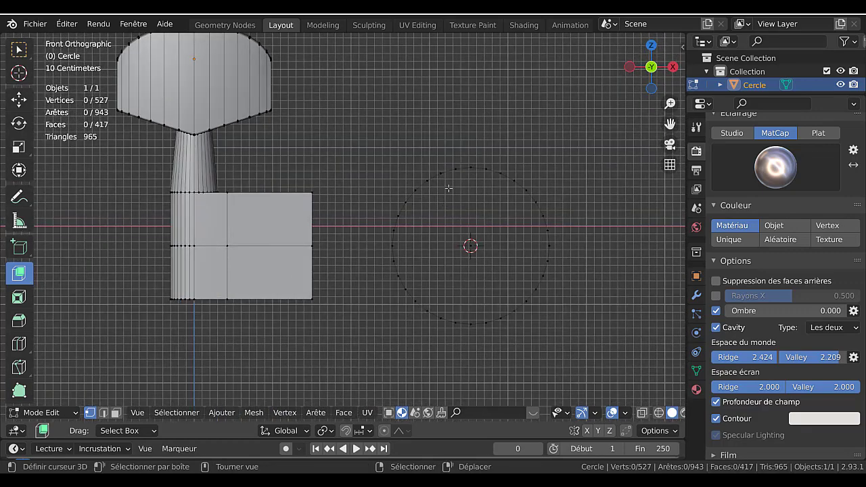
pyautogui.press('c')
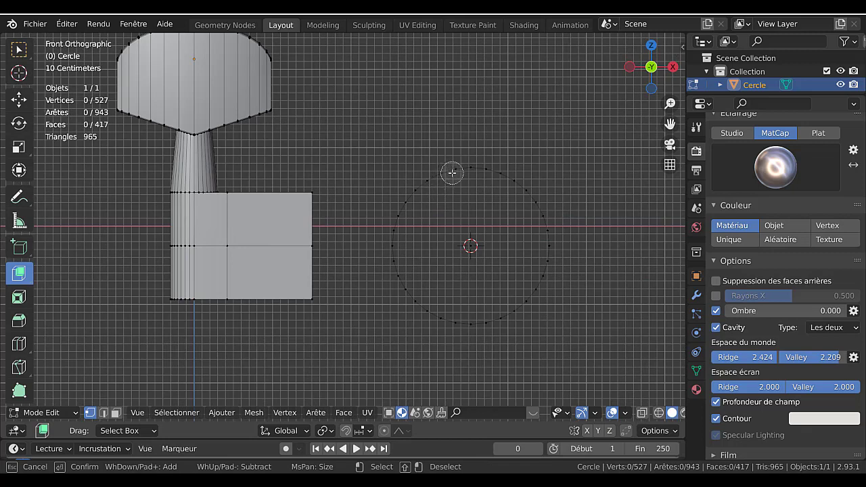
pyautogui.moveTo(452, 173)
pyautogui.mouseDown()
pyautogui.moveTo(421, 187)
pyautogui.moveTo(392, 248)
pyautogui.moveTo(413, 295)
pyautogui.moveTo(444, 319)
pyautogui.mouseUp()
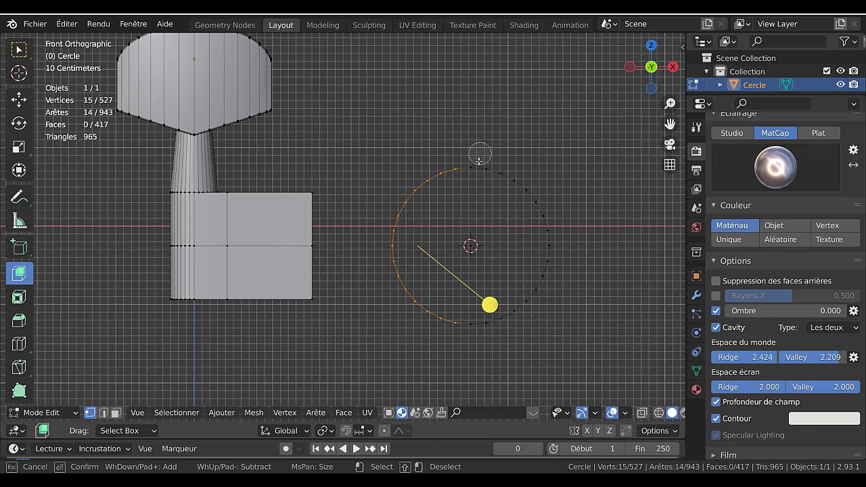
pyautogui.press('Escape')
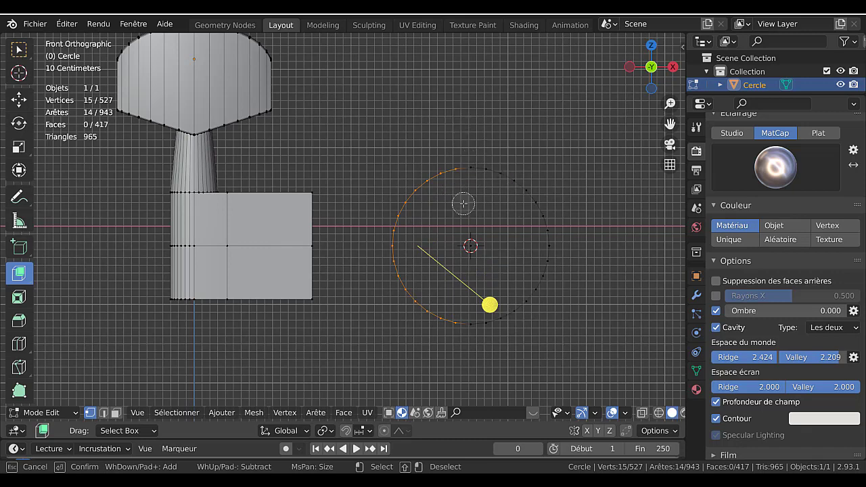
pyautogui.press('x')
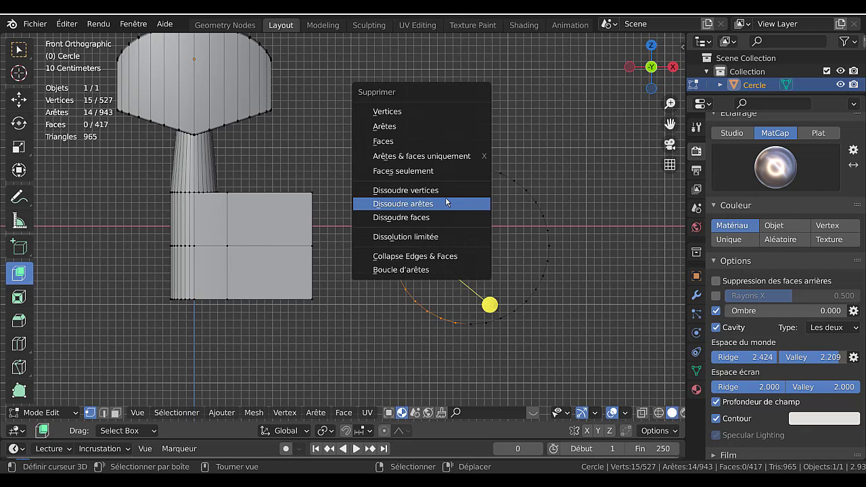
pyautogui.click(436, 112)
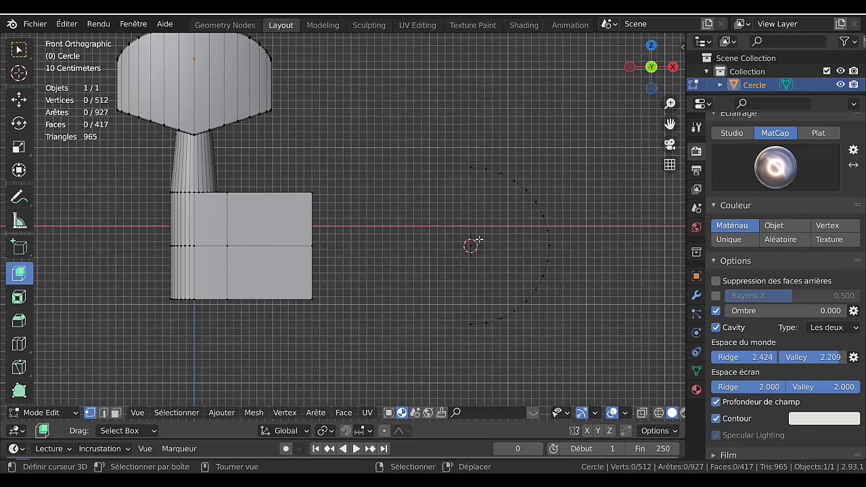
# Select the whole remaining half circle and scale it down to roughly the housing's height
pyautogui.click(544, 282)
pyautogui.hotkey('ctrl', 'l')
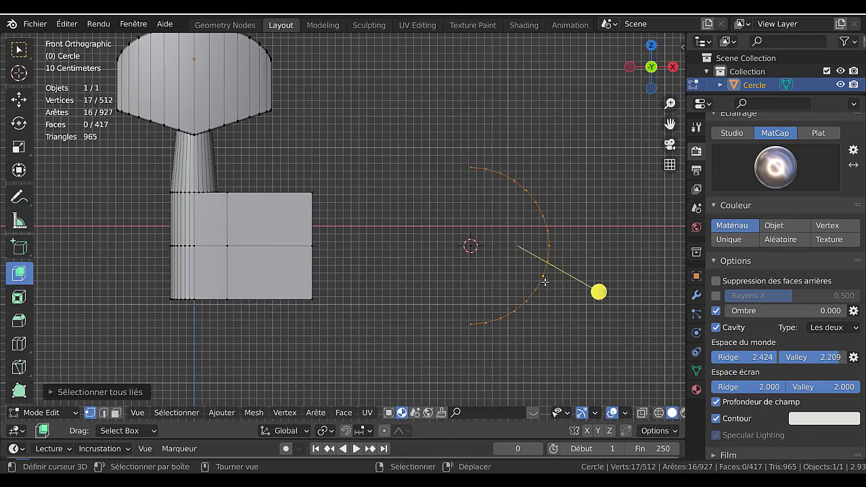
pyautogui.press('s')
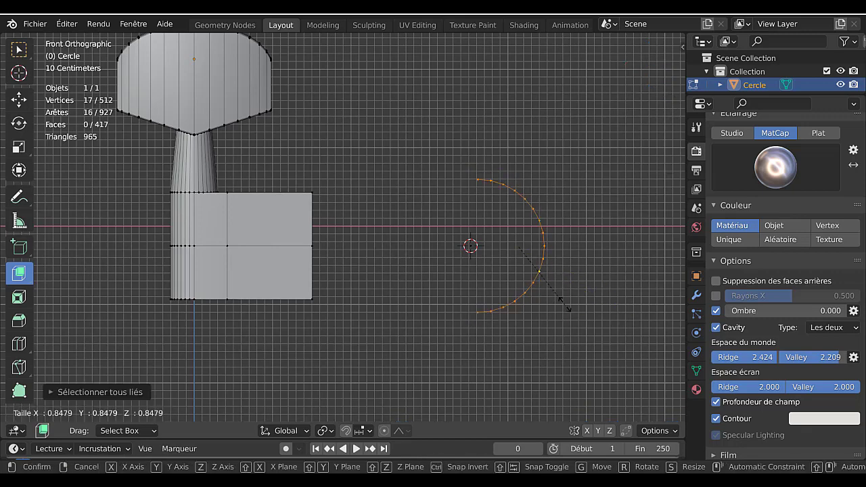
pyautogui.click(555, 291)
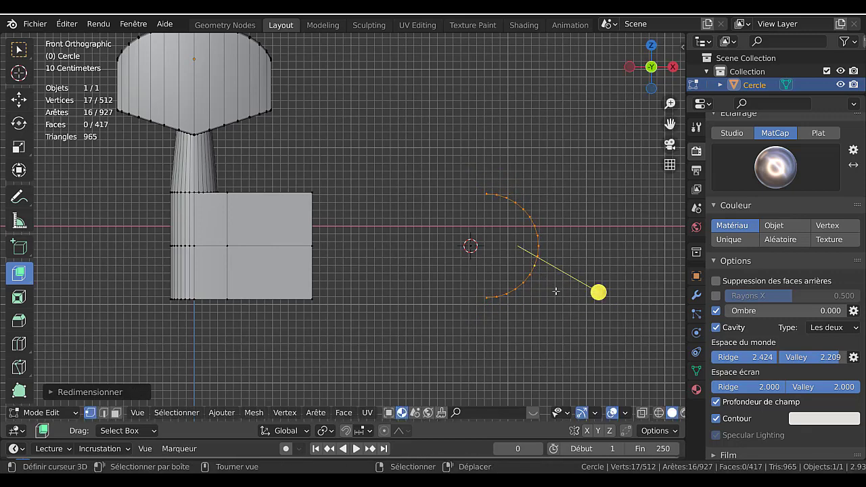
# Move the half circle along X by about -2.2 m, up against the housing's open end
pyautogui.press('g')
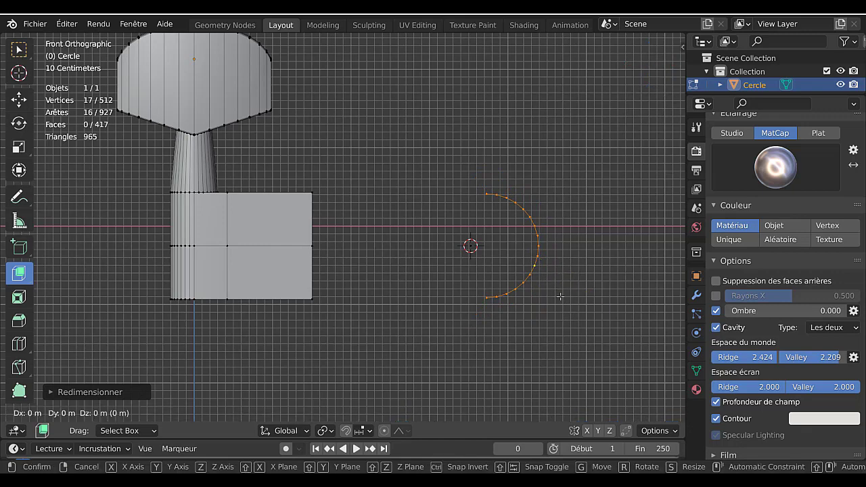
pyautogui.press('x')
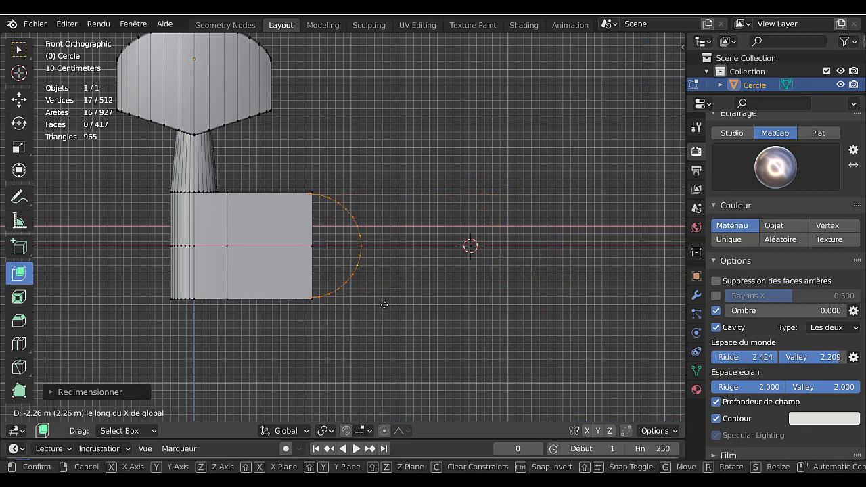
pyautogui.click(380, 306)
# Scale the half circle by about 1.03 to match its ends to the housing's height, and check its alignment from above
pyautogui.scroll(2, 376, 305)
pyautogui.scroll(3, 379, 303)
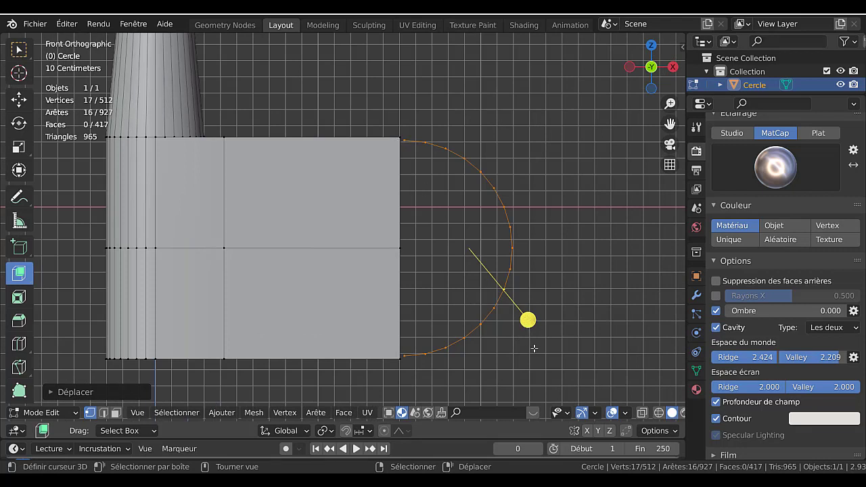
pyautogui.press('s')
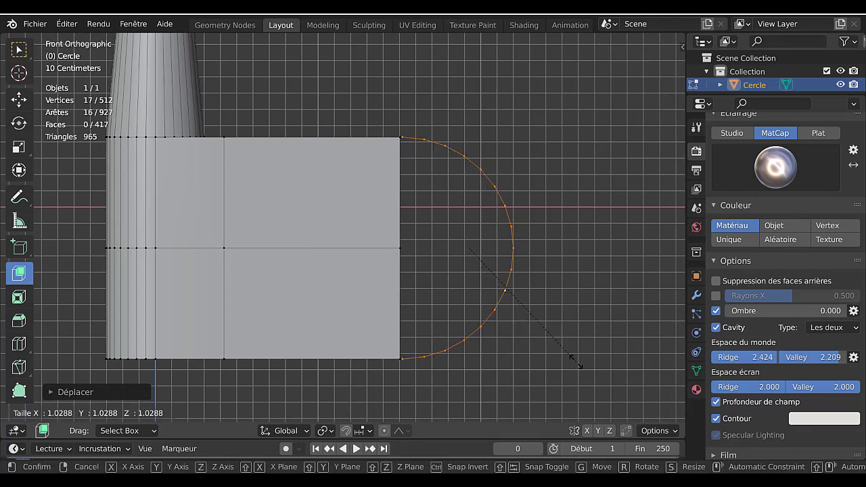
pyautogui.click(578, 365)
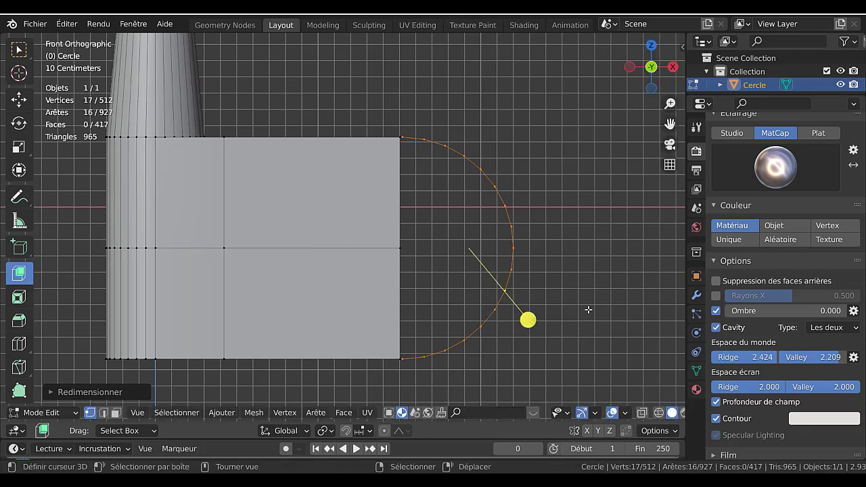
pyautogui.press('KP_7')
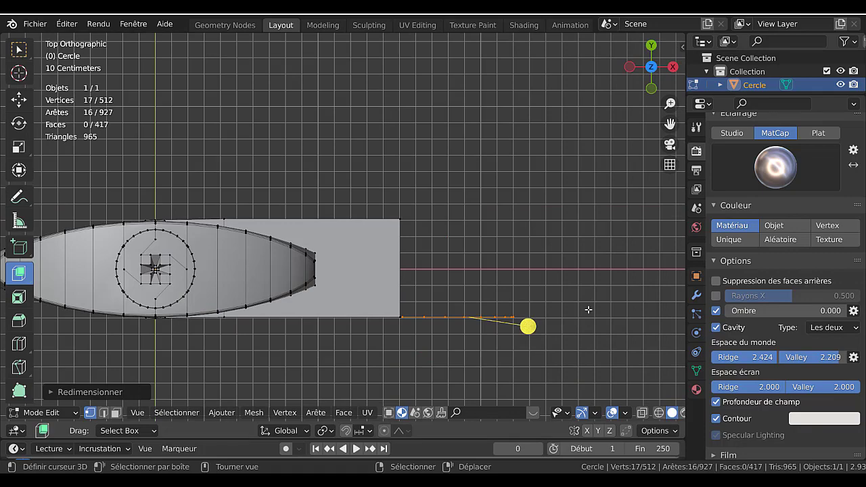
pyautogui.scroll(6, 503, 270)
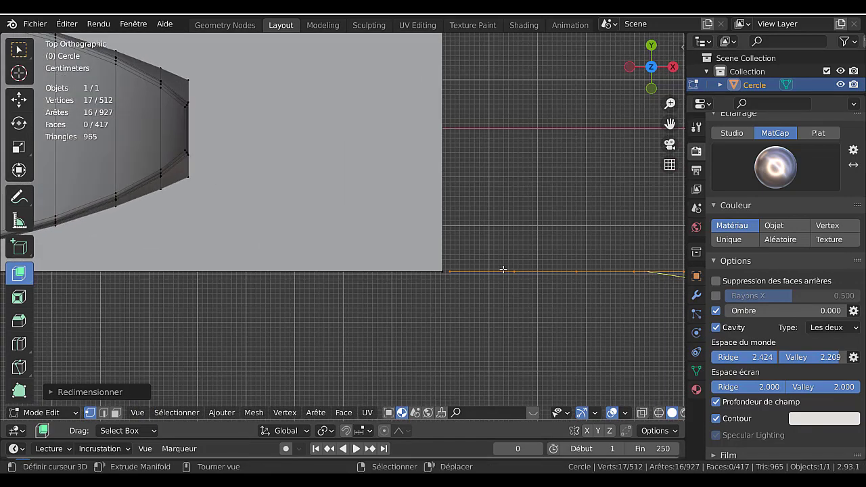
pyautogui.press('KP_1')
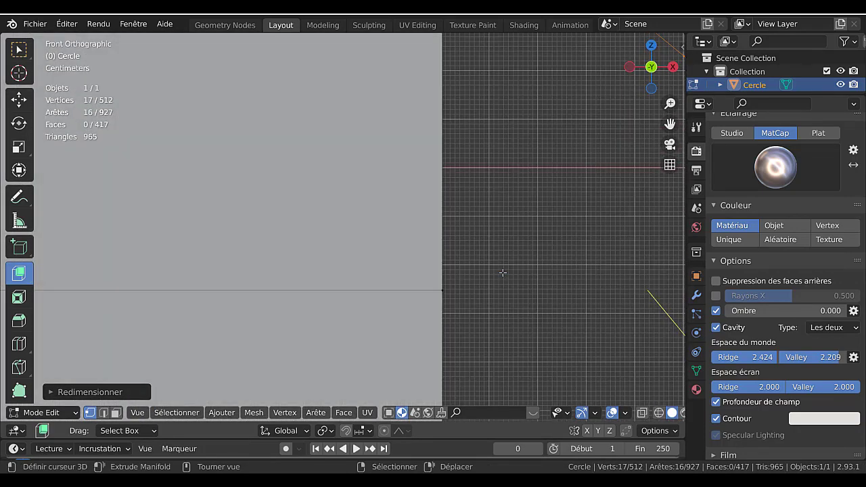
# Turn on Auto Merge for vertices and increase its distance limit by one increment
pyautogui.scroll(-5, 499, 273)
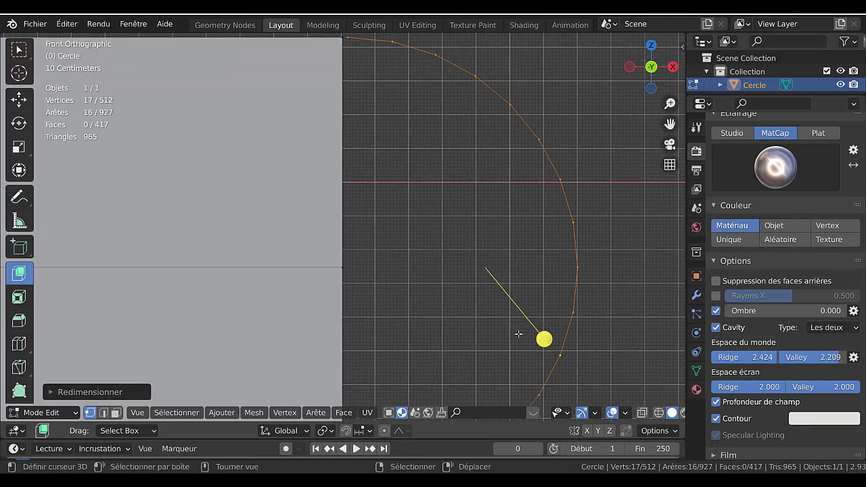
pyautogui.click(625, 430)
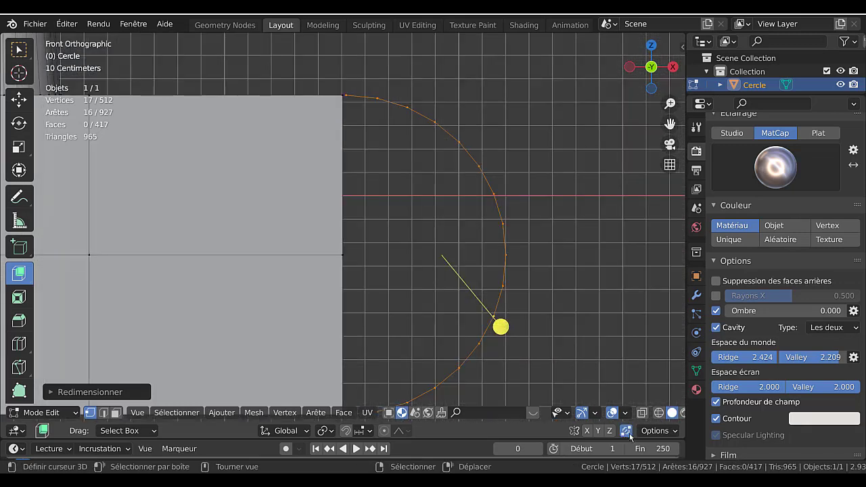
pyautogui.click(646, 431)
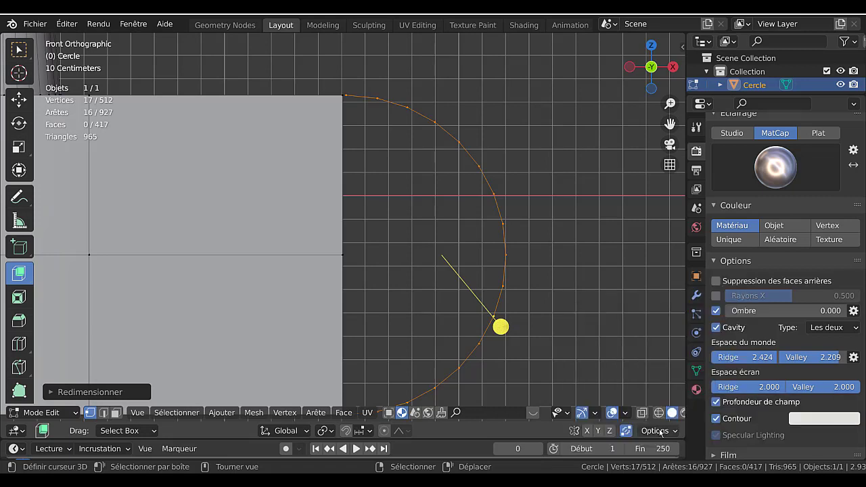
pyautogui.click(654, 431)
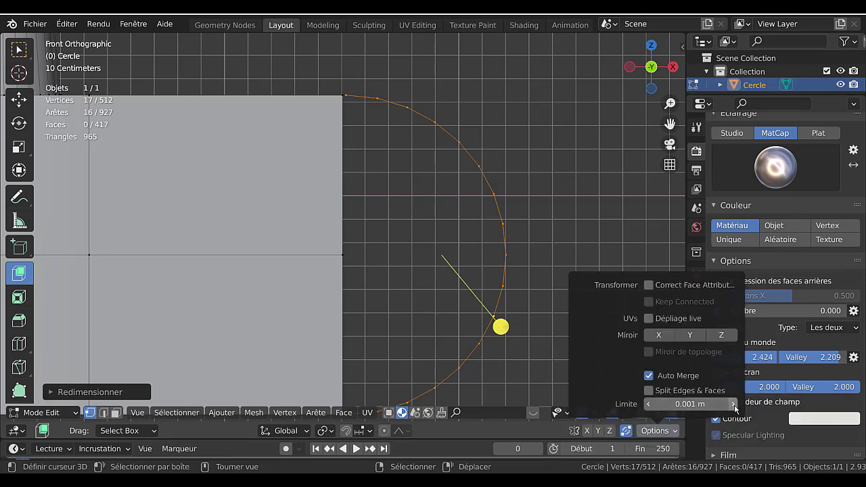
pyautogui.click(733, 404)
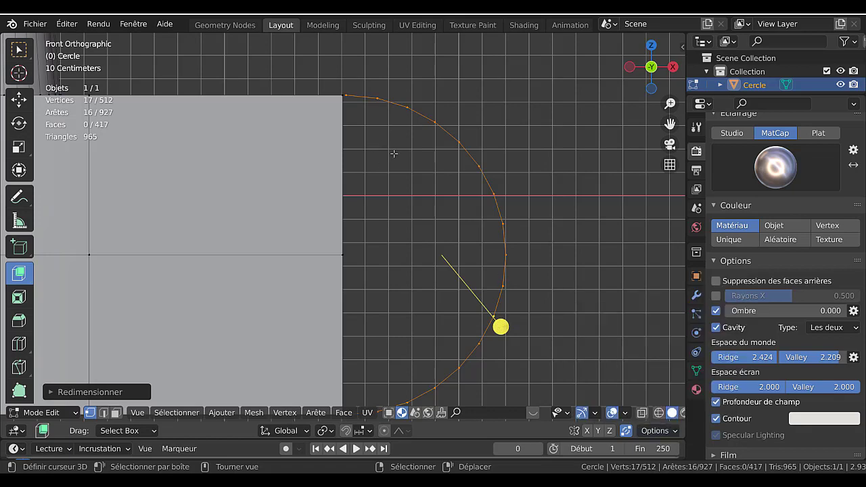
# Move the half circle along X by about -0.013 m so its ends merge with the housing's front corners
pyautogui.keyDown('shift'); pyautogui.moveTo(525, 150); pyautogui.dragTo(525, 192, button='middle'); pyautogui.keyUp('shift')
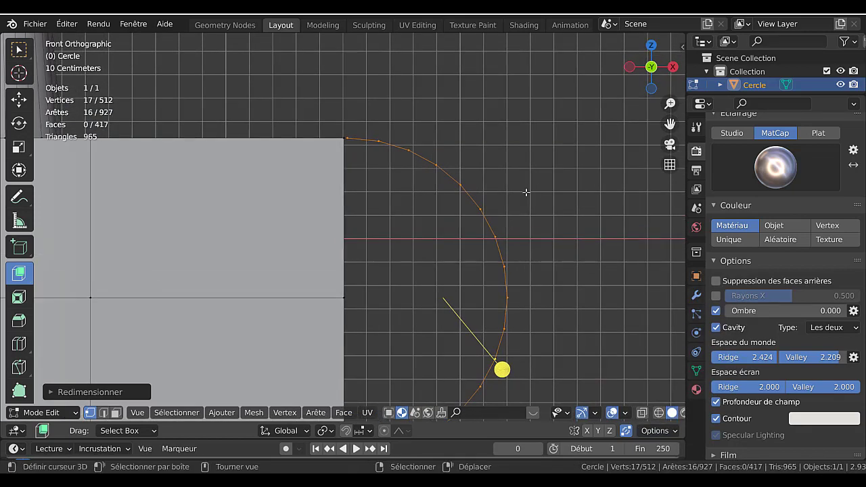
pyautogui.press('g')
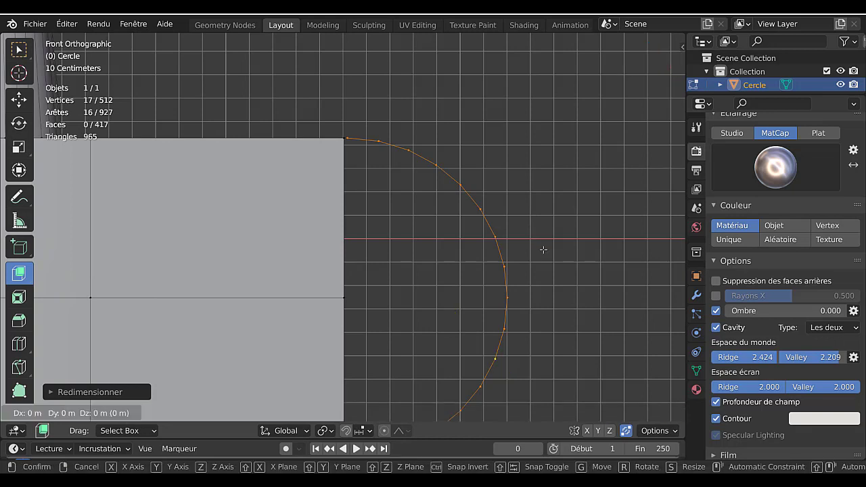
pyautogui.press('x')
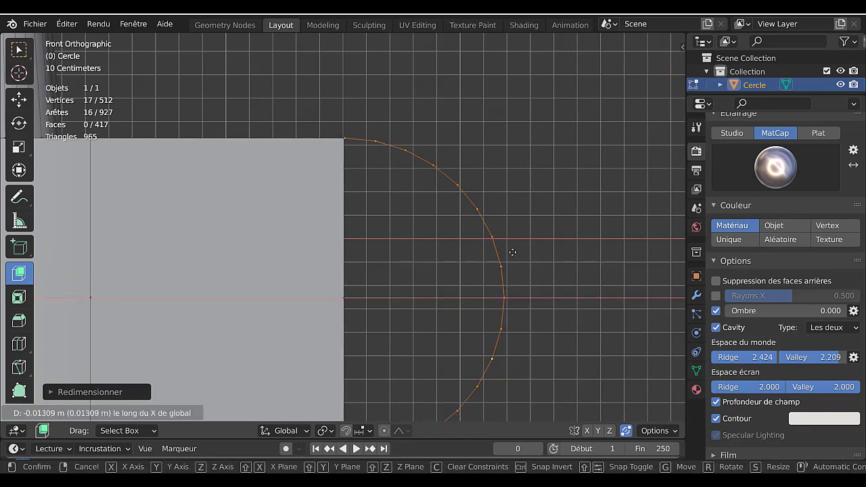
pyautogui.click(508, 253)
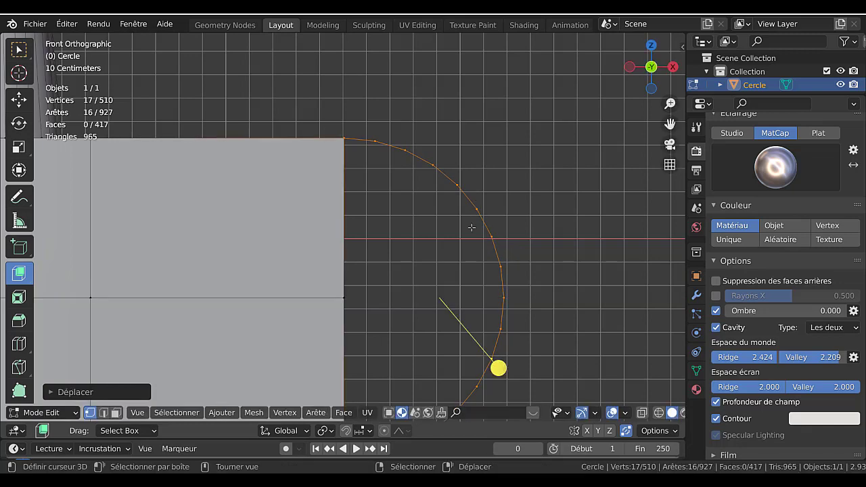
pyautogui.moveTo(470, 225); pyautogui.dragTo(444, 280, button='middle')
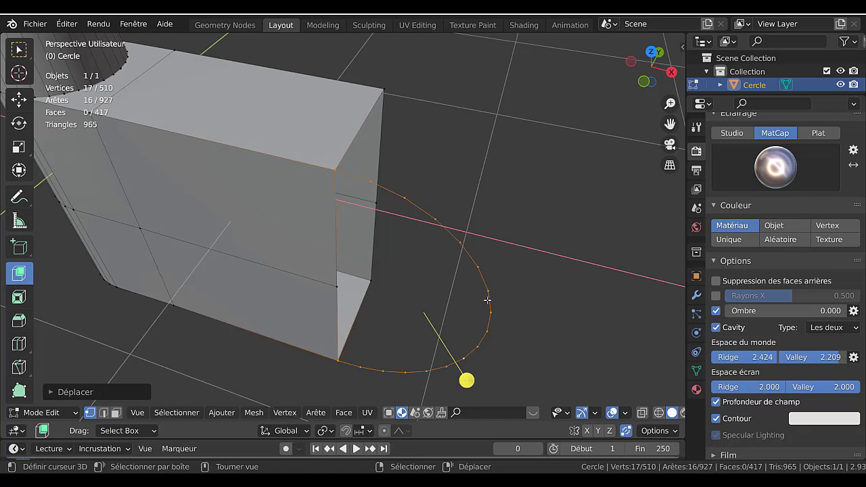
# Select the horizontal edge loop running around the housing at mid-height and dissolve its edges
pyautogui.keyDown('alt'); pyautogui.click(293, 274); pyautogui.keyUp('alt')
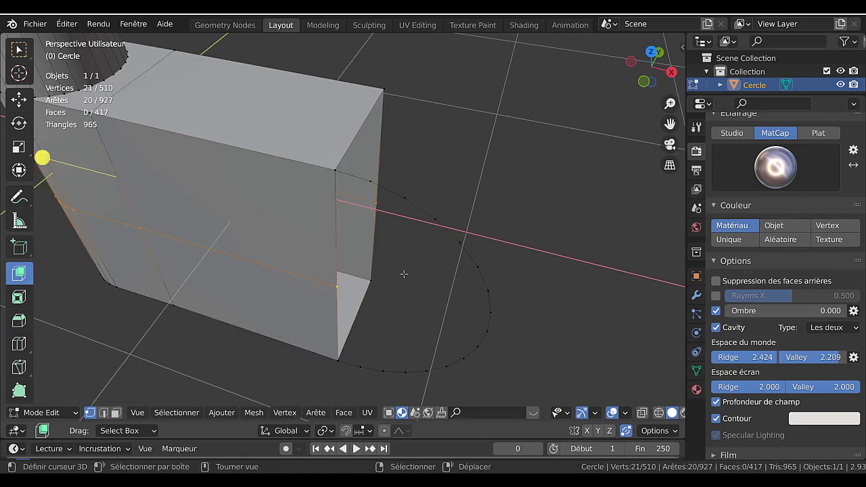
pyautogui.press('x')
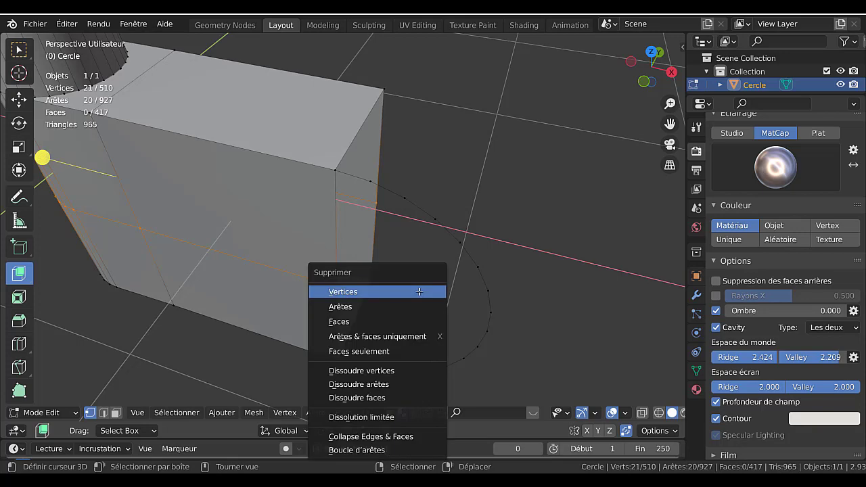
pyautogui.click(388, 384)
# Delete the stray vertex at the 3D cursor, away from the housing
pyautogui.scroll(-6, 504, 305)
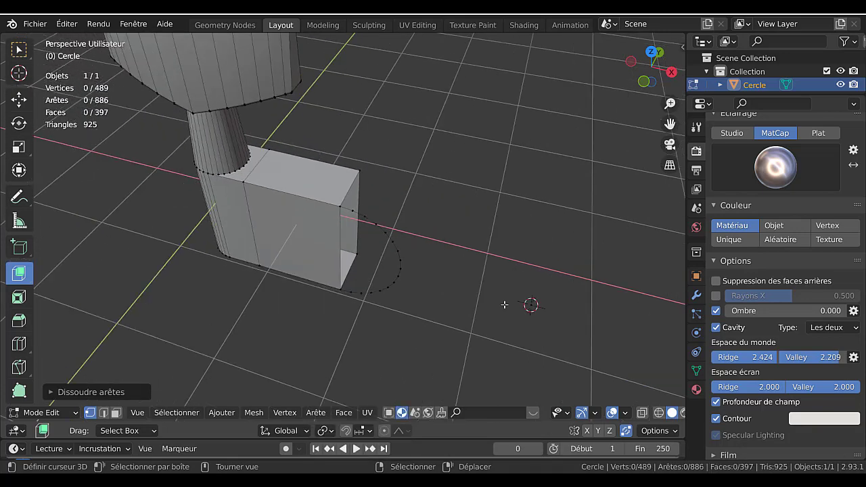
pyautogui.scroll(1, 504, 305)
pyautogui.click(572, 323)
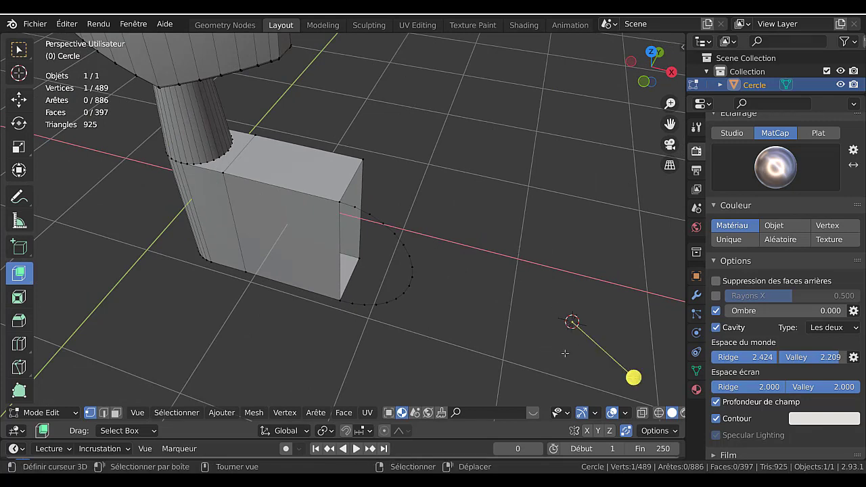
pyautogui.press('x')
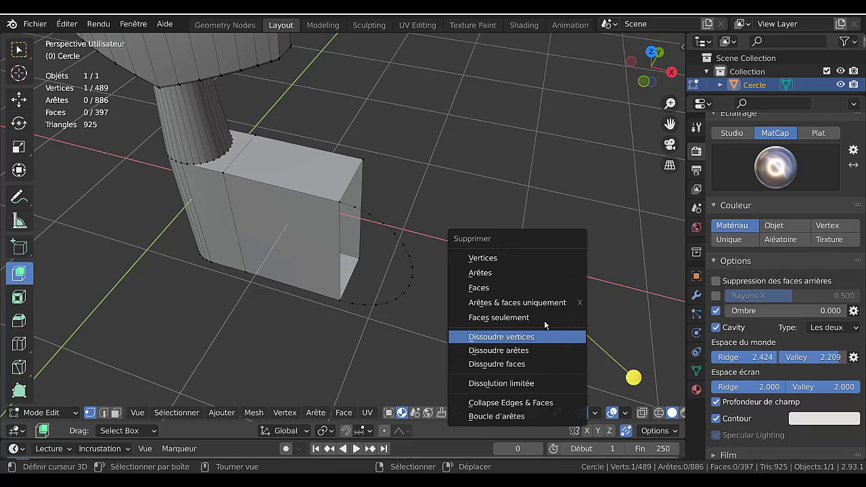
pyautogui.click(483, 255)
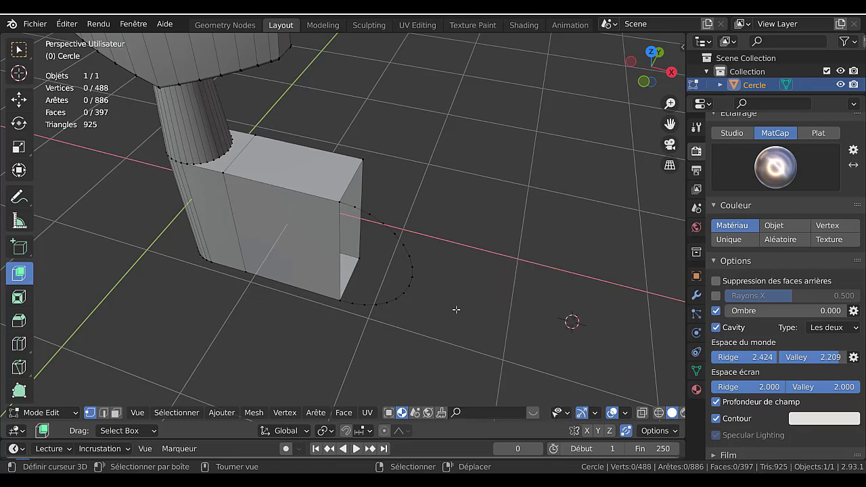
# Select the closed half-circle loop at the housing's open end and fill it with a face
pyautogui.keyDown('alt'); pyautogui.click(410, 267); pyautogui.keyUp('alt')
pyautogui.press('f')
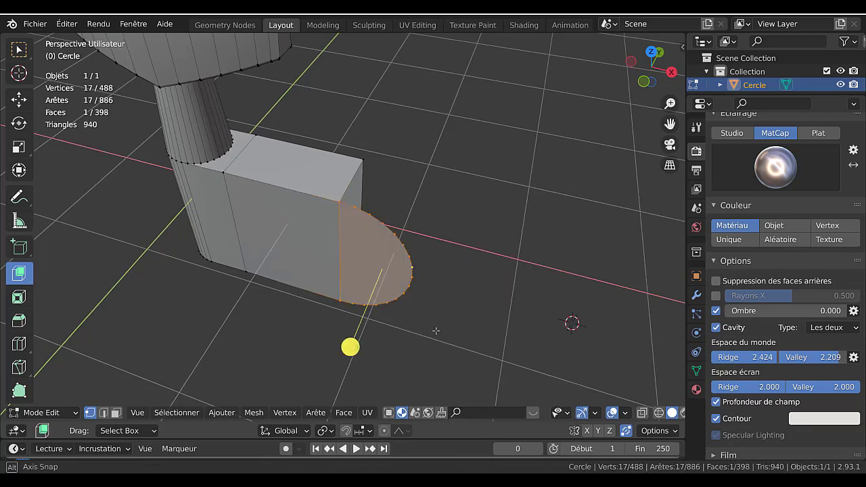
pyautogui.moveTo(435, 331); pyautogui.dragTo(426, 330, button='middle')
# With Auto Merge off, duplicate the half-circle face and move the copy about 0.6 m along Y to the housing's opposite side
pyautogui.press('KP_7')
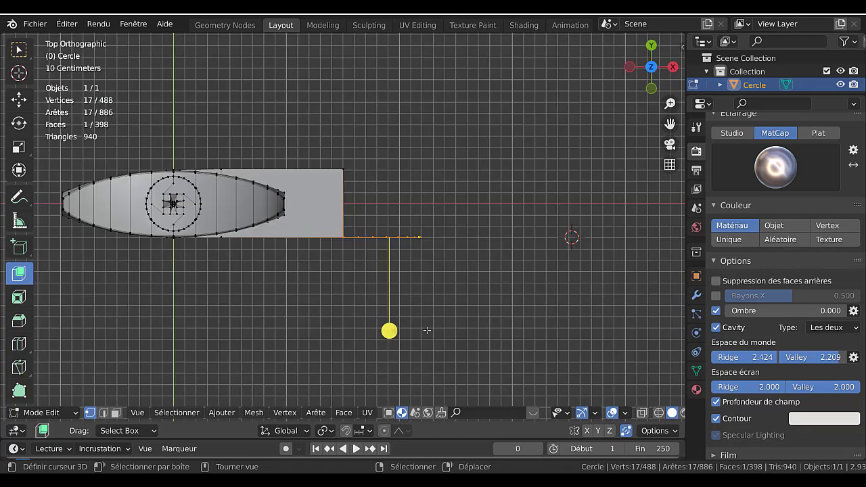
pyautogui.scroll(3, 427, 330)
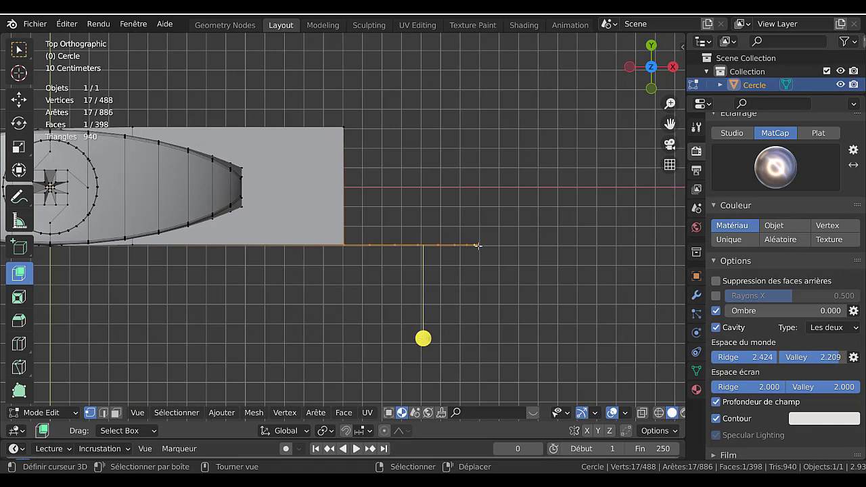
pyautogui.hotkey('shift', 'd')
pyautogui.rightClick(434, 308)
pyautogui.press('g')
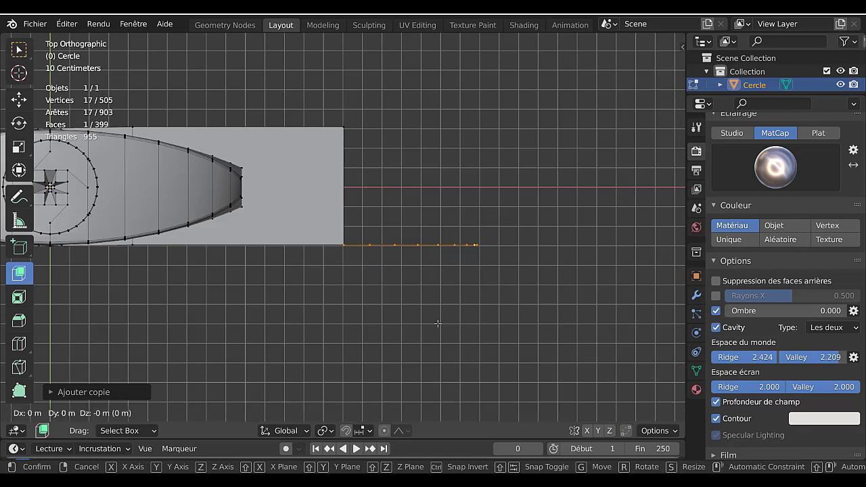
pyautogui.press('y')
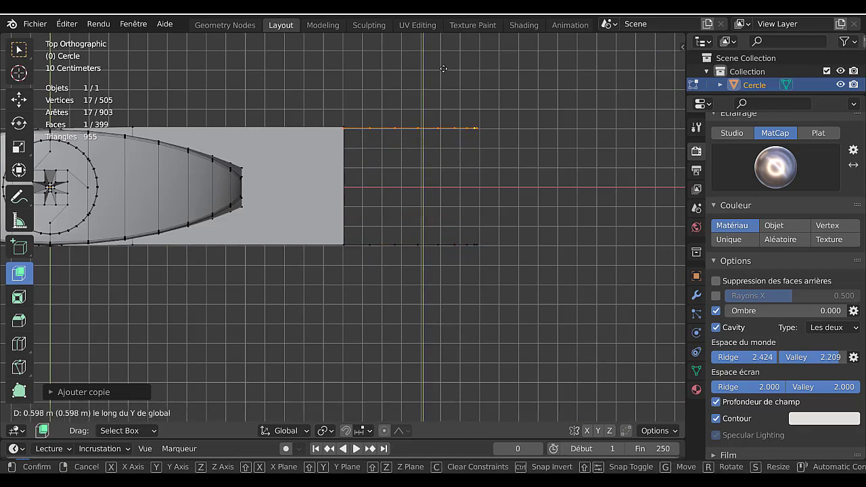
pyautogui.click(423, 221)
pyautogui.keyDown('shift'); pyautogui.moveTo(434, 241); pyautogui.dragTo(430, 330, button='middle'); pyautogui.keyUp('shift')
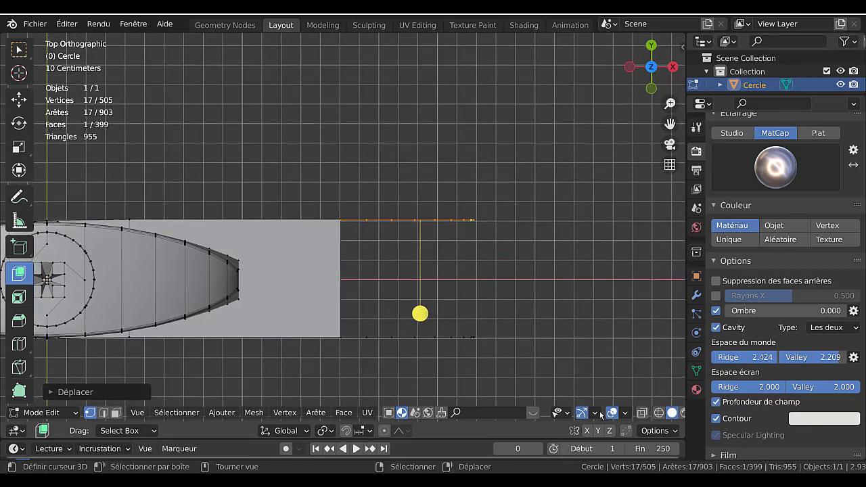
# Turn Auto Merge back on and nudge the copied face about 0.003 m along Y to merge it with the housing's rear corners
pyautogui.click(628, 433)
pyautogui.scroll(6, 386, 215)
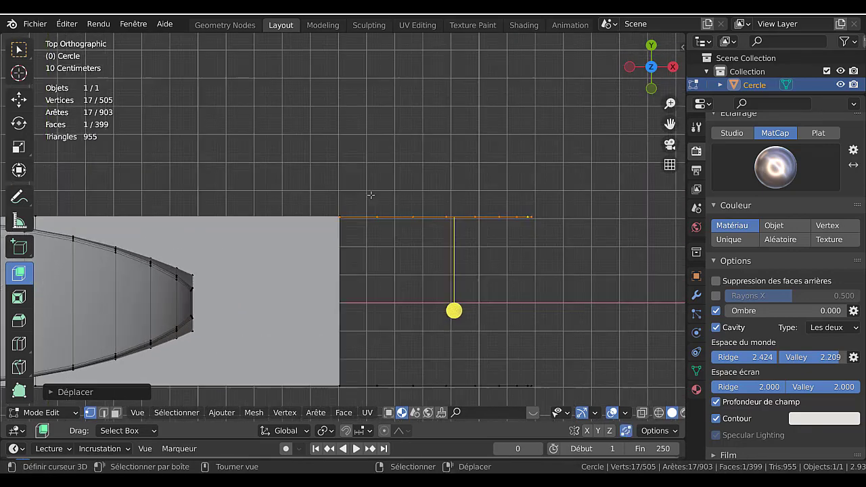
pyautogui.scroll(3, 390, 220)
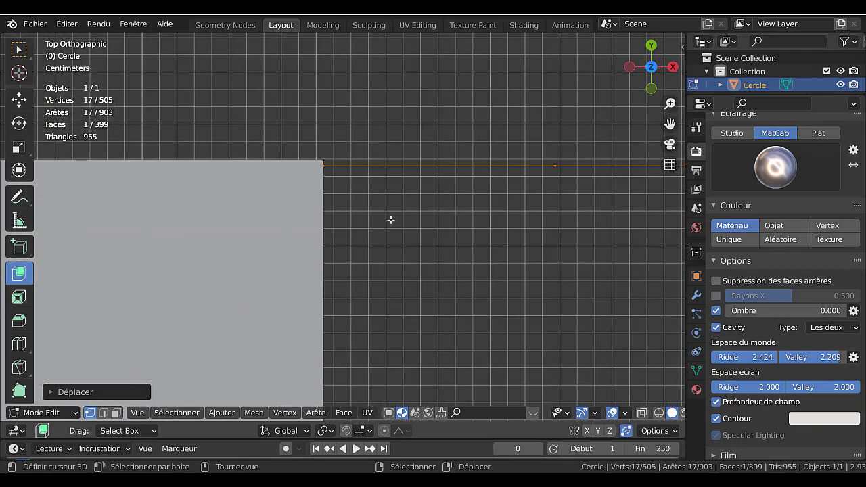
pyautogui.press('g')
pyautogui.press('y')
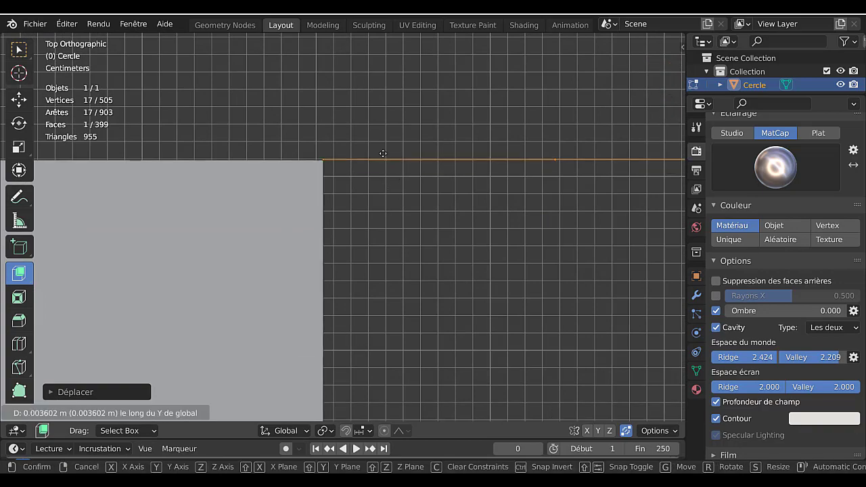
pyautogui.click(385, 164)
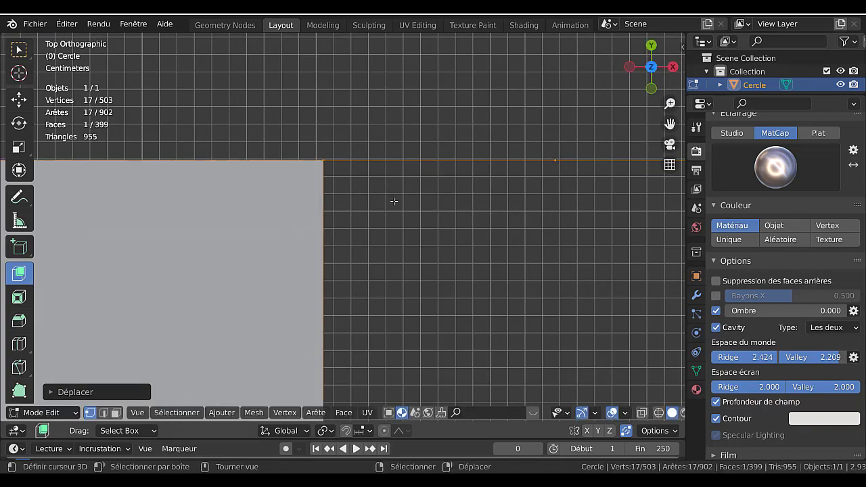
pyautogui.moveTo(395, 201); pyautogui.dragTo(332, 345, button='middle')
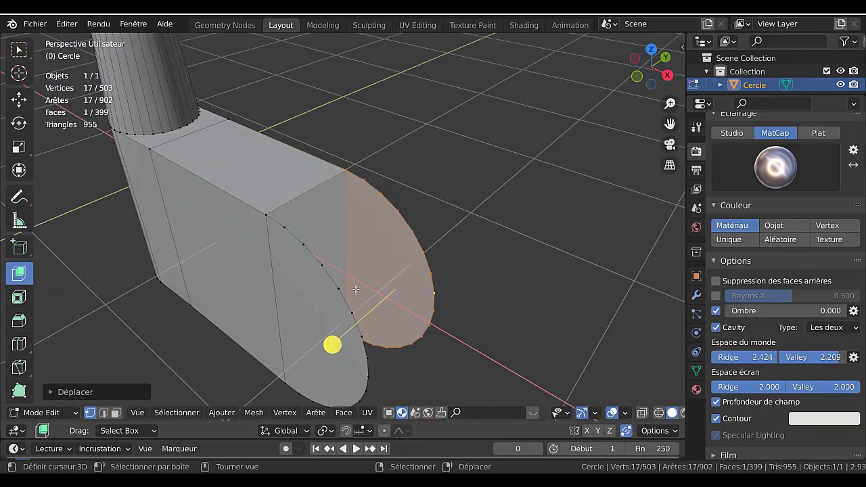
# Circle-select the 30 arc vertices of both half-circle faces, leaving out their end points, and bridge the two edge loops
pyautogui.press('KP_1')
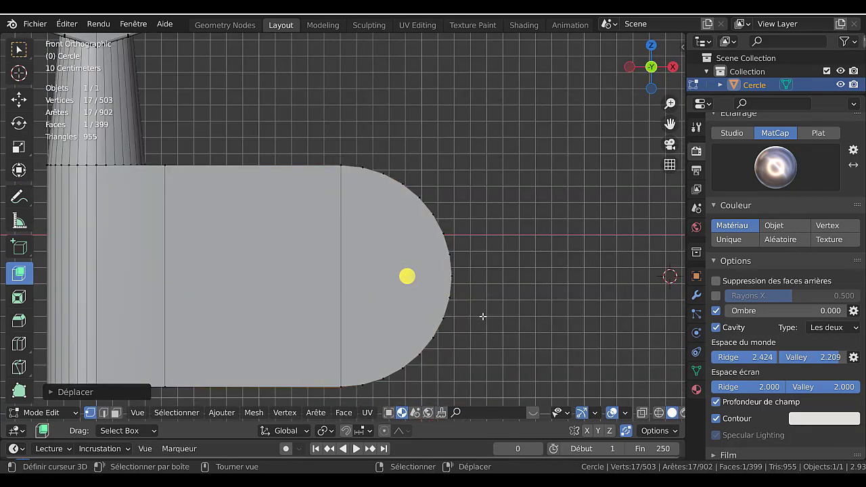
pyautogui.hotkey('alt', 'z')
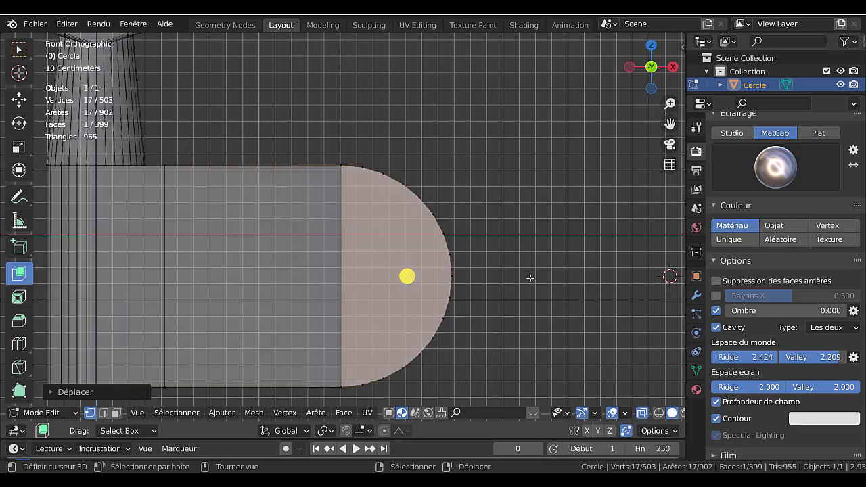
pyautogui.hotkey('alt', 'a')
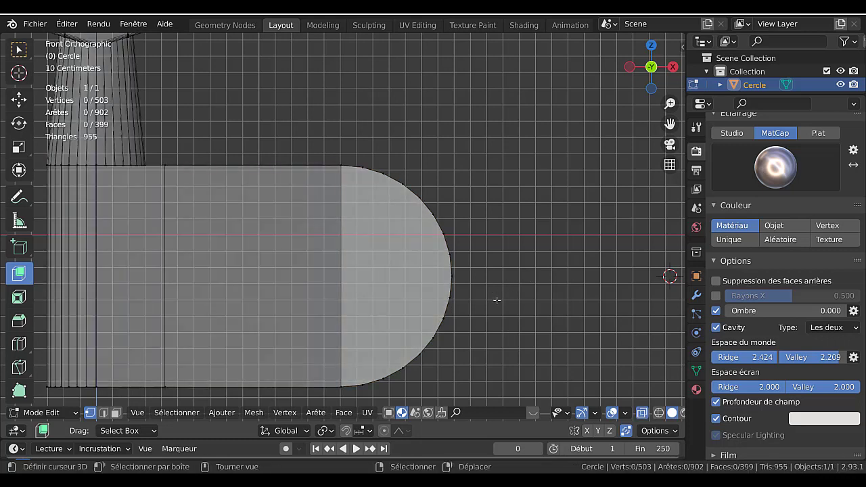
pyautogui.press('c')
pyautogui.moveTo(359, 164)
pyautogui.mouseDown()
pyautogui.moveTo(383, 176)
pyautogui.moveTo(461, 278)
pyautogui.moveTo(423, 342)
pyautogui.moveTo(362, 382)
pyautogui.mouseUp()
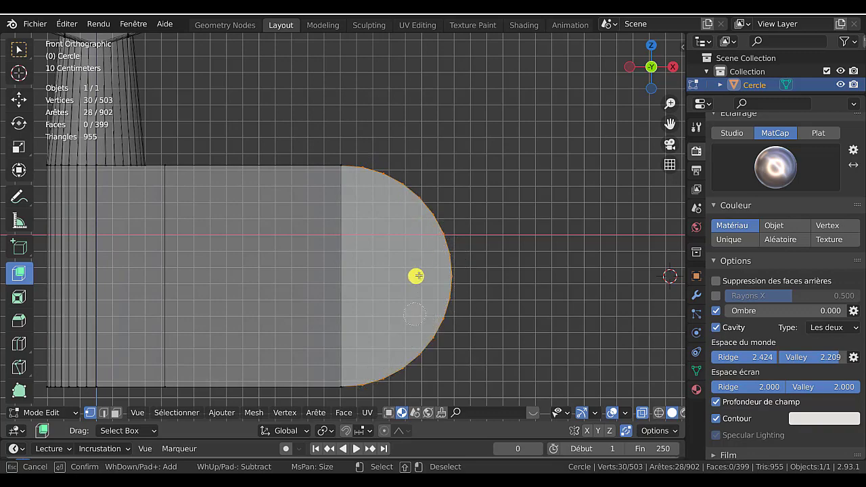
pyautogui.rightClick(545, 236)
pyautogui.moveTo(546, 236); pyautogui.dragTo(470, 276, button='middle')
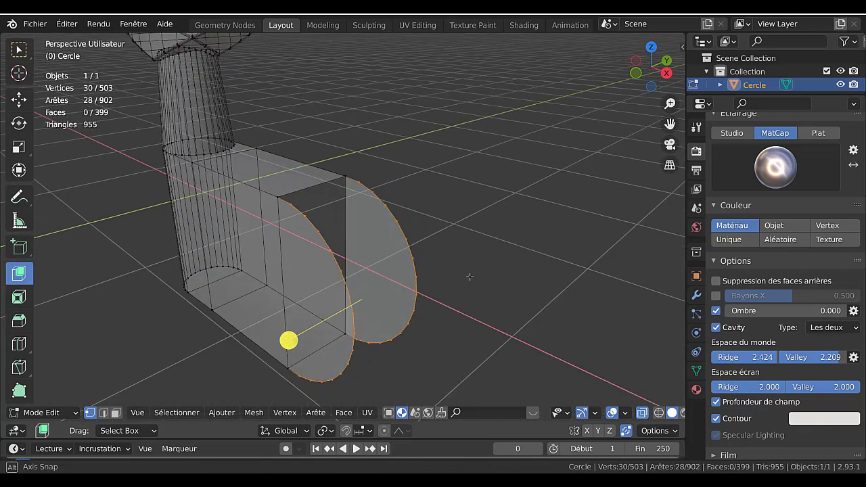
pyautogui.press('q')
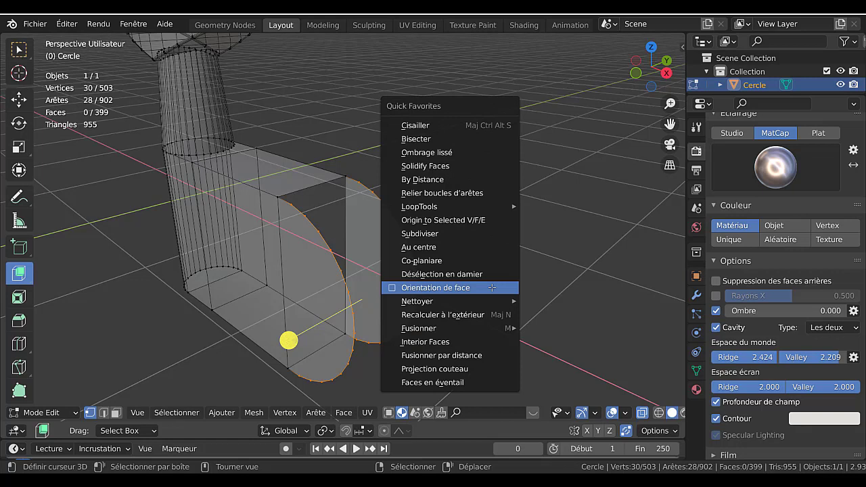
pyautogui.click(458, 194)
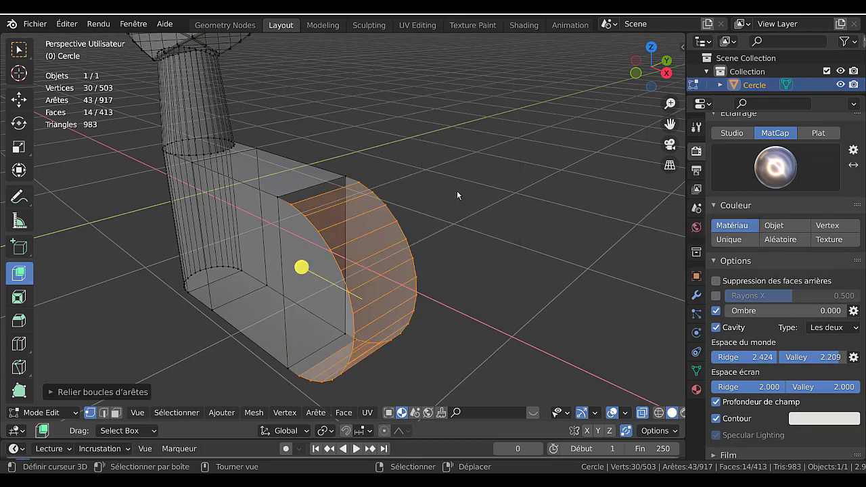
pyautogui.hotkey('alt', 'z')
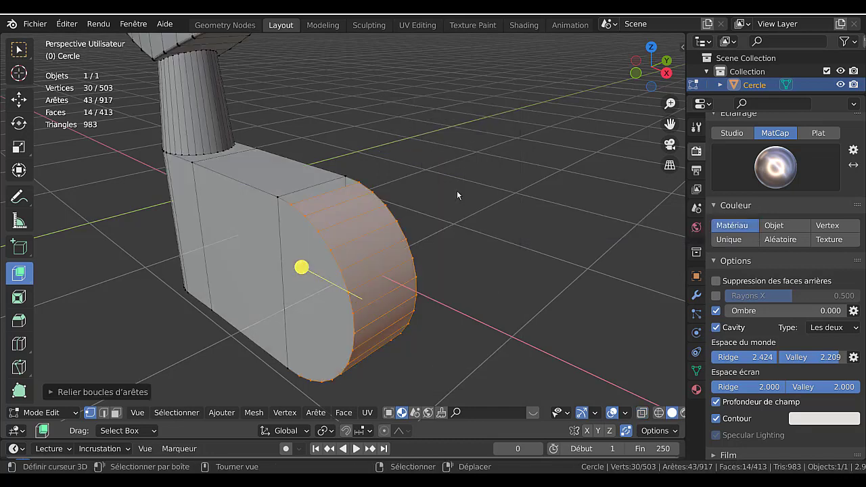
# Fill the gap between the housing's top end edge and the first edge of the rounded end with a face
pyautogui.moveTo(456, 195); pyautogui.dragTo(482, 310, button='middle')
pyautogui.scroll(3, 316, 255)
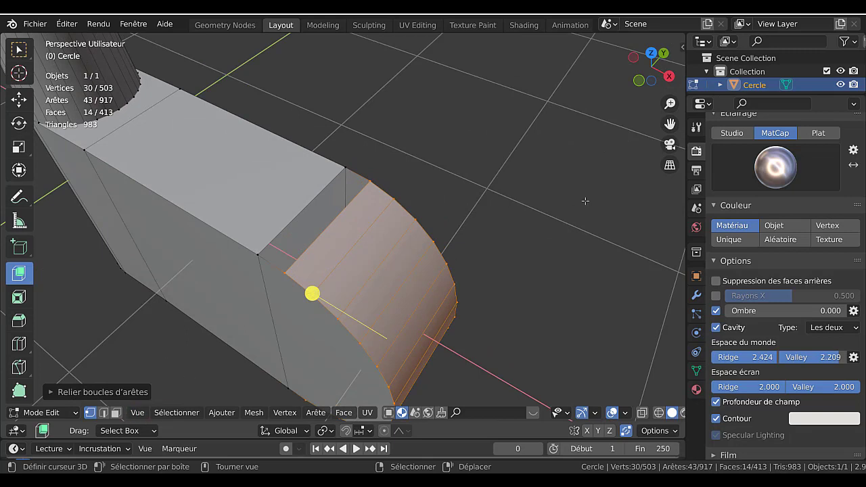
pyautogui.press('2')
pyautogui.rightClick(334, 180)
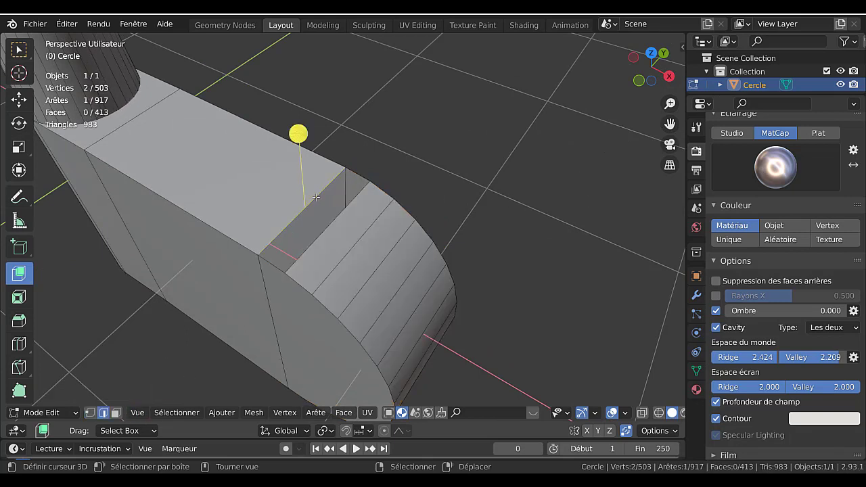
pyautogui.keyDown('shift'); pyautogui.rightClick(341, 219); pyautogui.keyUp('shift')
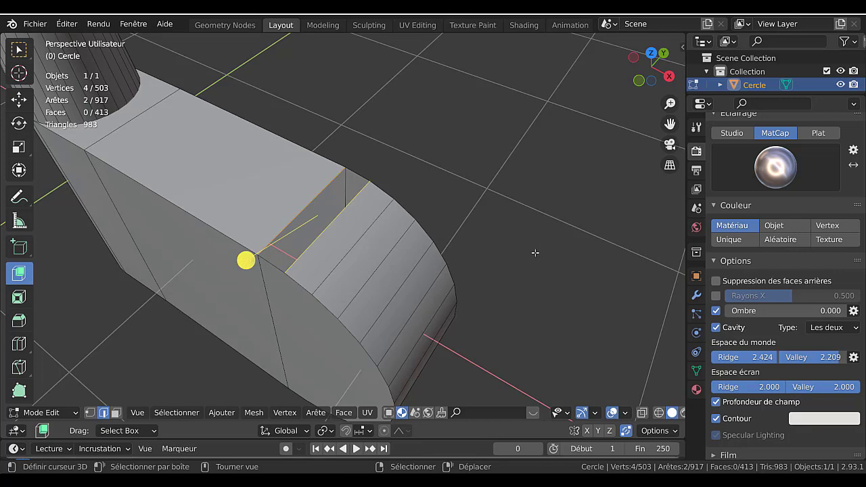
pyautogui.press('f')
# Fill the matching gap on the housing's underside with a face between its end edge and the rounded end, and leave Edit Mode
pyautogui.moveTo(472, 307); pyautogui.dragTo(389, 253, button='middle')
pyautogui.rightClick(330, 301)
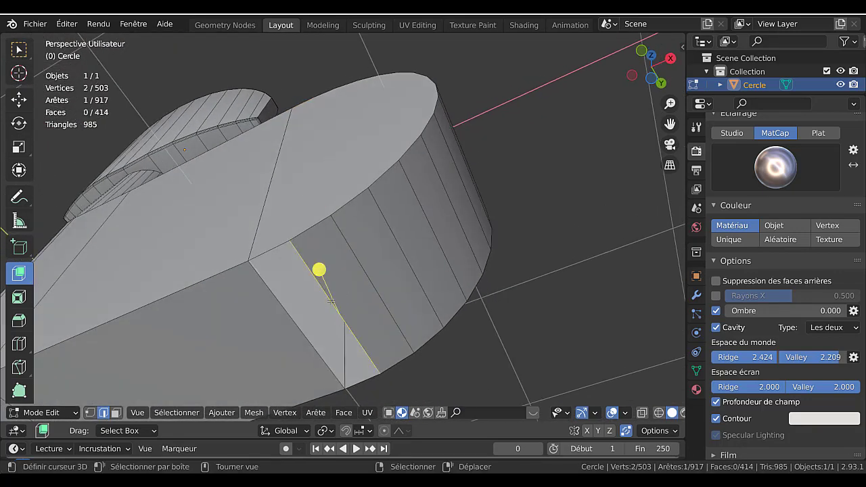
pyautogui.keyDown('shift'); pyautogui.rightClick(285, 340); pyautogui.keyUp('shift')
pyautogui.press('f')
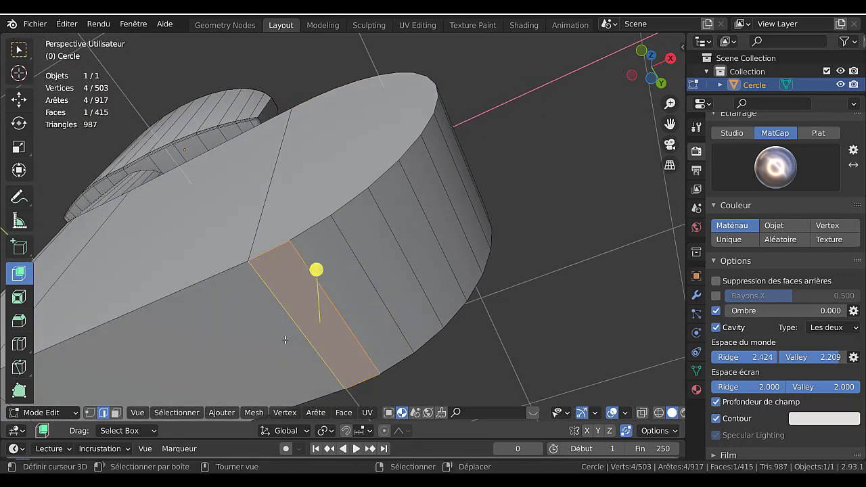
pyautogui.press('Tab')
pyautogui.moveTo(393, 296); pyautogui.dragTo(448, 335, button='middle')
pyautogui.scroll(-6, 513, 332)
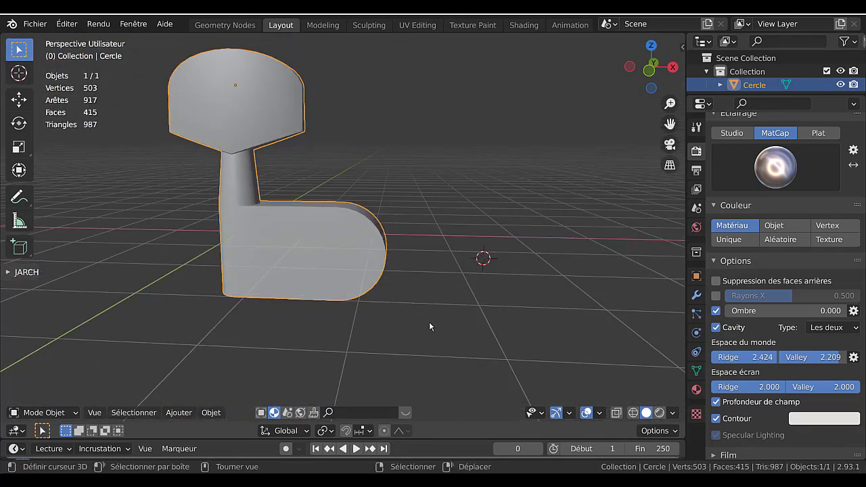
# Select the entire mesh in Edit Mode and merge its vertices by distance
pyautogui.press('KP_1')
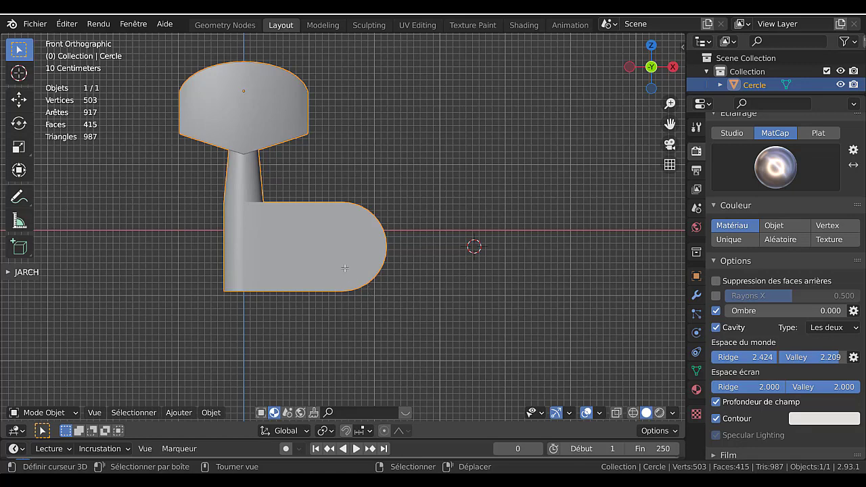
pyautogui.press('Tab')
pyautogui.press('a')
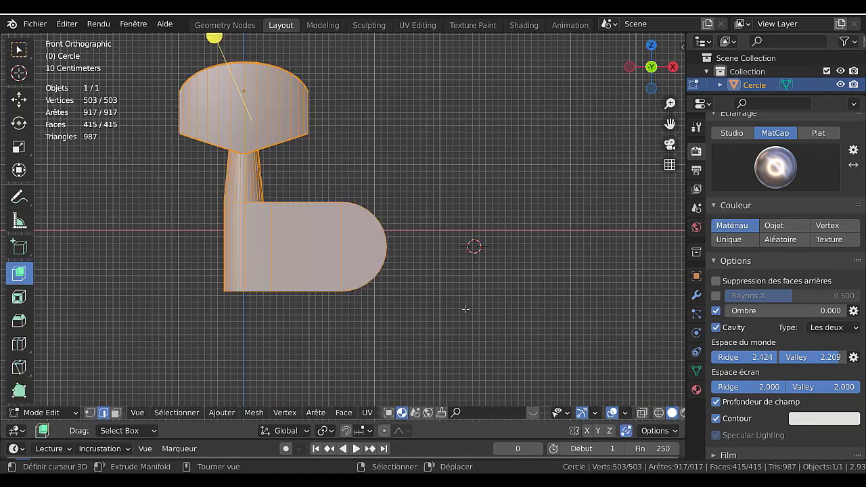
pyautogui.press('m')
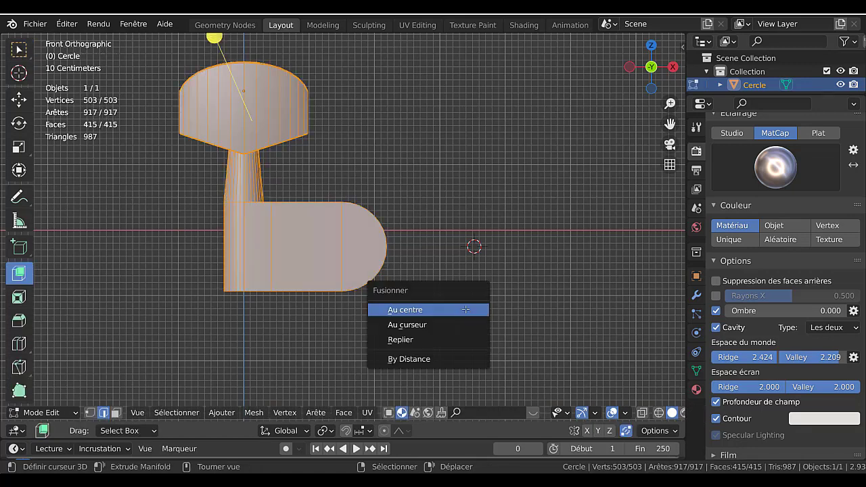
pyautogui.click(436, 360)
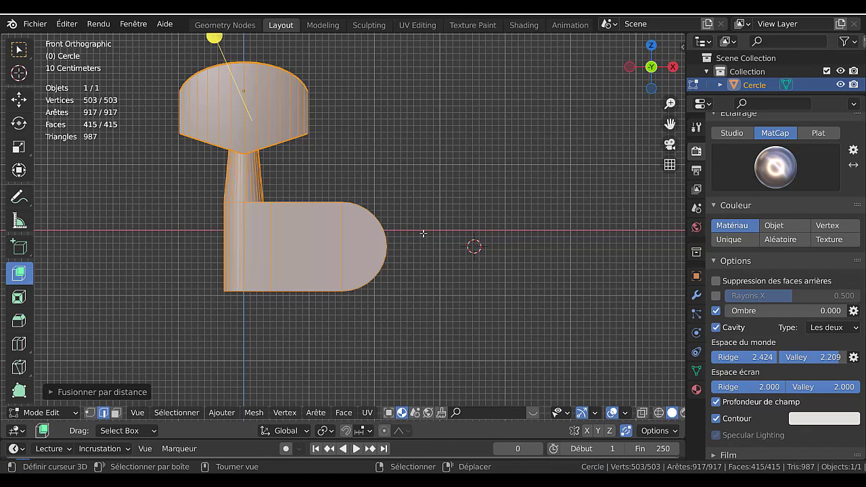
# Turn on the Face Orientation overlay and recalculate the normals of the whole mesh
pyautogui.press('q')
pyautogui.scroll(-2, 578, 410)
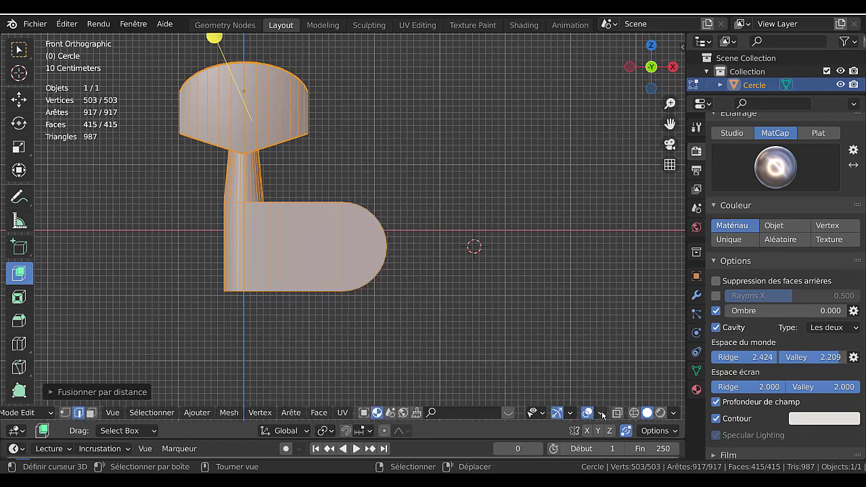
pyautogui.click(602, 413)
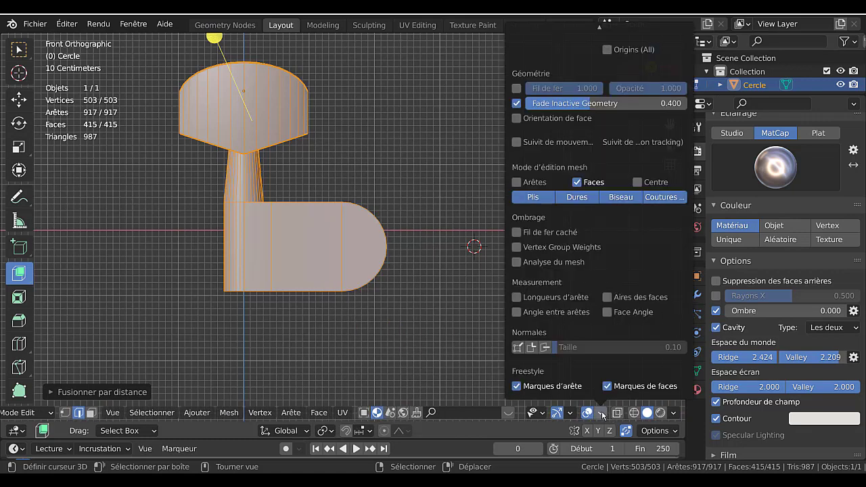
pyautogui.click(516, 119)
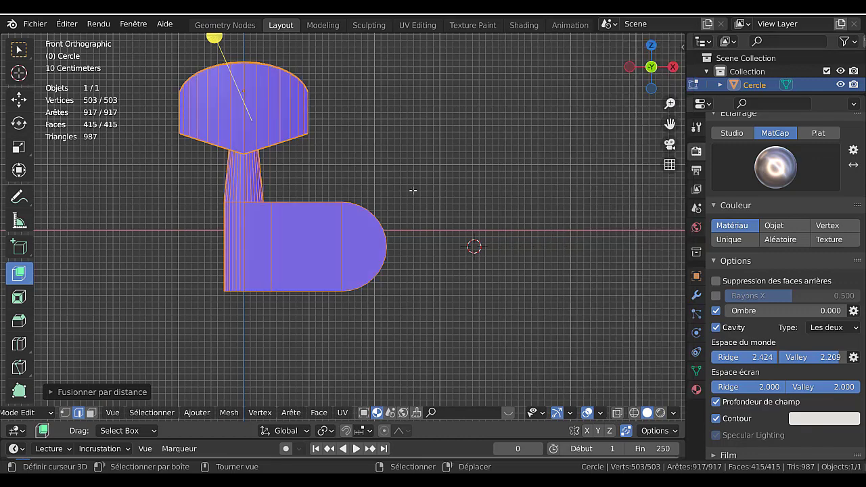
pyautogui.moveTo(476, 198); pyautogui.dragTo(418, 230, button='middle')
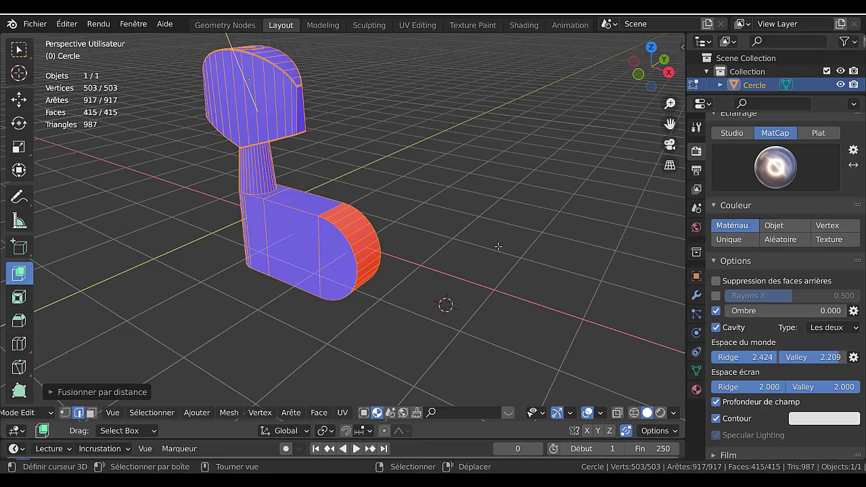
pyautogui.hotkey('shift', 'n')
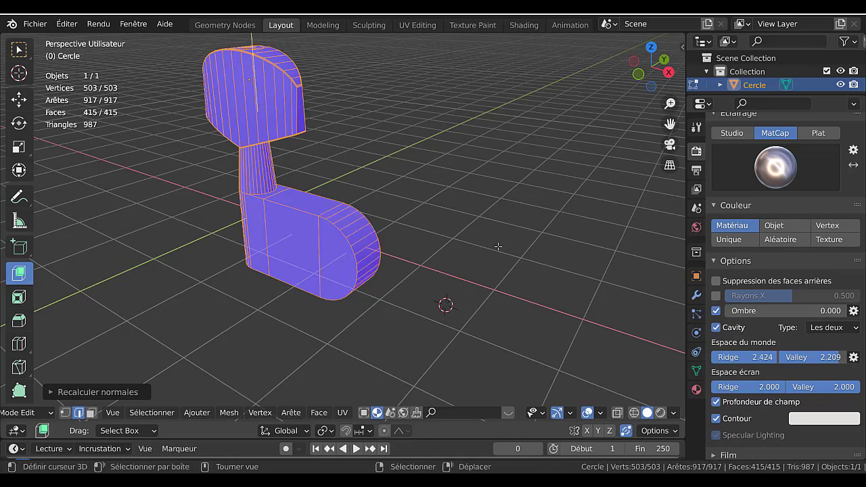
# Select the open half-circle edge loop at the bottom of the stem, fill it with a face and leave Edit Mode
pyautogui.moveTo(477, 246); pyautogui.dragTo(363, 237, button='middle')
pyautogui.scroll(5, 360, 294)
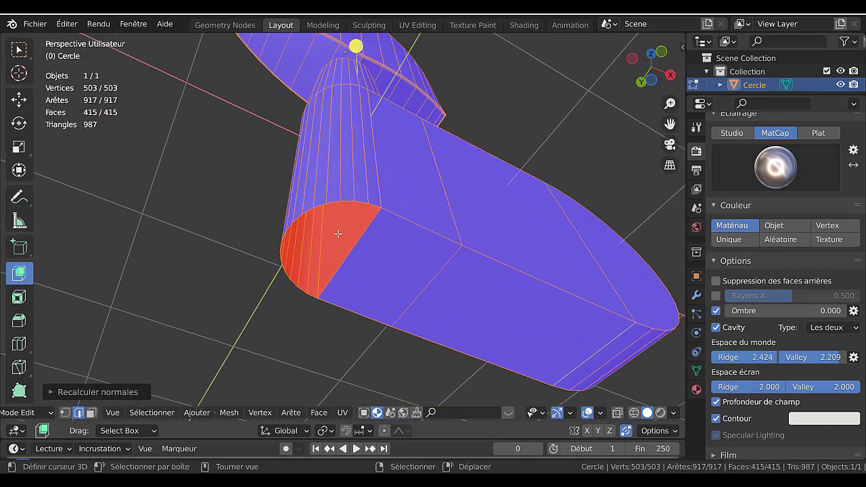
pyautogui.keyDown('alt'); pyautogui.click(359, 239); pyautogui.keyUp('alt')
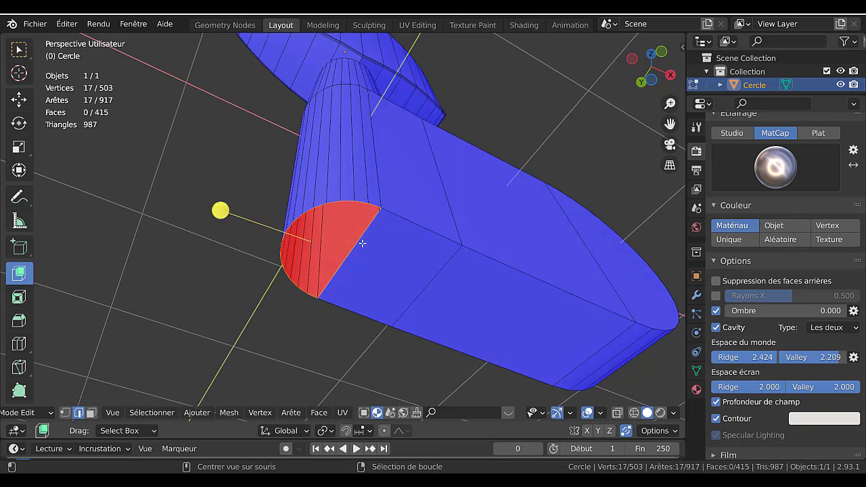
pyautogui.press('f')
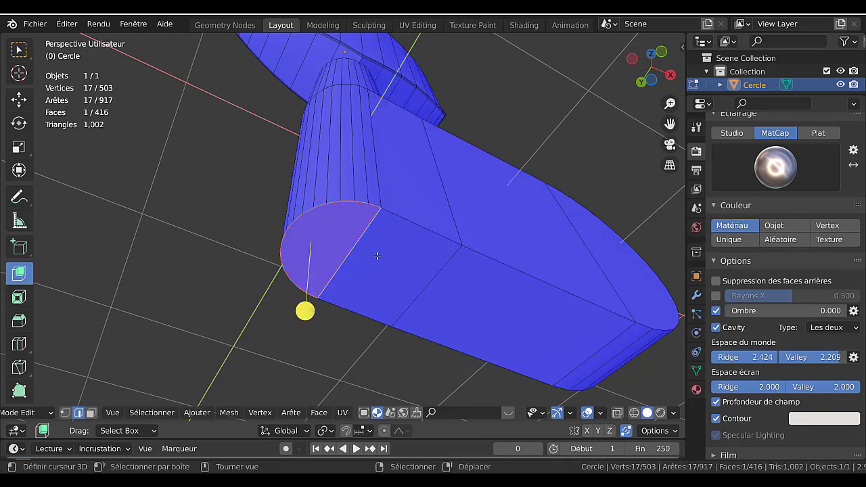
pyautogui.moveTo(377, 256); pyautogui.dragTo(369, 294, button='middle')
pyautogui.press('Tab')
# Turn off the Face Orientation overlay and return to the front view
pyautogui.press('q')
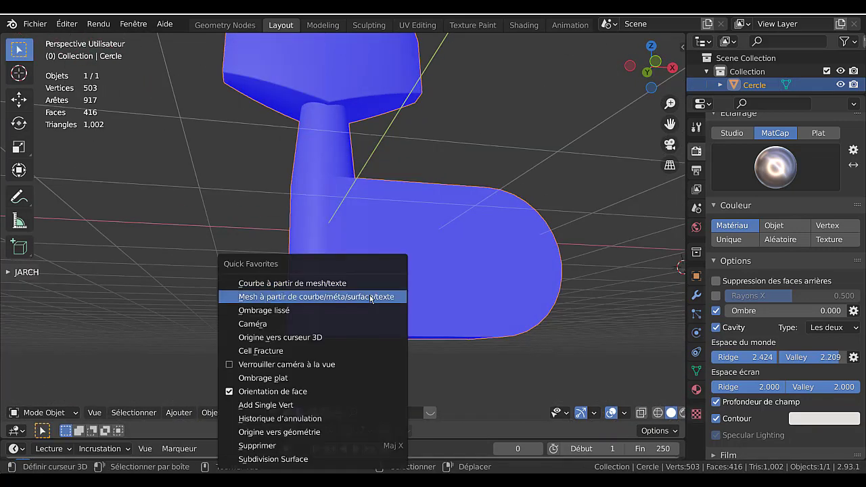
pyautogui.click(276, 391)
pyautogui.moveTo(274, 384); pyautogui.dragTo(364, 310, button='middle')
pyautogui.press('KP_1')
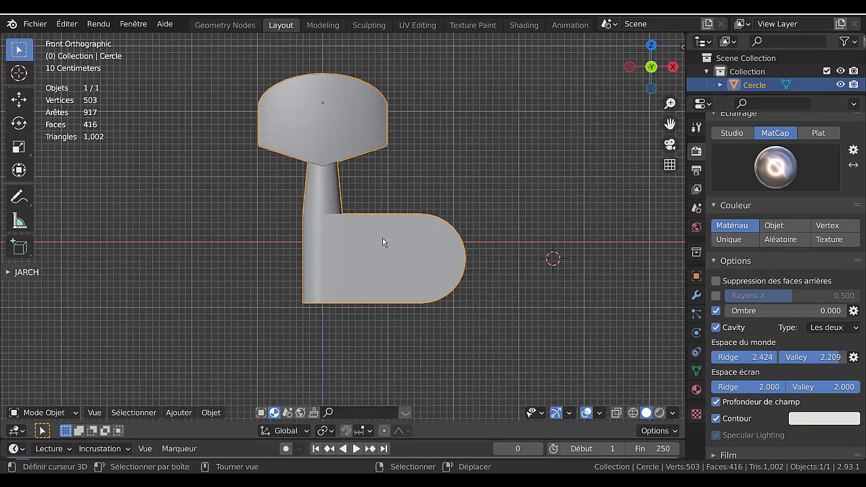
# With X-ray on, circle-select the 34 vertices of the housing's rounded end and move them about -0.92 m along X to shorten the housing
pyautogui.press('Tab')
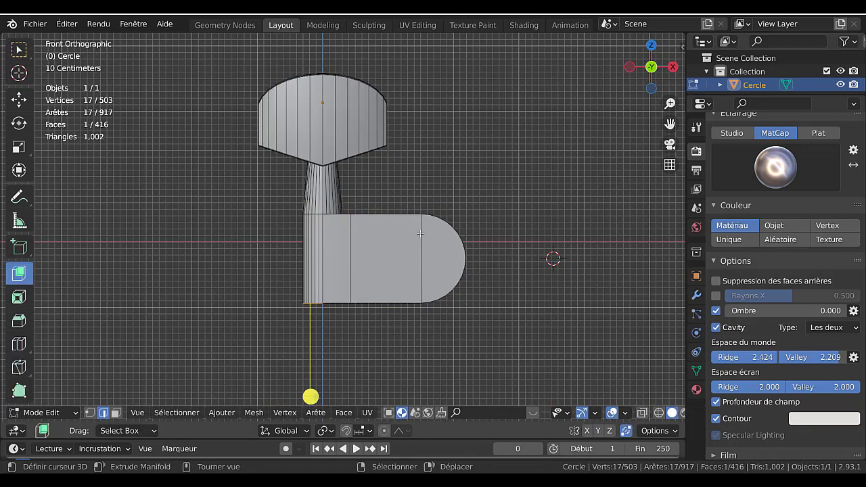
pyautogui.hotkey('alt', 'z')
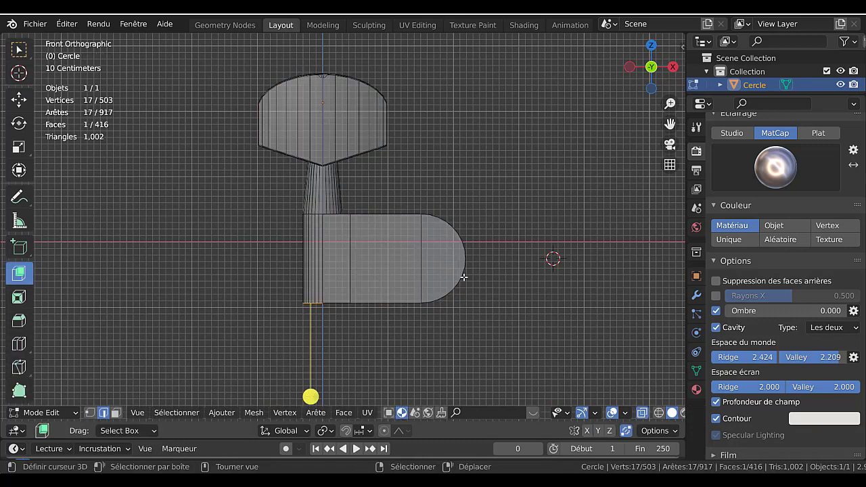
pyautogui.press('1')
pyautogui.hotkey('alt', 'a')
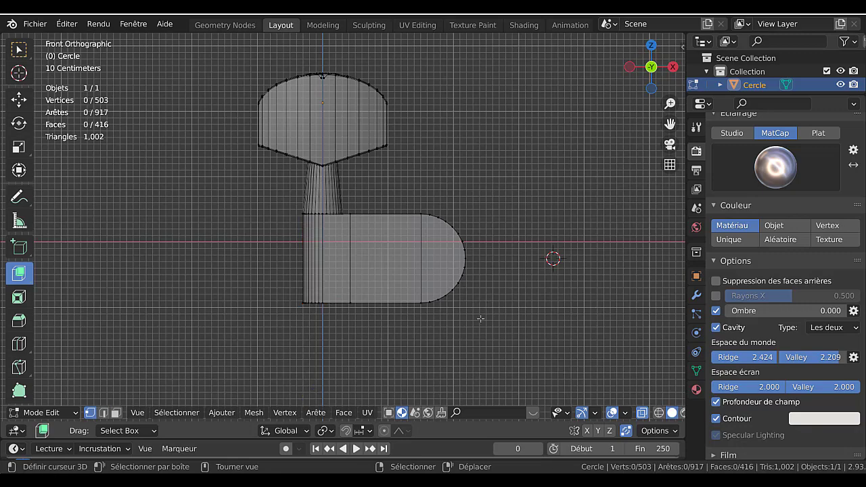
pyautogui.press('c')
pyautogui.moveTo(427, 225)
pyautogui.mouseDown()
pyautogui.moveTo(440, 272)
pyautogui.moveTo(455, 236)
pyautogui.moveTo(453, 293)
pyautogui.mouseUp()
pyautogui.rightClick(465, 311)
pyautogui.scroll(-1, 471, 318)
pyautogui.scroll(-1, 471, 318)
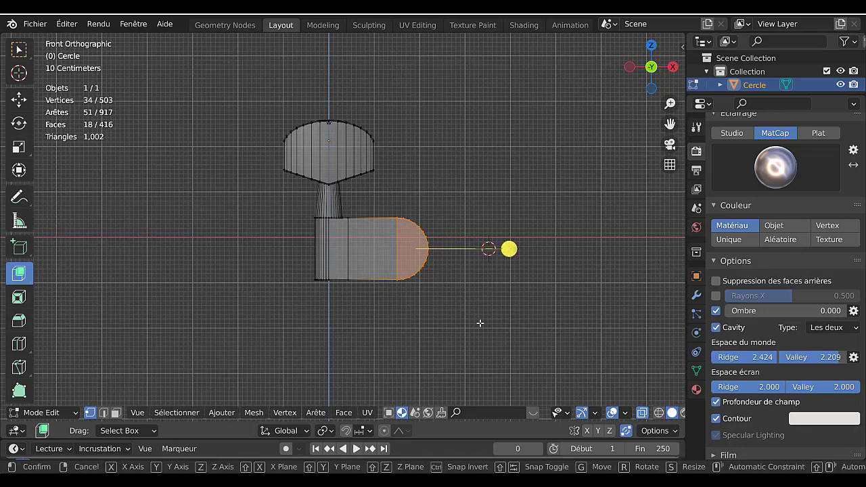
pyautogui.press('g')
pyautogui.press('x')
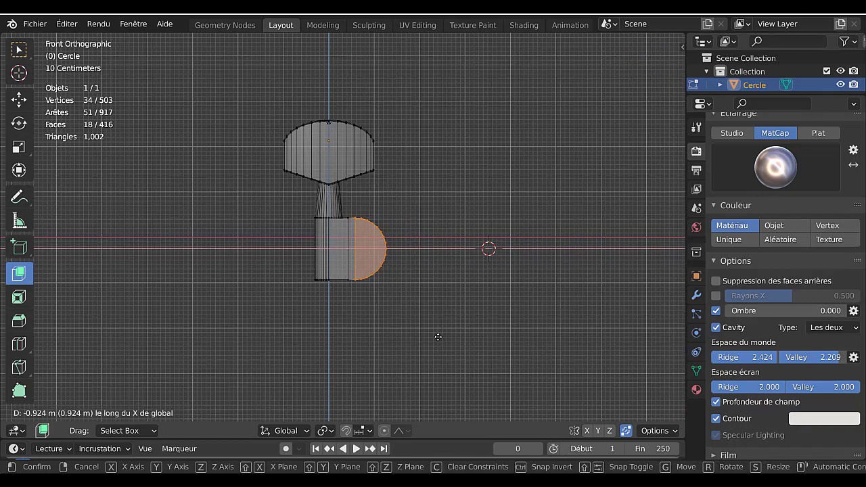
pyautogui.click(437, 339)
pyautogui.press('Tab')
pyautogui.scroll(6, 398, 297)
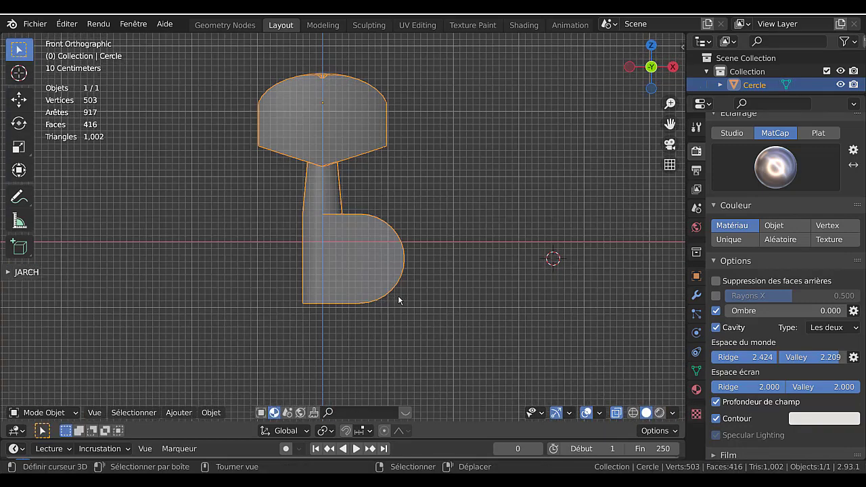
# Clear the vertex selection, place the 3D cursor near the middle of the housing's front face and return to Object Mode
pyautogui.press('Tab')
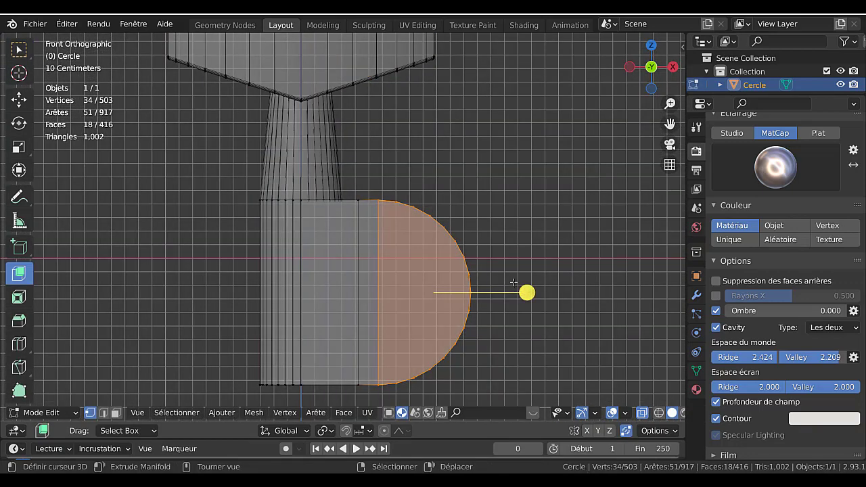
pyautogui.click(546, 303)
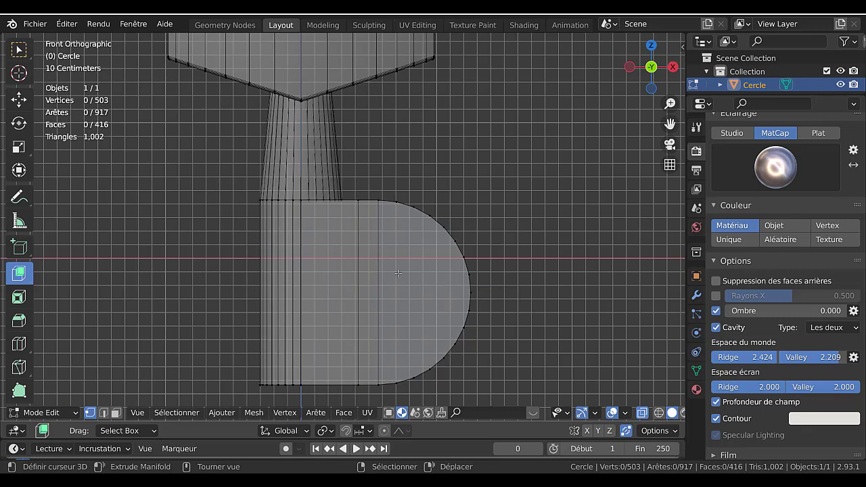
pyautogui.scroll(-2, 350, 300)
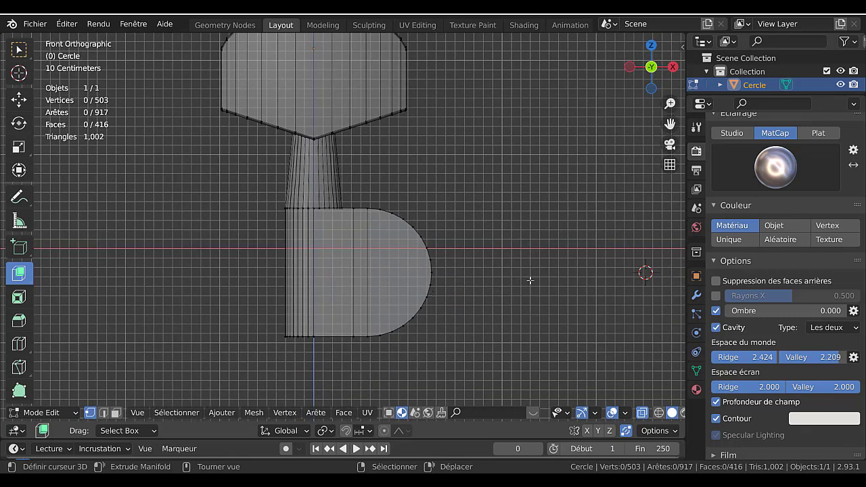
pyautogui.keyDown('shift'); pyautogui.rightClick(359, 267); pyautogui.keyUp('shift')
pyautogui.click(222, 411)
pyautogui.press('Tab')
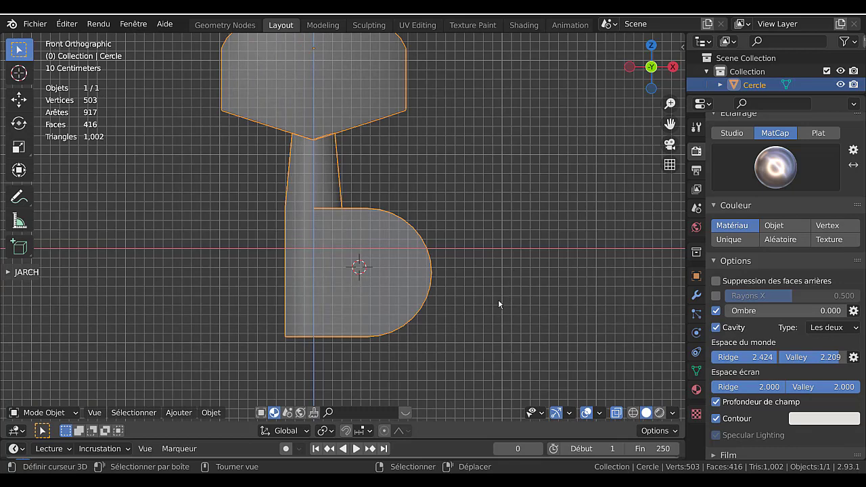
# Add a mesh circle at the 3D cursor and rotate it 90° around X
pyautogui.hotkey('shift', 'a')
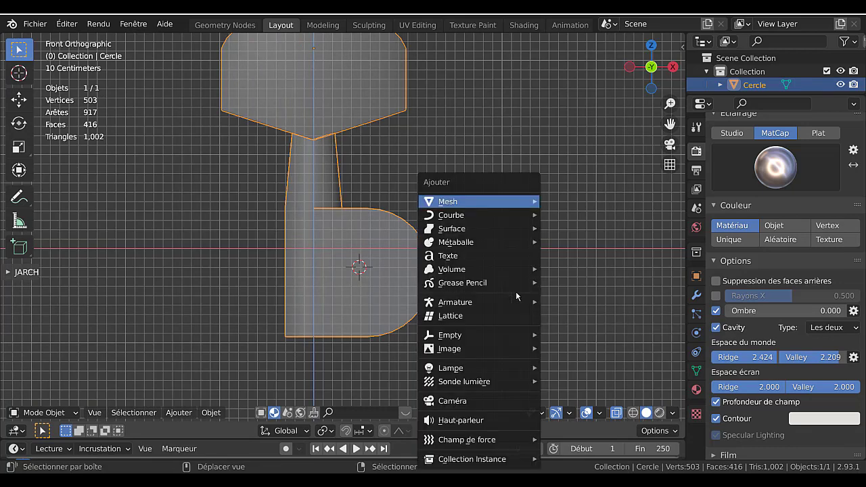
pyautogui.moveTo(494, 209)
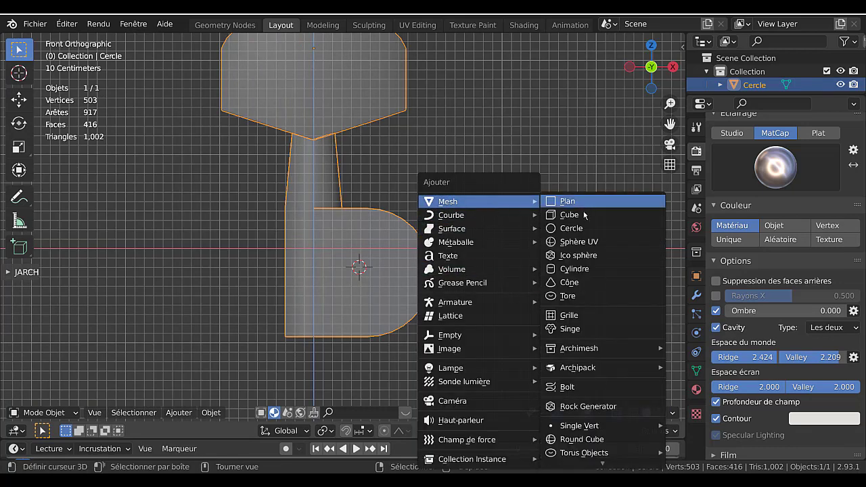
pyautogui.click(577, 225)
pyautogui.press('r')
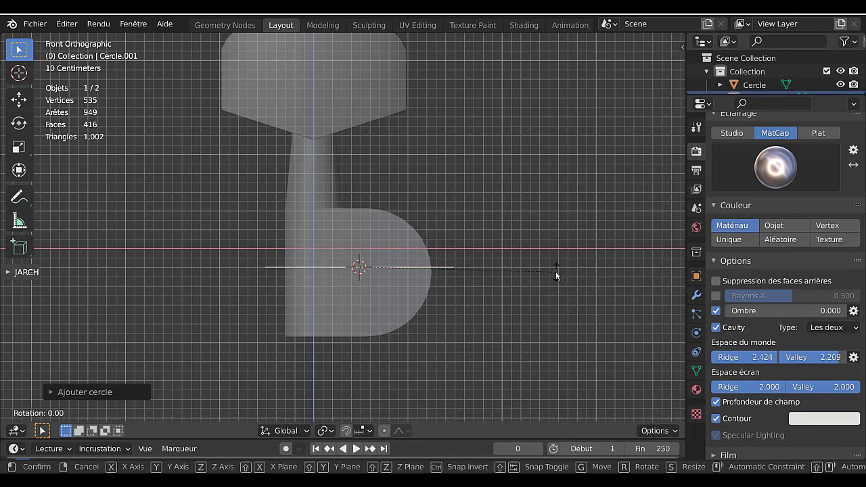
pyautogui.press('x')
pyautogui.press('9')
pyautogui.press('0')
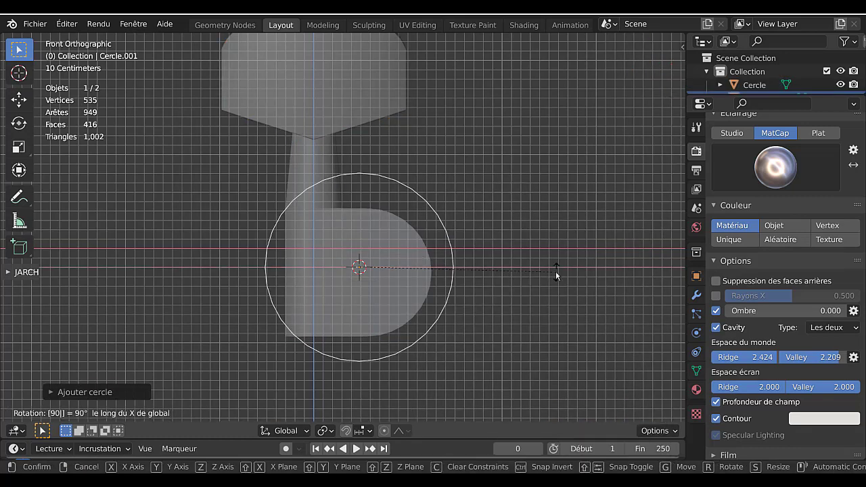
pyautogui.press('Return')
# Scale the circle to about 0.62 and move it about 0.075 m in X and -0.055 m in Z inside the housing's rounded end
pyautogui.press('s')
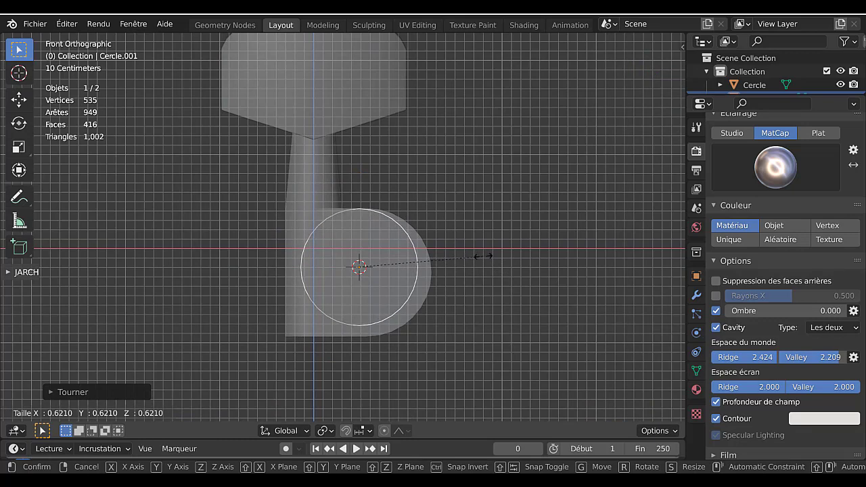
pyautogui.click(484, 260)
pyautogui.scroll(2, 490, 263)
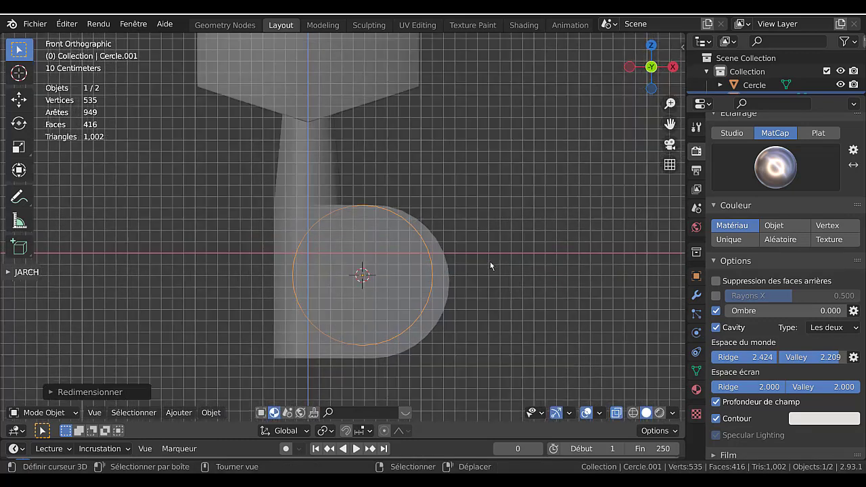
pyautogui.press('g')
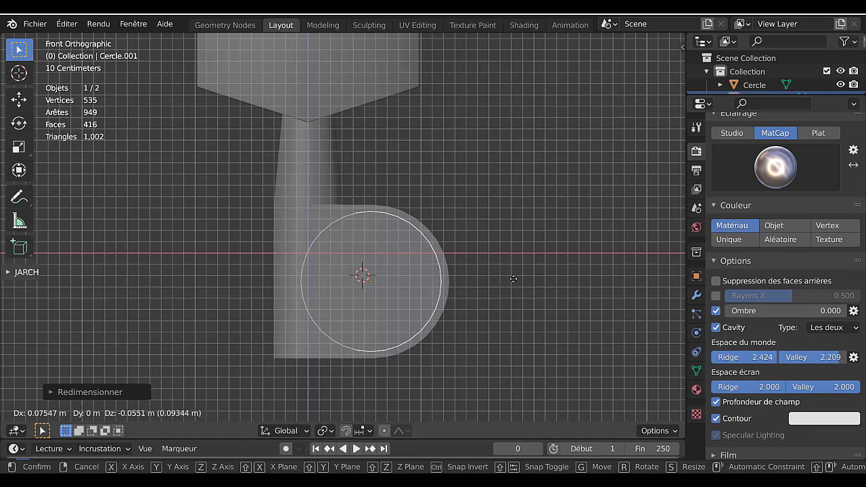
pyautogui.click(511, 280)
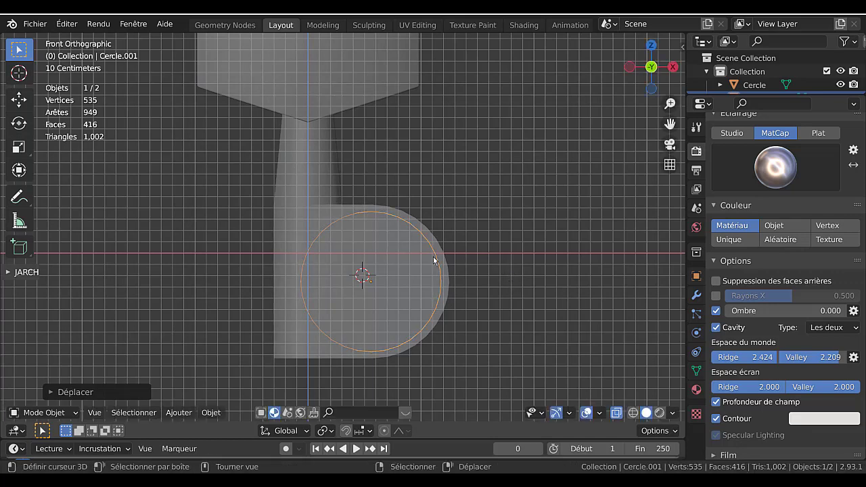
pyautogui.scroll(3, 474, 320)
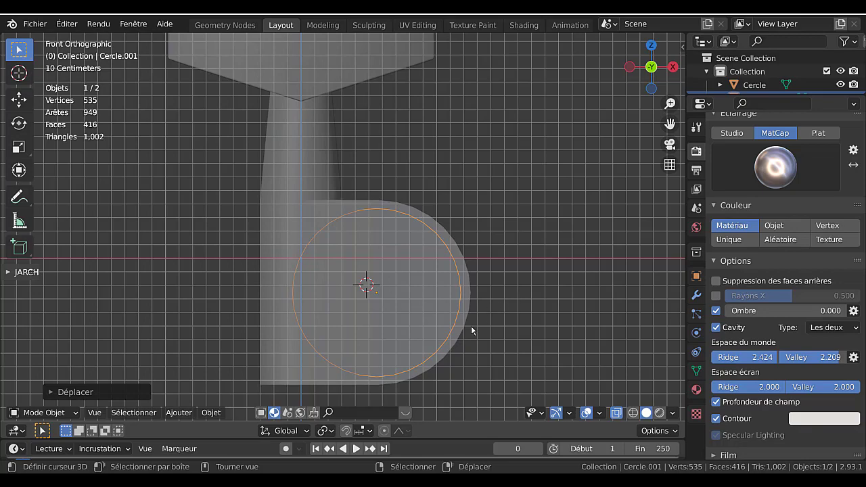
# Move the circle about -0.07 m along Y so it sits just in front of the housing's face
pyautogui.scroll(-3, 485, 301)
pyautogui.moveTo(489, 273); pyautogui.dragTo(363, 325, button='middle')
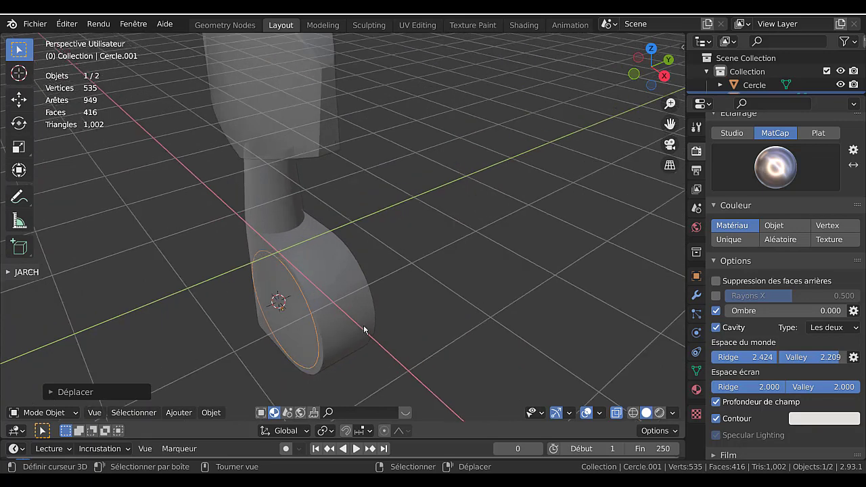
pyautogui.press('g')
pyautogui.press('y')
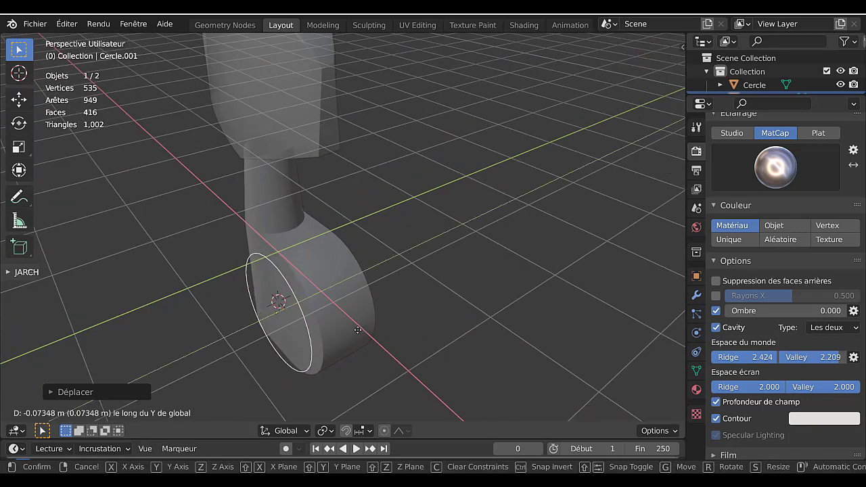
pyautogui.click(357, 328)
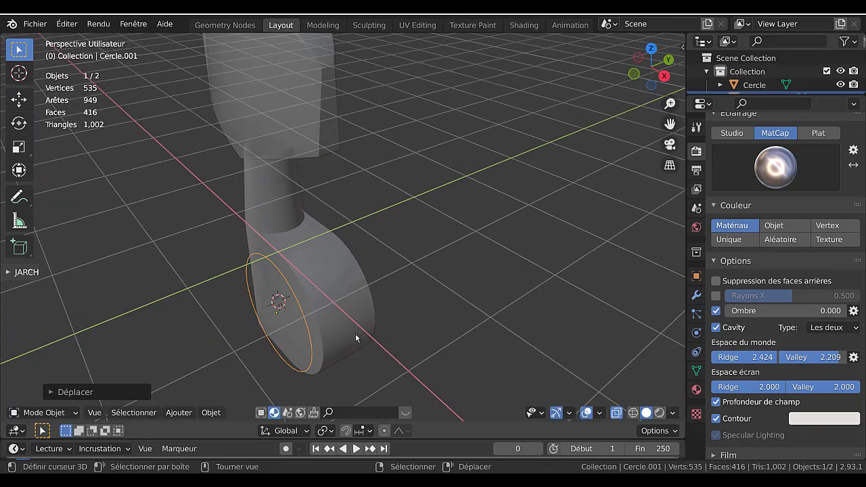
pyautogui.moveTo(355, 333); pyautogui.dragTo(366, 322, button='middle')
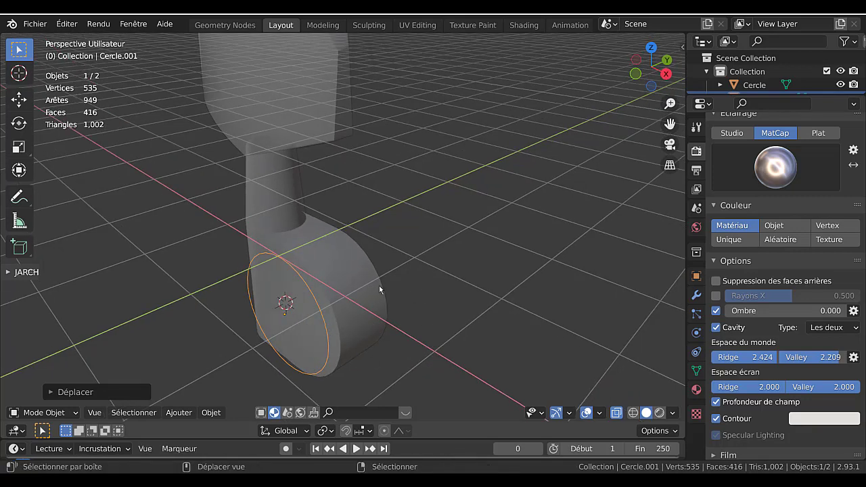
# Add the peg to the selection as active object, enter Edit Mode and knife-project the circle onto the housing from the front view
pyautogui.keyDown('shift'); pyautogui.click(357, 275); pyautogui.keyUp('shift')
pyautogui.scroll(-5, 372, 284)
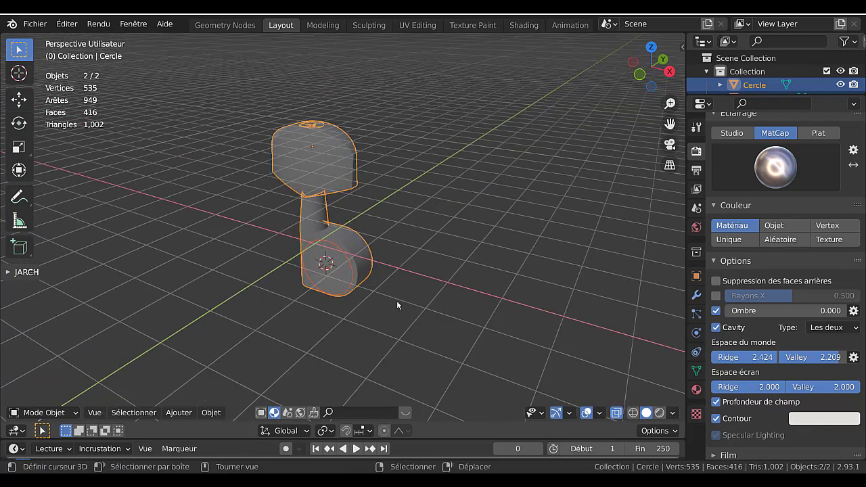
pyautogui.press('Tab')
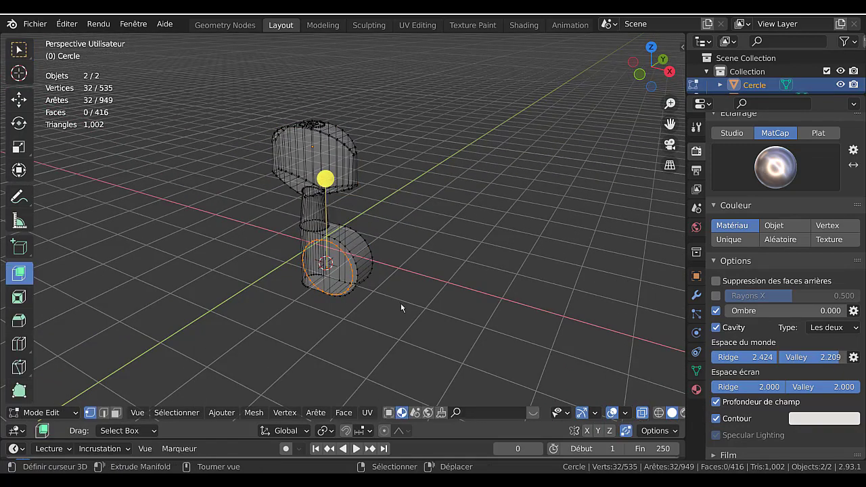
pyautogui.press('KP_1')
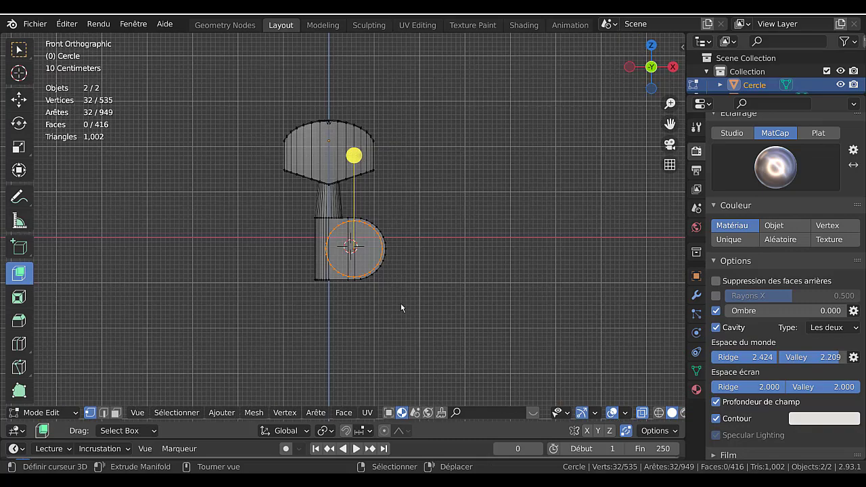
pyautogui.scroll(3, 400, 305)
pyautogui.scroll(3, 400, 304)
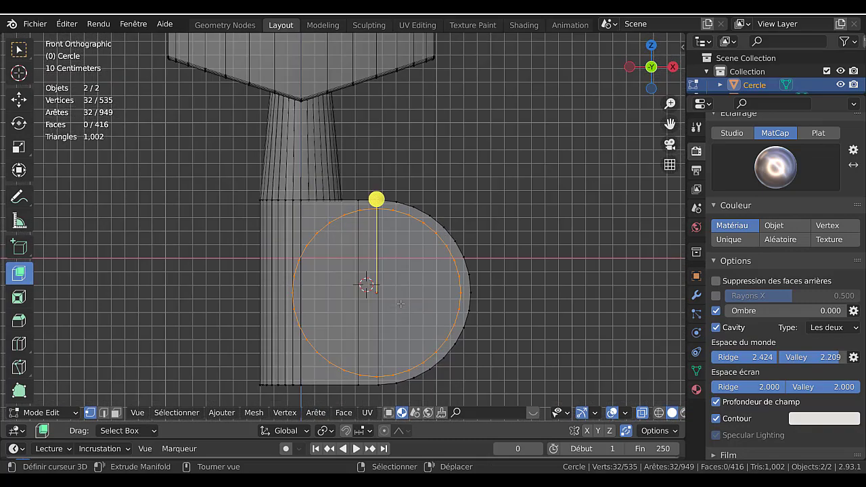
pyautogui.click(221, 413)
pyautogui.moveTo(252, 415)
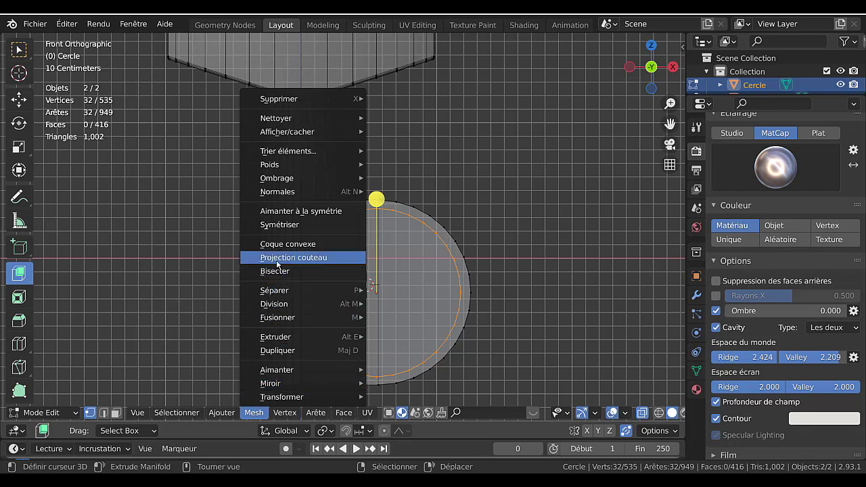
pyautogui.click(277, 258)
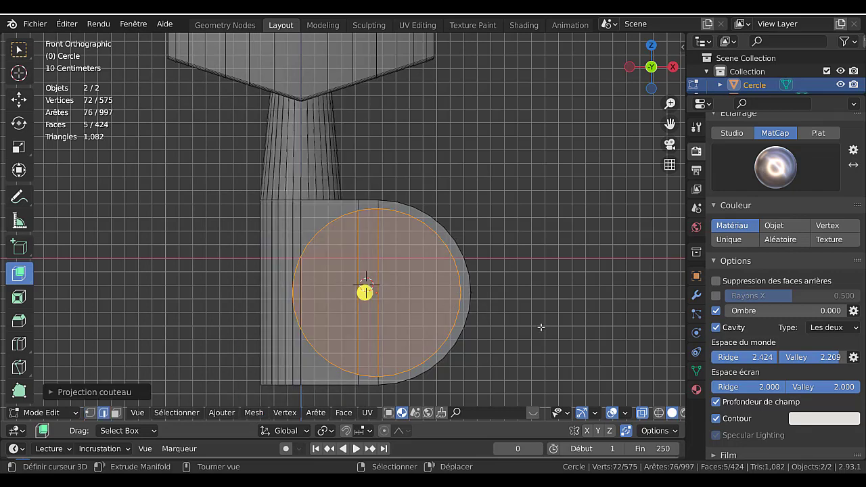
# Return to Object Mode, delete the separate circle object and select the peg
pyautogui.moveTo(541, 323); pyautogui.dragTo(483, 346, button='middle')
pyautogui.press('Tab')
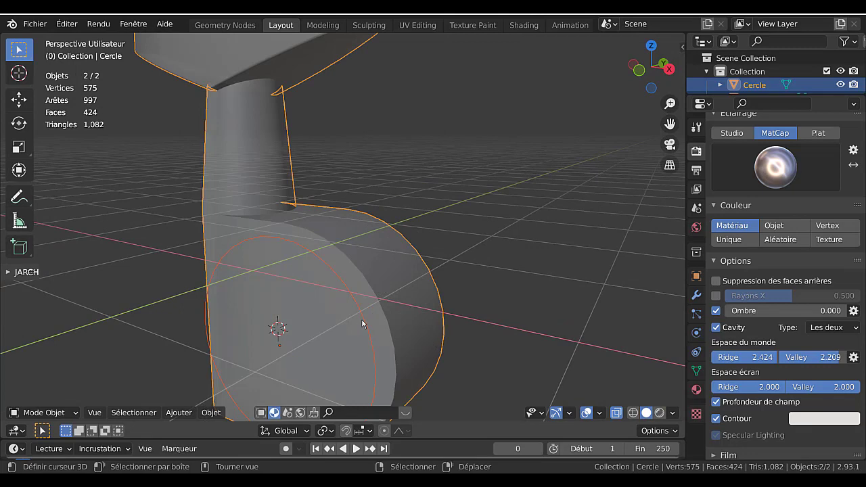
pyautogui.click(361, 318)
pyautogui.moveTo(425, 322); pyautogui.dragTo(401, 338, button='middle')
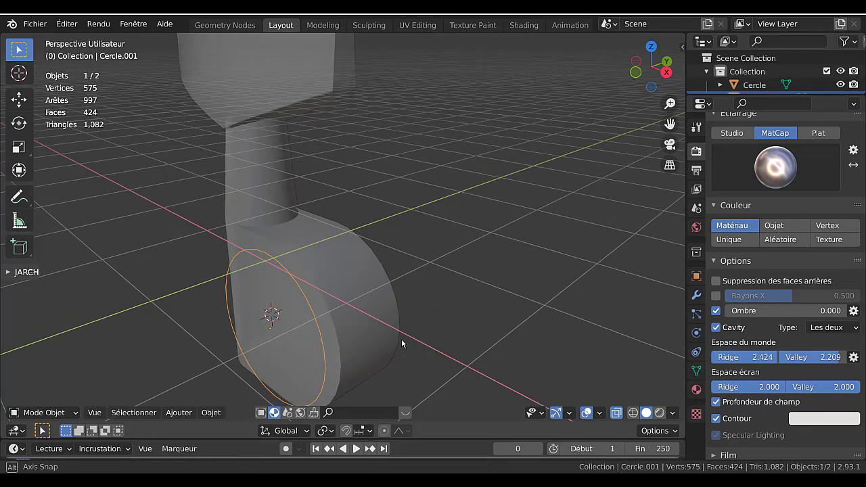
pyautogui.press('x')
pyautogui.click(451, 332)
pyautogui.click(368, 319)
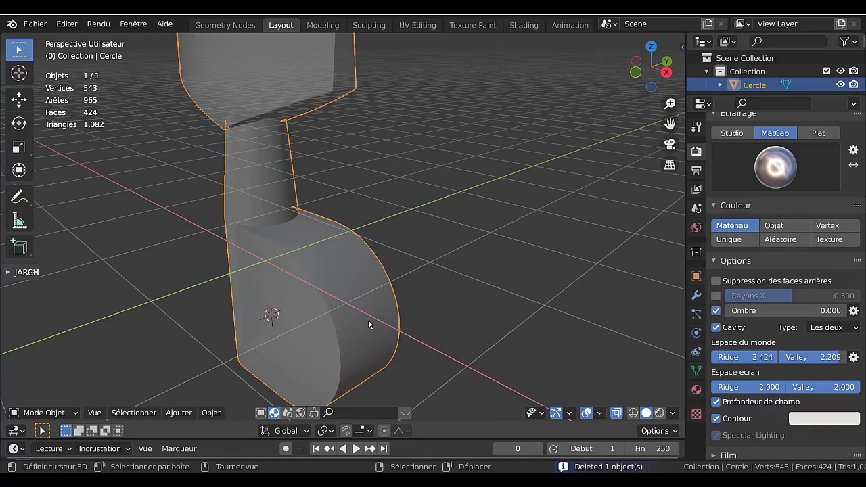
# Enter Edit Mode on the peg and turn off X-ray to inspect the projected circle on the housing face
pyautogui.press('Tab')
pyautogui.moveTo(368, 319)
pyautogui.mouseDown(button='middle')
pyautogui.moveTo(182, 358)
pyautogui.moveTo(228, 307)
pyautogui.moveTo(369, 311)
pyautogui.mouseUp(button='middle')
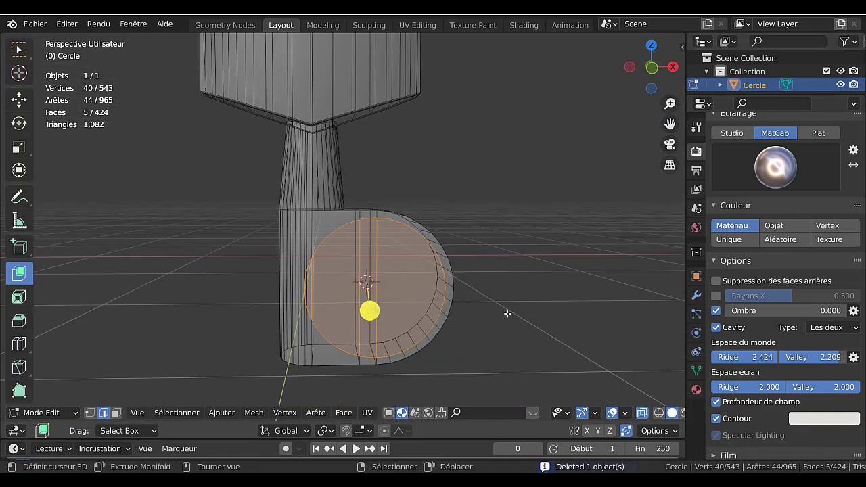
pyautogui.hotkey('alt', 'z')
pyautogui.moveTo(457, 335); pyautogui.dragTo(361, 297, button='middle')
pyautogui.scroll(3, 385, 336)
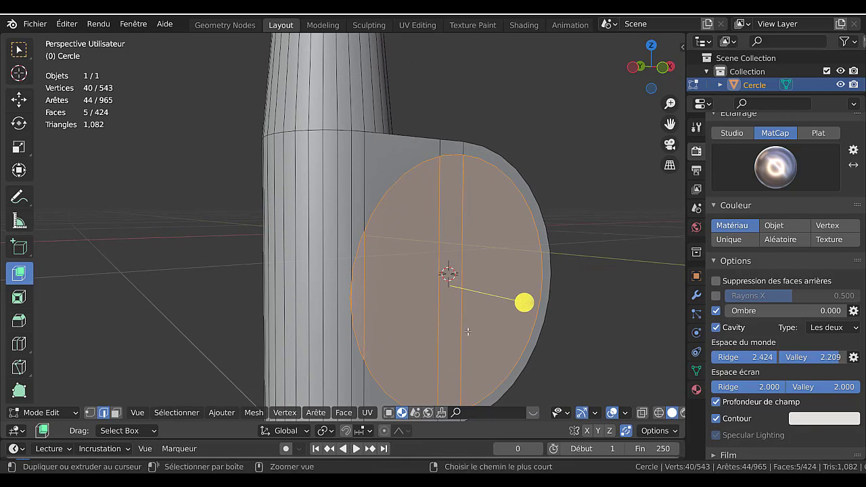
# Undo the circle's deletion, the knife projection and the circle's earlier moves and scaling
pyautogui.press('Tab')
pyautogui.press('Tab')
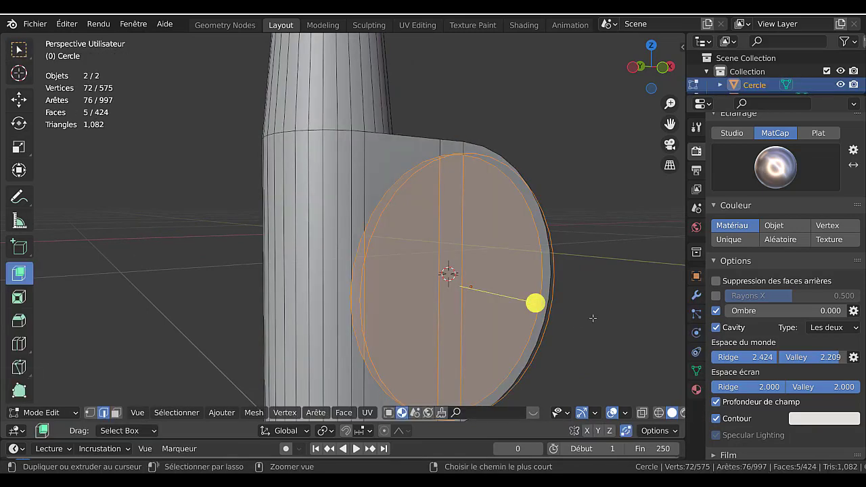
pyautogui.press('Tab')
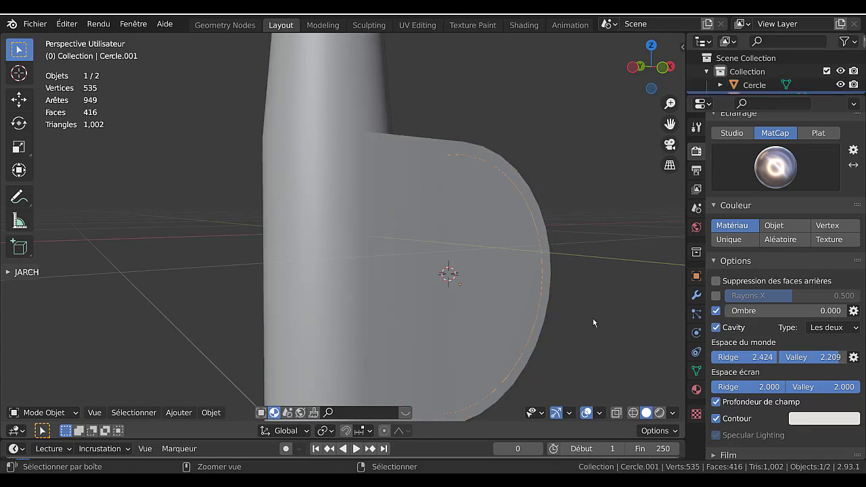
pyautogui.moveTo(592, 322); pyautogui.dragTo(487, 330, button='middle')
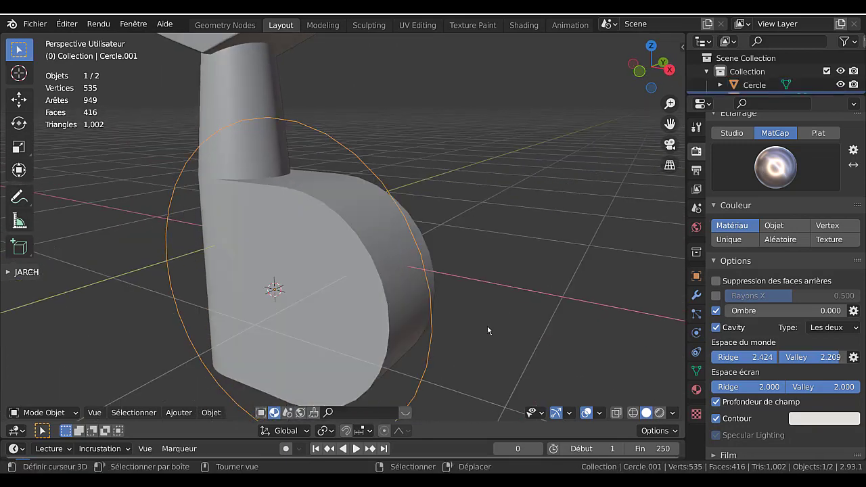
pyautogui.press('KP_1')
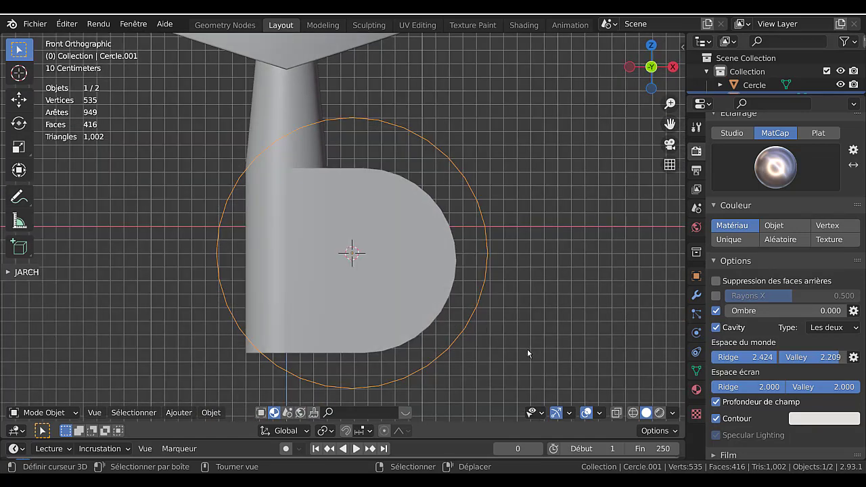
pyautogui.press('s')
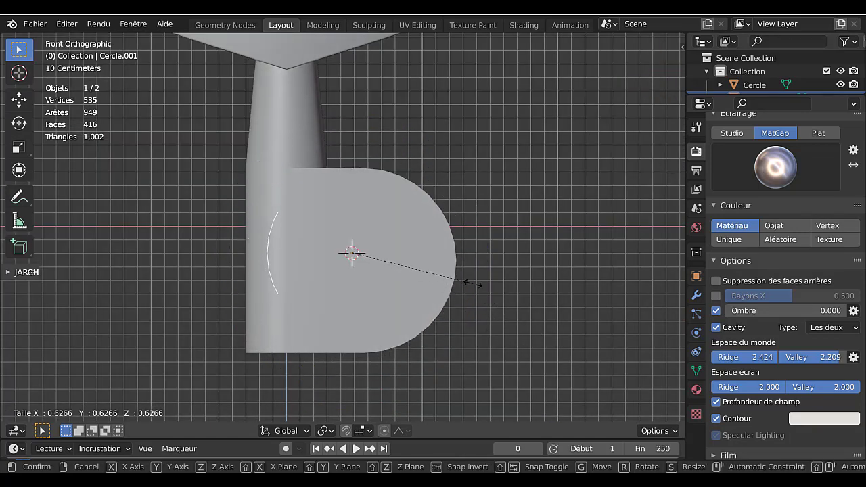
pyautogui.rightClick(488, 296)
# Move the full-size circle along Y until it stands clear in front of the housing's face
pyautogui.moveTo(498, 306); pyautogui.dragTo(437, 311, button='middle')
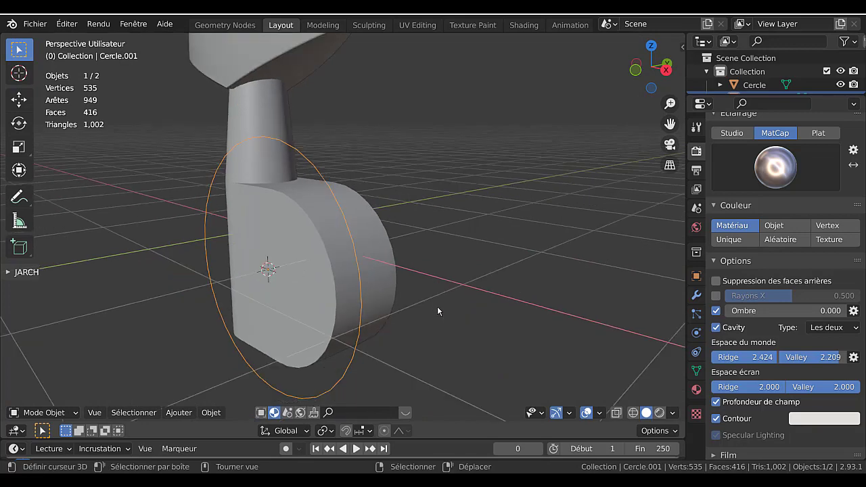
pyautogui.press('g')
pyautogui.press('y')
pyautogui.click(422, 330)
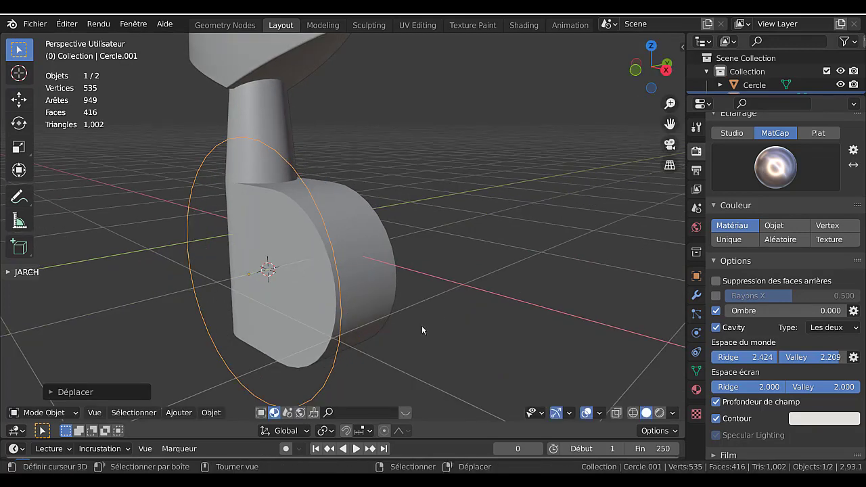
# In front view, shrink the circle to fit inside the housing's face and move it about 0.07 m in X and -0.05 m in Z
pyautogui.press('KP_1')
pyautogui.press('s')
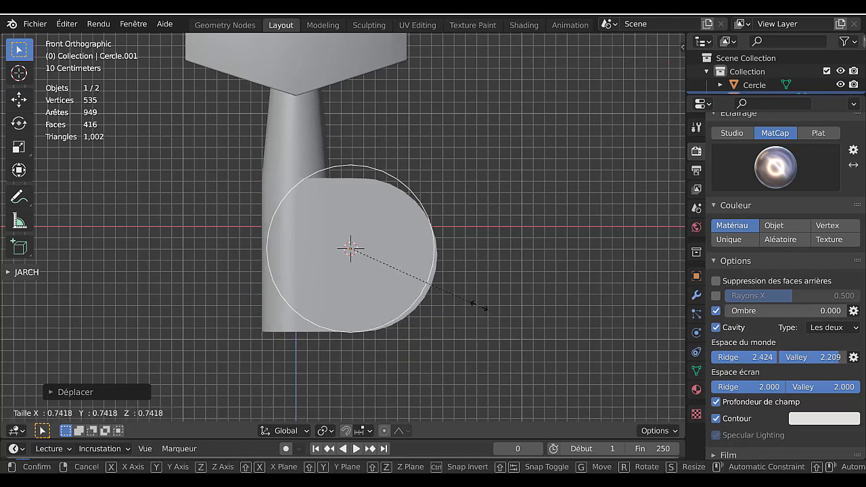
pyautogui.click(462, 289)
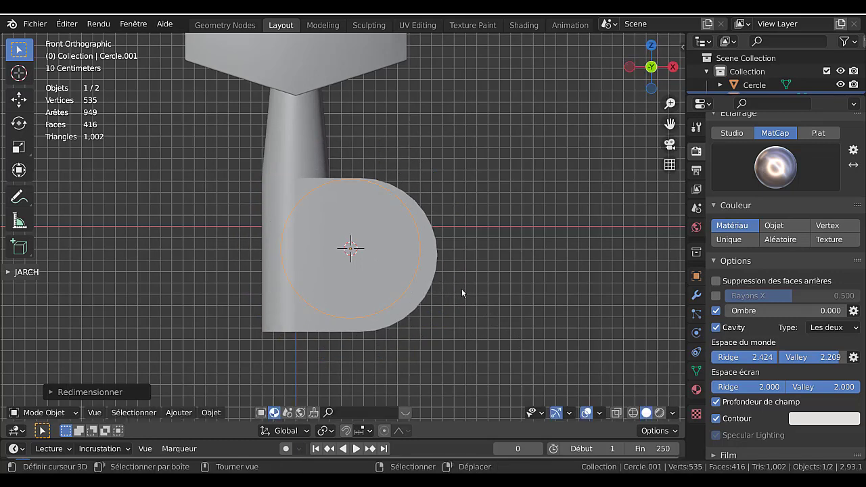
pyautogui.press('g')
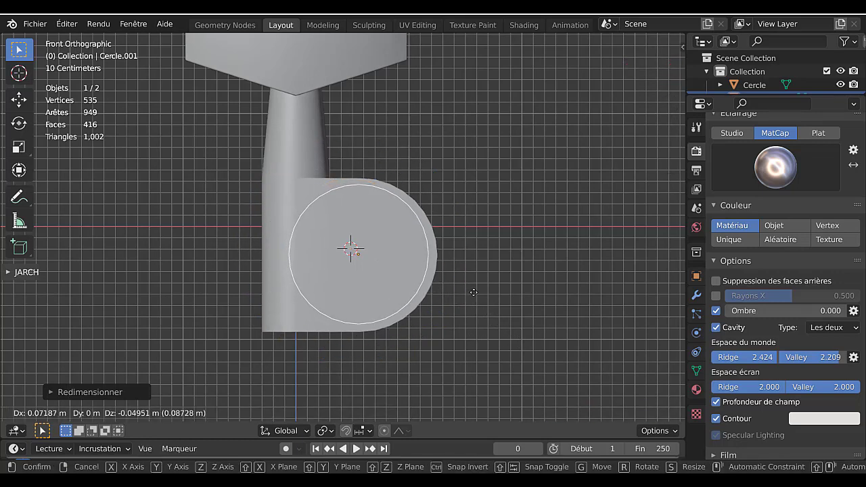
pyautogui.click(474, 293)
# Scale the circle by about 0.95 and move it about 0.023 m in X to align it with the housing's rounded end
pyautogui.press('q')
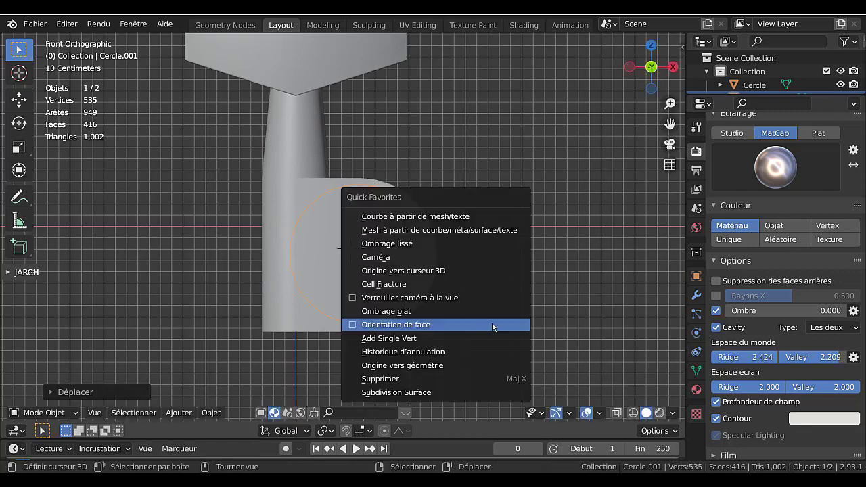
pyautogui.press('s')
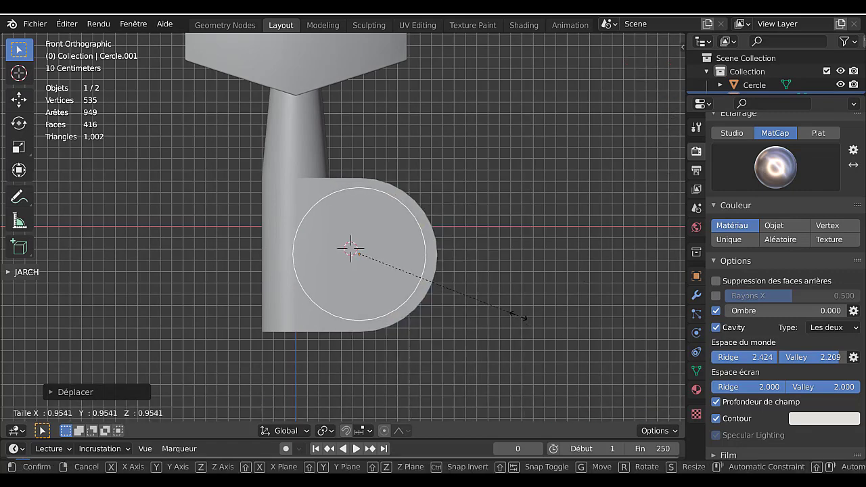
pyautogui.click(512, 314)
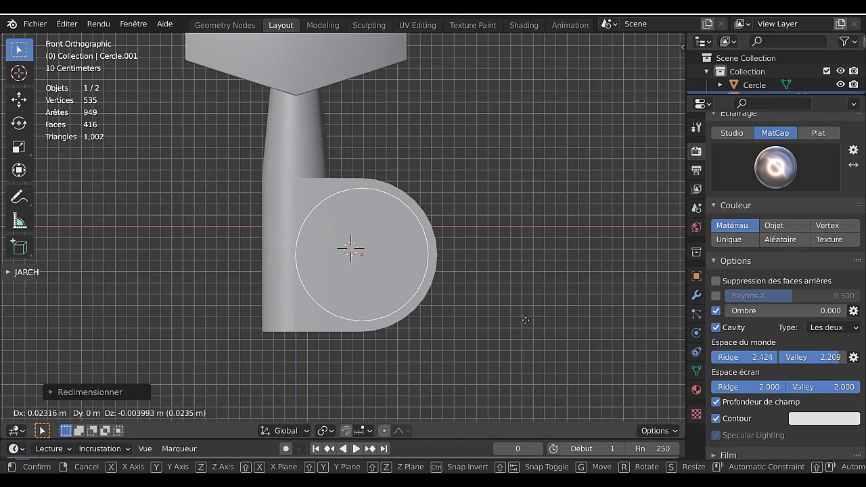
pyautogui.click(525, 319)
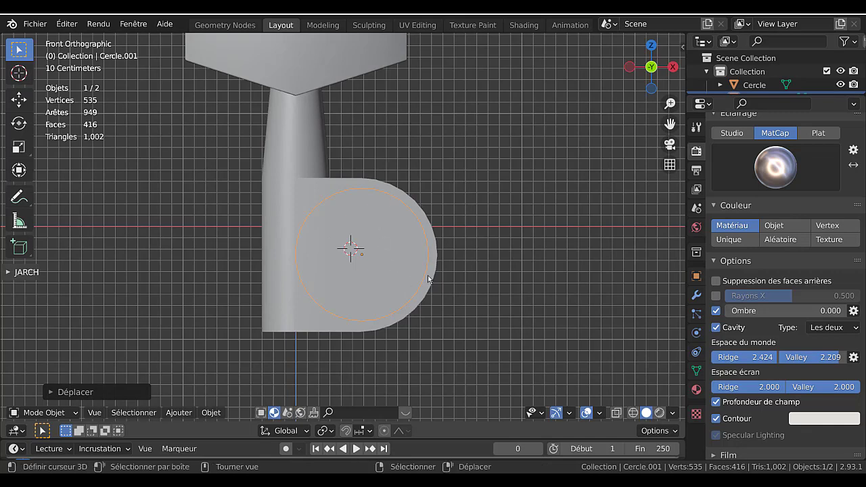
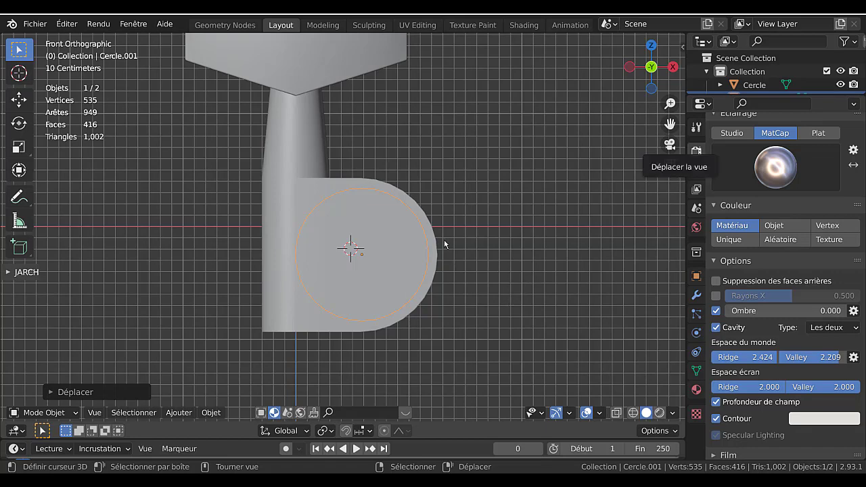
# Move all vertices of the peg housing's rounded end about 0.1 m along X to lengthen the housing
pyautogui.click(340, 252)
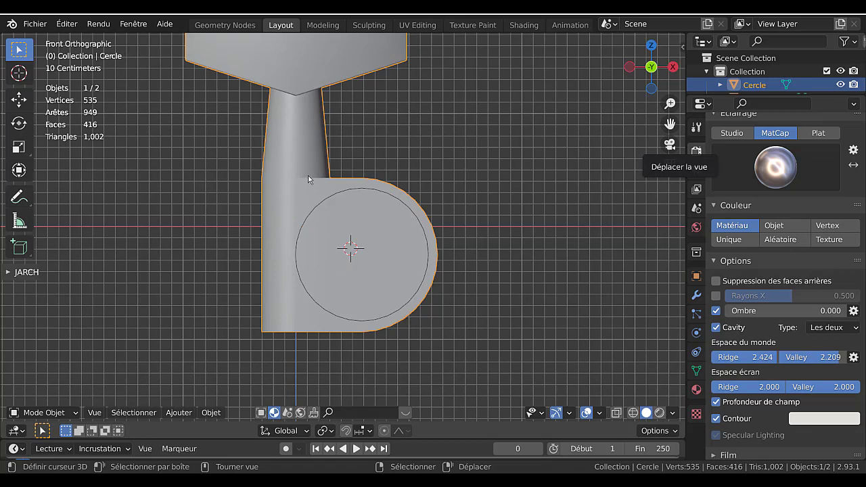
pyautogui.press('Tab')
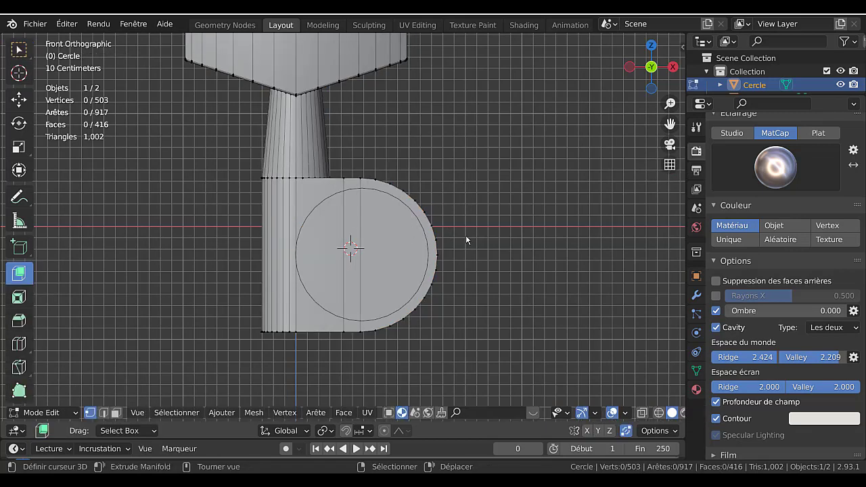
pyautogui.scroll(-2, 467, 243)
pyautogui.scroll(1, 468, 249)
pyautogui.press('c')
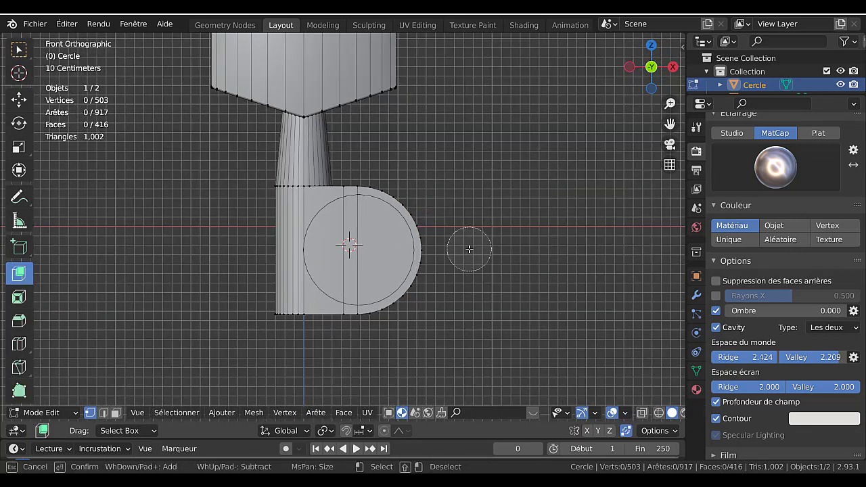
pyautogui.moveTo(392, 205)
pyautogui.mouseDown()
pyautogui.moveTo(410, 203)
pyautogui.moveTo(426, 250)
pyautogui.mouseUp()
pyautogui.press('Escape')
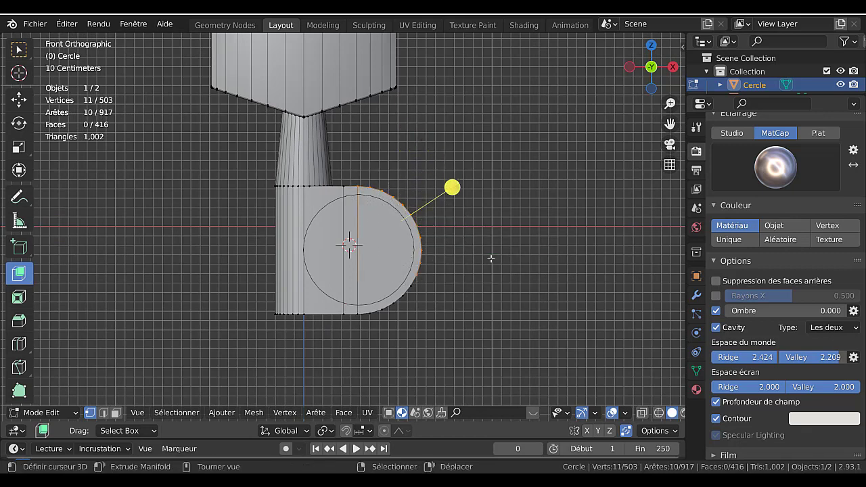
pyautogui.hotkey('alt', 'z')
pyautogui.press('c')
pyautogui.moveTo(362, 202)
pyautogui.mouseDown()
pyautogui.moveTo(376, 201)
pyautogui.moveTo(406, 245)
pyautogui.moveTo(378, 315)
pyautogui.mouseUp()
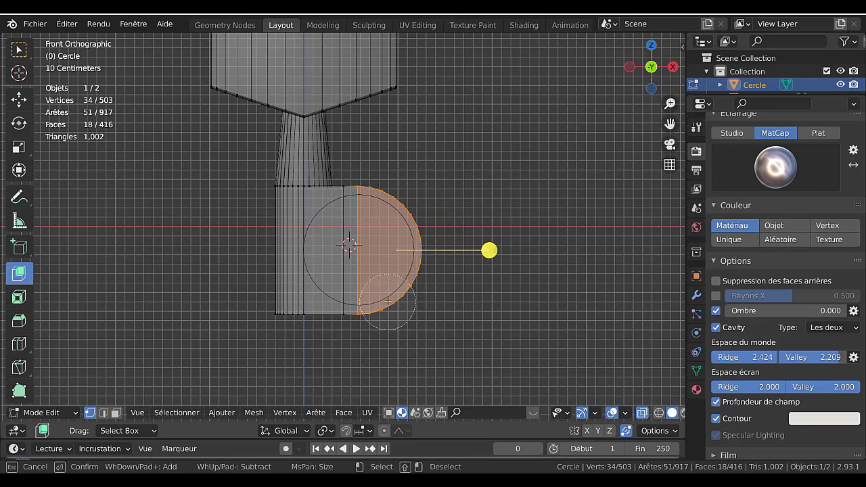
pyautogui.press('Escape')
pyautogui.press('g')
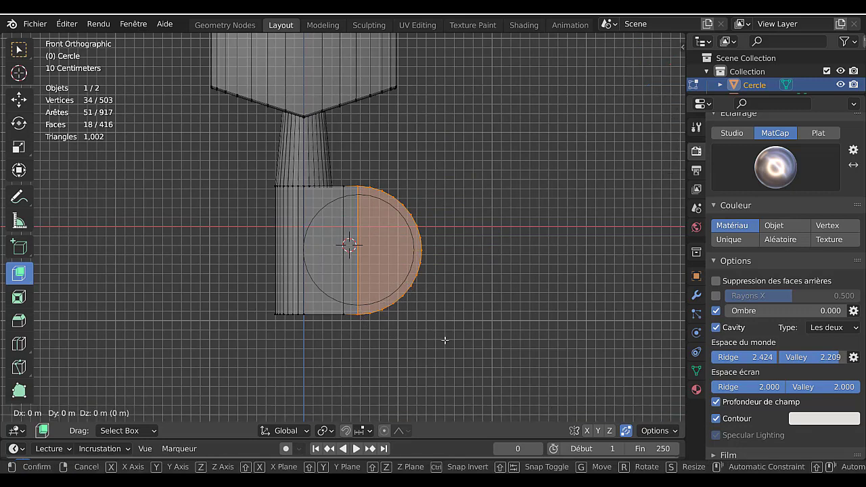
pyautogui.press('x')
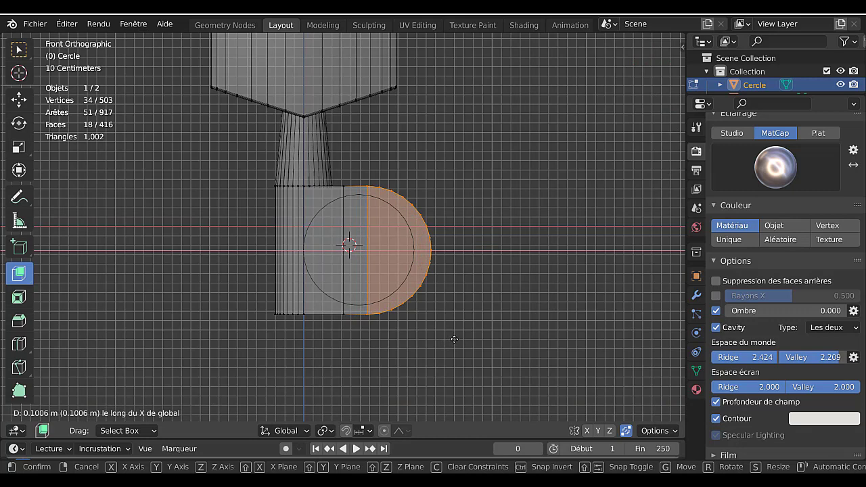
pyautogui.click(452, 333)
pyautogui.press('Tab')
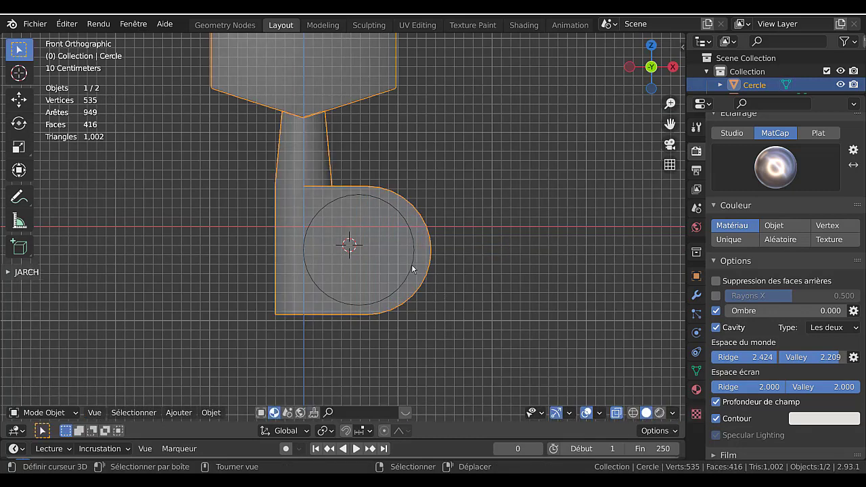
# Move the circle about 0.092 m along X to recentre it on the housing's rounded end
pyautogui.click(412, 262)
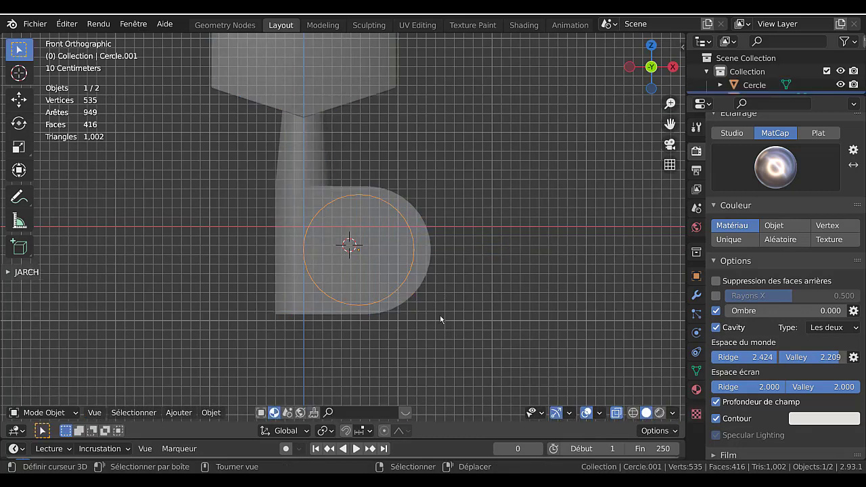
pyautogui.press('g')
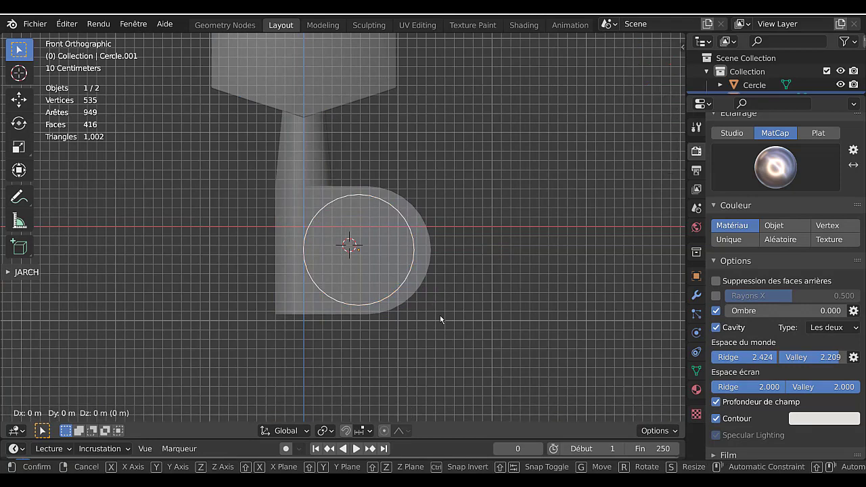
pyautogui.press('x')
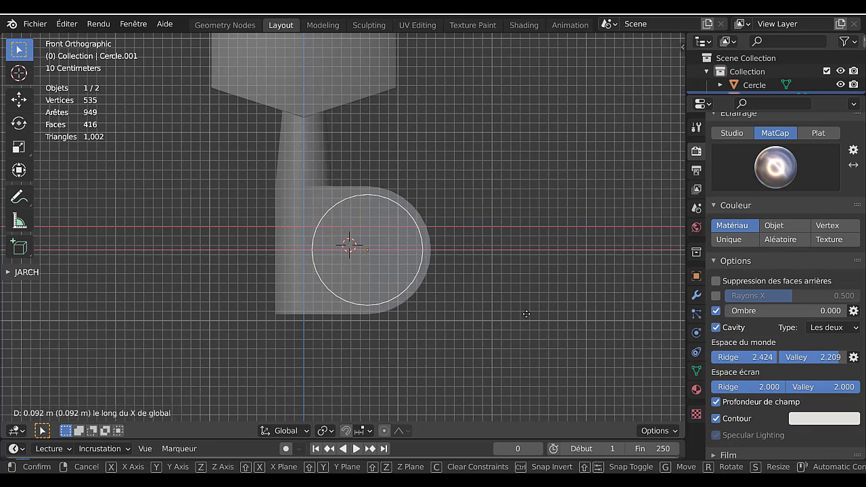
pyautogui.click(526, 314)
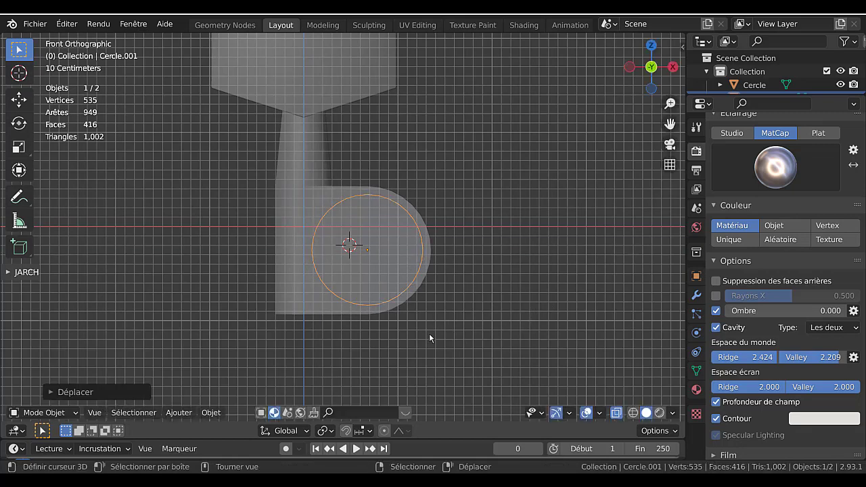
# In front view, knife-project the circle onto the peg's housing face
pyautogui.moveTo(428, 333); pyautogui.dragTo(373, 352, button='middle')
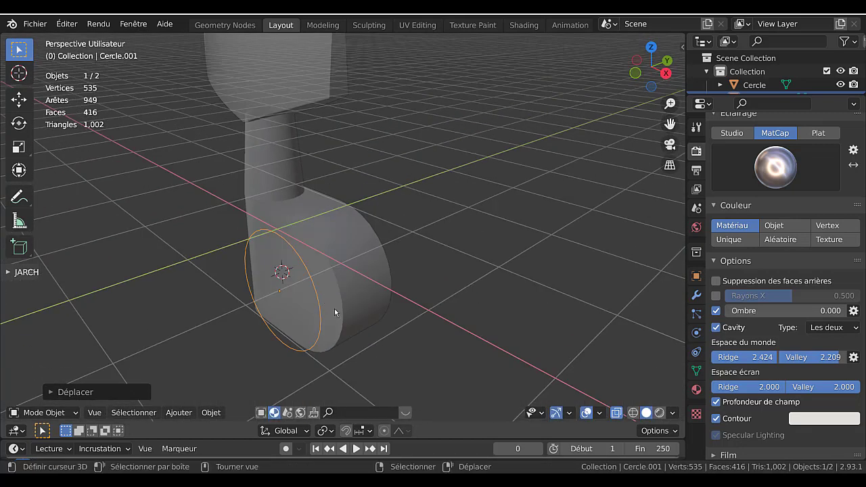
pyautogui.keyDown('shift'); pyautogui.click(333, 286); pyautogui.keyUp('shift')
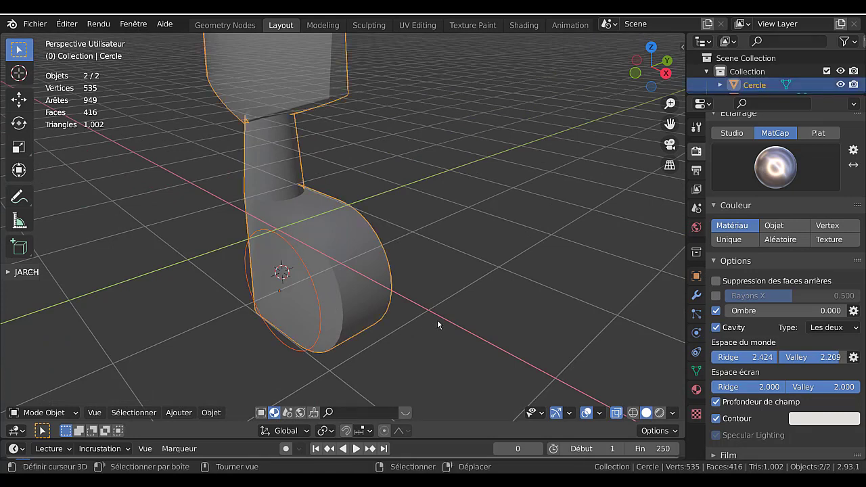
pyautogui.press('KP_1')
pyautogui.press('Tab')
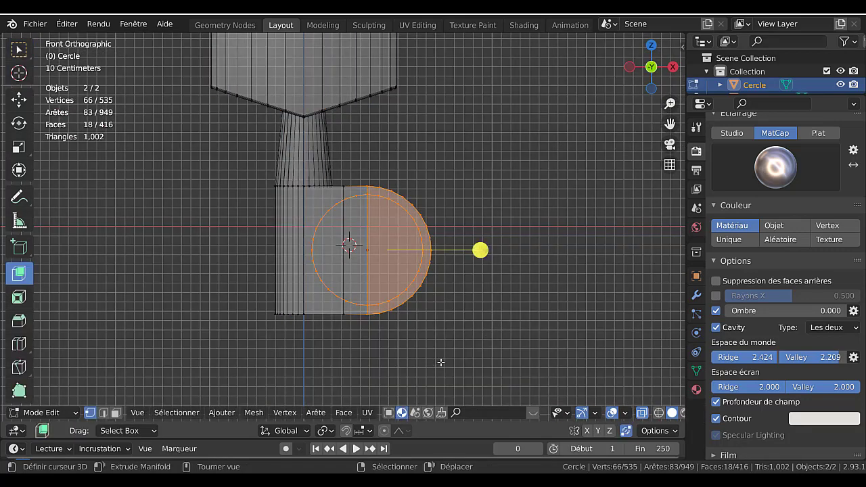
pyautogui.click(230, 413)
pyautogui.moveTo(251, 414)
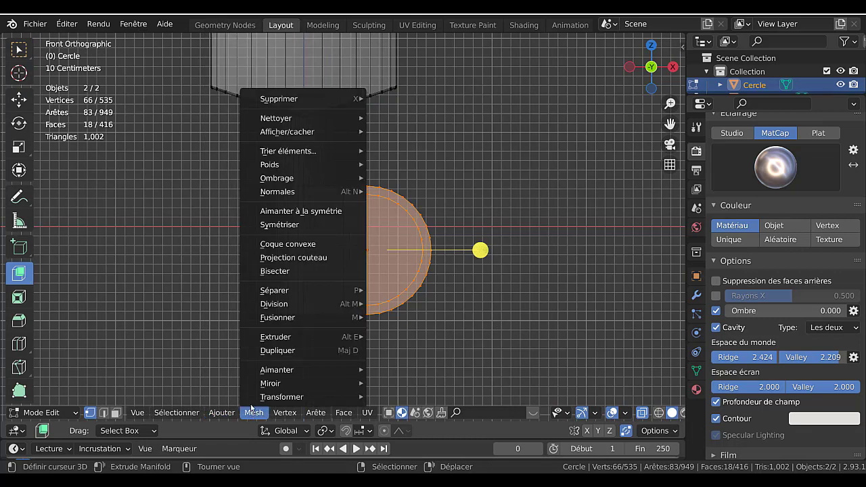
pyautogui.click(268, 259)
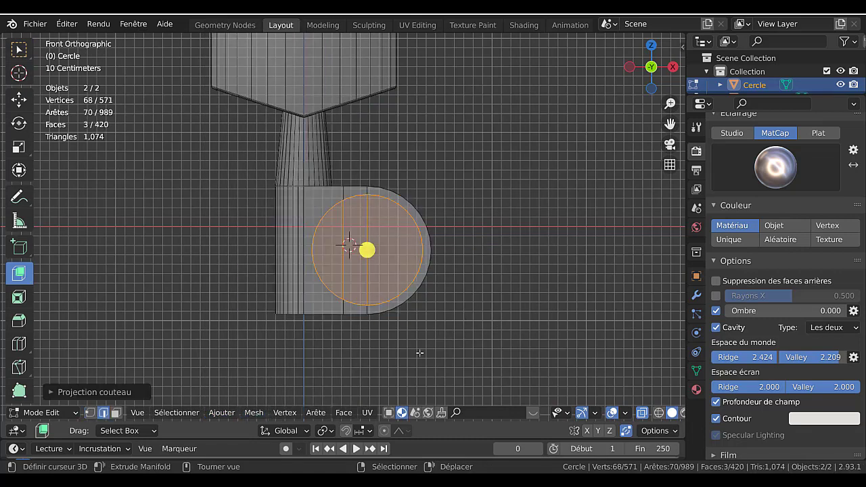
# Delete the separate circle object used as the cutter
pyautogui.moveTo(419, 353); pyautogui.dragTo(399, 363, button='middle')
pyautogui.moveTo(414, 322); pyautogui.dragTo(366, 367, button='middle')
pyautogui.press('Tab')
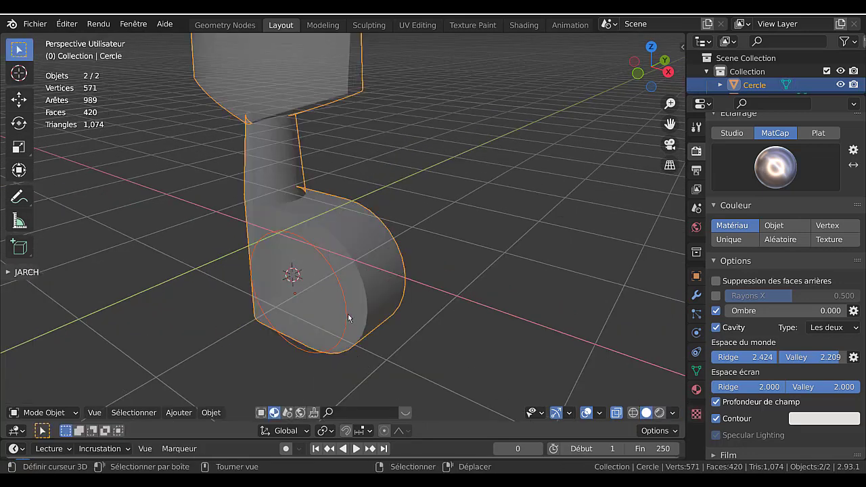
pyautogui.click(346, 315)
pyautogui.press('x')
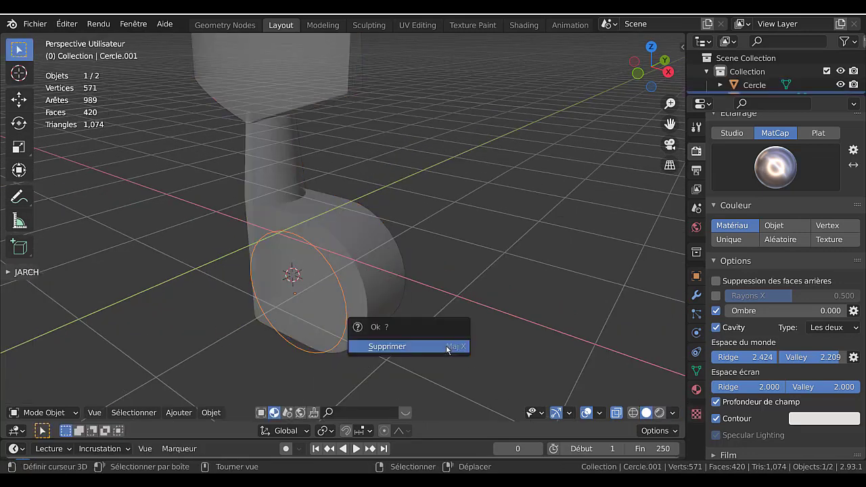
pyautogui.click(446, 346)
# Dissolve the vertical edge segments crossing the housing's front face inside, above and below the projected circle
pyautogui.click(394, 305)
pyautogui.press('Tab')
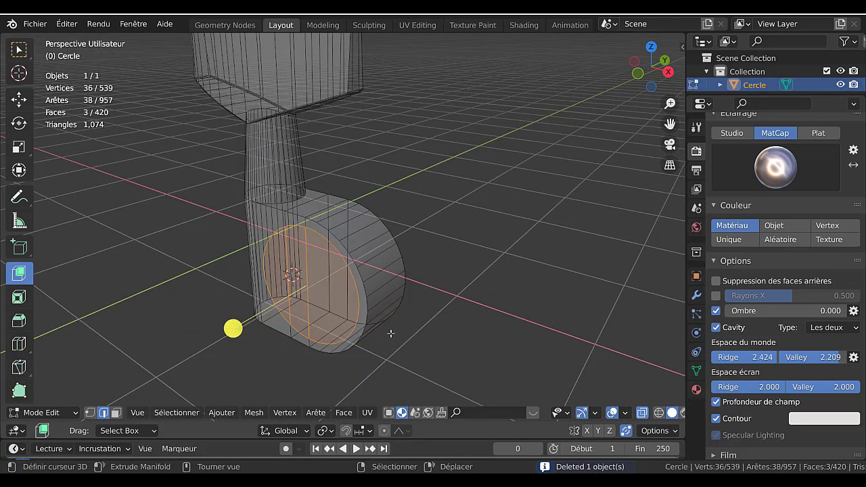
pyautogui.moveTo(390, 333); pyautogui.dragTo(454, 306, button='middle')
pyautogui.scroll(1, 454, 308)
pyautogui.moveTo(418, 335); pyautogui.dragTo(284, 385, button='middle')
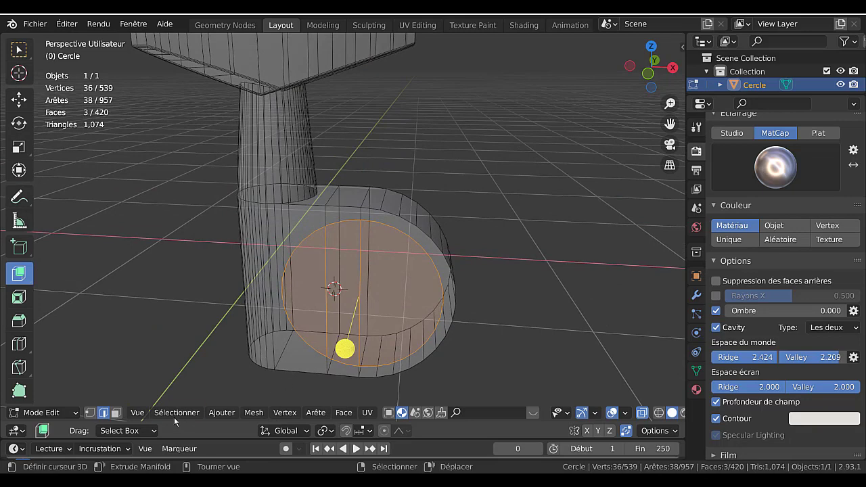
pyautogui.hotkey('alt', 'z')
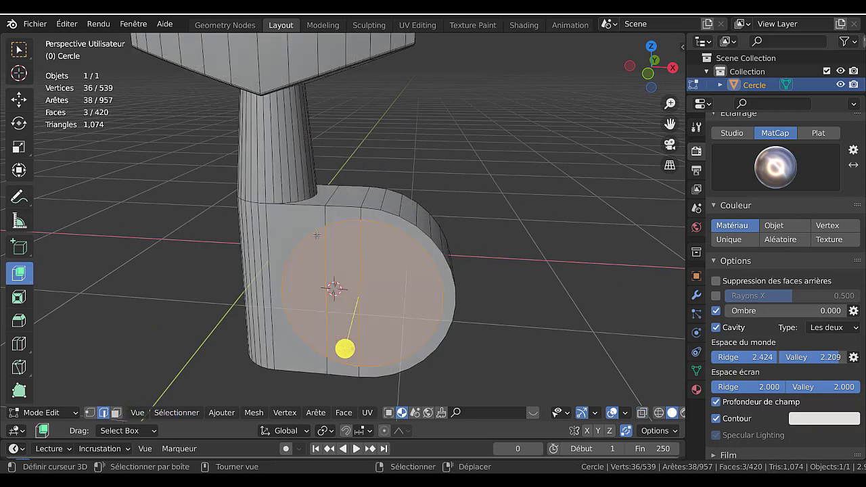
pyautogui.click(358, 220)
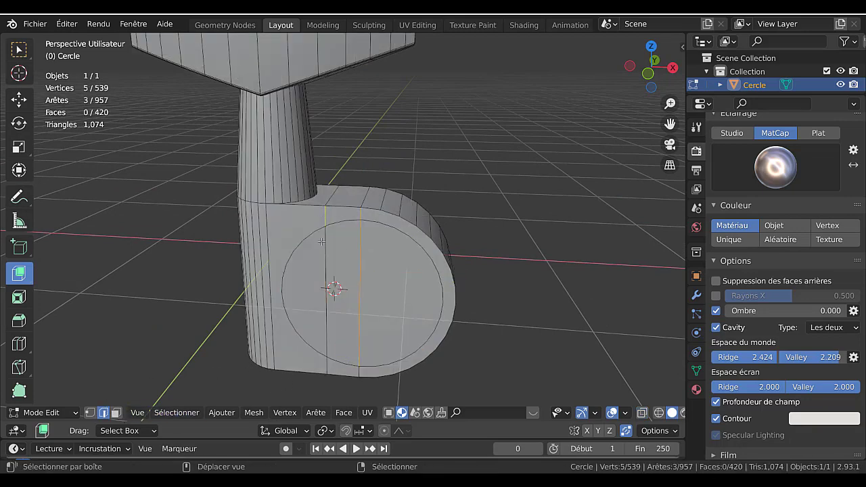
pyautogui.keyDown('alt'); pyautogui.keyDown('shift'); pyautogui.click(320, 332); pyautogui.keyUp('shift'); pyautogui.keyUp('alt')
pyautogui.keyDown('shift'); pyautogui.click(324, 366); pyautogui.keyUp('shift')
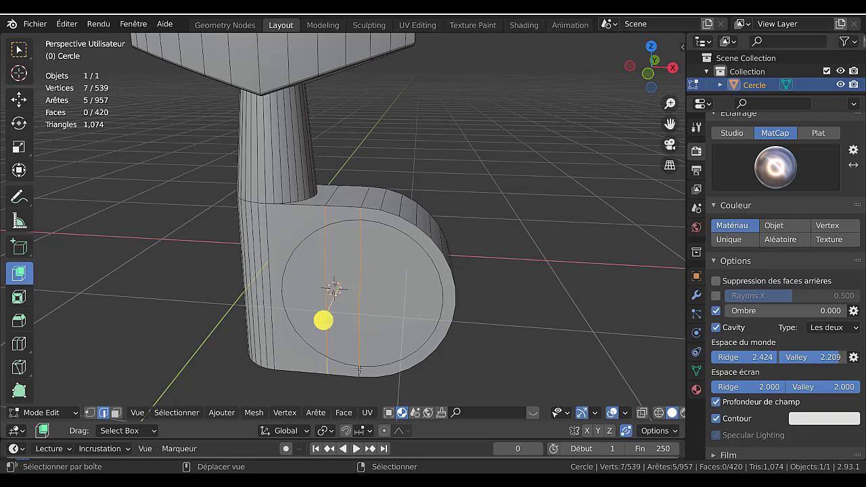
pyautogui.keyDown('shift'); pyautogui.click(359, 369); pyautogui.keyUp('shift')
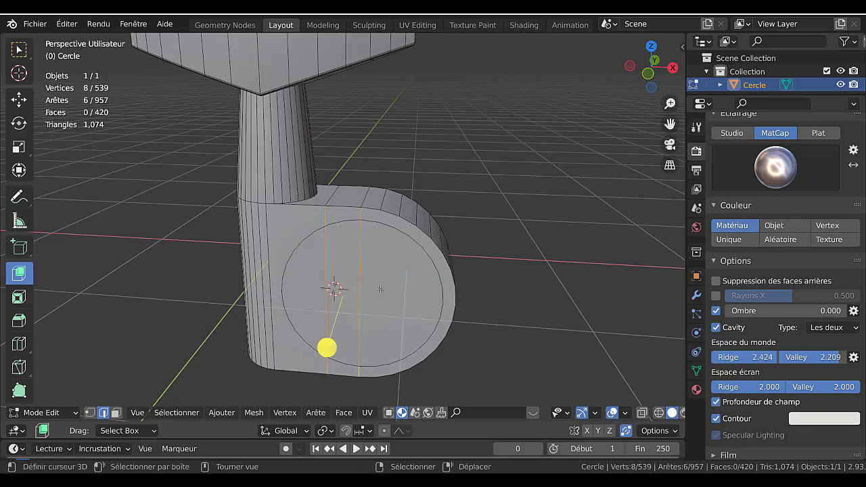
pyautogui.press('x')
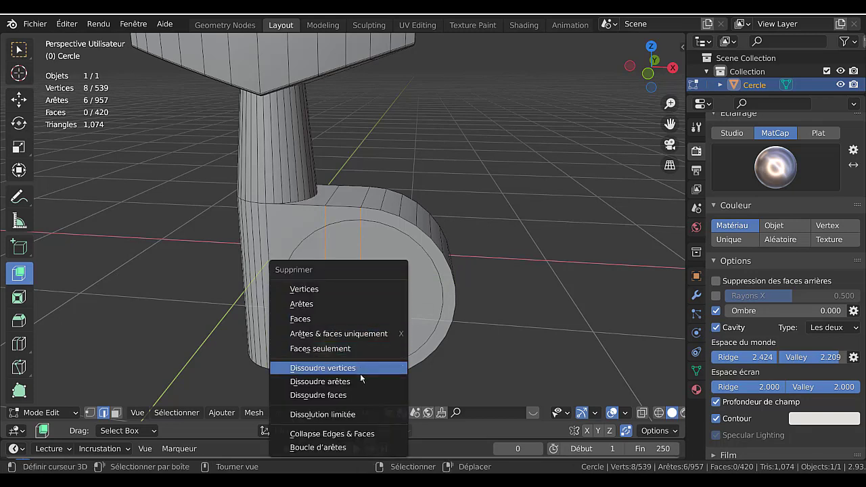
pyautogui.click(361, 380)
# Inset the circular face on the housing's front slightly to form a thin ring around its rim
pyautogui.moveTo(372, 341); pyautogui.dragTo(375, 358, button='middle')
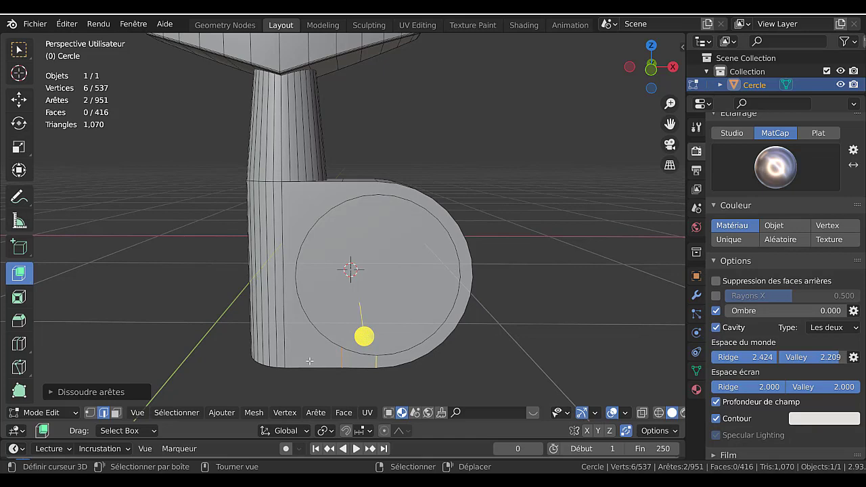
pyautogui.click(115, 412)
pyautogui.click(406, 307)
pyautogui.moveTo(406, 306); pyautogui.dragTo(374, 313, button='middle')
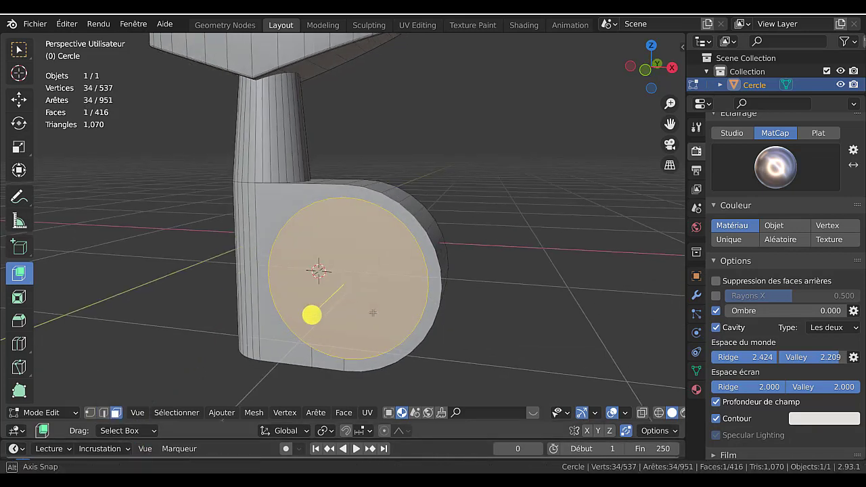
pyautogui.press('i')
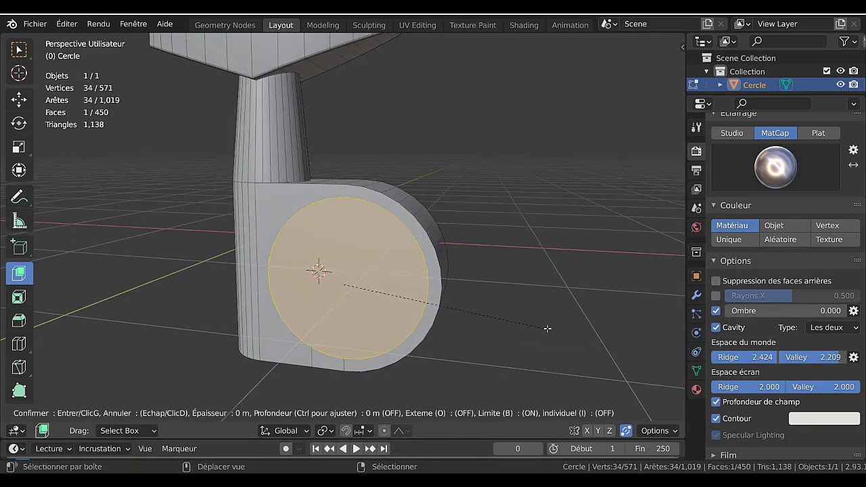
pyautogui.click(309, 334)
# Add a loop cut around the thin inset ring of the circular face
pyautogui.scroll(6, 309, 334)
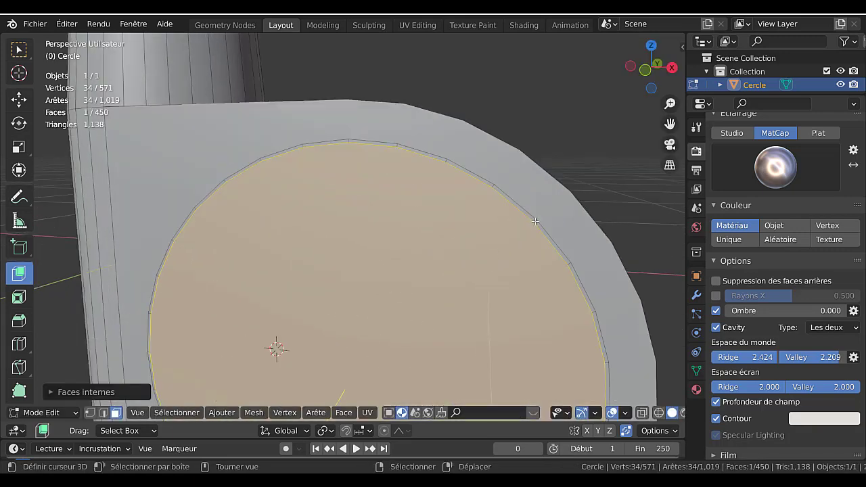
pyautogui.hotkey('ctrl', 'r')
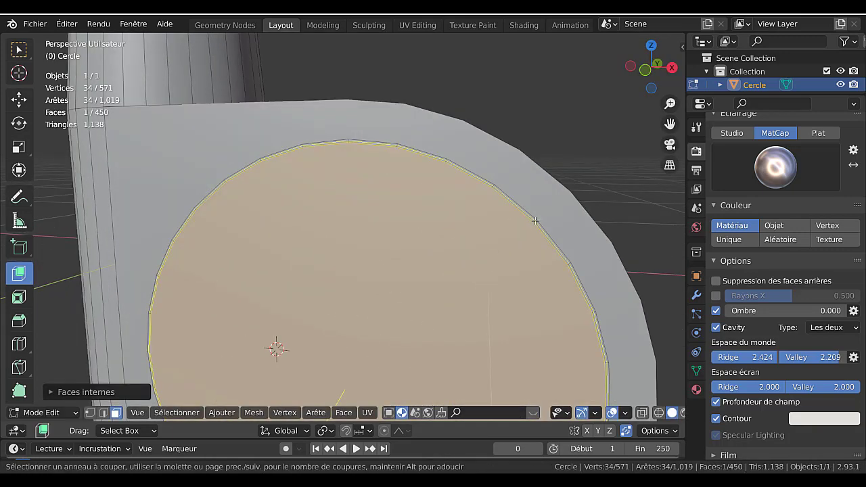
pyautogui.click(535, 220)
pyautogui.scroll(5, 540, 227)
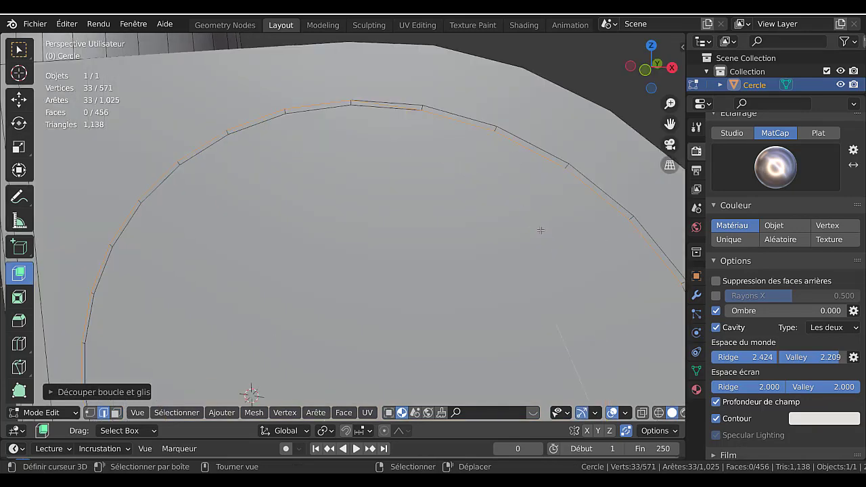
# Undo the loop cut and the previous inset on the circular side face
pyautogui.press('3')
pyautogui.click(512, 259)
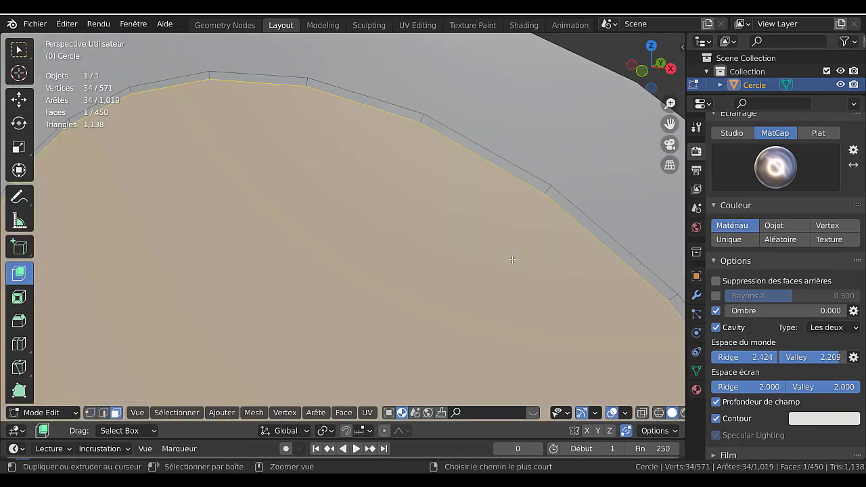
pyautogui.scroll(-2, 512, 259)
pyautogui.hotkey('ctrl', 'z')
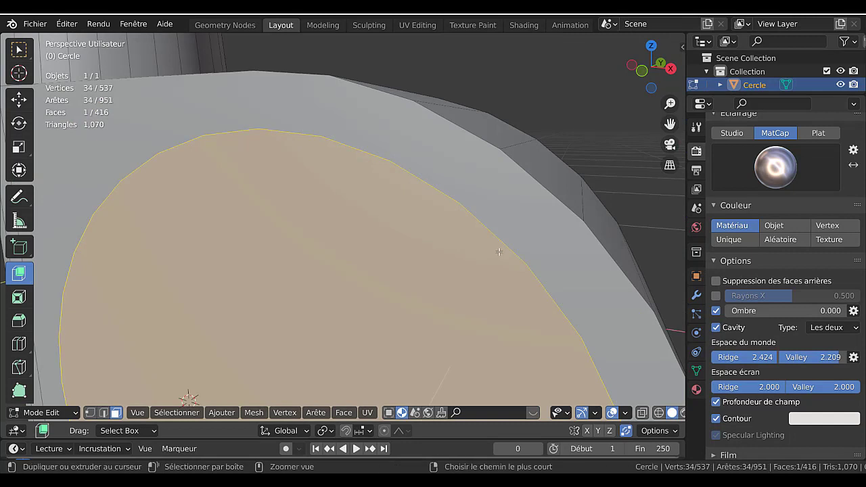
pyautogui.hotkey('ctrl', 'z')
# Select the circular side face and inset it slightly to create a very thin border ring
pyautogui.press('i')
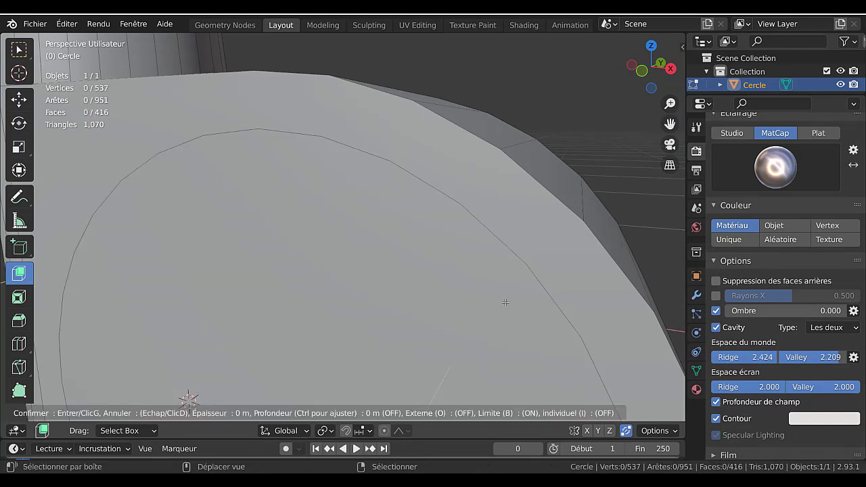
pyautogui.rightClick(506, 303)
pyautogui.click(478, 304)
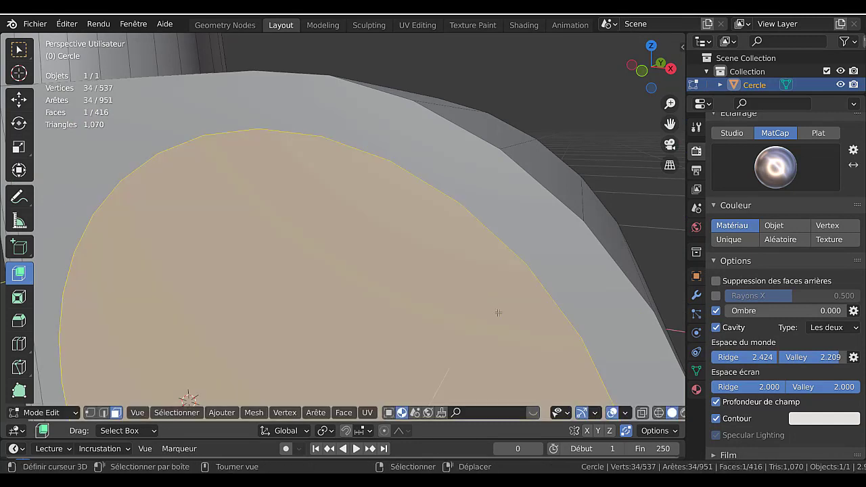
pyautogui.press('i')
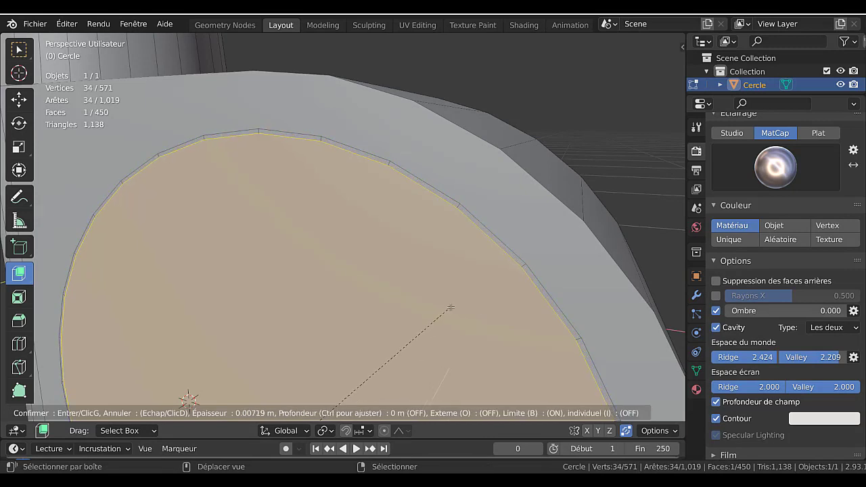
pyautogui.click(461, 304)
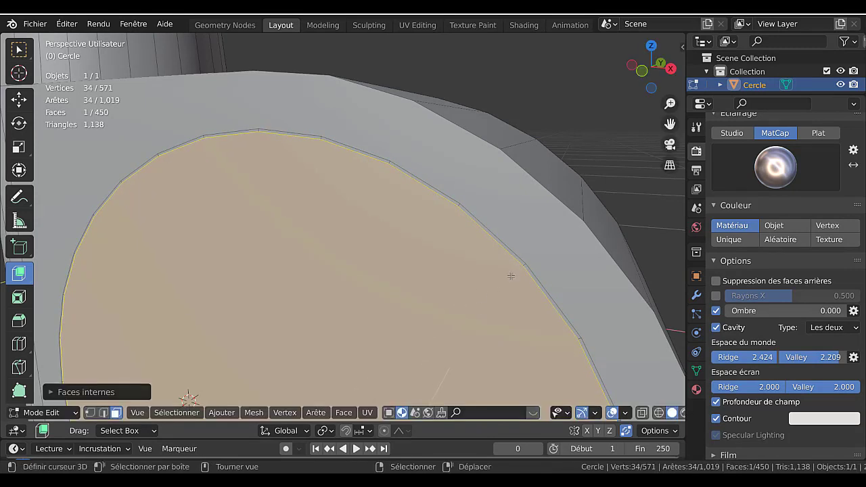
# Add a loop cut along the thin border ring around the circular face, sliding it slightly off centre
pyautogui.scroll(3, 521, 192)
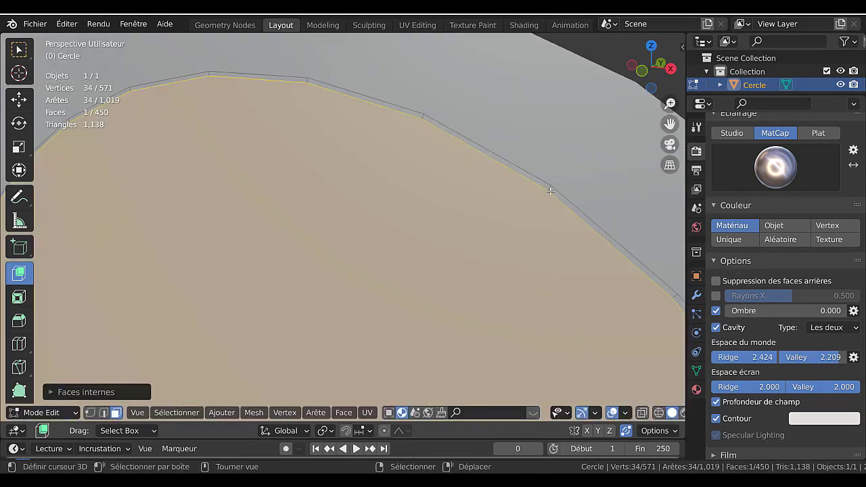
pyautogui.scroll(4, 550, 187)
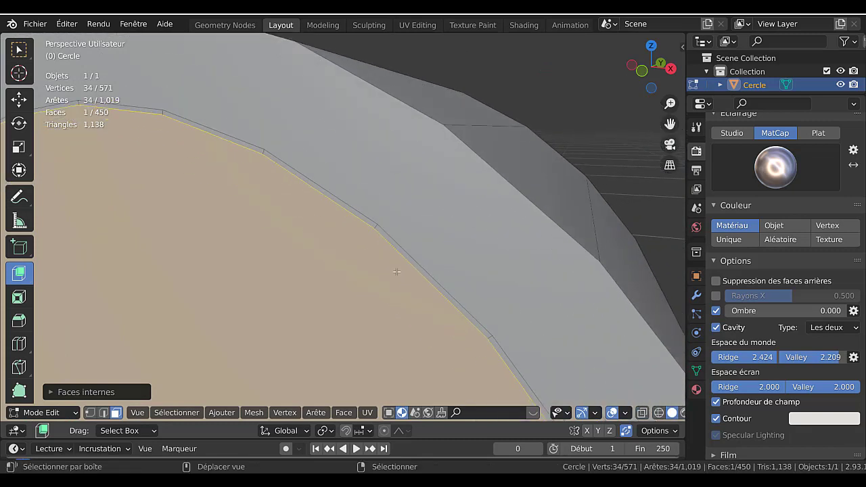
pyautogui.hotkey('ctrl', 'r')
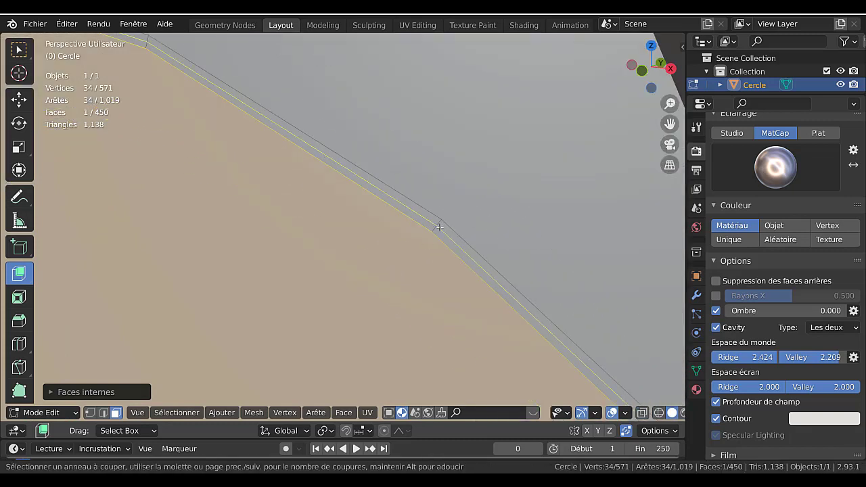
pyautogui.click(439, 227)
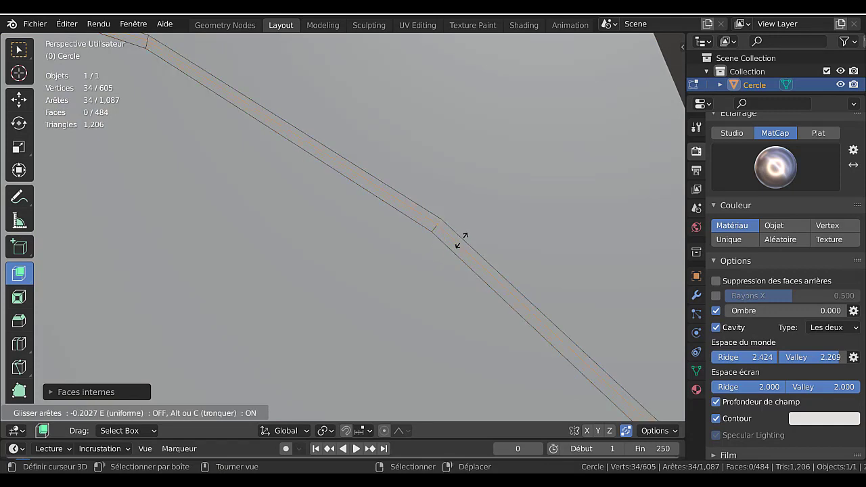
pyautogui.click(458, 243)
# Move the new edge loop about 0.01 m inward along the global Y axis to form a groove
pyautogui.scroll(-3, 447, 262)
pyautogui.scroll(-6, 446, 264)
pyautogui.moveTo(425, 283); pyautogui.dragTo(449, 286, button='middle')
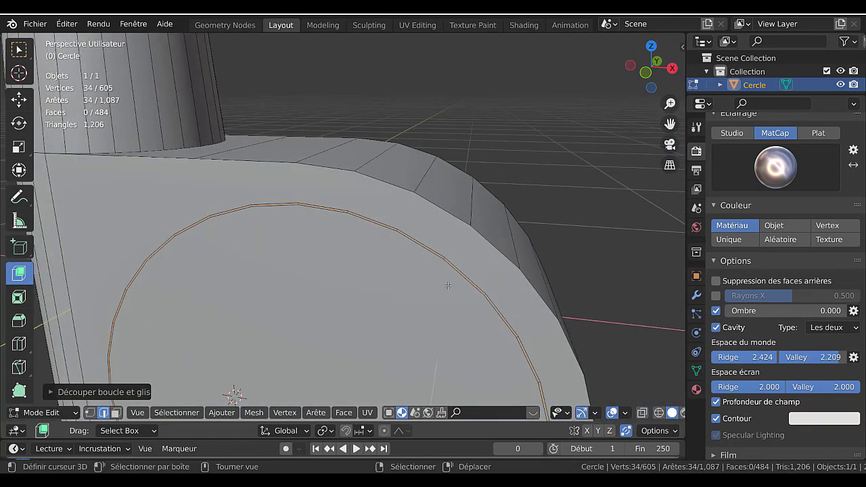
pyautogui.scroll(9, 442, 276)
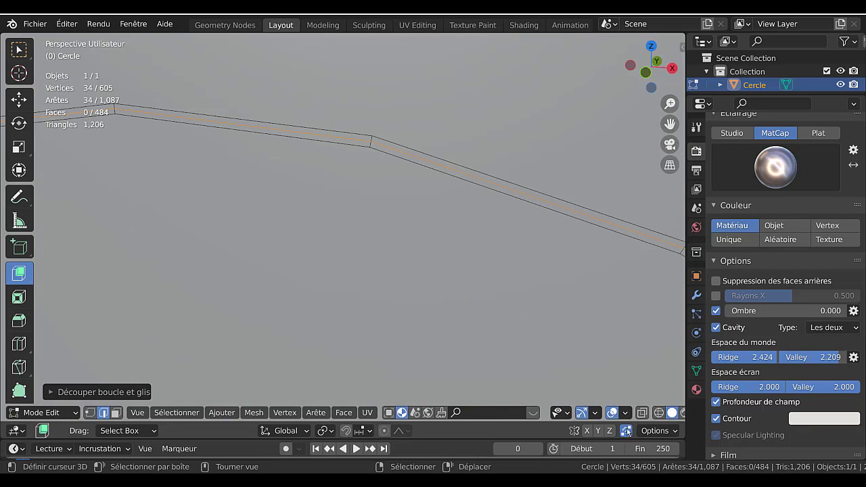
pyautogui.scroll(-8, 566, 278)
pyautogui.moveTo(567, 278); pyautogui.dragTo(418, 300, button='middle')
pyautogui.scroll(8, 426, 297)
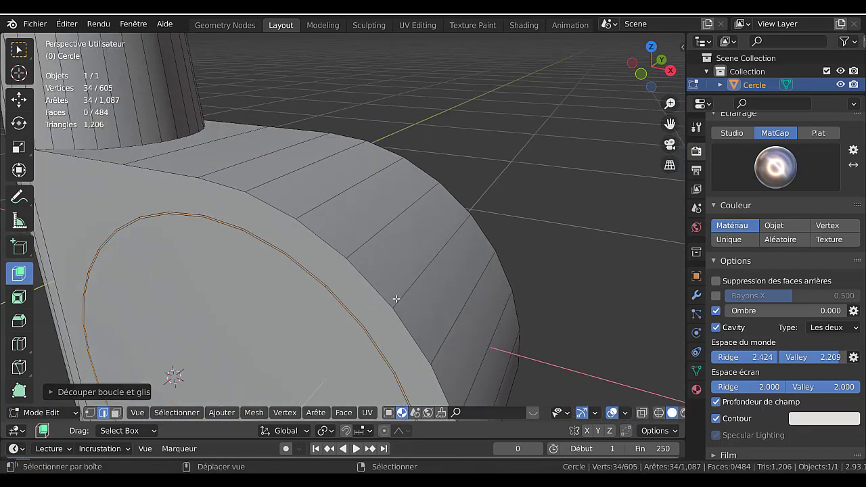
pyautogui.scroll(-5, 441, 291)
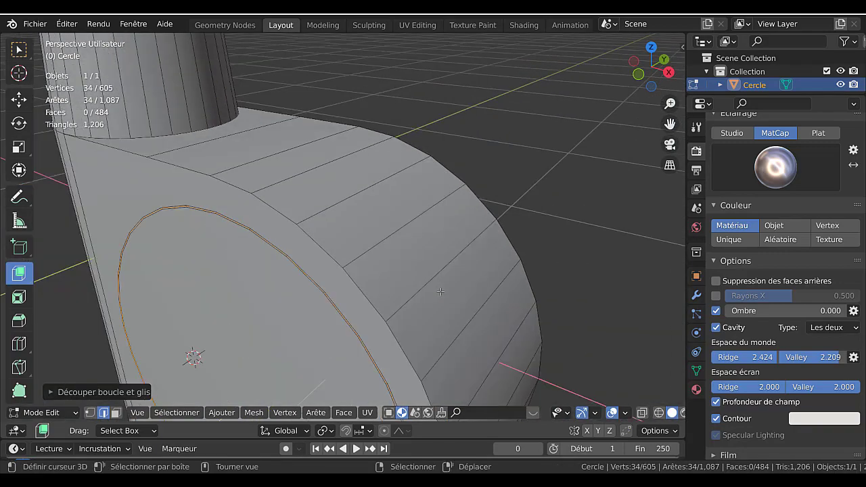
pyautogui.press('g')
pyautogui.press('y')
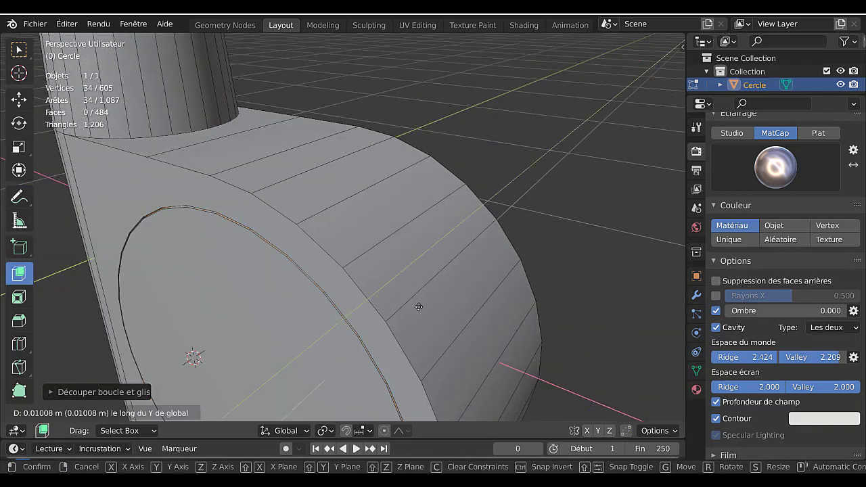
pyautogui.click(419, 305)
# Leave mesh editing and switch the viewport to rendered shading to examine the circular groove up close
pyautogui.press('Tab')
pyautogui.scroll(-4, 420, 304)
pyautogui.moveTo(420, 305); pyautogui.dragTo(564, 336, button='middle')
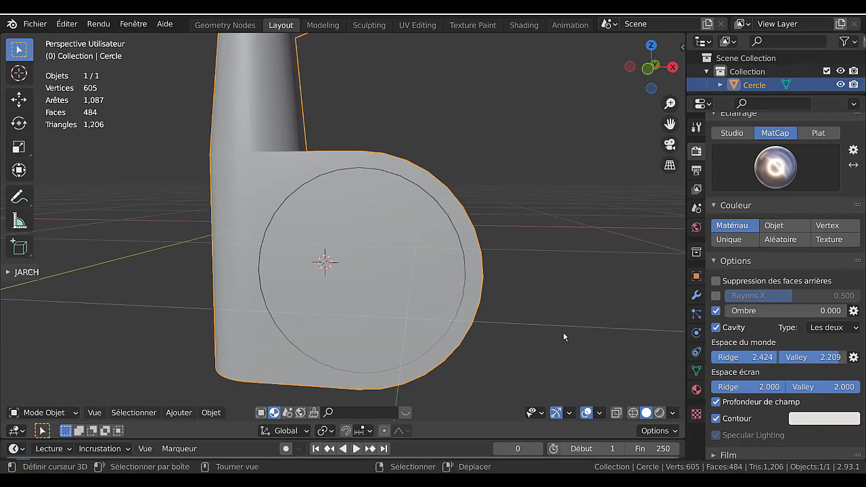
pyautogui.click(660, 413)
pyautogui.moveTo(503, 300); pyautogui.dragTo(449, 304, button='middle')
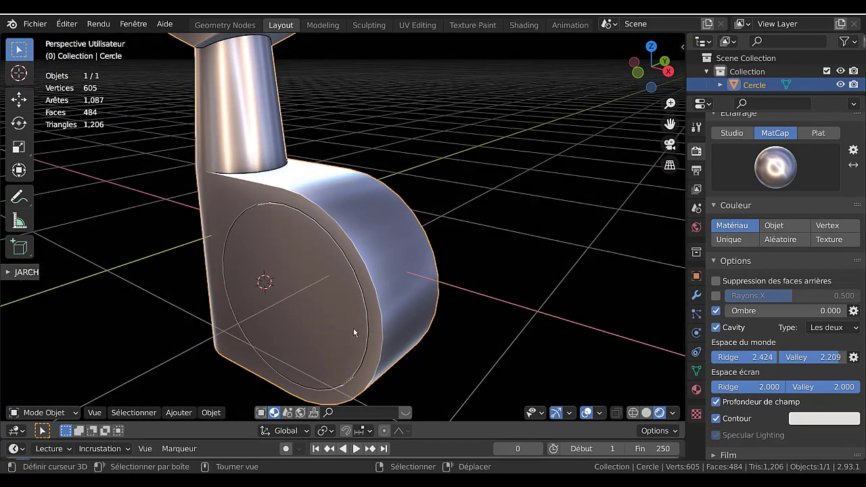
pyautogui.scroll(5, 325, 315)
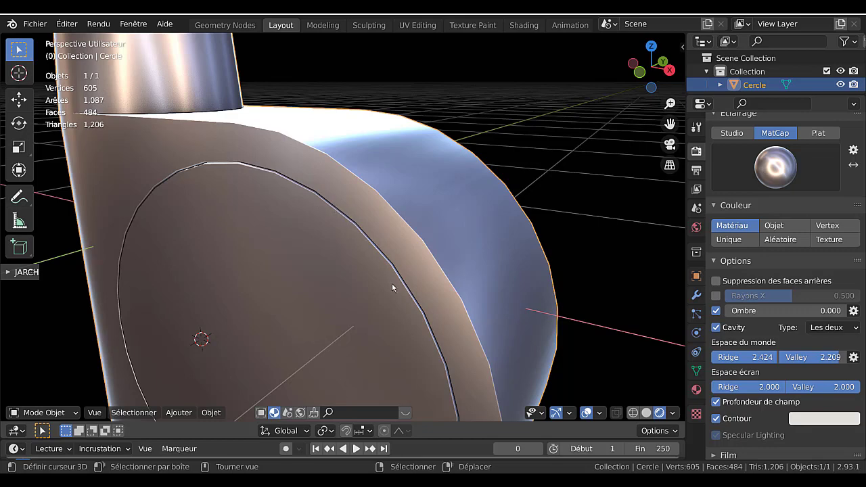
# Return to mesh editing and undo the groove's move, loop cut and inset on the circular face
pyautogui.press('Tab')
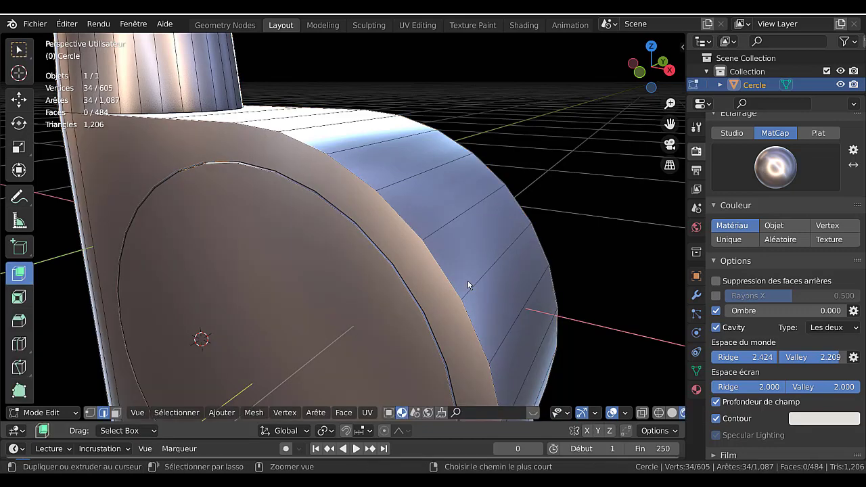
pyautogui.hotkey('ctrl', 'z')
pyautogui.hotkey('ctrl', 'z')
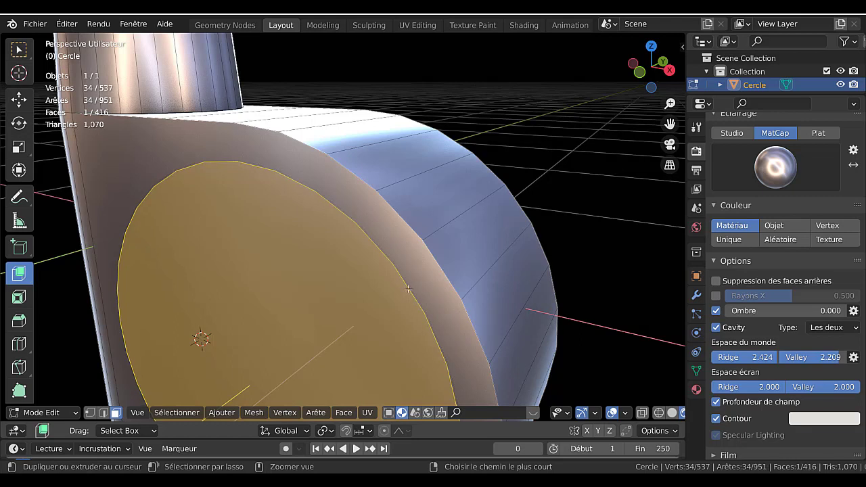
# Select the complete edge outline of the circular side face and subdivide it
pyautogui.click(105, 413)
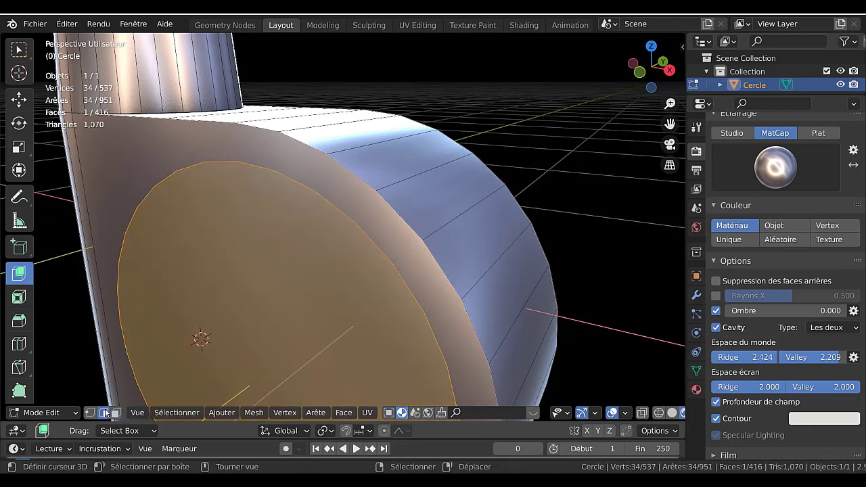
pyautogui.keyDown('alt'); pyautogui.rightClick(374, 240); pyautogui.keyUp('alt')
pyautogui.scroll(-4, 380, 241)
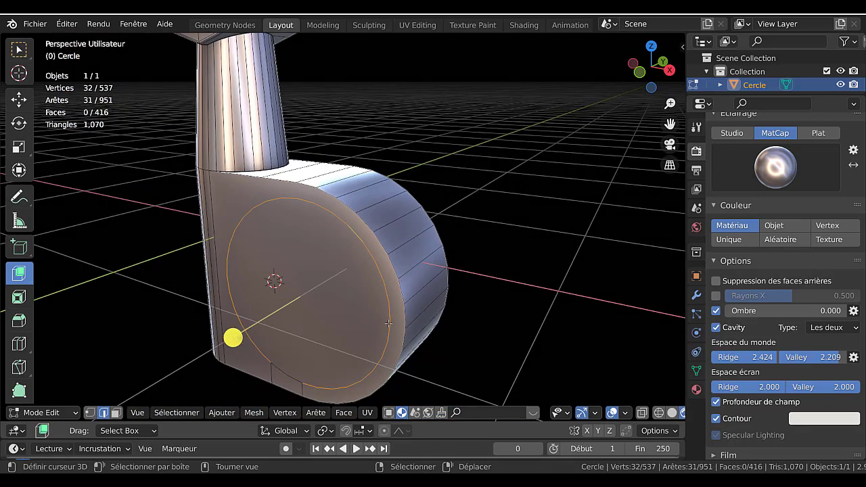
pyautogui.keyDown('shift'); pyautogui.rightClick(282, 373); pyautogui.keyUp('shift')
pyautogui.keyDown('shift'); pyautogui.rightClick(292, 376); pyautogui.keyUp('shift')
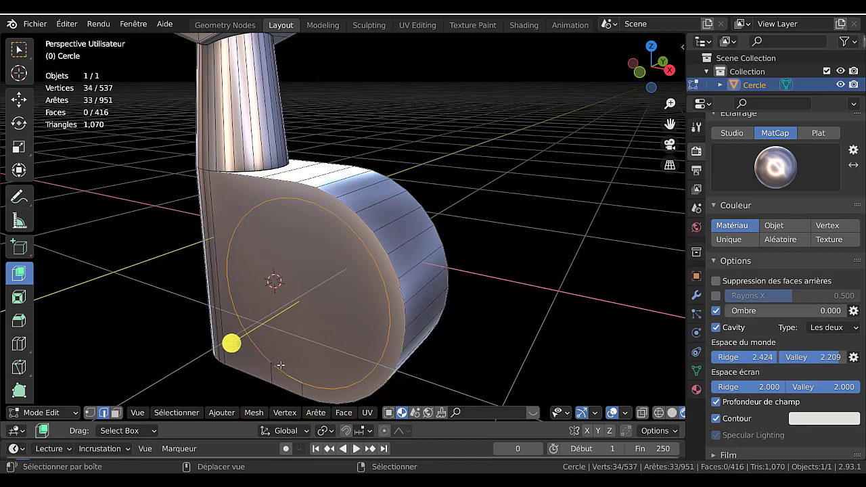
pyautogui.keyDown('shift'); pyautogui.rightClick(278, 366); pyautogui.keyUp('shift')
pyautogui.keyDown('shift'); pyautogui.moveTo(305, 350); pyautogui.dragTo(324, 300, button='middle'); pyautogui.keyUp('shift')
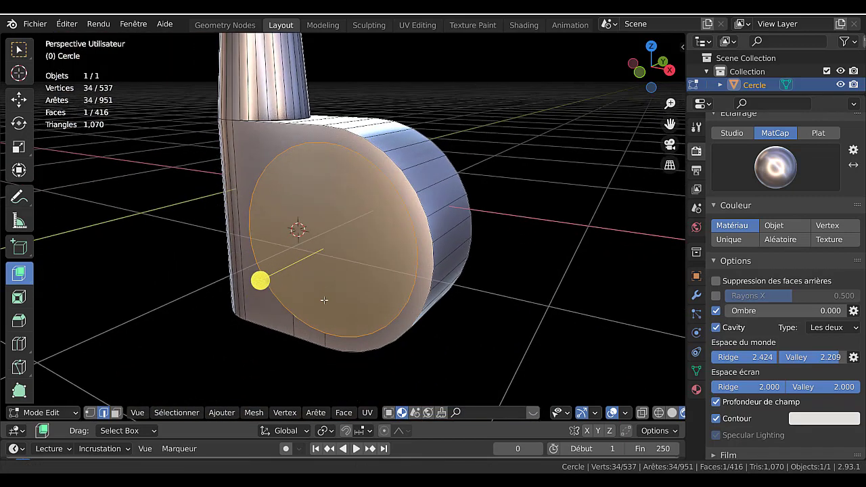
pyautogui.press('q')
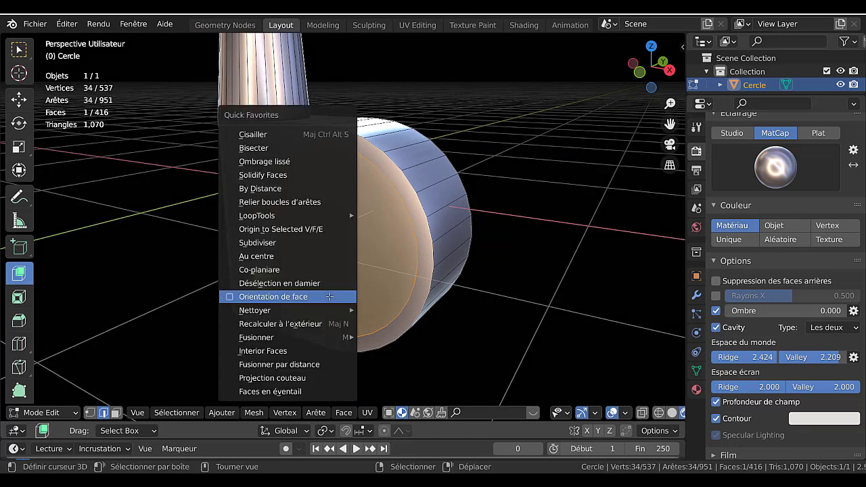
pyautogui.click(277, 242)
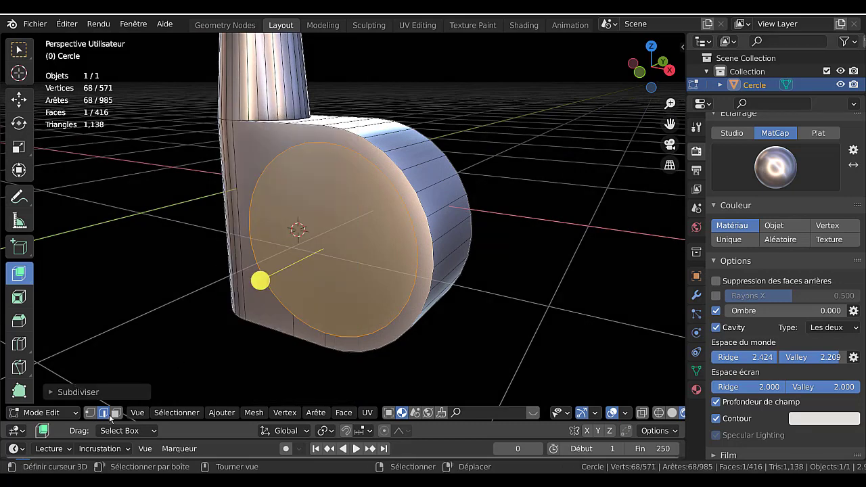
# Switch to vertex selection and smooth the subdivided circular outline with LoopTools Relax
pyautogui.click(90, 411)
pyautogui.scroll(3, 319, 300)
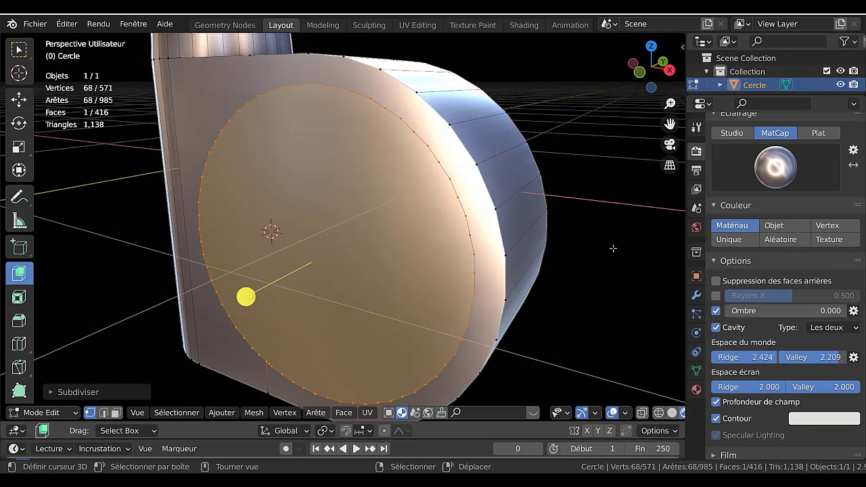
pyautogui.press('q')
pyautogui.moveTo(605, 226)
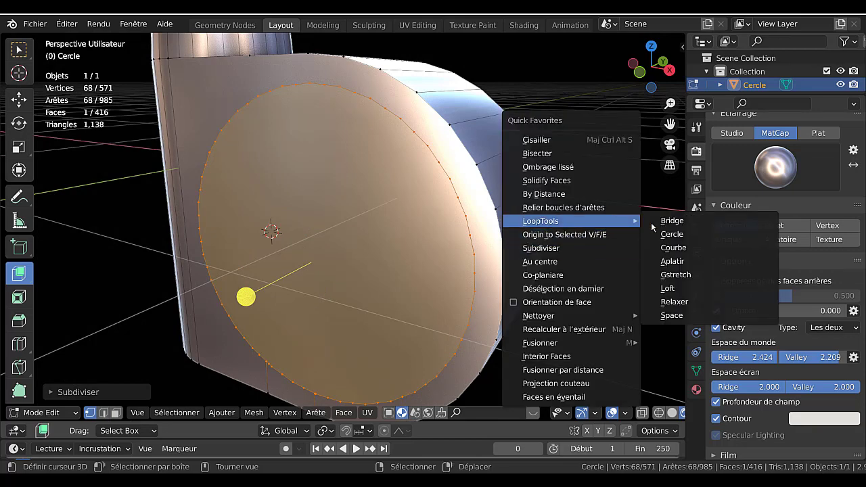
pyautogui.click(677, 305)
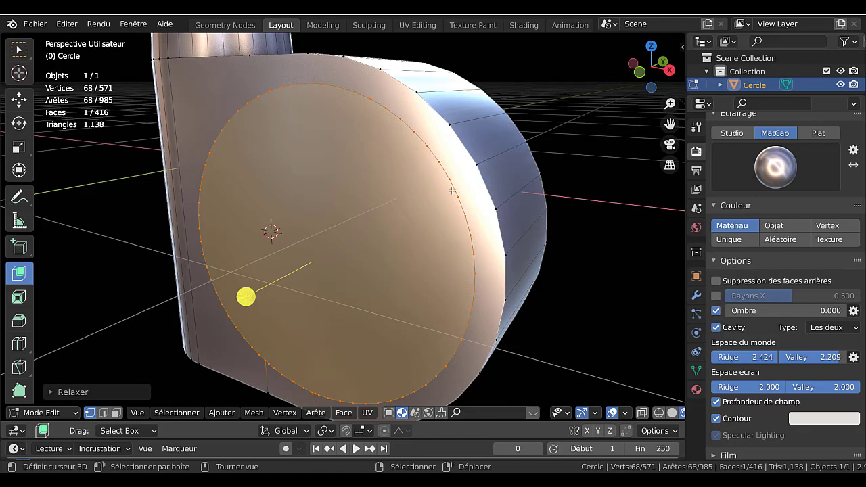
# Inset the circular face by about 0.006 m and add a centred loop cut in the resulting border ring
pyautogui.press('i')
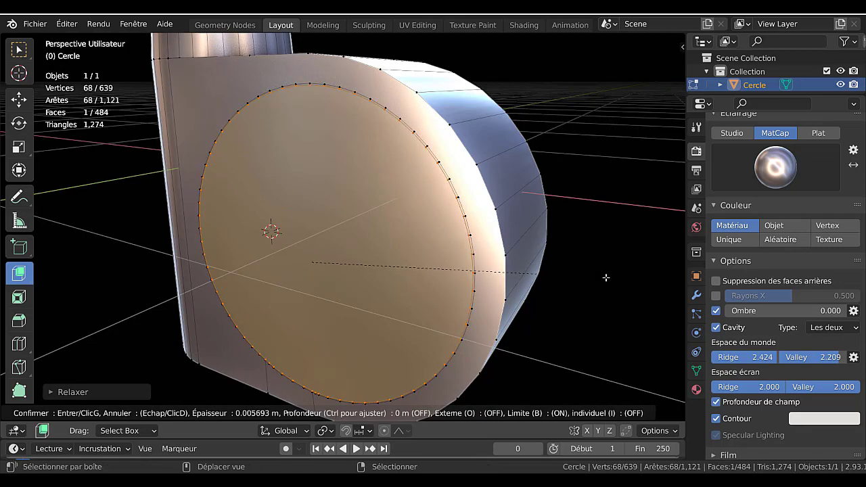
pyautogui.click(605, 277)
pyautogui.scroll(4, 550, 258)
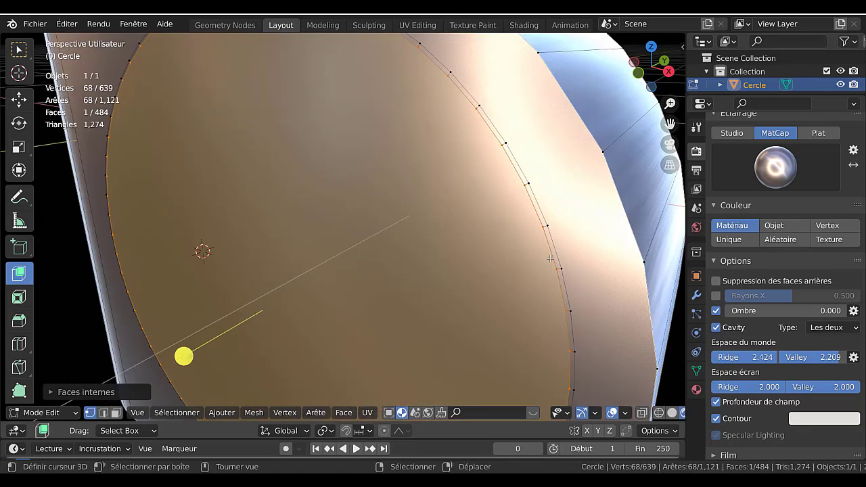
pyautogui.hotkey('ctrl', 'r')
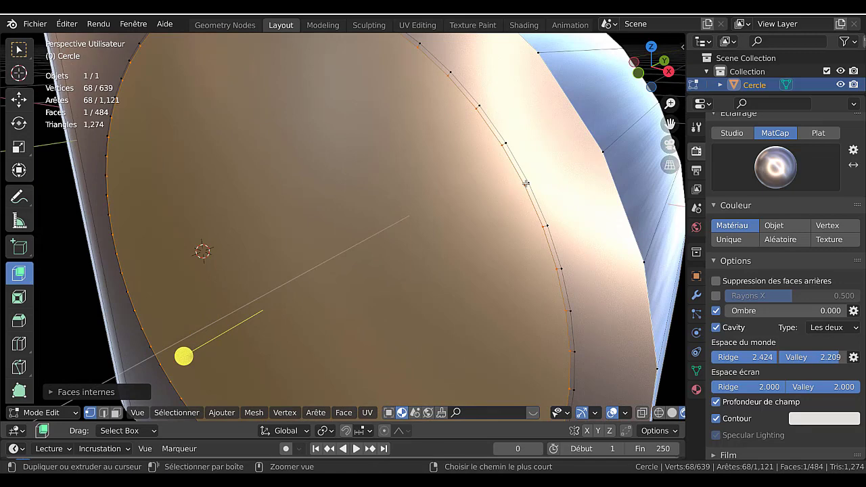
pyautogui.click(526, 182)
pyautogui.rightClick(525, 183)
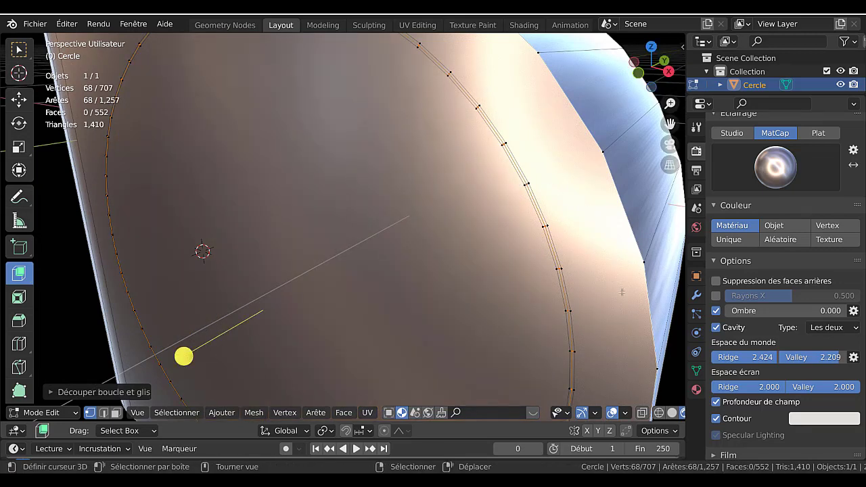
# Move the centre loop of the circular ring along the global Y axis to form the groove, and check it in object mode
pyautogui.scroll(-5, 478, 307)
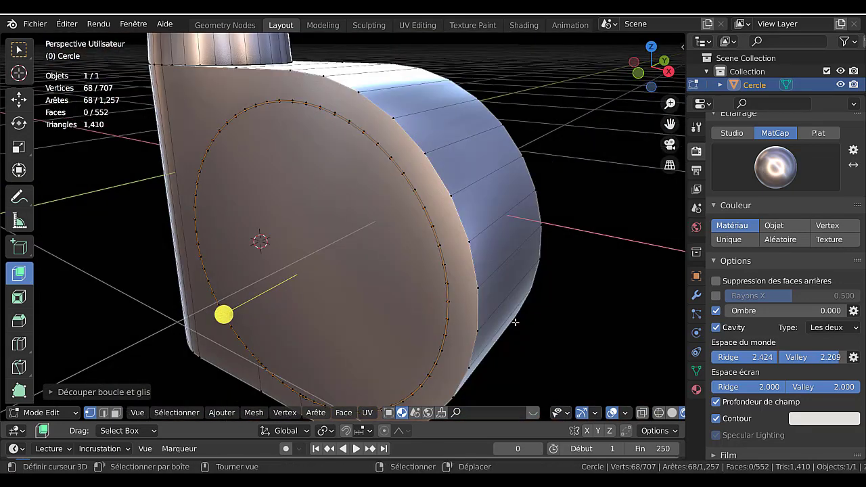
pyautogui.moveTo(516, 322); pyautogui.dragTo(498, 330, button='middle')
pyautogui.press('g')
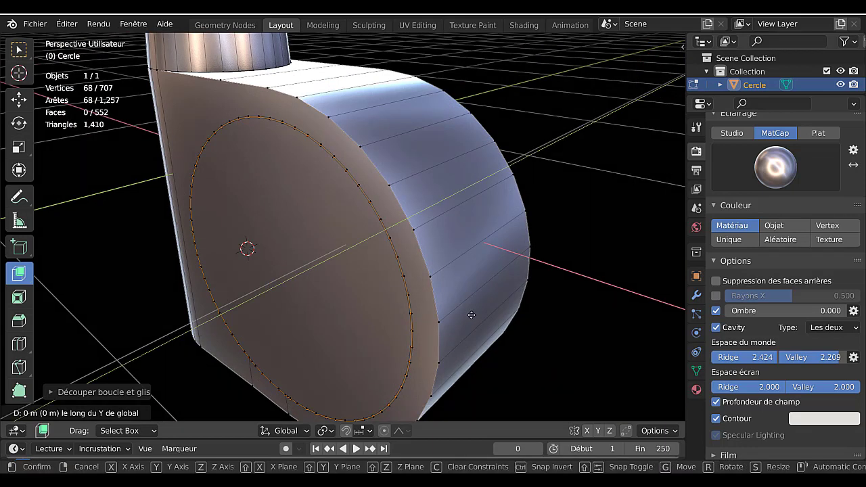
pyautogui.click(197, 325)
pyautogui.press('Tab')
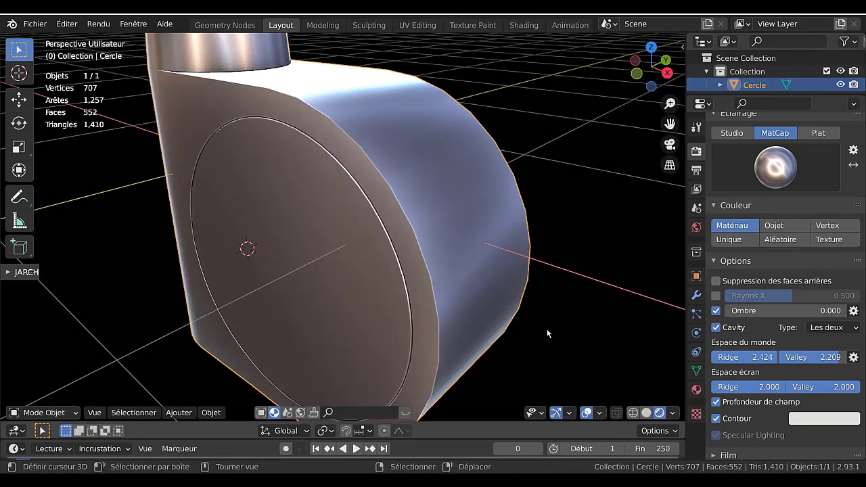
pyautogui.moveTo(484, 328); pyautogui.dragTo(308, 268, button='middle')
# Dissolve the two vertical edges dividing the flat side opposite the circular groove
pyautogui.press('Tab')
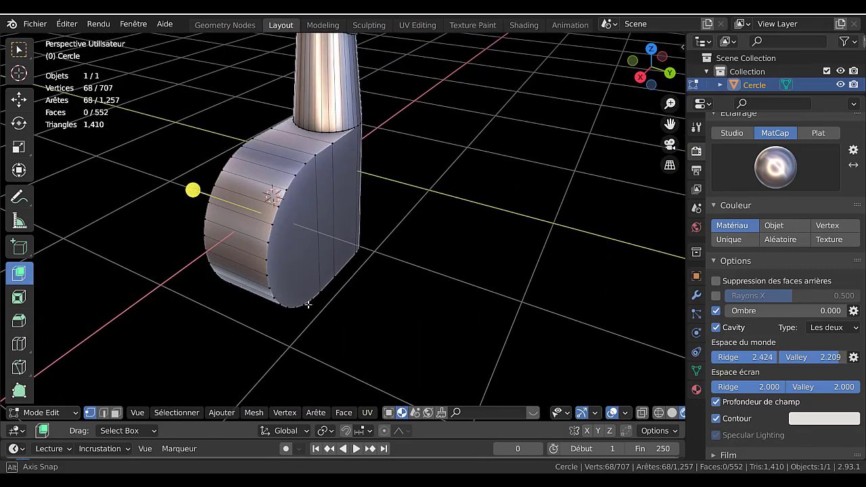
pyautogui.hotkey('alt', 'a')
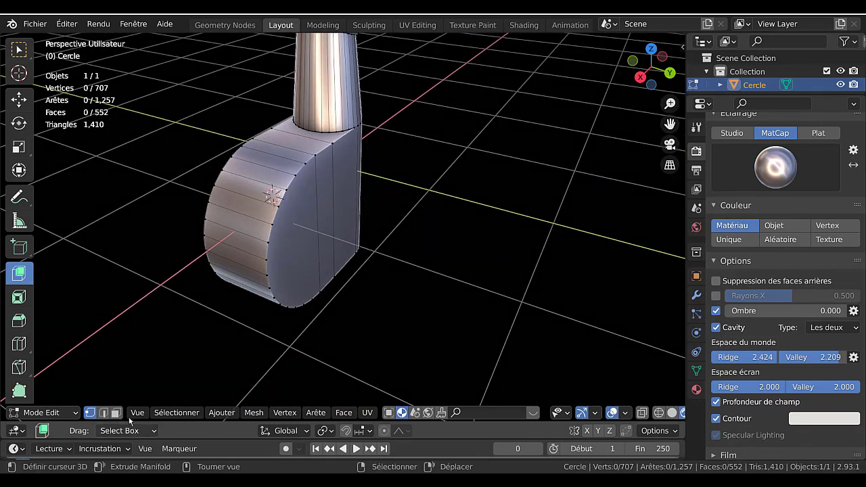
pyautogui.press('2')
pyautogui.click(314, 215)
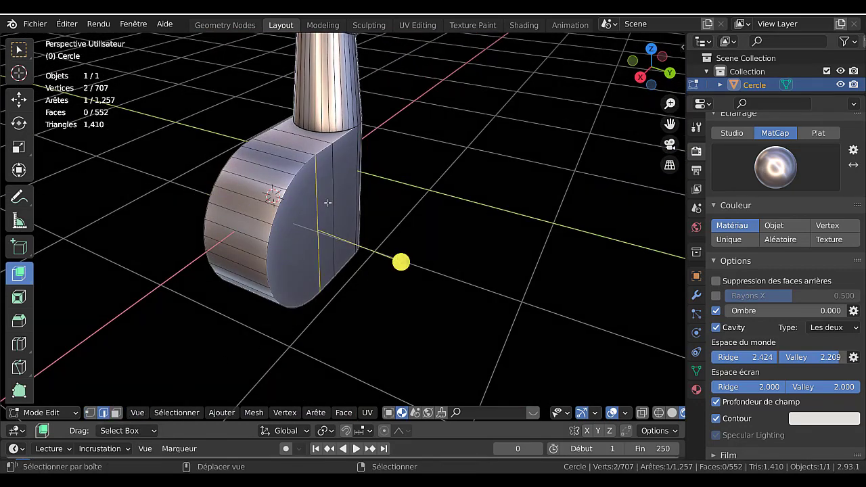
pyautogui.keyDown('shift'); pyautogui.click(412, 251); pyautogui.keyUp('shift')
pyautogui.press('x')
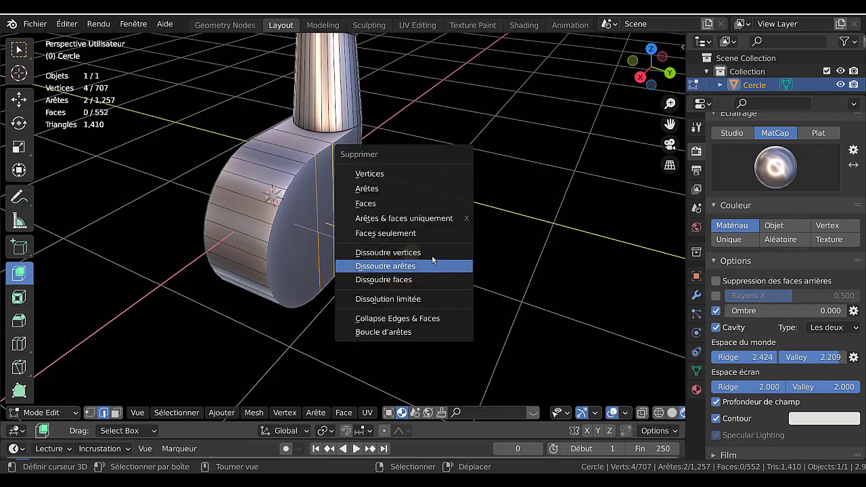
pyautogui.click(416, 194)
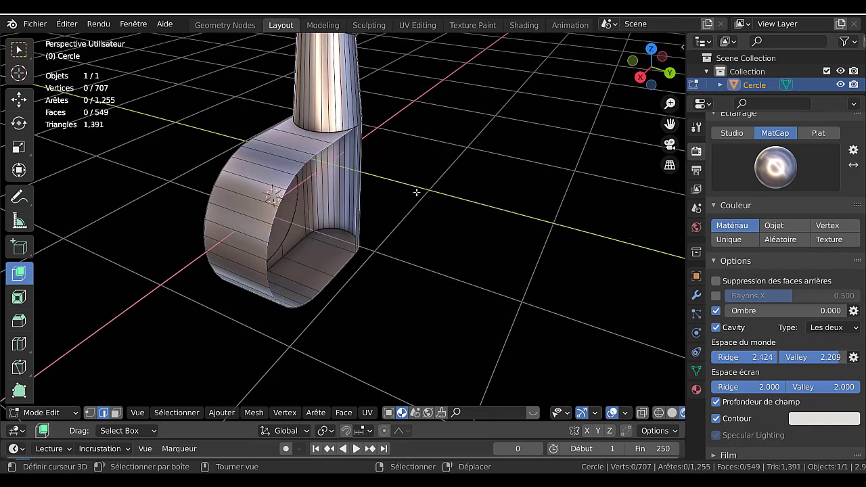
pyautogui.hotkey('ctrl', 'z')
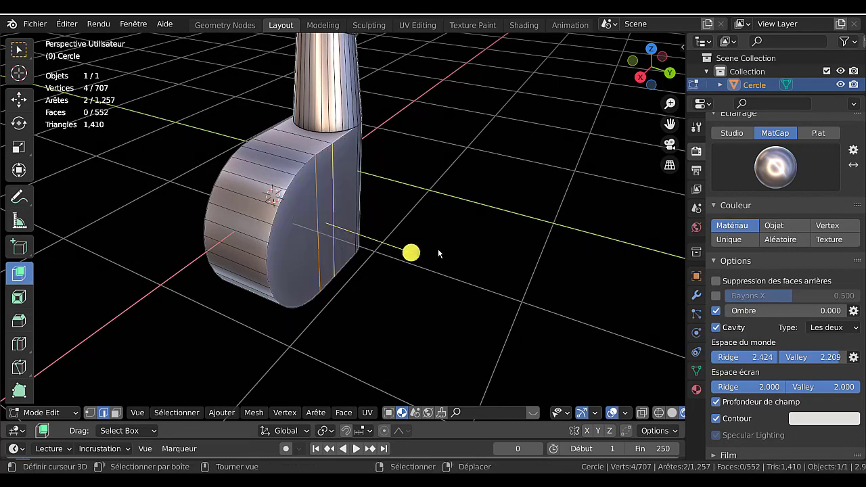
pyautogui.press('x')
pyautogui.click(427, 323)
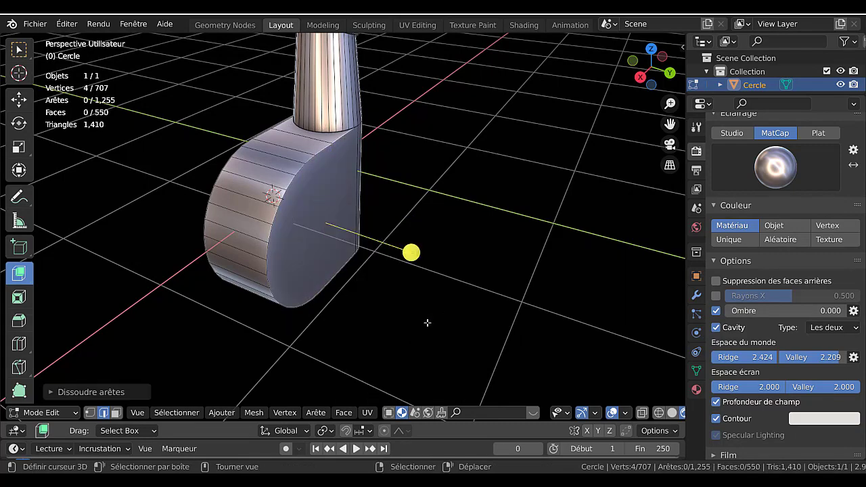
# Examine the shading of the rounded part's underside with and without its mesh edges
pyautogui.moveTo(382, 301); pyautogui.dragTo(458, 230, button='middle')
pyautogui.press('Tab')
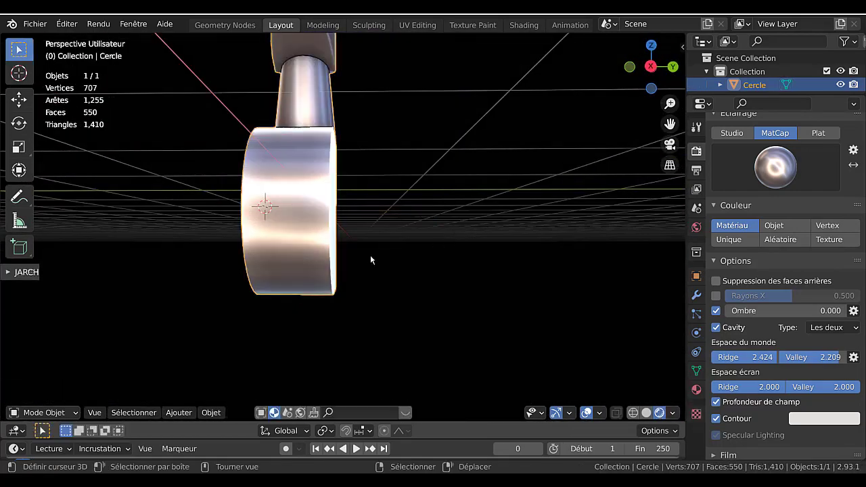
pyautogui.moveTo(371, 257); pyautogui.dragTo(454, 220, button='middle')
pyautogui.press('Tab')
pyautogui.moveTo(396, 278); pyautogui.dragTo(412, 325, button='middle')
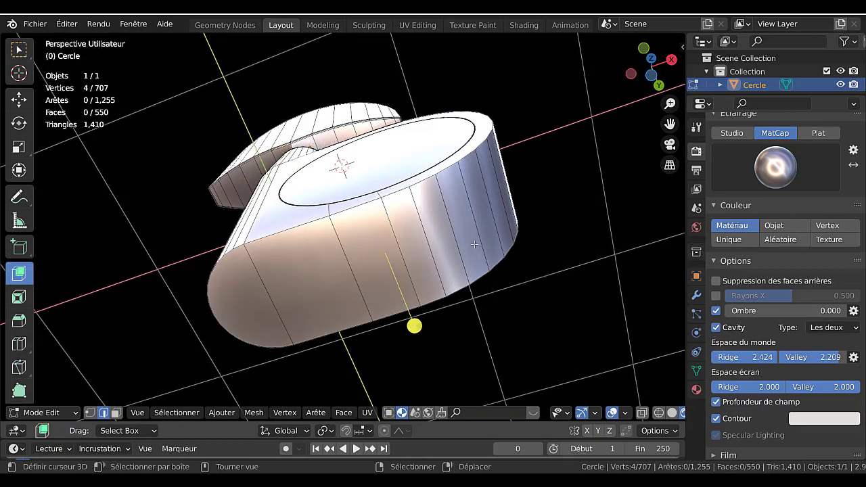
pyautogui.press('Tab')
pyautogui.scroll(2, 443, 277)
pyautogui.press('Tab')
# Try to bevel the crosswise edge on the underside about 0.058 m wide with additional segments
pyautogui.click(436, 244)
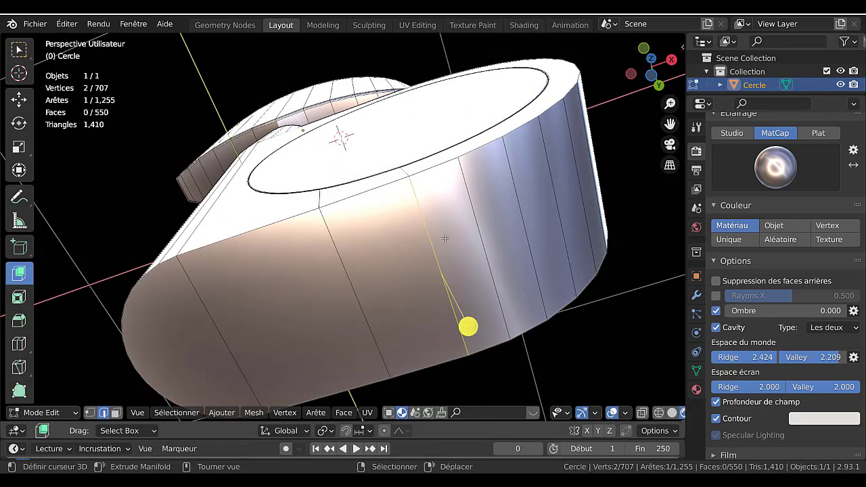
pyautogui.moveTo(446, 238); pyautogui.dragTo(472, 270, button='middle')
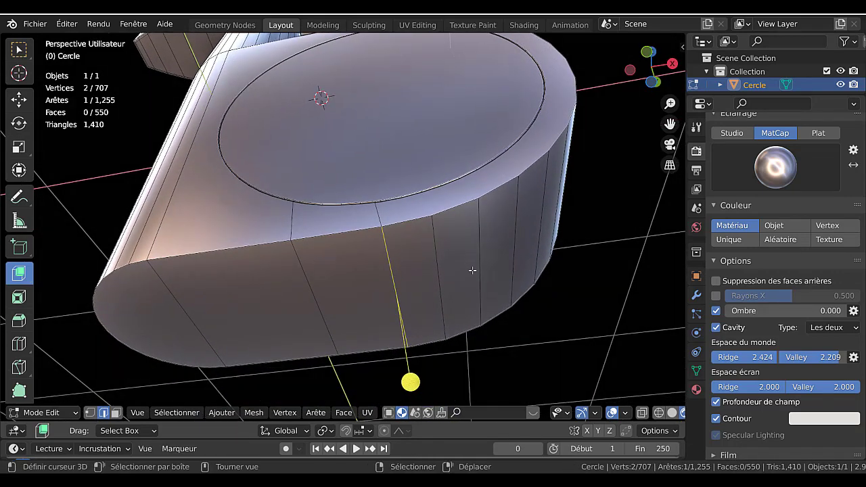
pyautogui.hotkey('ctrl', 'b')
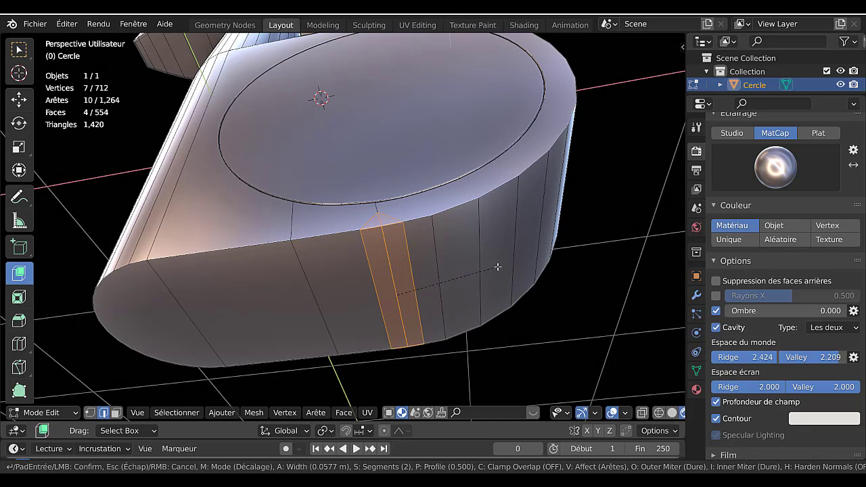
pyautogui.scroll(1, 497, 267)
pyautogui.scroll(1, 497, 267)
pyautogui.click(497, 267)
pyautogui.press('Tab')
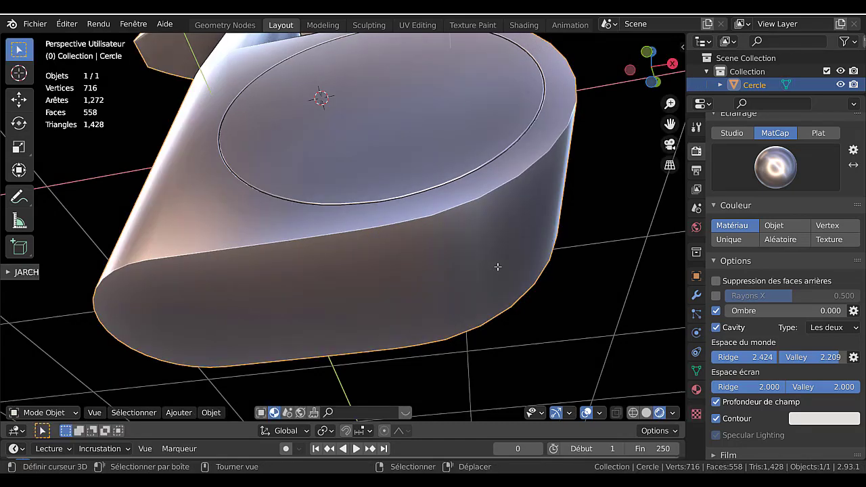
pyautogui.moveTo(496, 264); pyautogui.dragTo(457, 210, button='middle')
pyautogui.press('Tab')
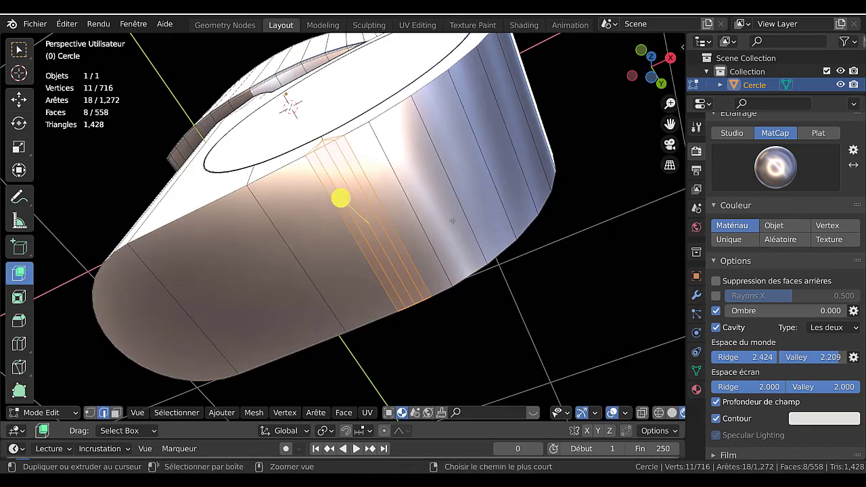
pyautogui.click(452, 222)
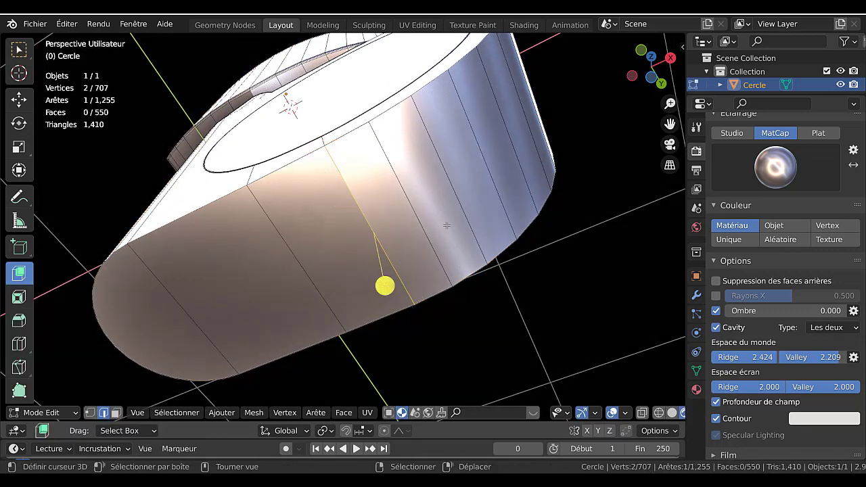
# Apply smooth shading to the whole object and show its mesh data properties
pyautogui.press('Tab')
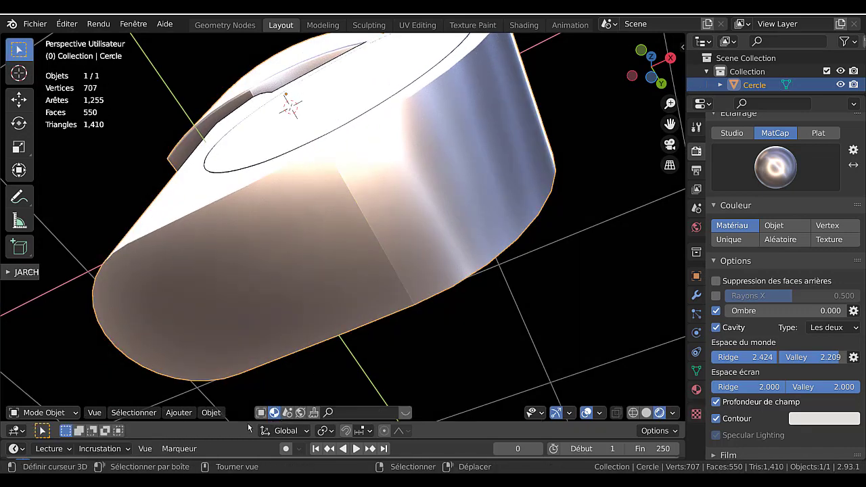
pyautogui.click(212, 414)
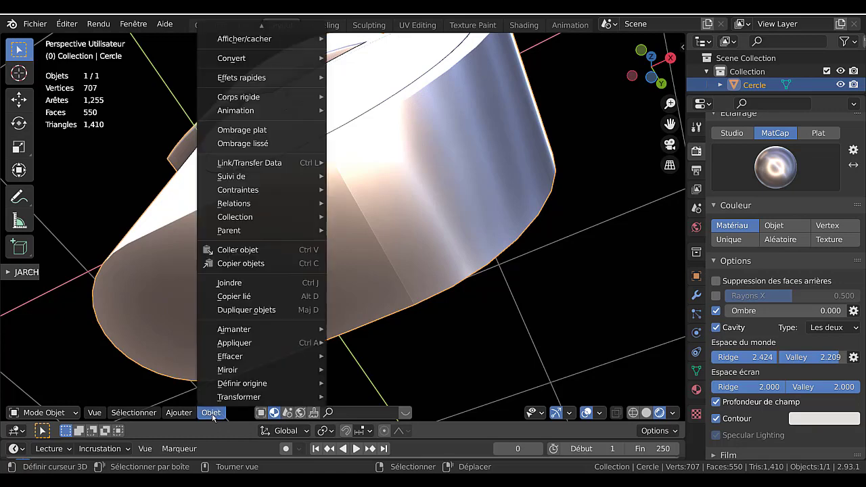
pyautogui.click(238, 144)
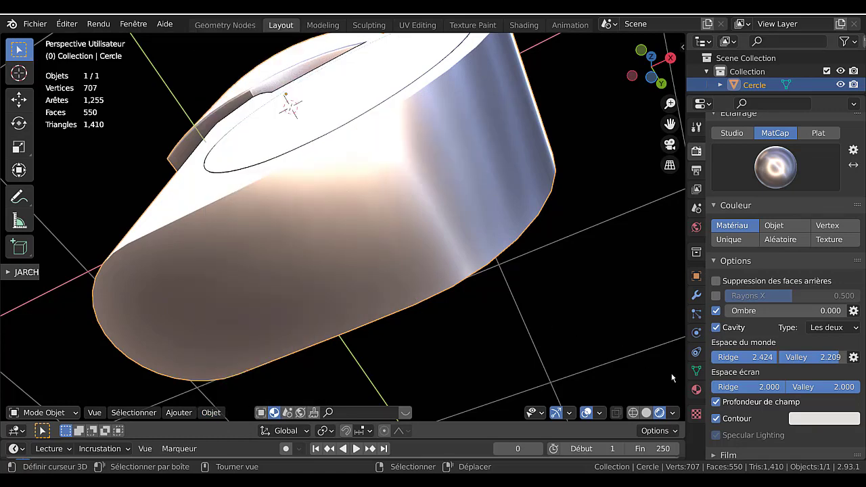
pyautogui.moveTo(561, 217); pyautogui.dragTo(469, 297, button='middle')
pyautogui.click(696, 370)
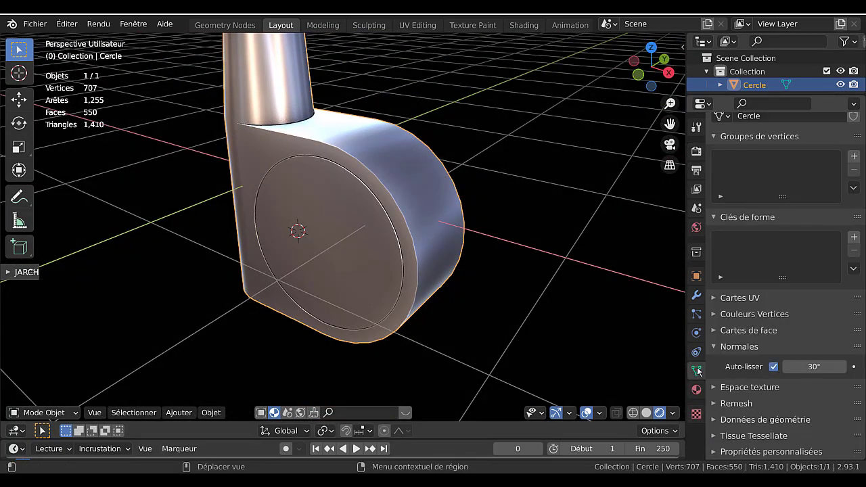
# Clear the edge selection and examine the object's smooth shading from several sides in object mode
pyautogui.press('Tab')
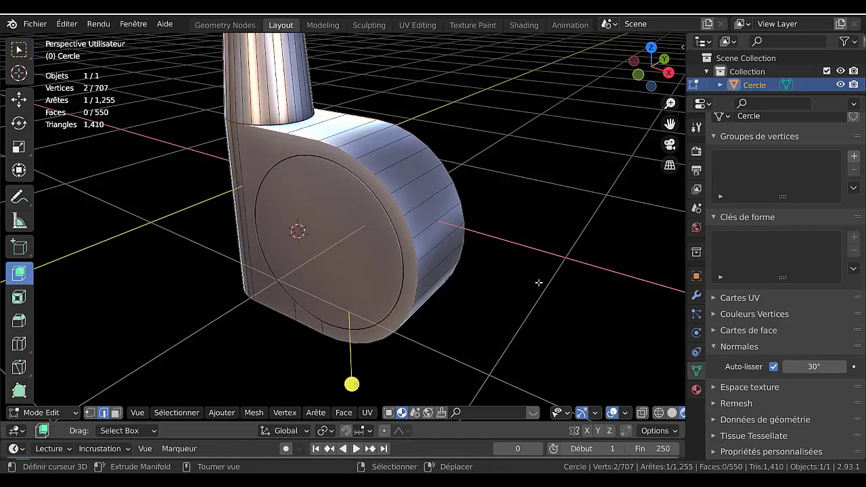
pyautogui.moveTo(538, 282); pyautogui.dragTo(381, 253, button='middle')
pyautogui.scroll(3, 325, 255)
pyautogui.hotkey('alt', 'a')
pyautogui.press('Tab')
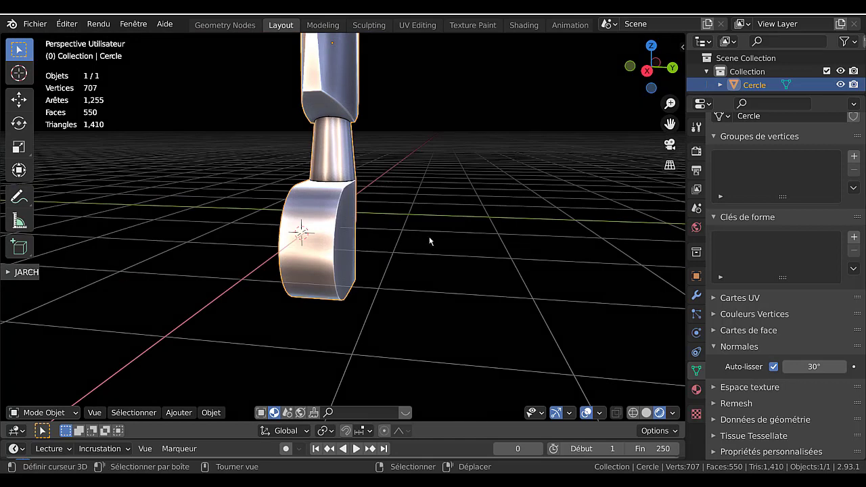
pyautogui.moveTo(338, 254)
pyautogui.mouseDown(button='middle')
pyautogui.moveTo(413, 246)
pyautogui.moveTo(352, 247)
pyautogui.mouseUp(button='middle')
pyautogui.moveTo(420, 247)
pyautogui.mouseDown(button='middle')
pyautogui.moveTo(415, 258)
pyautogui.moveTo(417, 241)
pyautogui.mouseUp(button='middle')
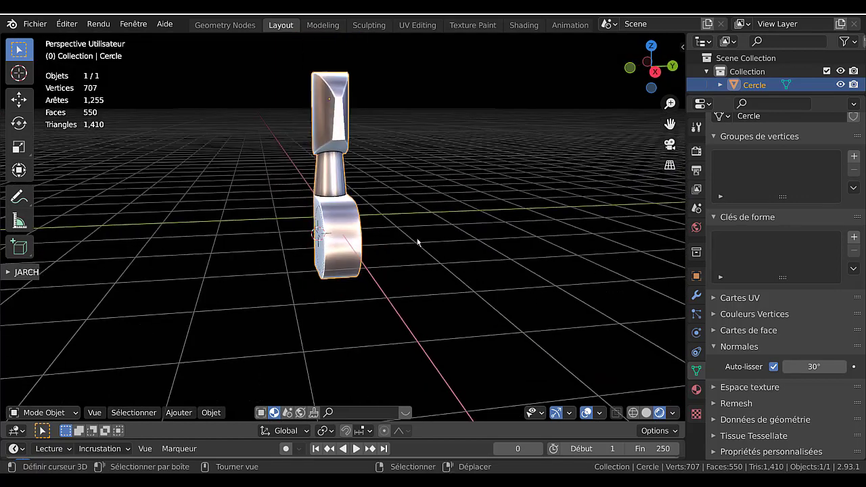
pyautogui.moveTo(317, 276); pyautogui.dragTo(382, 276, button='middle')
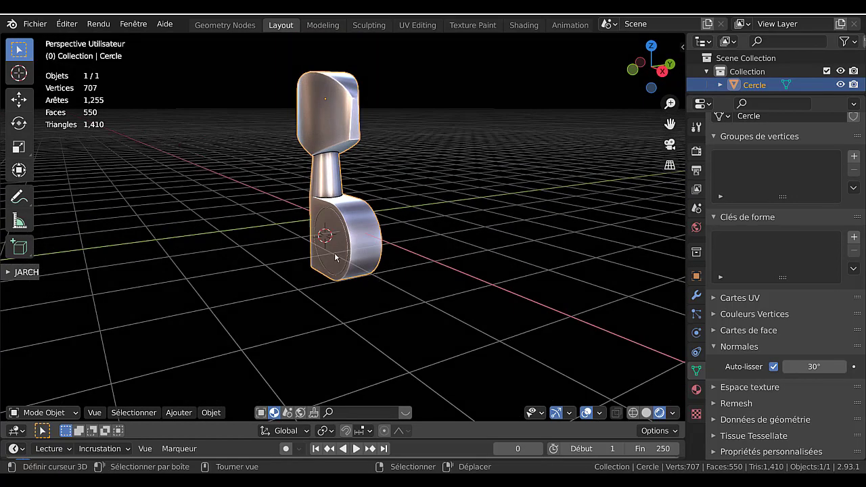
pyautogui.scroll(6, 337, 248)
# Duplicate the circular face inside the groove and move the copy about 1.086 m along the global Y axis
pyautogui.press('Tab')
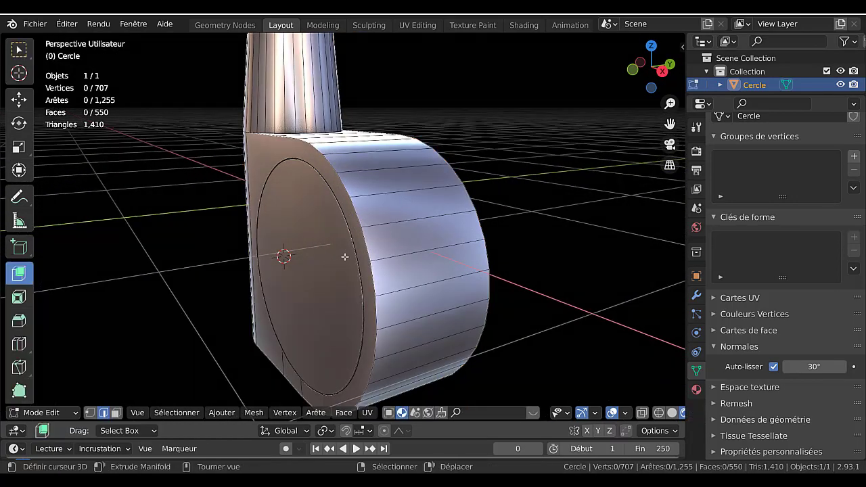
pyautogui.moveTo(344, 255); pyautogui.dragTo(378, 253, button='middle')
pyautogui.keyDown('alt'); pyautogui.click(414, 260); pyautogui.keyUp('alt')
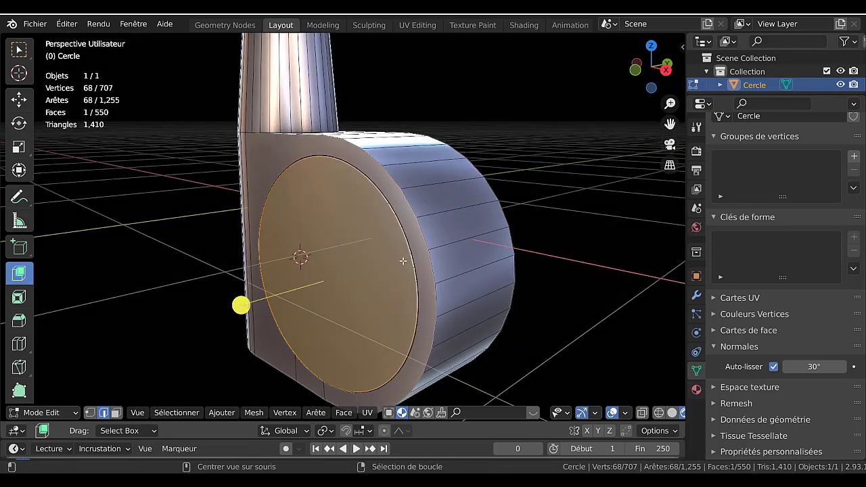
pyautogui.scroll(-5, 398, 267)
pyautogui.moveTo(397, 266); pyautogui.dragTo(350, 271, button='middle')
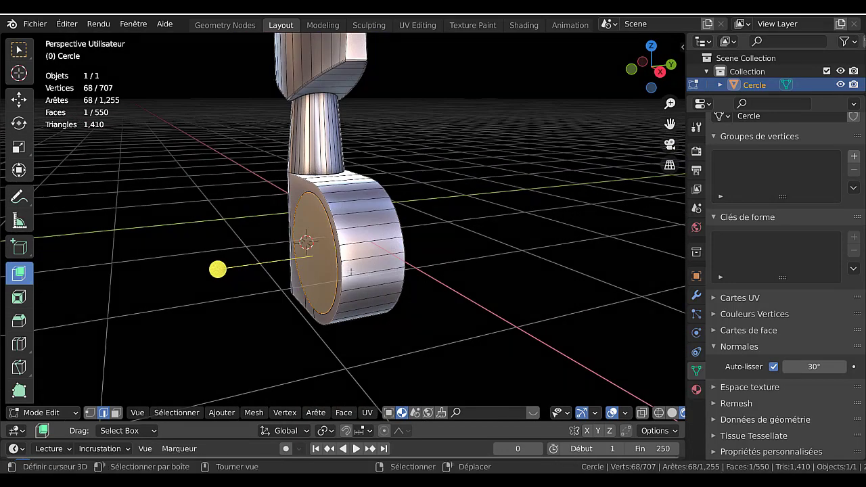
pyautogui.hotkey('shift', 'd')
pyautogui.rightClick(359, 275)
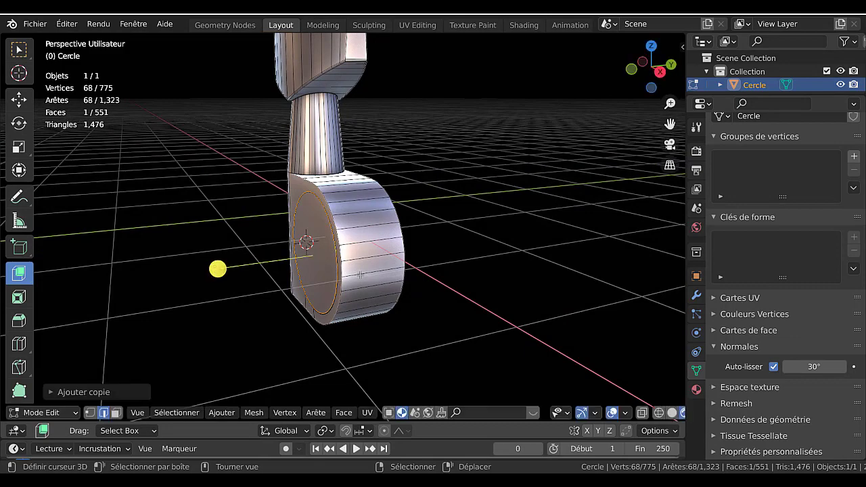
pyautogui.press('g')
pyautogui.press('y')
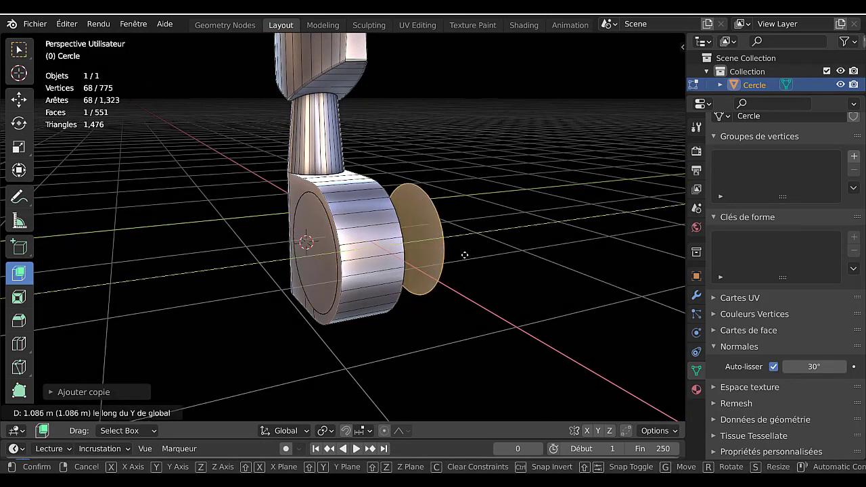
pyautogui.click(465, 255)
# Separate the duplicated disc from the mesh into its own object and return to object mode
pyautogui.moveTo(474, 254); pyautogui.dragTo(353, 281, button='middle')
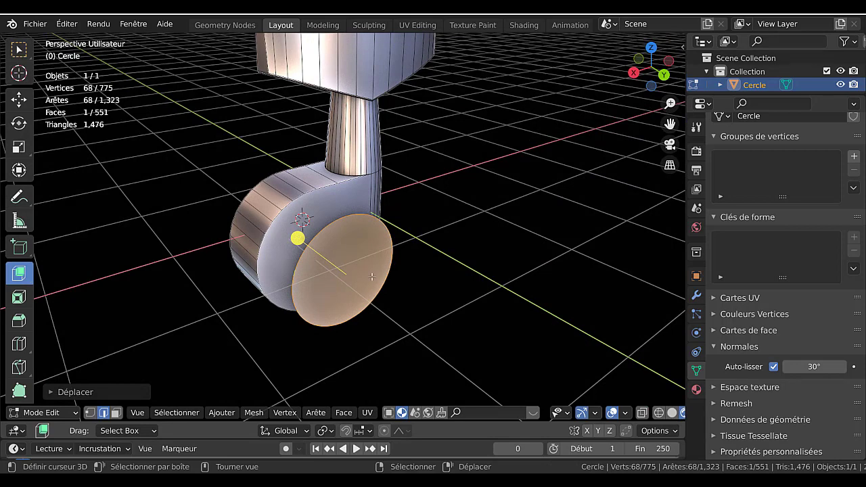
pyautogui.press('p')
pyautogui.click(366, 272)
pyautogui.press('Tab')
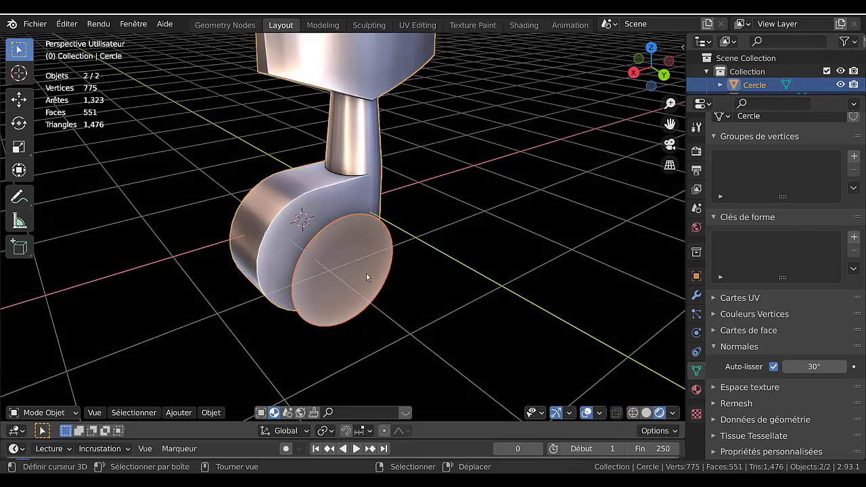
# Enter edit mode on the separated disc and delete only its face, leaving the circular edge ring
pyautogui.click(346, 269)
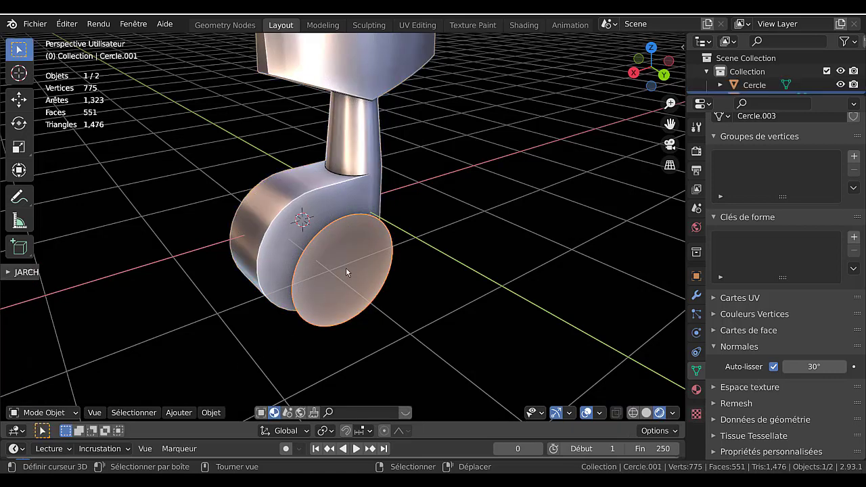
pyautogui.press('Tab')
pyautogui.click(116, 412)
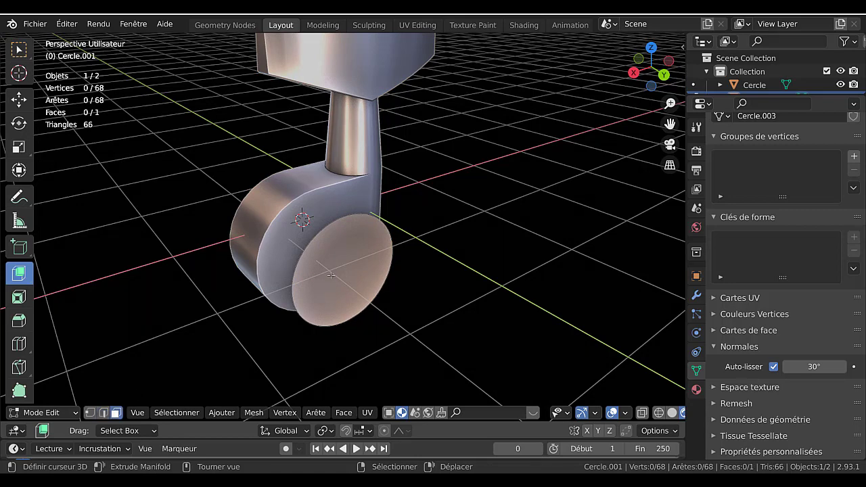
pyautogui.click(350, 254)
pyautogui.moveTo(350, 254); pyautogui.dragTo(342, 276, button='middle')
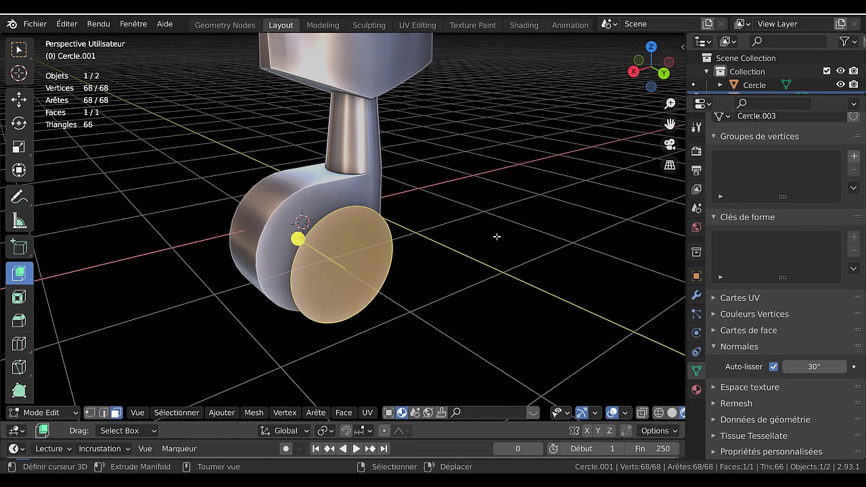
pyautogui.press('x')
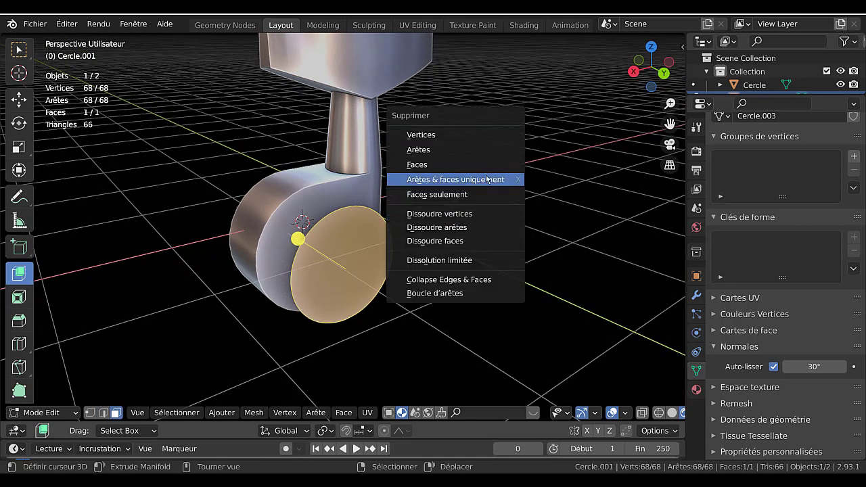
pyautogui.click(478, 195)
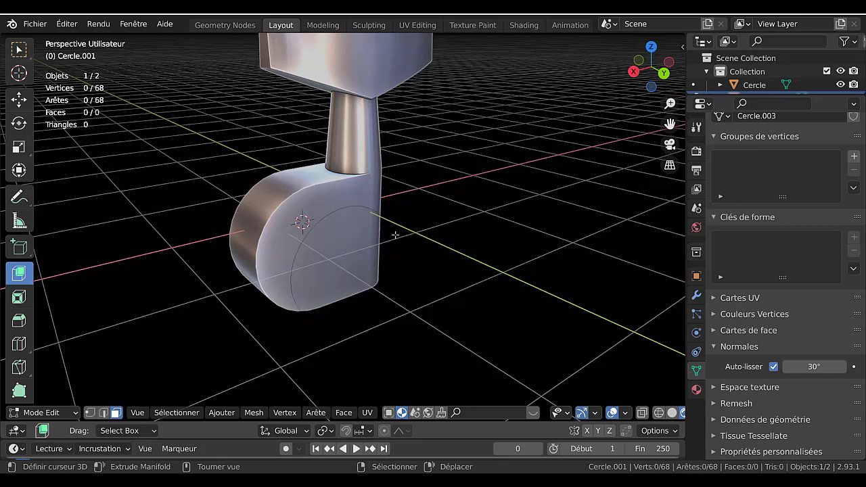
# Select the whole ring and scale it uniformly to about 0.69 in the back orthographic view
pyautogui.press('a')
pyautogui.moveTo(415, 252); pyautogui.dragTo(463, 262, button='middle')
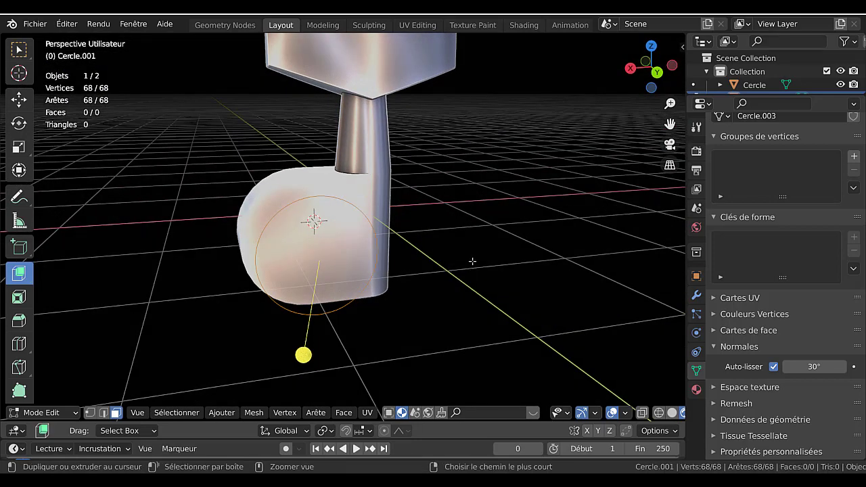
pyautogui.press('ctrl+KP_1')
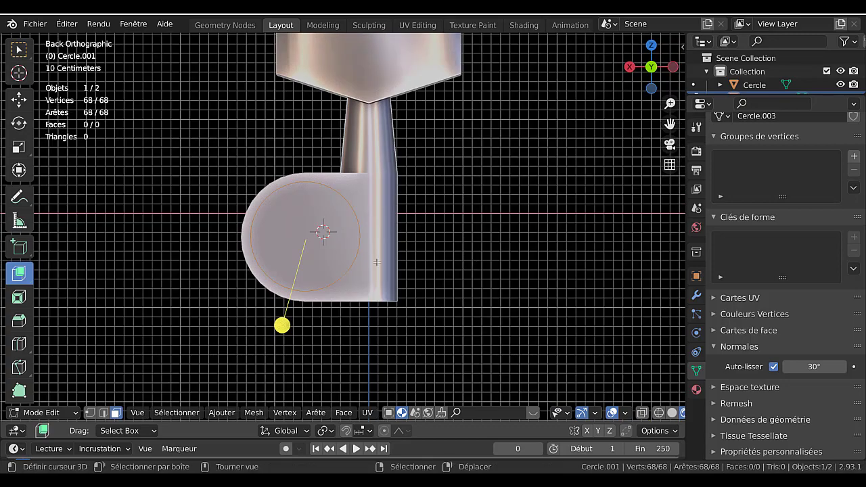
pyautogui.scroll(1, 376, 262)
pyautogui.press('s')
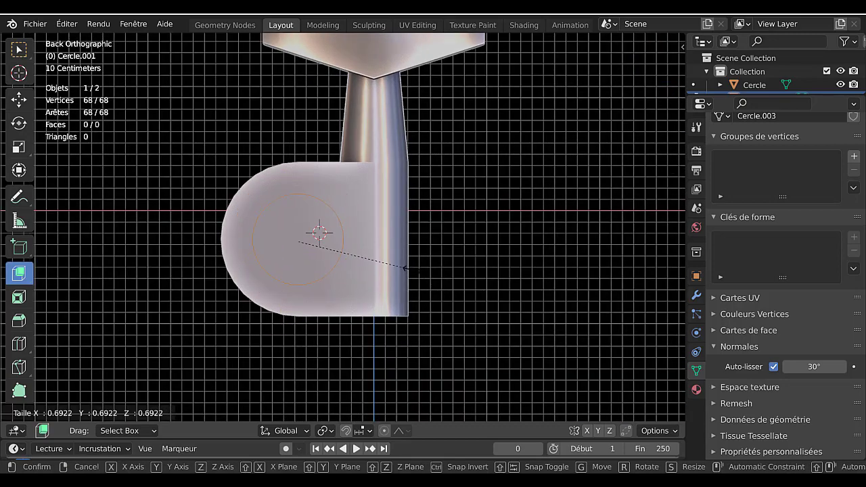
pyautogui.click(397, 274)
pyautogui.keyDown('shift'); pyautogui.moveTo(400, 271); pyautogui.dragTo(489, 270, button='middle'); pyautogui.keyUp('shift')
pyautogui.scroll(2, 451, 262)
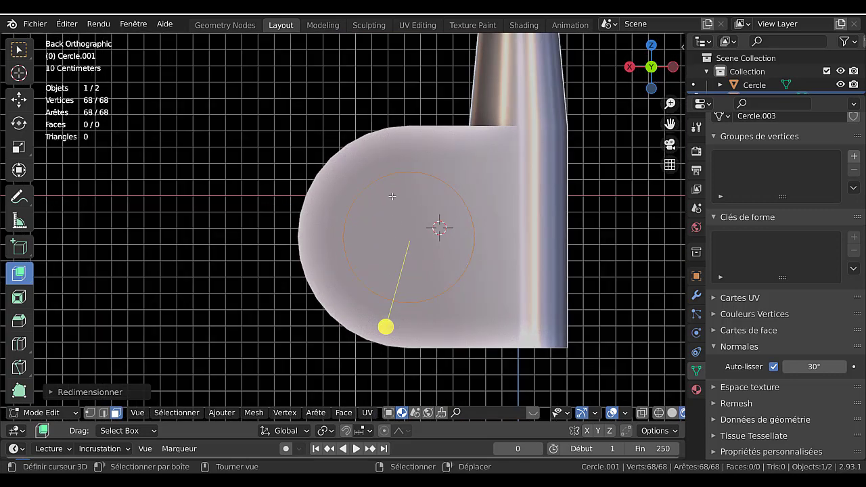
pyautogui.scroll(-2, 404, 211)
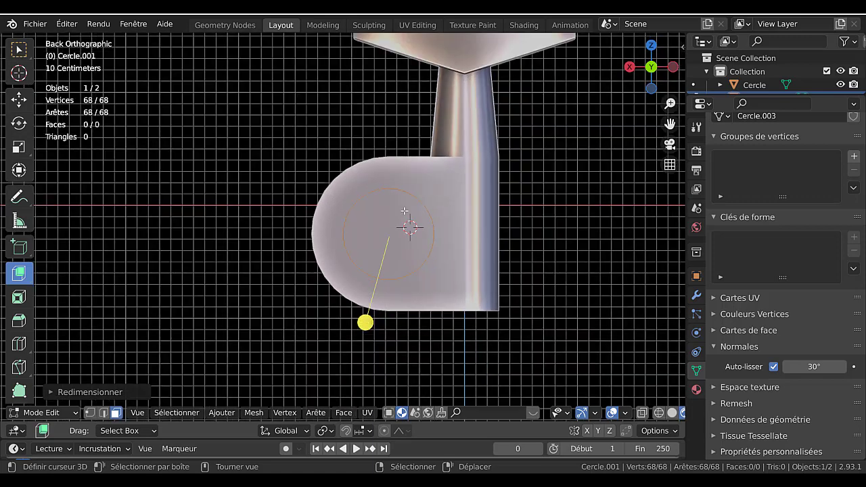
# Reposition the ring along the global Y axis so it stands clear of the rounded block's flat side
pyautogui.moveTo(414, 225); pyautogui.dragTo(366, 315, button='middle')
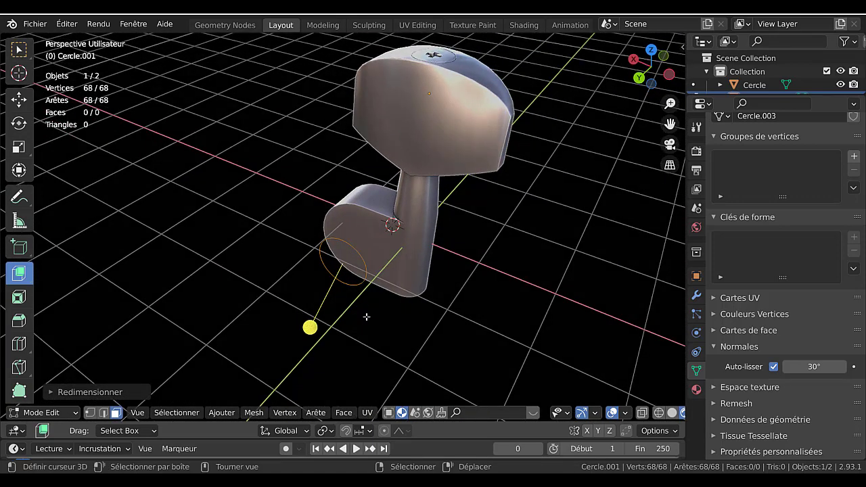
pyautogui.press('g')
pyautogui.press('y')
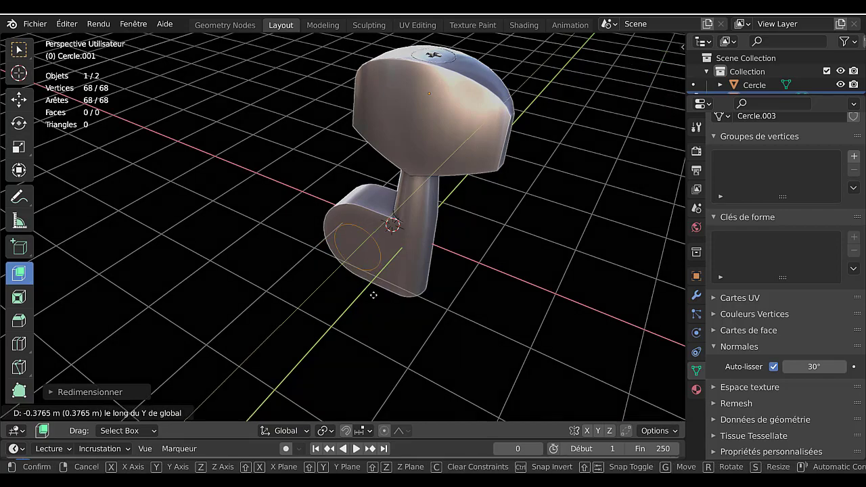
pyautogui.click(374, 295)
pyautogui.moveTo(384, 280); pyautogui.dragTo(397, 249, button='middle')
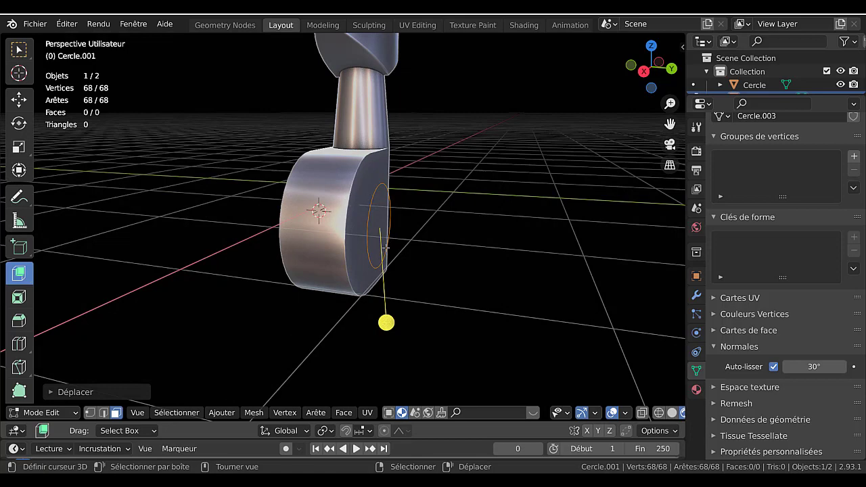
pyautogui.press('g')
pyautogui.press('y')
pyautogui.click(531, 261)
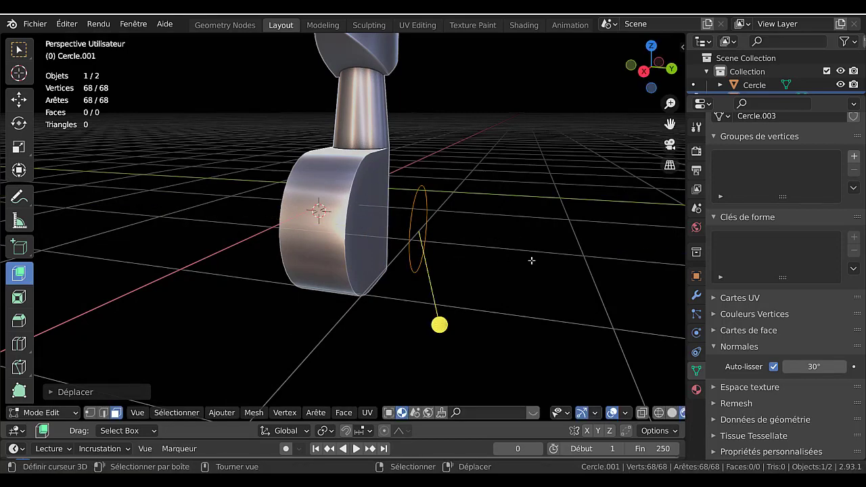
# View the model straight from the back in orthographic mode and switch the viewport to solid shading
pyautogui.press('KP_1')
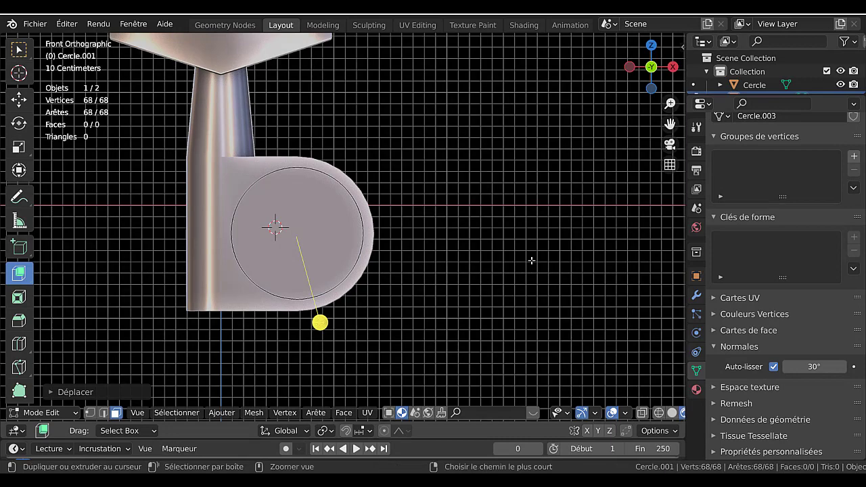
pyautogui.press('ctrl+KP_1')
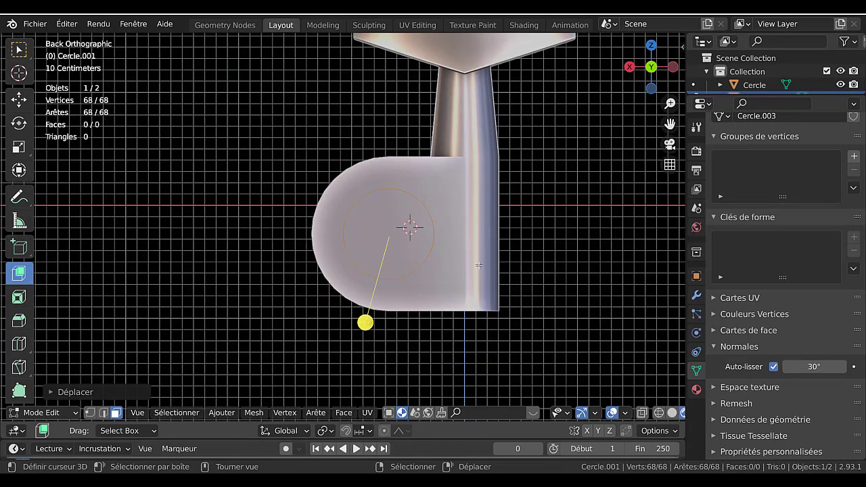
pyautogui.scroll(-2, 431, 238)
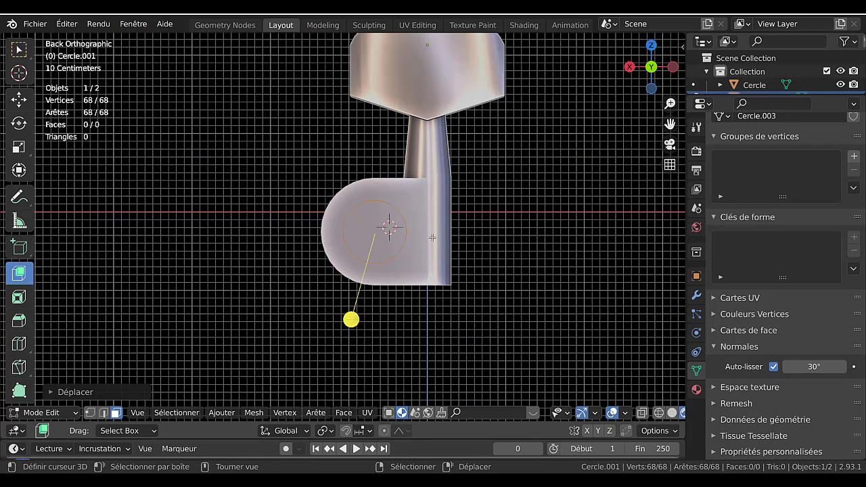
pyautogui.scroll(1, 438, 229)
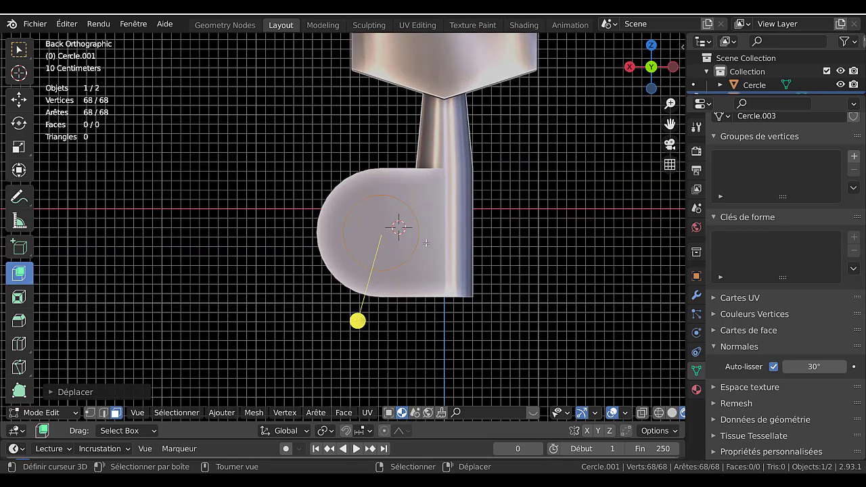
pyautogui.scroll(-2, 487, 236)
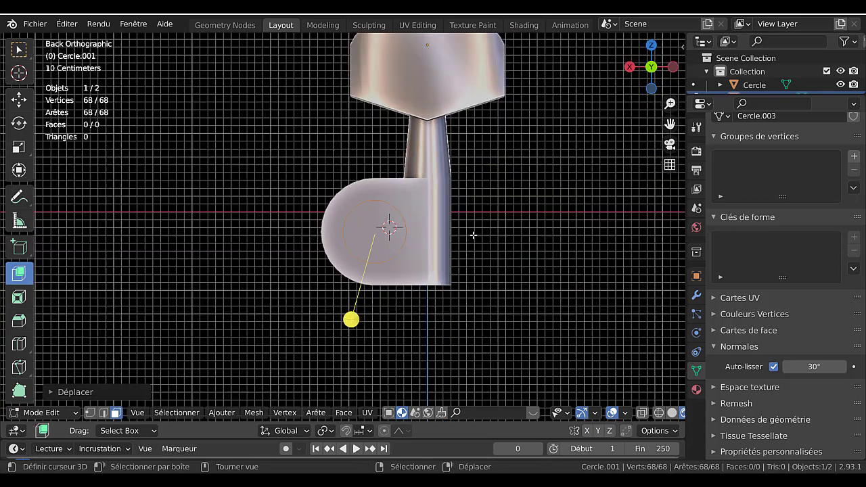
pyautogui.click(671, 416)
pyautogui.keyDown('shift'); pyautogui.moveTo(516, 302); pyautogui.dragTo(487, 318, button='middle'); pyautogui.keyUp('shift')
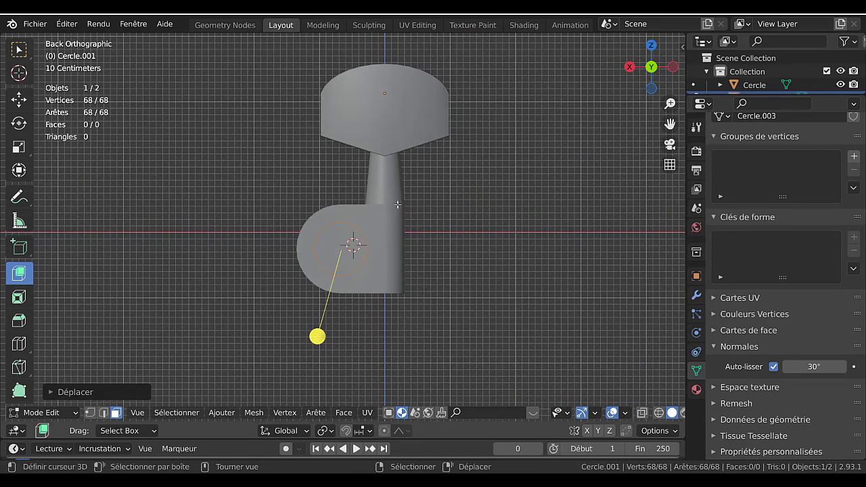
# Select the ring together with Cercle as the active object and knife-project the ring onto Cercle's mesh in edit mode
pyautogui.hotkey('alt', 'a')
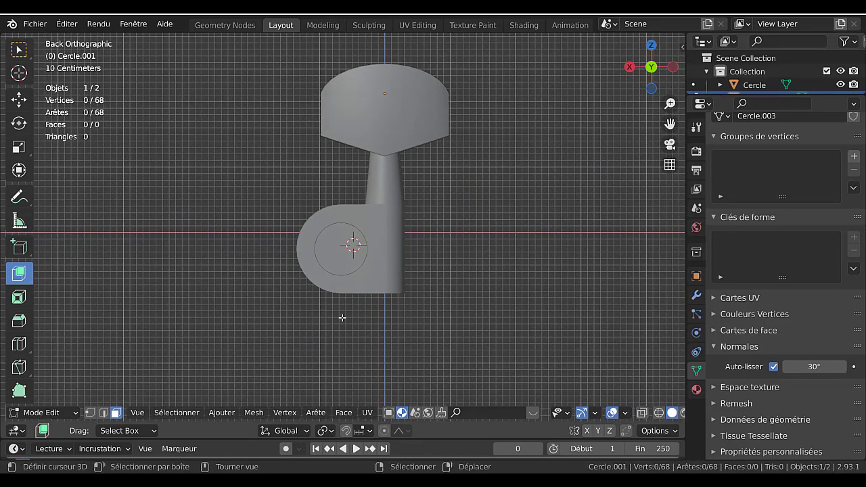
pyautogui.press('Tab')
pyautogui.scroll(2, 388, 274)
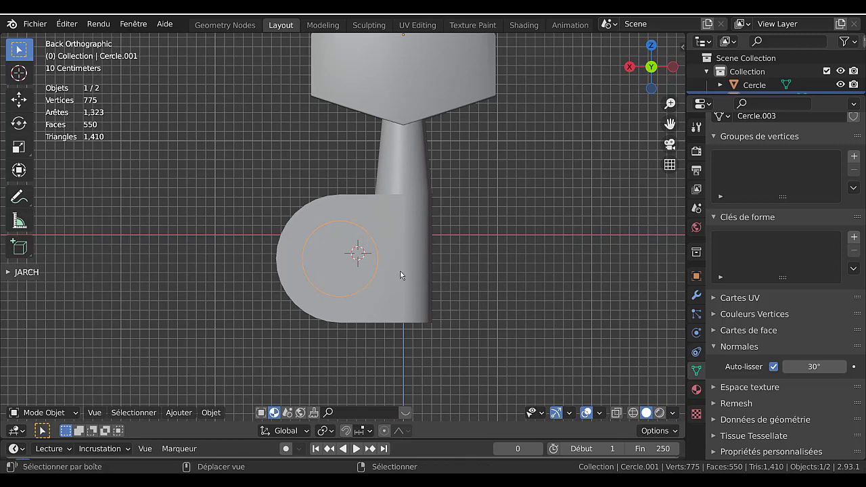
pyautogui.keyDown('shift'); pyautogui.click(399, 275); pyautogui.keyUp('shift')
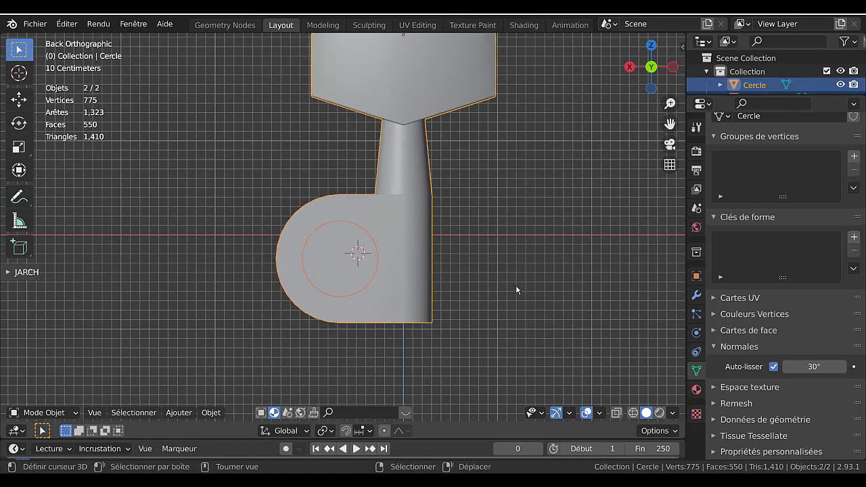
pyautogui.press('Tab')
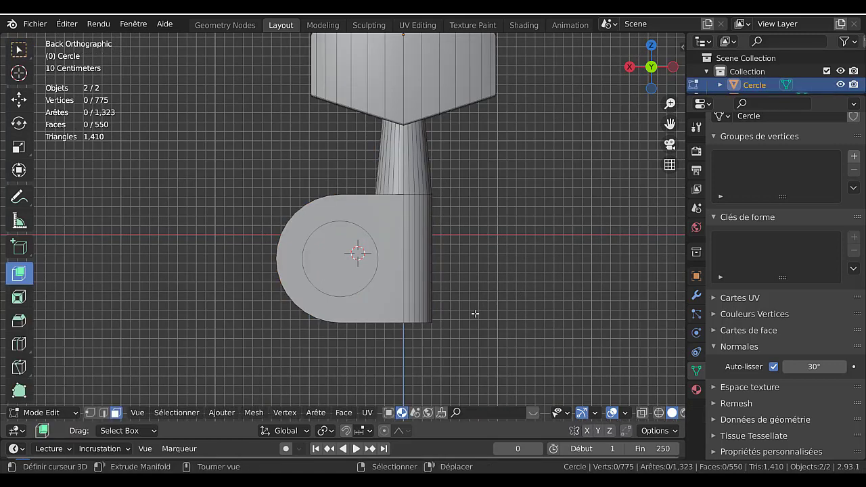
pyautogui.click(259, 415)
pyautogui.moveTo(225, 415)
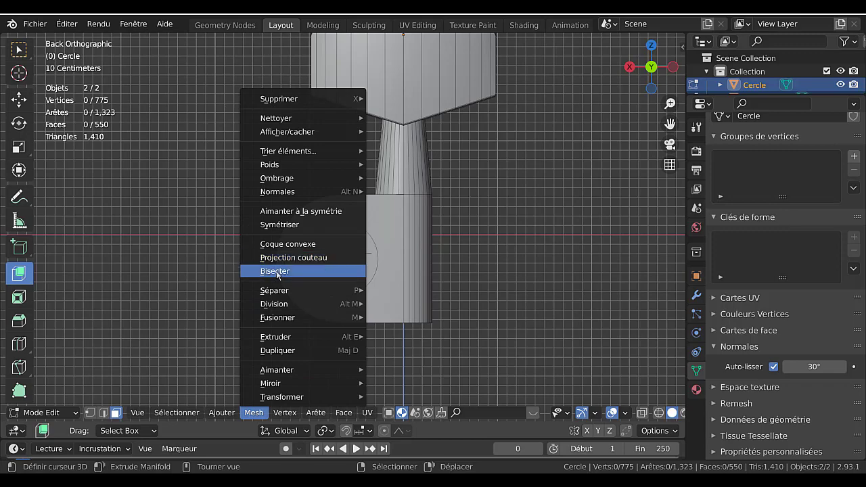
pyautogui.click(278, 258)
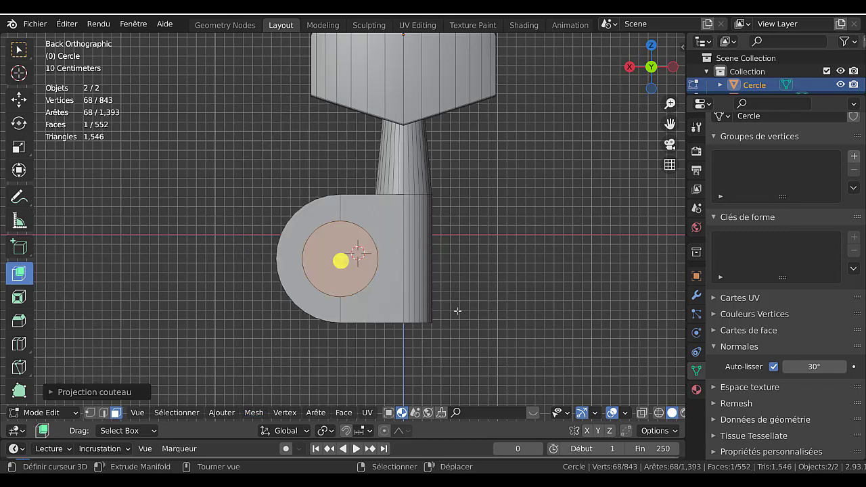
pyautogui.moveTo(450, 292); pyautogui.dragTo(359, 354, button='middle')
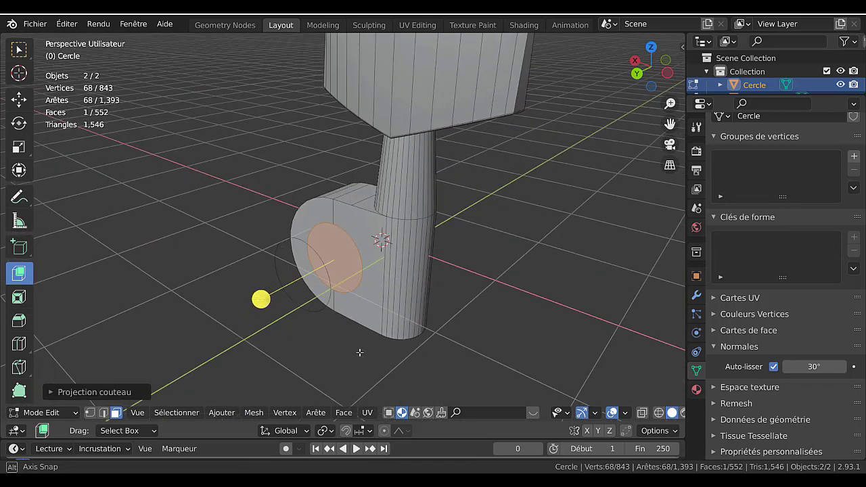
# Return to object mode and delete the Cercle.001 ring object
pyautogui.press('Tab')
pyautogui.keyDown('alt'); pyautogui.click(323, 309); pyautogui.keyUp('alt')
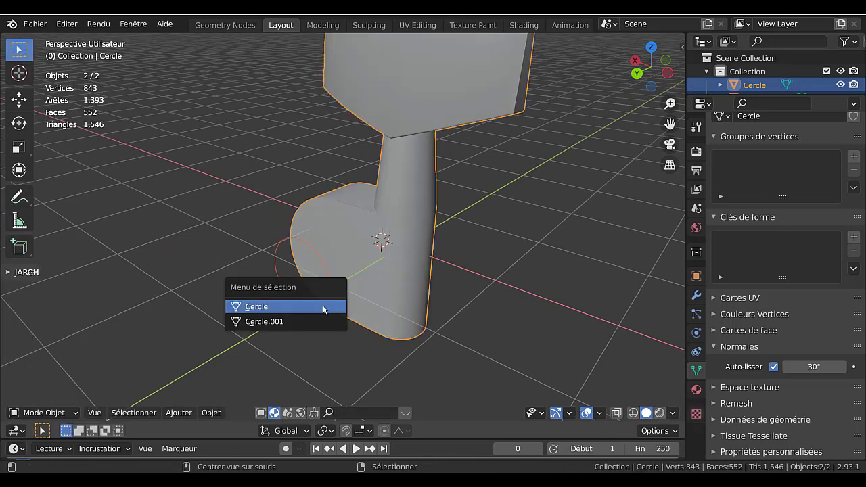
pyautogui.click(277, 271)
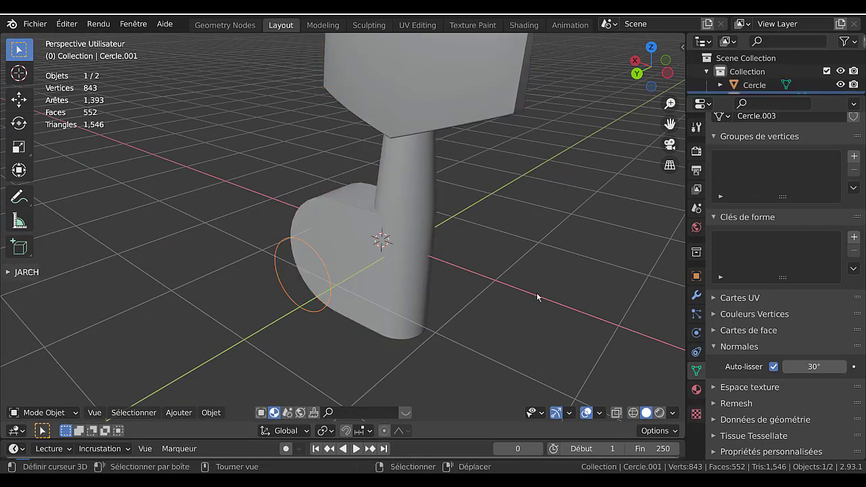
pyautogui.press('x')
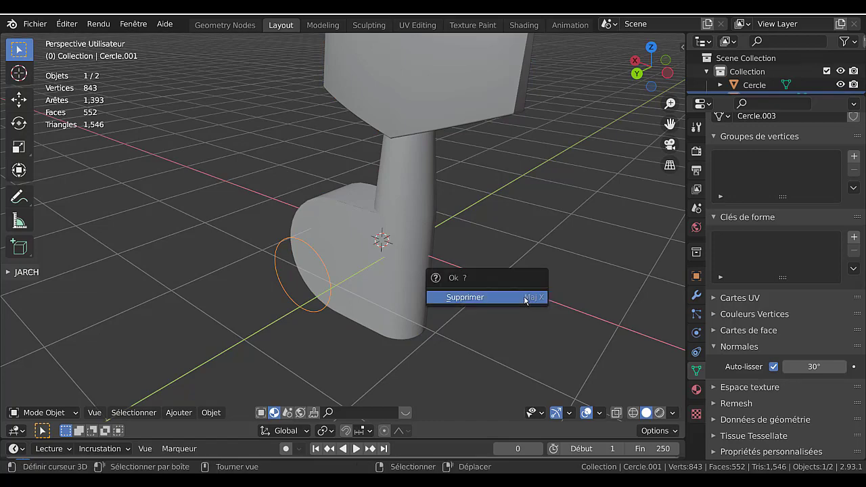
pyautogui.click(512, 298)
# Reopen Cercle in edit mode and extrude the projected circular face outward with Extrude Manifold to form a long cylinder
pyautogui.click(402, 283)
pyautogui.press('Tab')
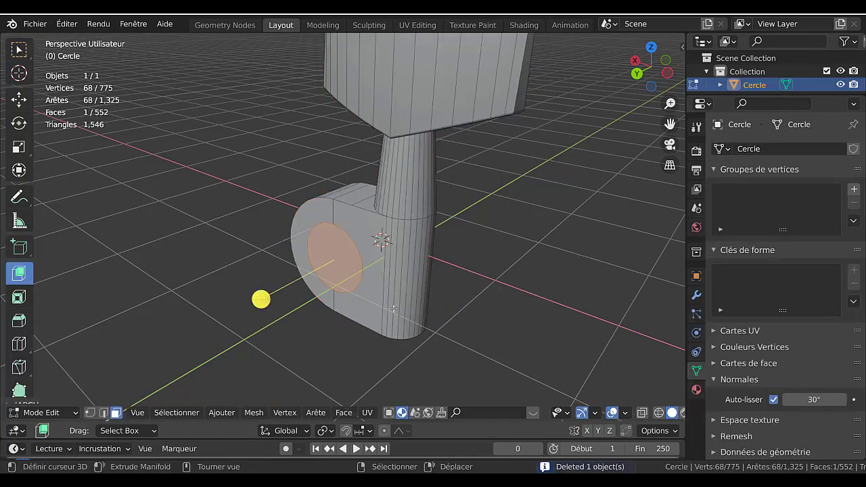
pyautogui.moveTo(416, 302); pyautogui.dragTo(465, 307, button='middle')
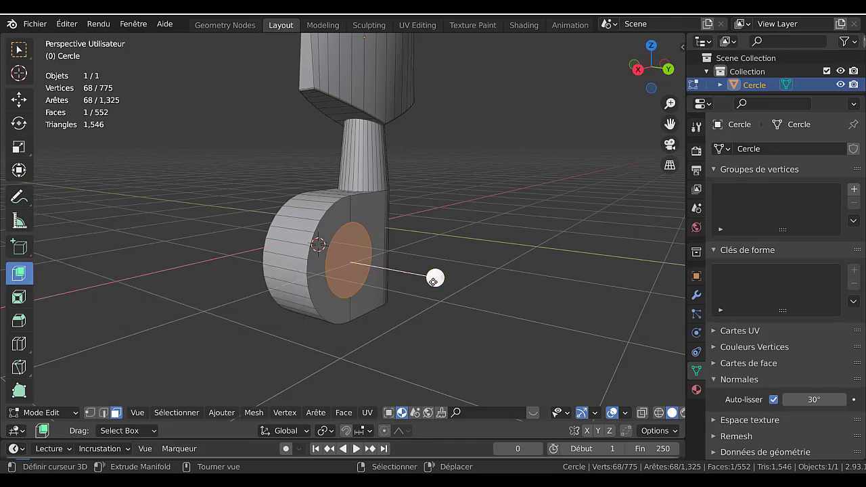
pyautogui.moveTo(433, 282); pyautogui.dragTo(507, 286)
pyautogui.moveTo(507, 286); pyautogui.dragTo(555, 282, button='middle')
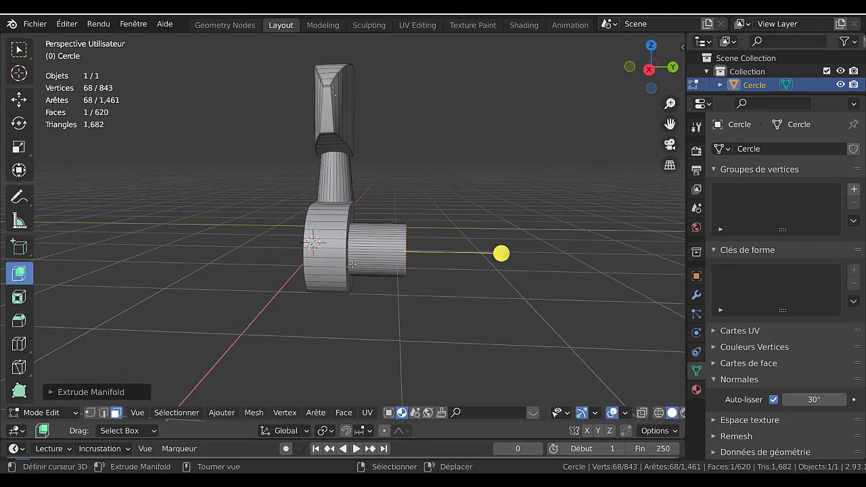
pyautogui.moveTo(503, 262); pyautogui.dragTo(516, 264)
pyautogui.moveTo(516, 264); pyautogui.dragTo(376, 310, button='middle')
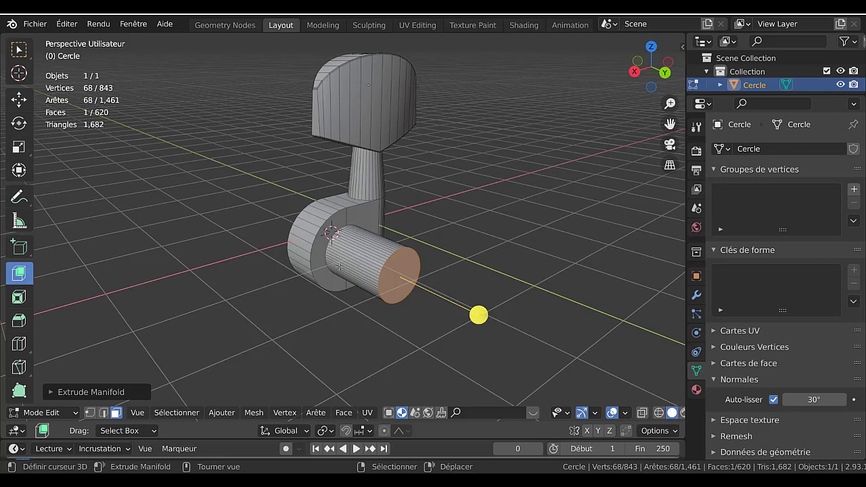
pyautogui.moveTo(339, 267); pyautogui.dragTo(397, 274, button='middle')
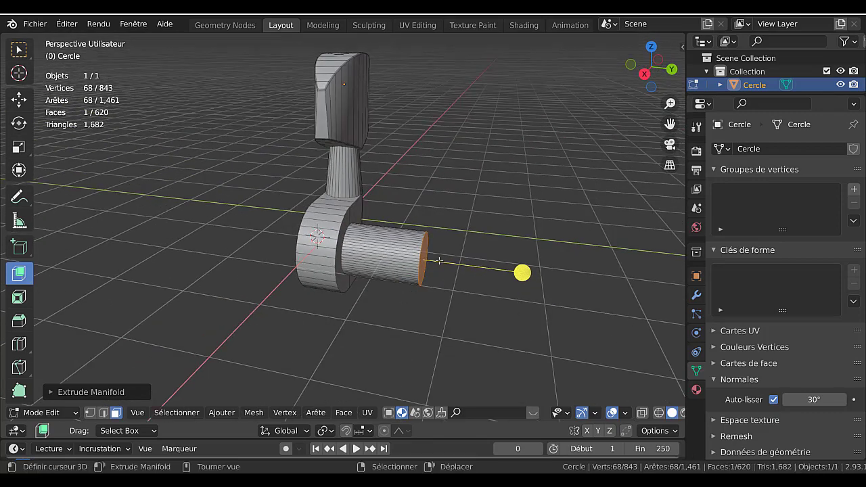
# Extrude the cylinder's circular end face a short distance further outward to add a narrow end band
pyautogui.moveTo(433, 264); pyautogui.dragTo(364, 253, button='middle')
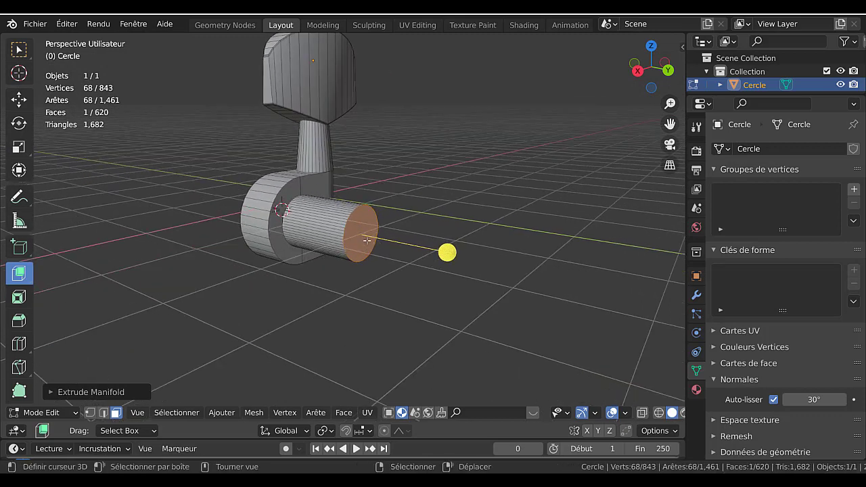
pyautogui.scroll(2, 369, 244)
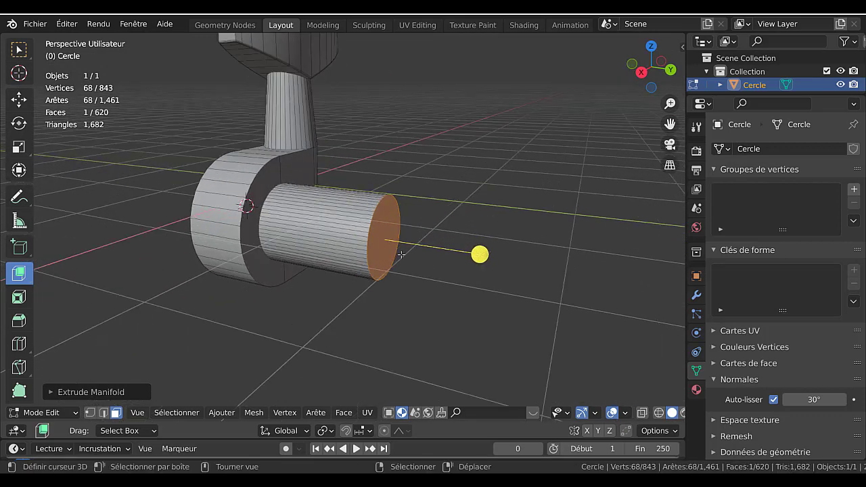
pyautogui.keyDown('shift'); pyautogui.moveTo(401, 255); pyautogui.dragTo(334, 241, button='middle'); pyautogui.keyUp('shift')
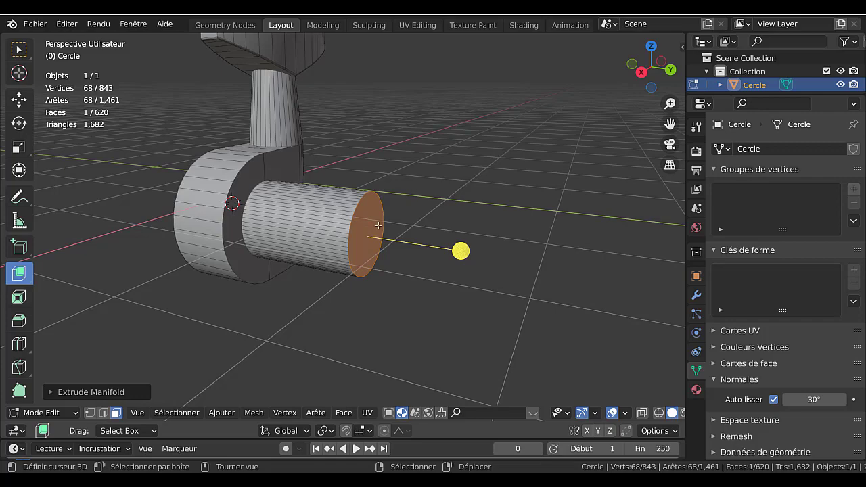
pyautogui.moveTo(463, 250); pyautogui.dragTo(426, 251, button='middle')
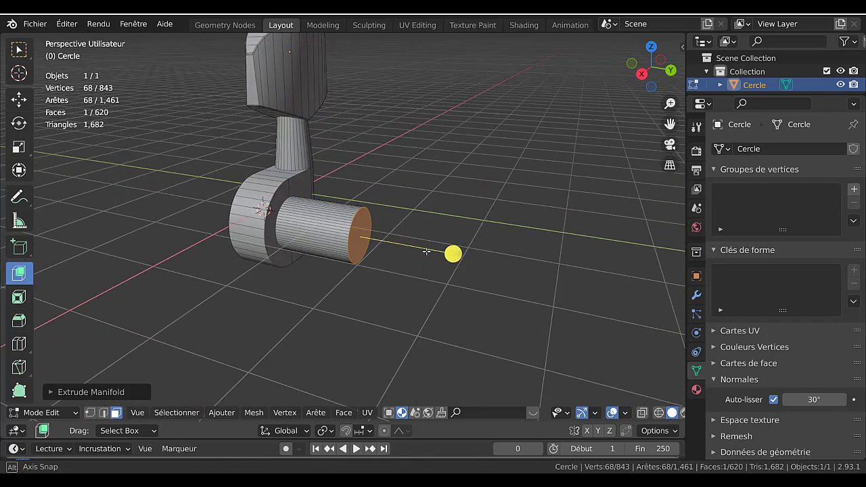
pyautogui.press('e')
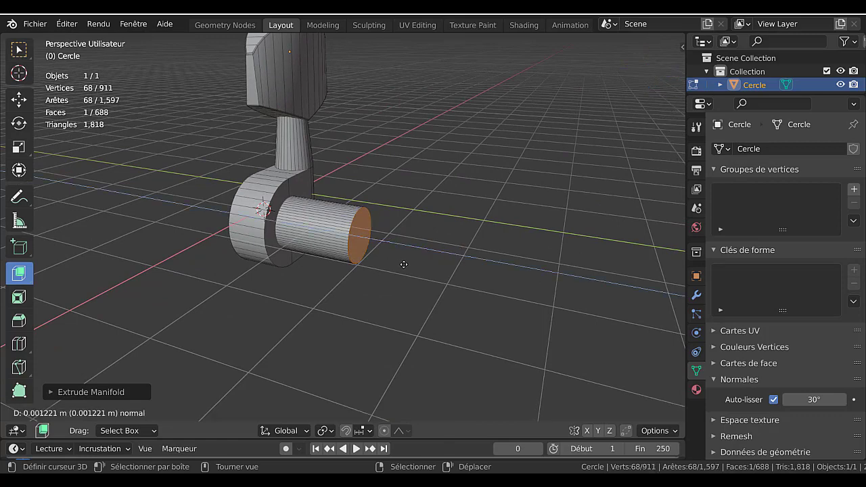
pyautogui.click(398, 265)
# Select the face loop of the narrow end band and extrude it along its normals to form a raised collar
pyautogui.scroll(3, 370, 231)
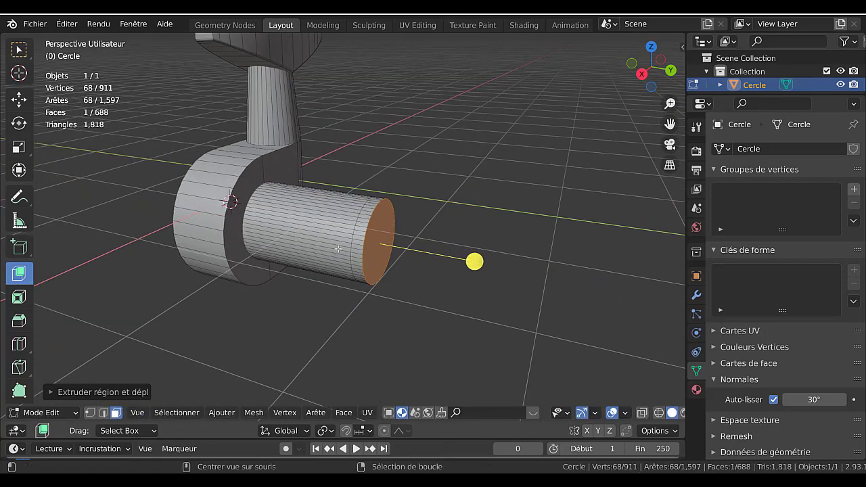
pyautogui.keyDown('alt'); pyautogui.click(358, 230); pyautogui.keyUp('alt')
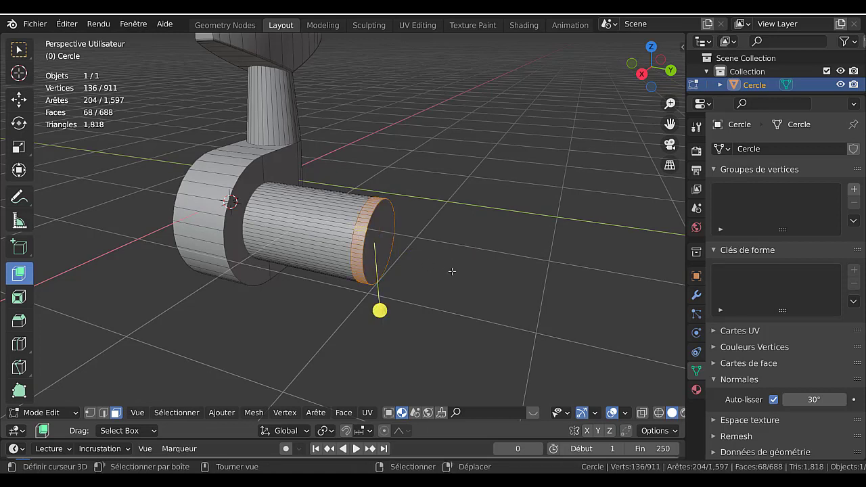
pyautogui.hotkey('alt', 'e')
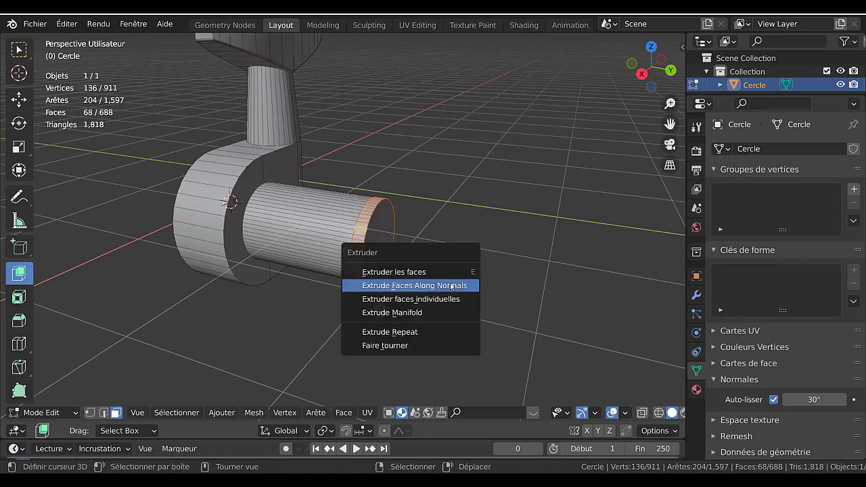
pyautogui.click(451, 284)
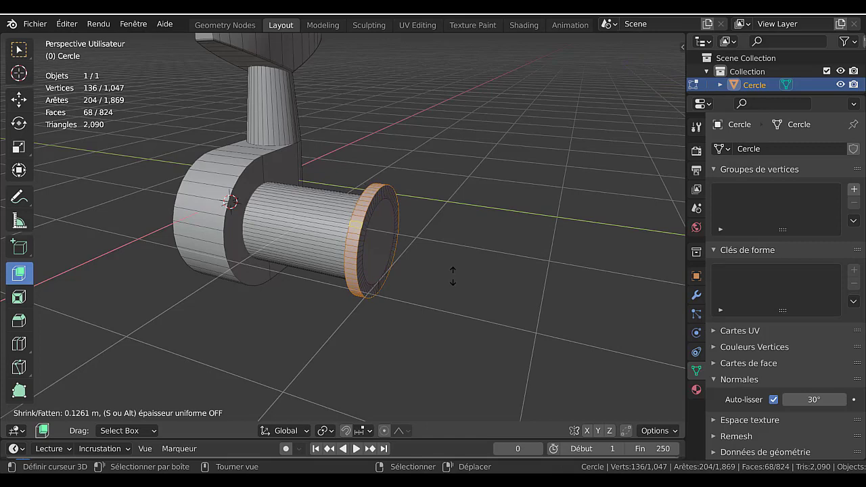
pyautogui.click(453, 279)
# Extrude the end face beyond the collar into a second long section and scale it down to about 0.63 to taper the shaft
pyautogui.click(383, 244)
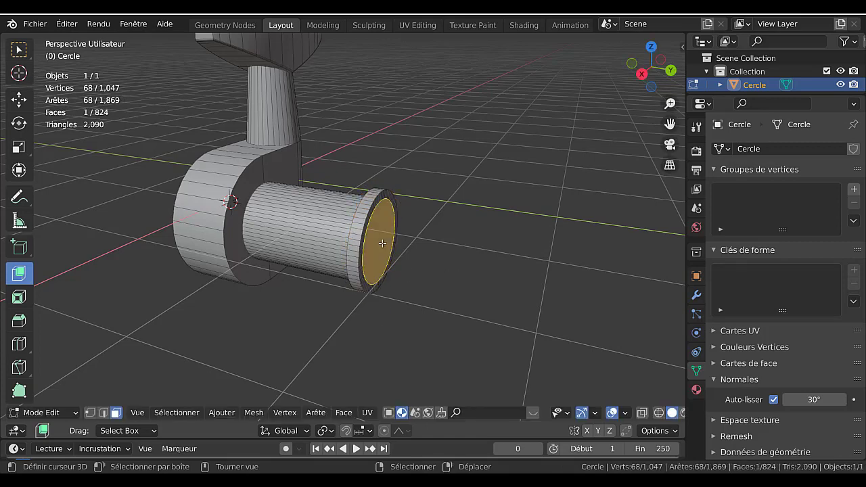
pyautogui.scroll(-2, 415, 270)
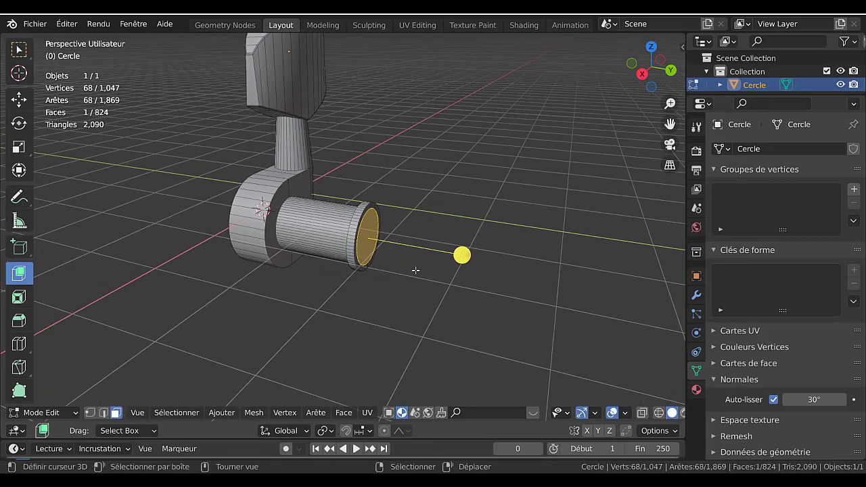
pyautogui.moveTo(460, 255); pyautogui.dragTo(570, 273)
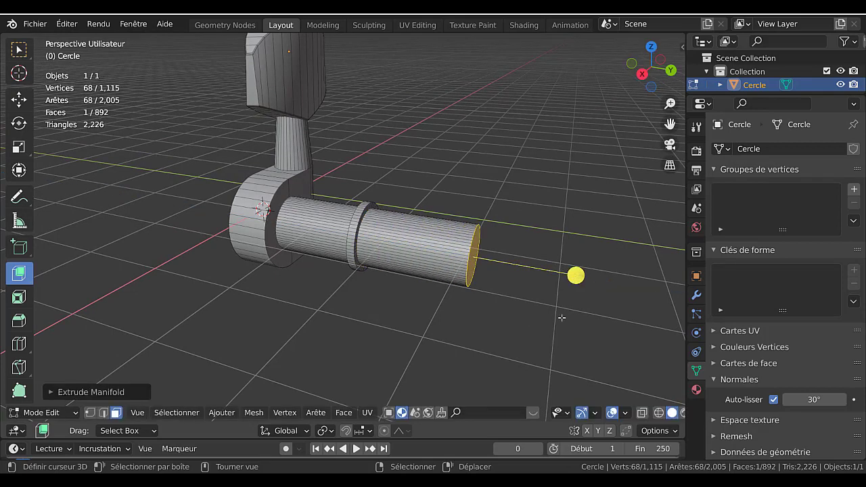
pyautogui.press('s')
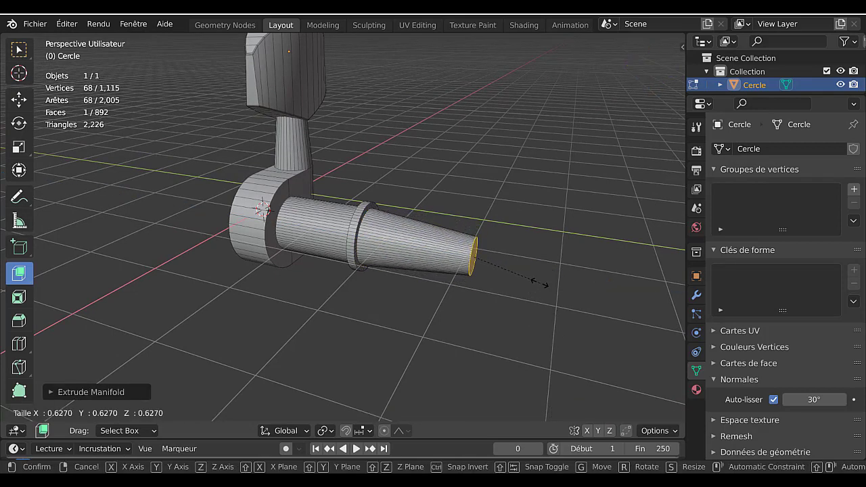
pyautogui.click(536, 282)
# Extrude the tapered tip slightly and extrude the new side face loop along its normals to form a small end collar
pyautogui.moveTo(575, 275); pyautogui.dragTo(583, 277)
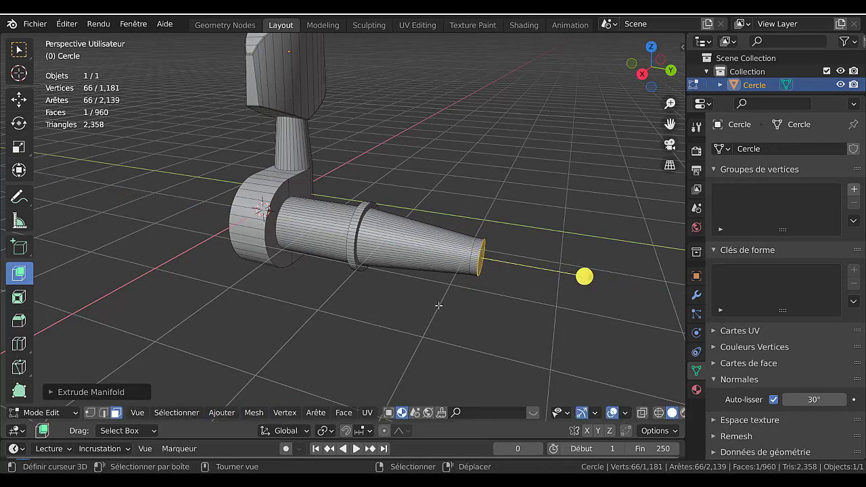
pyautogui.keyDown('shift'); pyautogui.moveTo(438, 305); pyautogui.dragTo(388, 291, button='middle'); pyautogui.keyUp('shift')
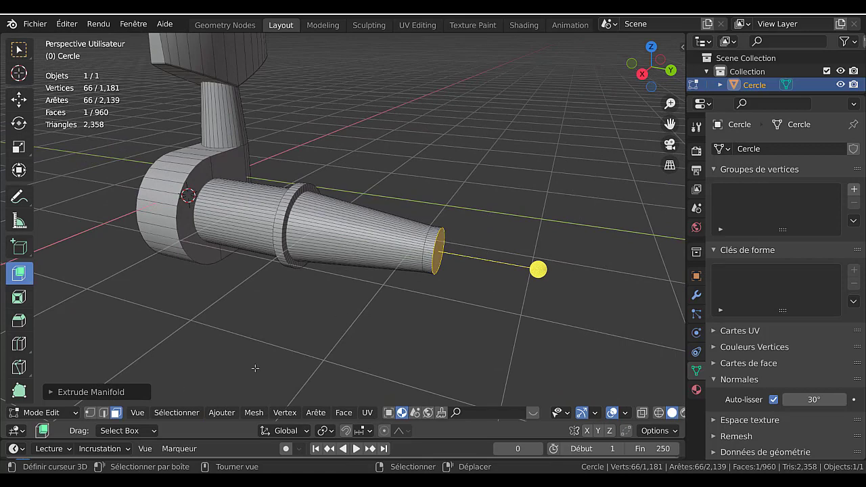
pyautogui.scroll(1, 450, 257)
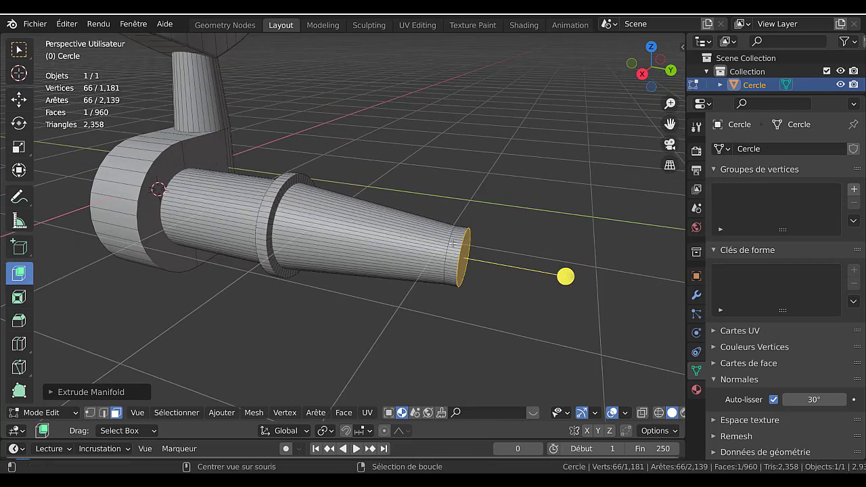
pyautogui.keyDown('alt'); pyautogui.click(454, 238); pyautogui.keyUp('alt')
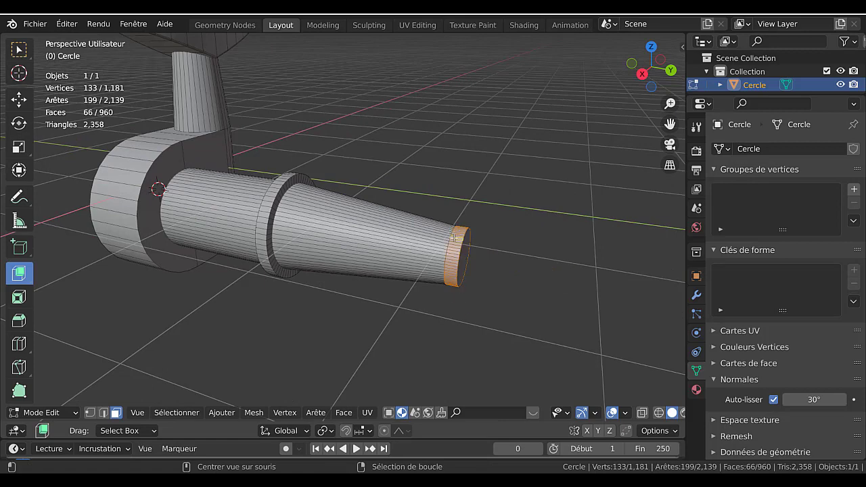
pyautogui.hotkey('alt', 'e')
pyautogui.click(541, 323)
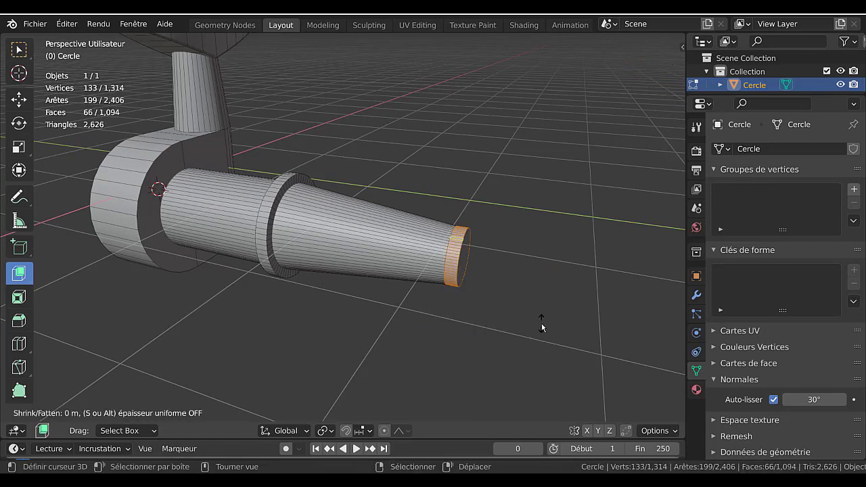
pyautogui.click(541, 319)
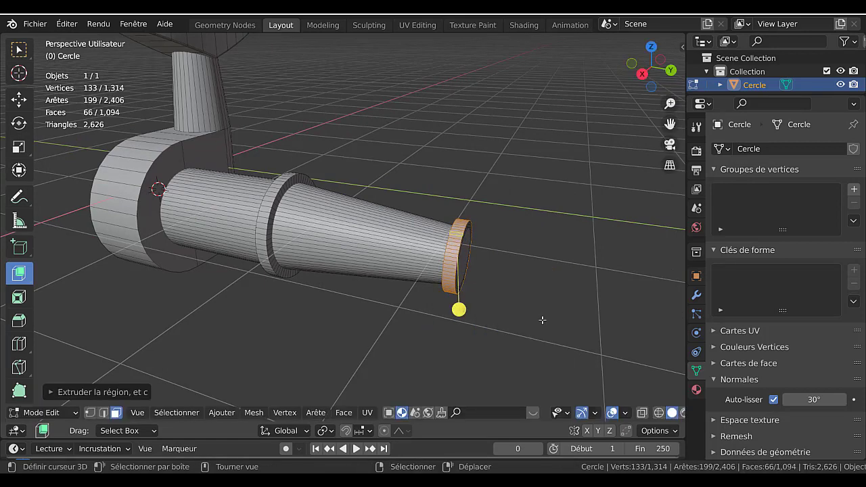
# Examine the collared, tapered shaft in object mode from several angles and straight from the right, using rendered shading
pyautogui.press('Tab')
pyautogui.moveTo(519, 320); pyautogui.dragTo(556, 317, button='middle')
pyautogui.press('Tab')
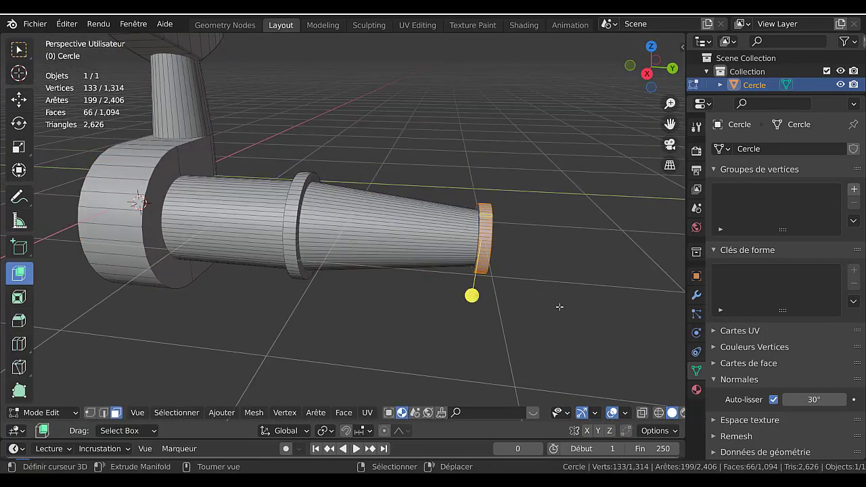
pyautogui.scroll(4, 489, 304)
pyautogui.moveTo(492, 303); pyautogui.dragTo(503, 300, button='middle')
pyautogui.press('Tab')
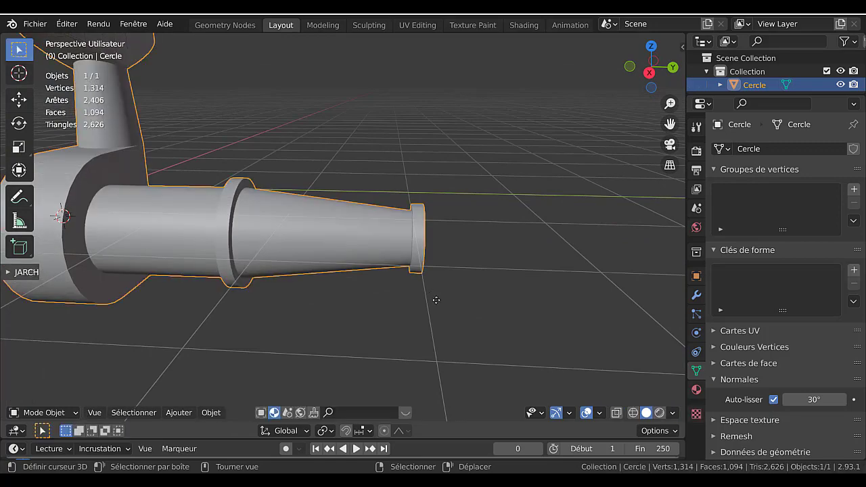
pyautogui.scroll(-5, 429, 301)
pyautogui.moveTo(425, 302); pyautogui.dragTo(453, 295, button='middle')
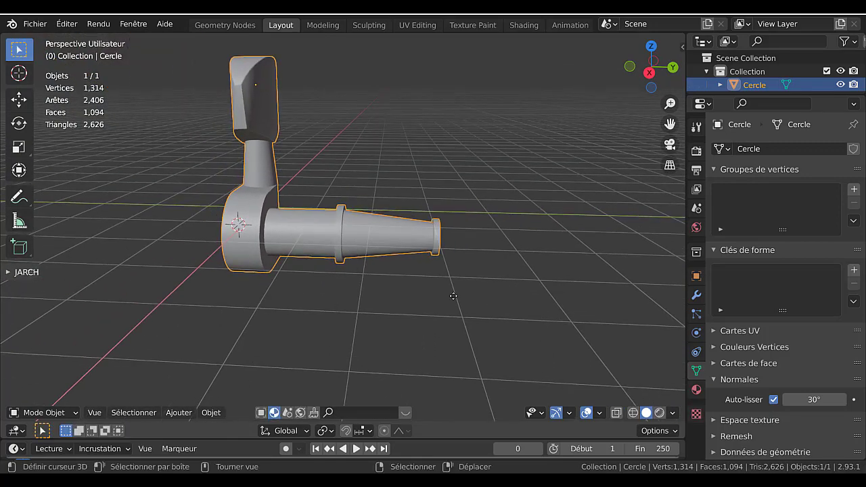
pyautogui.press('KP_1')
pyautogui.press('KP_3')
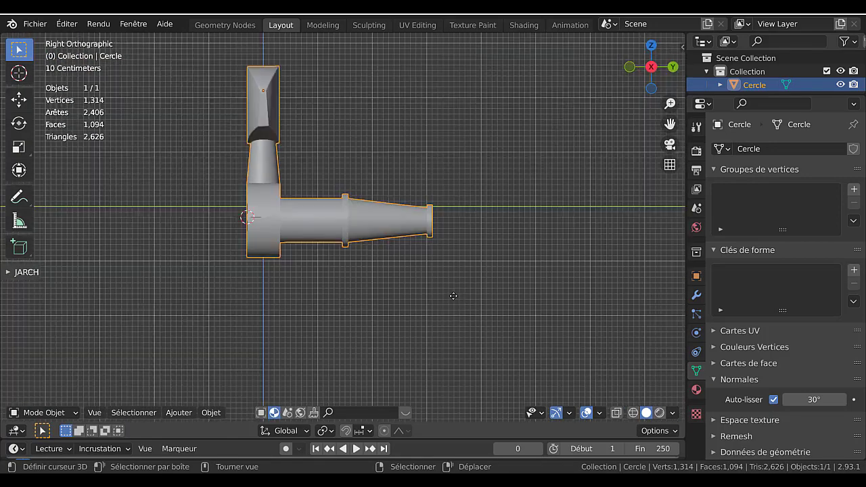
pyautogui.scroll(2, 453, 295)
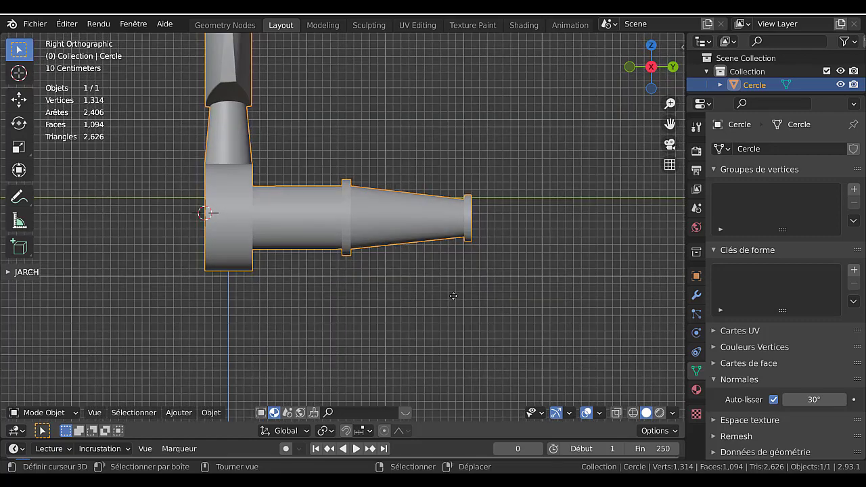
pyautogui.click(659, 413)
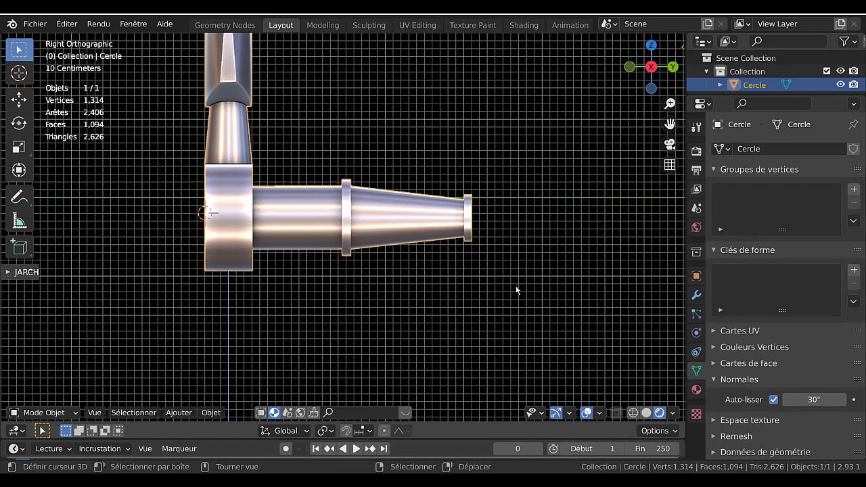
pyautogui.moveTo(473, 298)
pyautogui.mouseDown(button='middle')
pyautogui.moveTo(441, 317)
pyautogui.moveTo(534, 311)
pyautogui.mouseUp(button='middle')
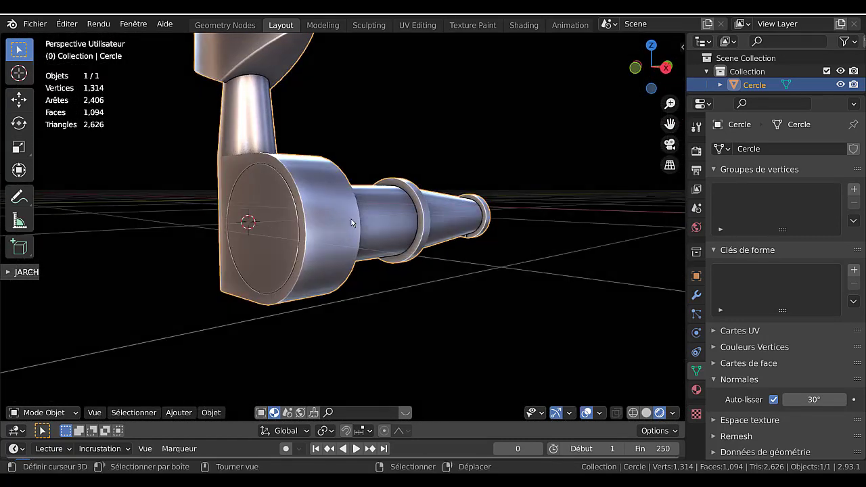
# Add a loop cut around the rounded block's curved side in edit mode and slide it about 0.33 toward the shaft
pyautogui.press('Tab')
pyautogui.moveTo(344, 221); pyautogui.dragTo(393, 211, button='middle')
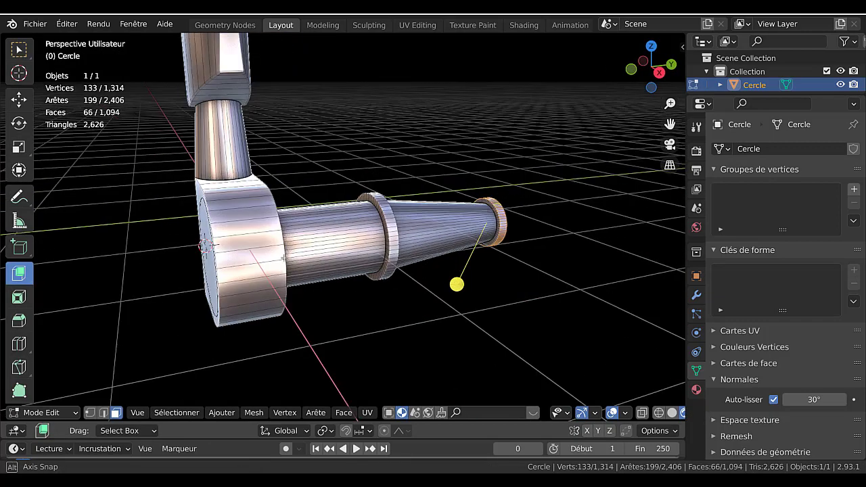
pyautogui.moveTo(284, 259)
pyautogui.mouseDown(button='middle')
pyautogui.moveTo(306, 230)
pyautogui.moveTo(289, 254)
pyautogui.mouseUp(button='middle')
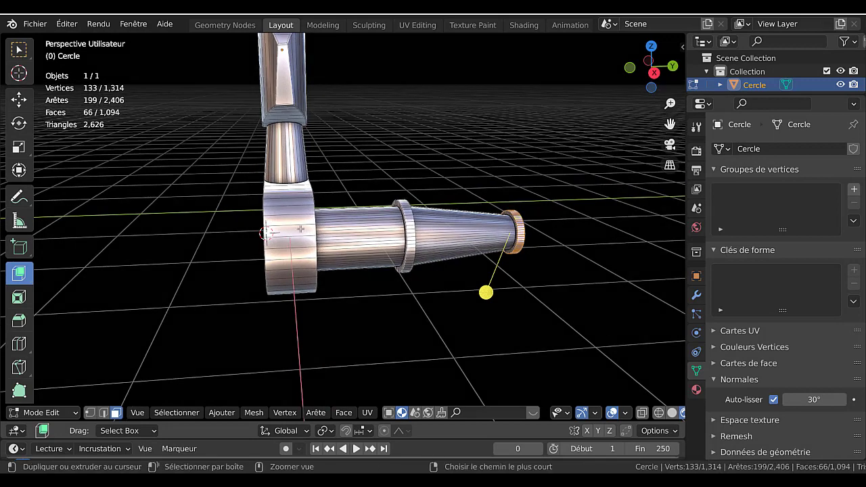
pyautogui.hotkey('ctrl', 'r')
pyautogui.click(300, 229)
pyautogui.rightClick(301, 231)
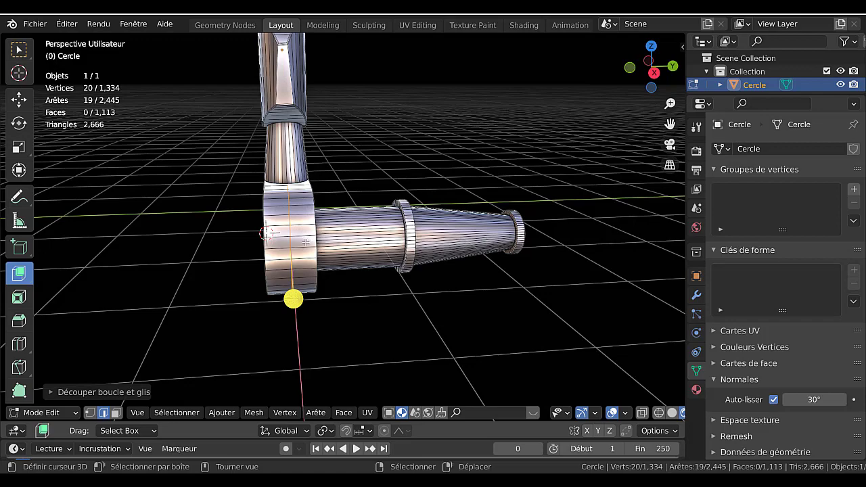
pyautogui.press('g')
pyautogui.press('g')
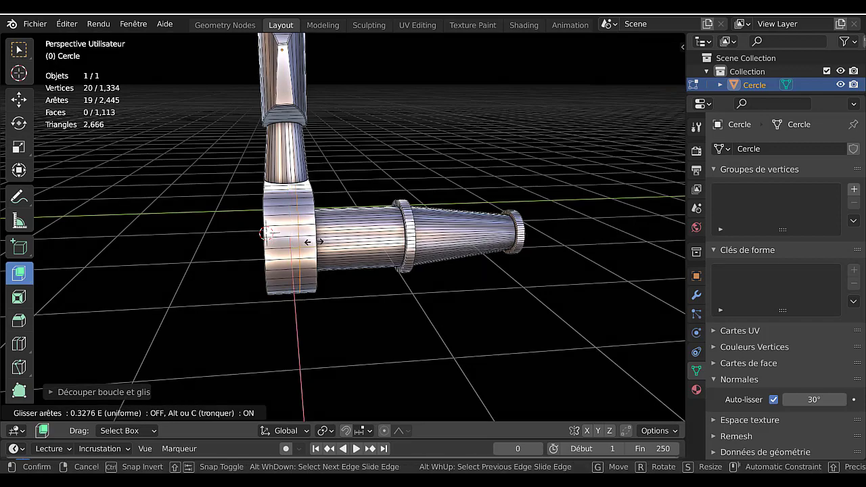
pyautogui.click(304, 296)
pyautogui.moveTo(303, 296)
pyautogui.mouseDown(button='middle')
pyautogui.moveTo(351, 311)
pyautogui.moveTo(292, 291)
pyautogui.mouseUp(button='middle')
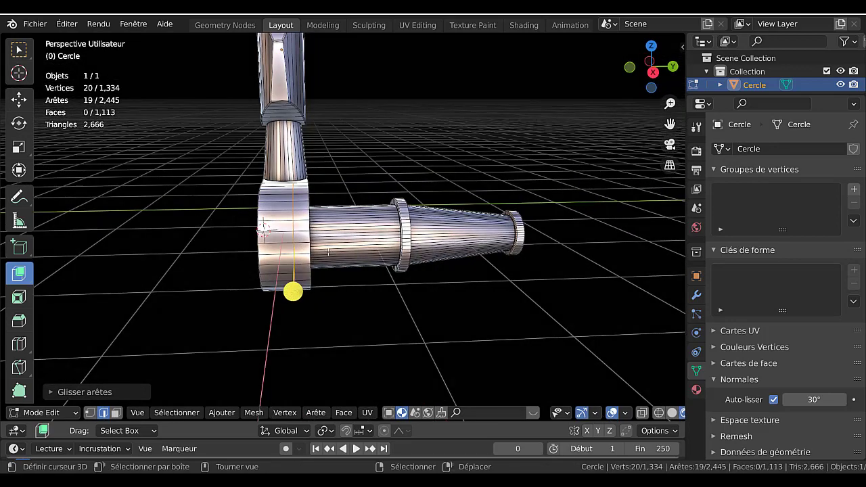
# Set the viewport to solid shading and the mesh selection to faces, with the rounded block's curved side in view
pyautogui.click(671, 413)
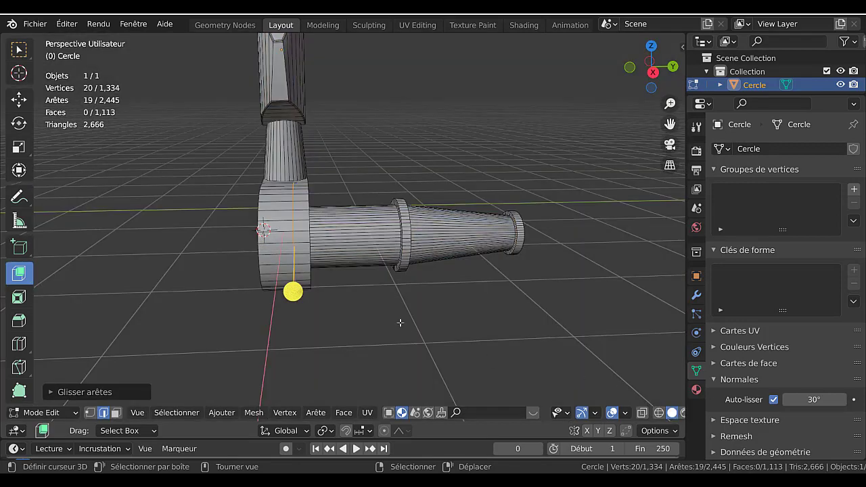
pyautogui.scroll(3, 329, 277)
pyautogui.moveTo(328, 277); pyautogui.dragTo(392, 293, button='middle')
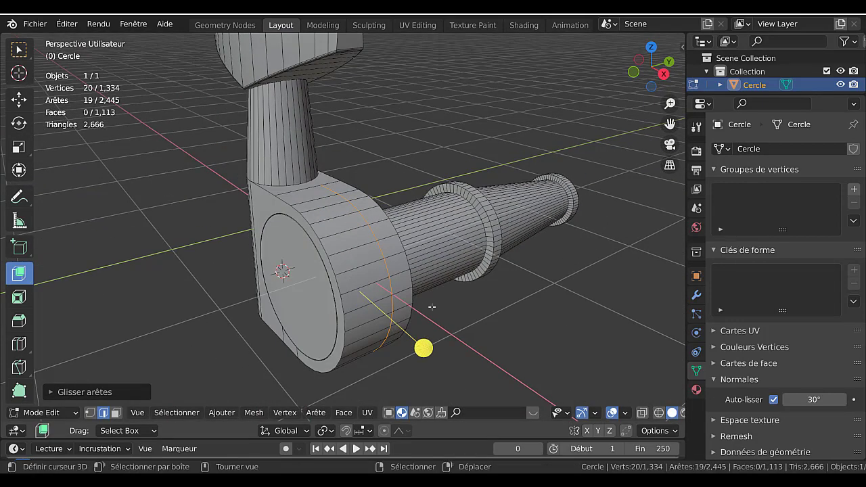
pyautogui.click(116, 412)
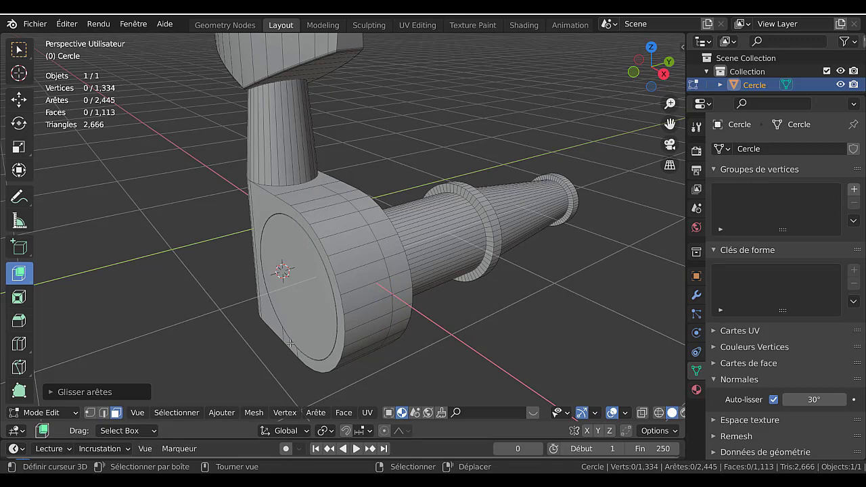
# Select seven adjacent faces along the narrow strip between the new loop cut and the shaft on the block's curved side
pyautogui.click(397, 264)
pyautogui.press('KP_1')
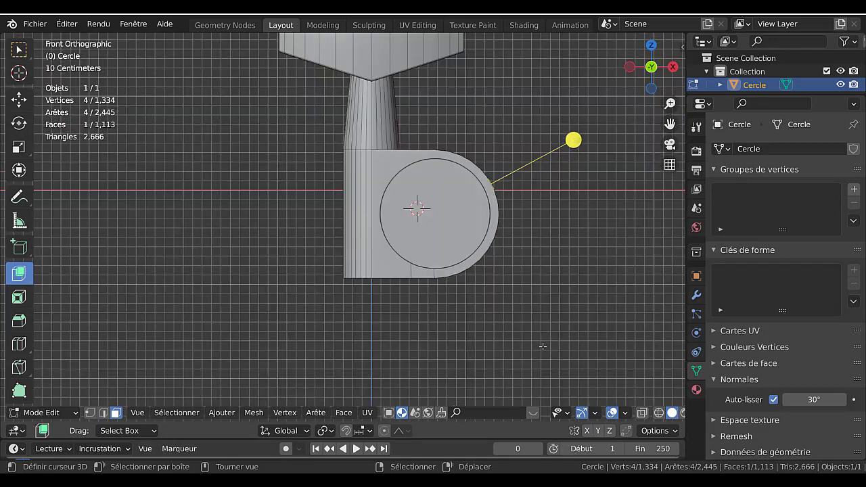
pyautogui.press('ctrl+KP_1')
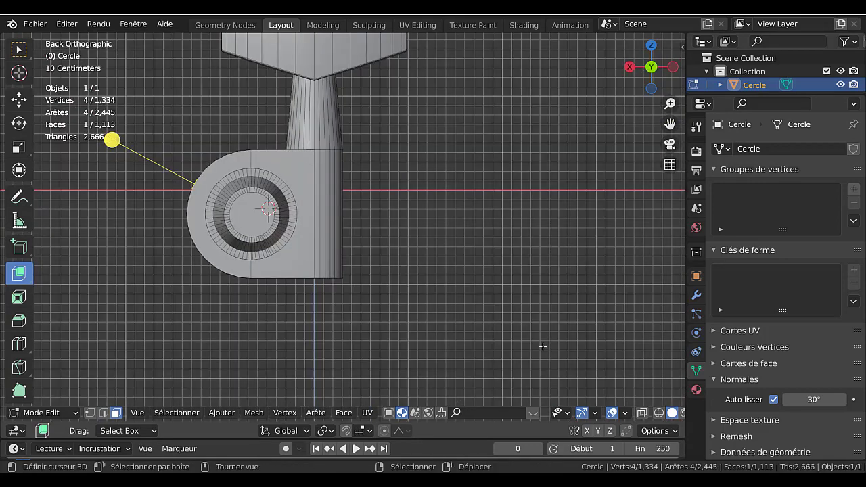
pyautogui.press('KP_3')
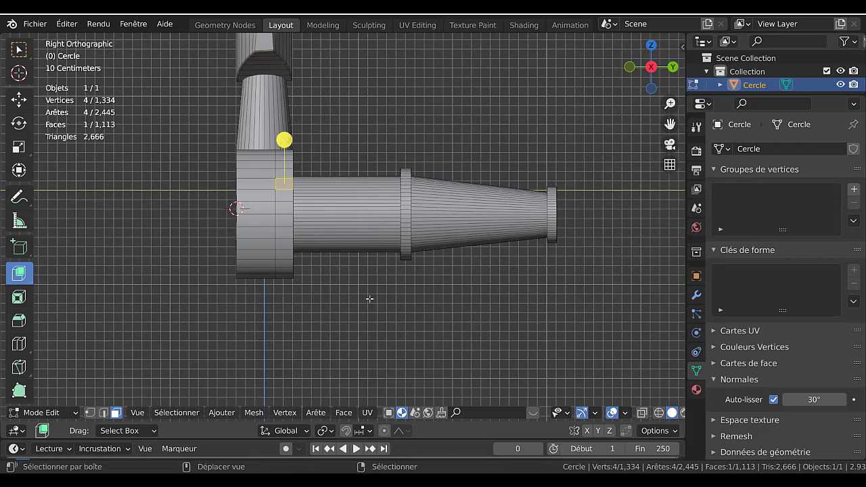
pyautogui.keyDown('shift'); pyautogui.moveTo(370, 297); pyautogui.dragTo(440, 291, button='middle'); pyautogui.keyUp('shift')
pyautogui.keyDown('shift'); pyautogui.click(338, 252); pyautogui.keyUp('shift')
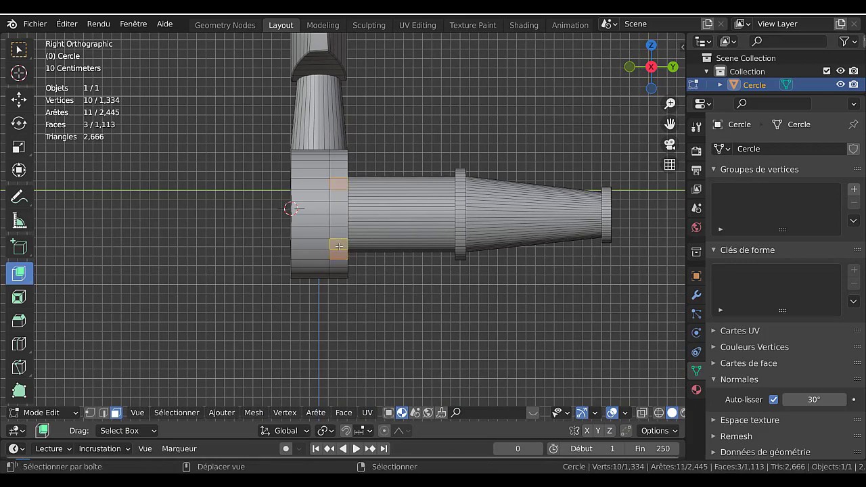
pyautogui.keyDown('shift'); pyautogui.click(338, 233); pyautogui.keyUp('shift')
pyautogui.keyDown('shift'); pyautogui.click(338, 243); pyautogui.keyUp('shift')
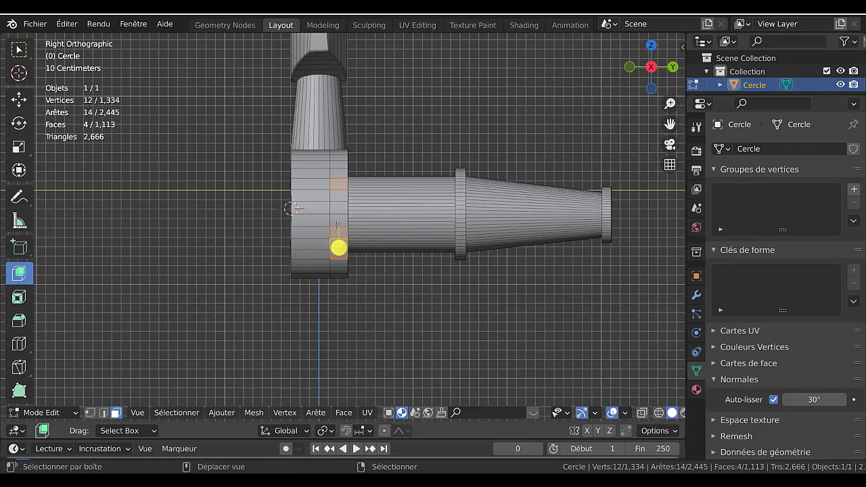
pyautogui.keyDown('shift'); pyautogui.click(338, 221); pyautogui.keyUp('shift')
pyautogui.keyDown('shift'); pyautogui.click(338, 206); pyautogui.keyUp('shift')
pyautogui.keyDown('shift'); pyautogui.click(338, 196); pyautogui.keyUp('shift')
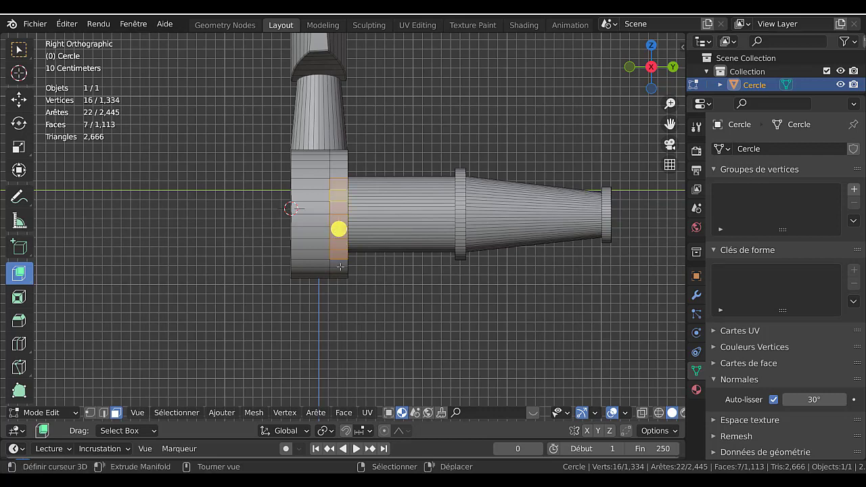
# Try to pull the seven selected faces outward with Extrude Manifold
pyautogui.scroll(-2, 348, 278)
pyautogui.moveTo(349, 278); pyautogui.dragTo(442, 307, button='middle')
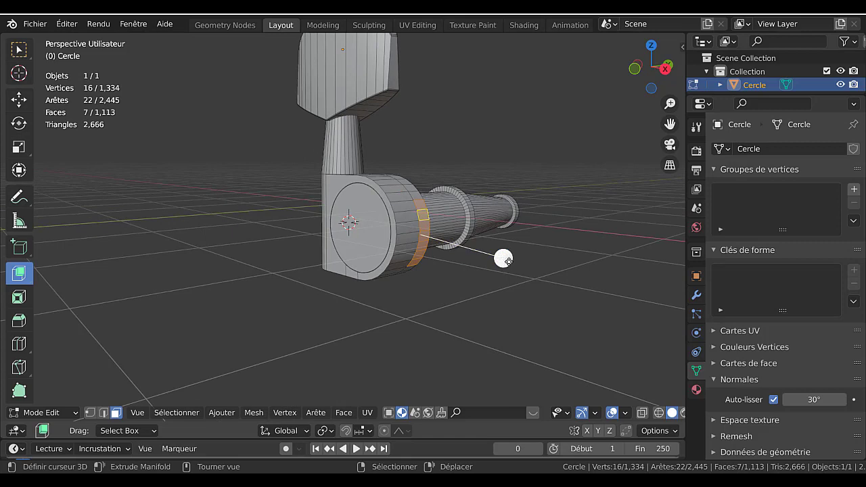
pyautogui.moveTo(503, 259); pyautogui.dragTo(546, 271)
pyautogui.moveTo(546, 271); pyautogui.dragTo(274, 278, button='middle')
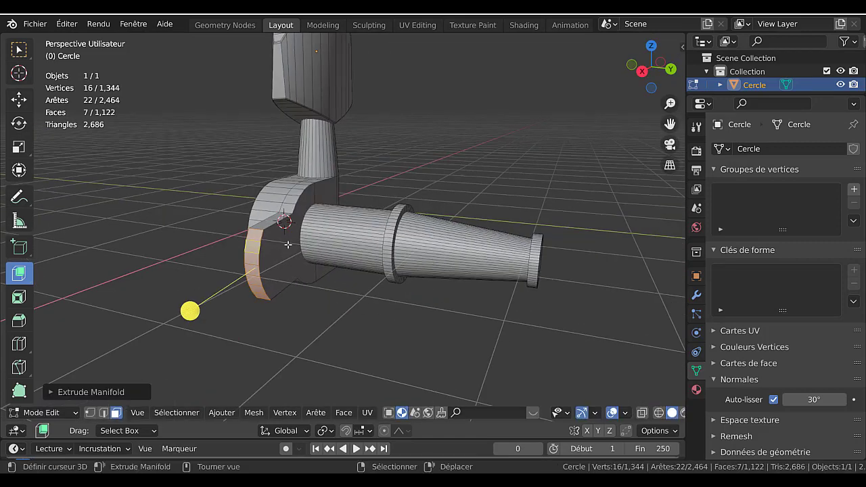
pyautogui.moveTo(268, 263); pyautogui.dragTo(376, 290, button='middle')
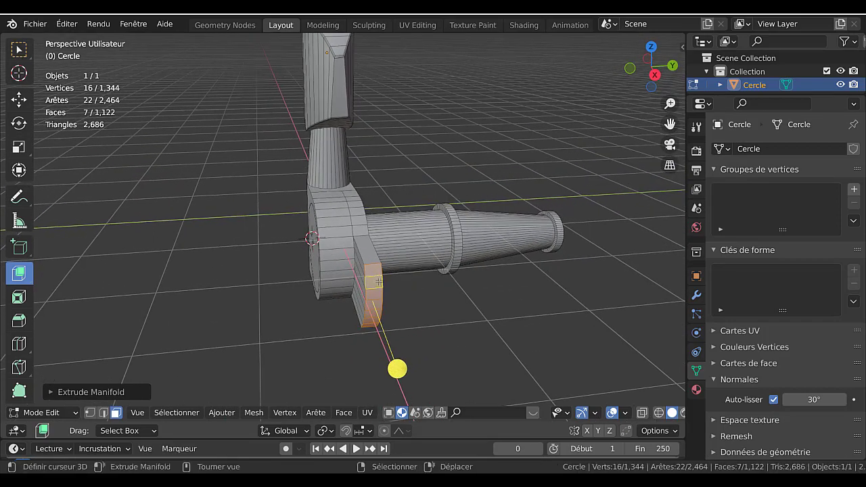
pyautogui.scroll(2, 377, 281)
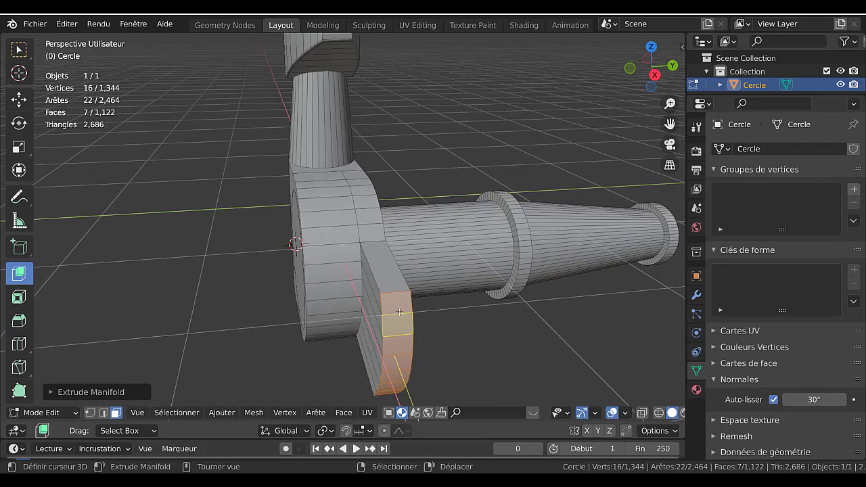
pyautogui.scroll(-2, 435, 312)
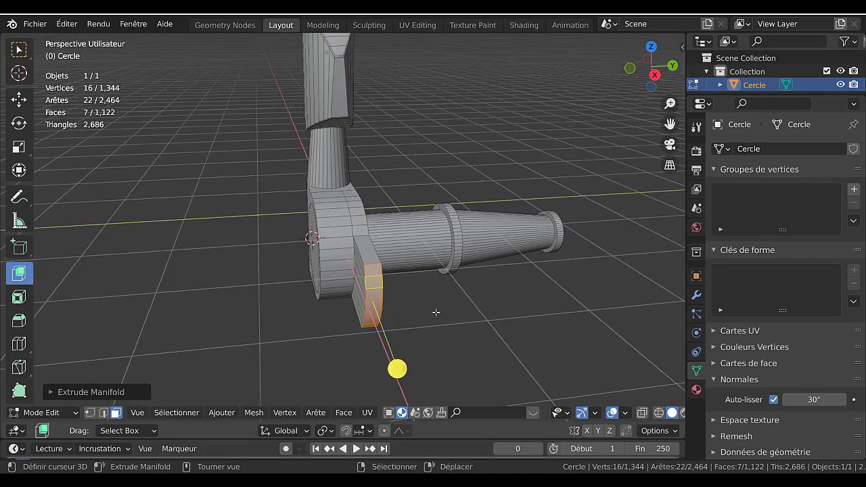
pyautogui.hotkey('ctrl', 'z')
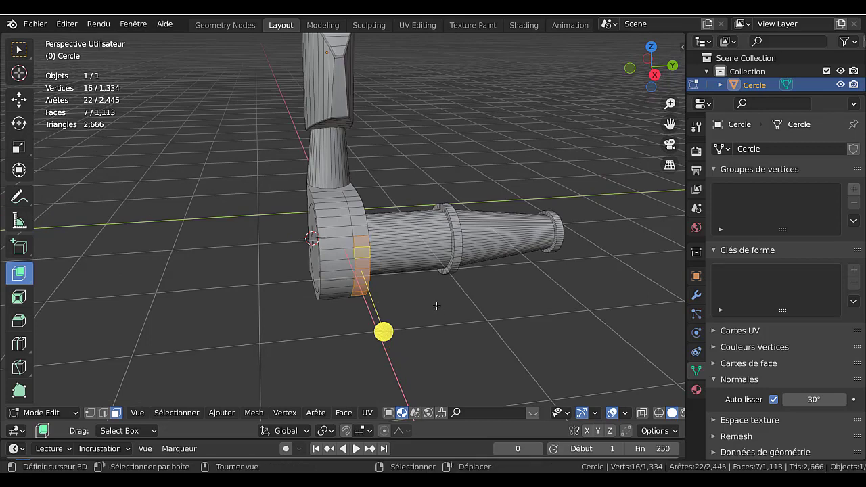
# Try to extrude the seven selected faces in place and scale them up
pyautogui.press('e')
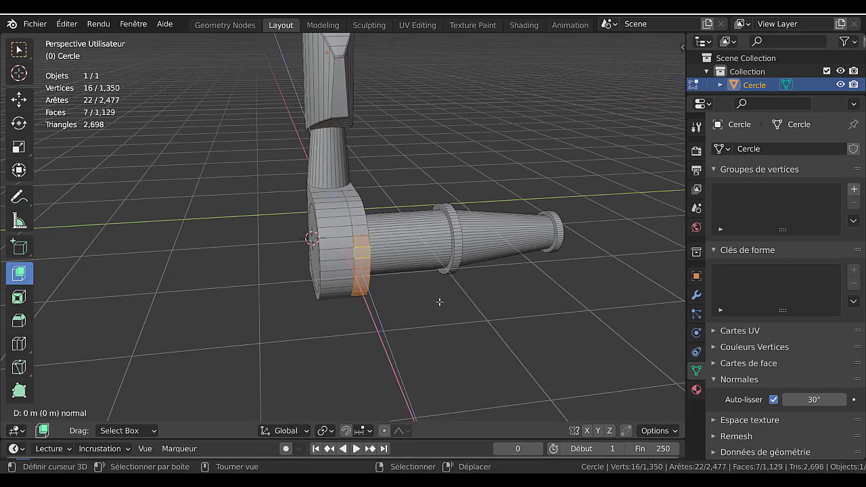
pyautogui.press('s')
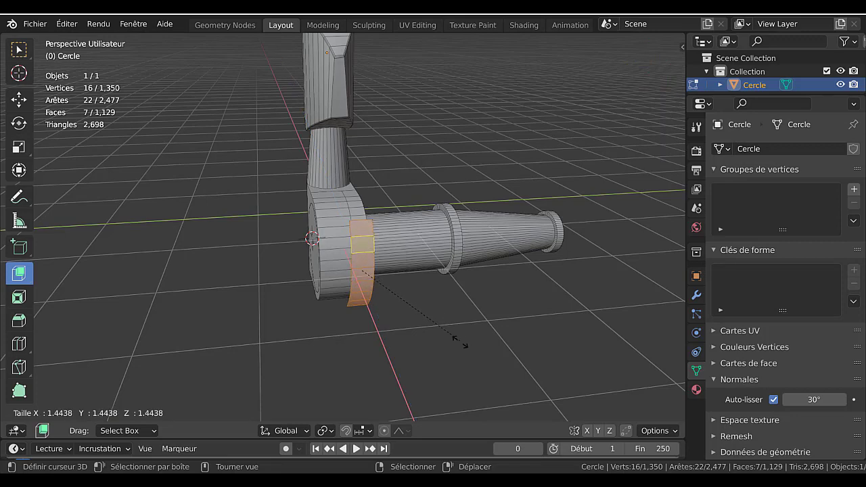
pyautogui.rightClick(446, 330)
pyautogui.moveTo(431, 314); pyautogui.dragTo(494, 310, button='middle')
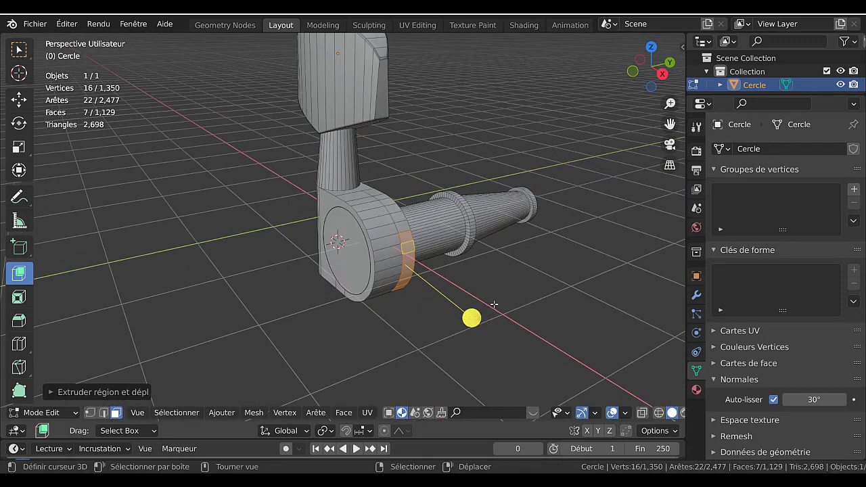
pyautogui.hotkey('ctrl', 'z')
pyautogui.hotkey('ctrl', 'z')
pyautogui.hotkey('ctrl', 'z')
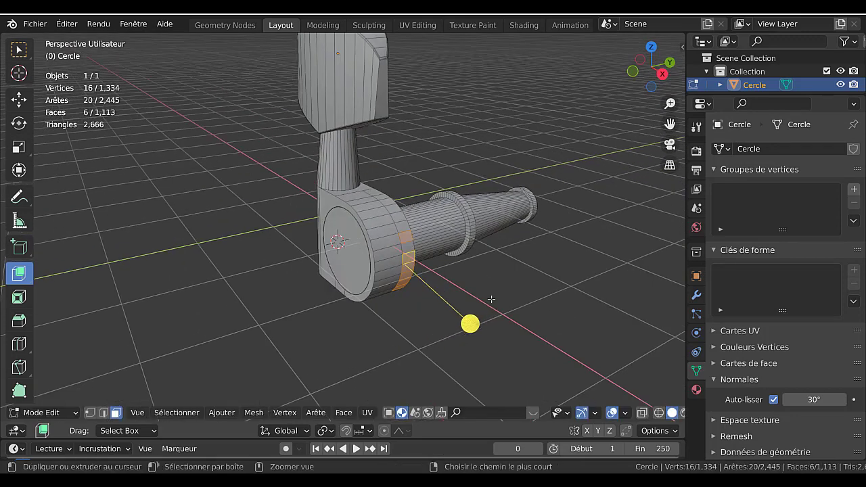
# Reselect the three missing middle faces so the selection spans all seven faces of the strip
pyautogui.moveTo(482, 314); pyautogui.dragTo(385, 236, button='middle')
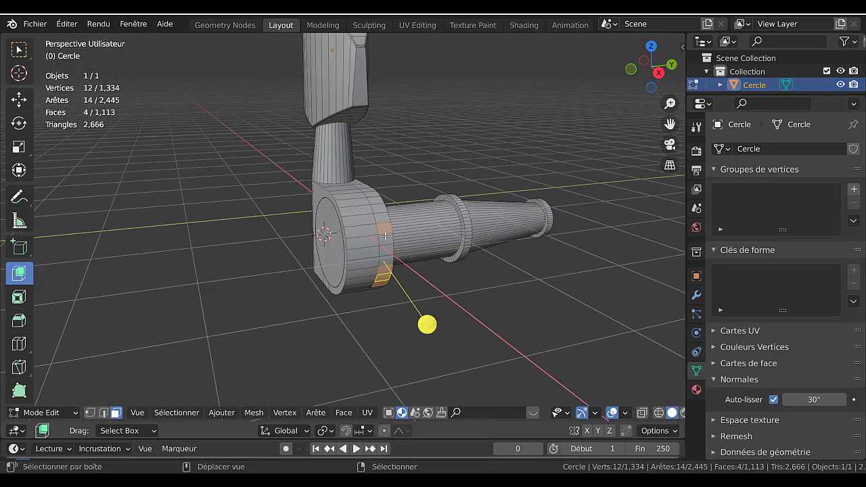
pyautogui.keyDown('shift'); pyautogui.click(386, 240); pyautogui.keyUp('shift')
pyautogui.keyDown('shift'); pyautogui.click(385, 251); pyautogui.keyUp('shift')
pyautogui.keyDown('shift'); pyautogui.click(385, 262); pyautogui.keyUp('shift')
# Extrude the seven faces in place and move the new faces outward along the X axis to form a flat lug
pyautogui.scroll(-3, 406, 268)
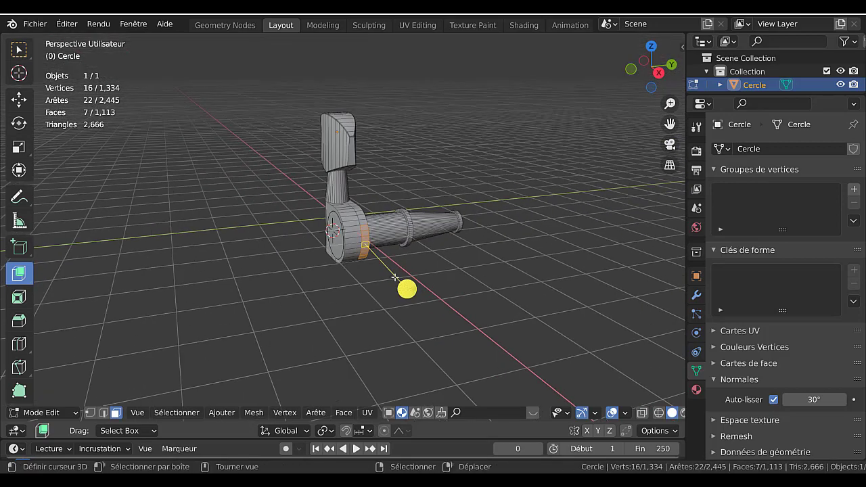
pyautogui.moveTo(460, 282); pyautogui.dragTo(443, 291, button='middle')
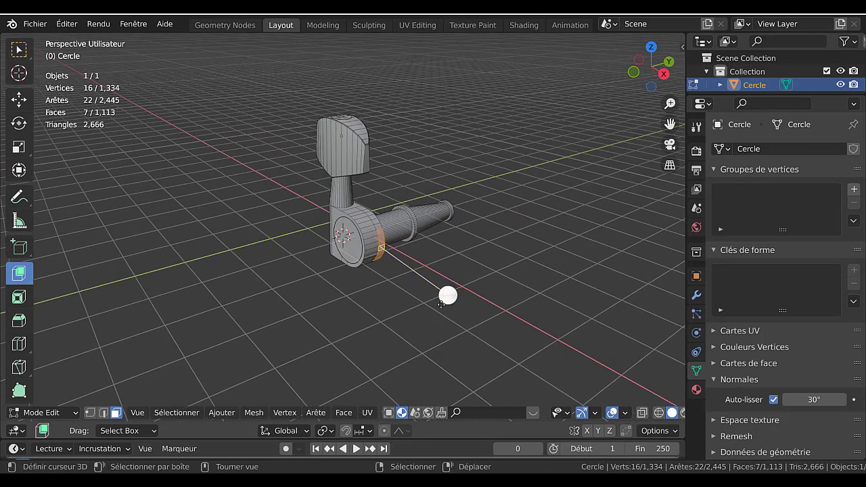
pyautogui.press('e')
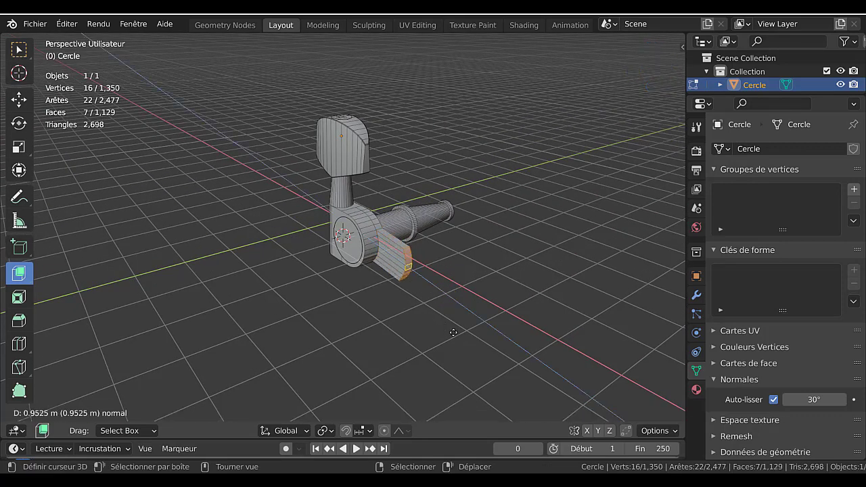
pyautogui.rightClick(453, 332)
pyautogui.moveTo(453, 317); pyautogui.dragTo(371, 322, button='middle')
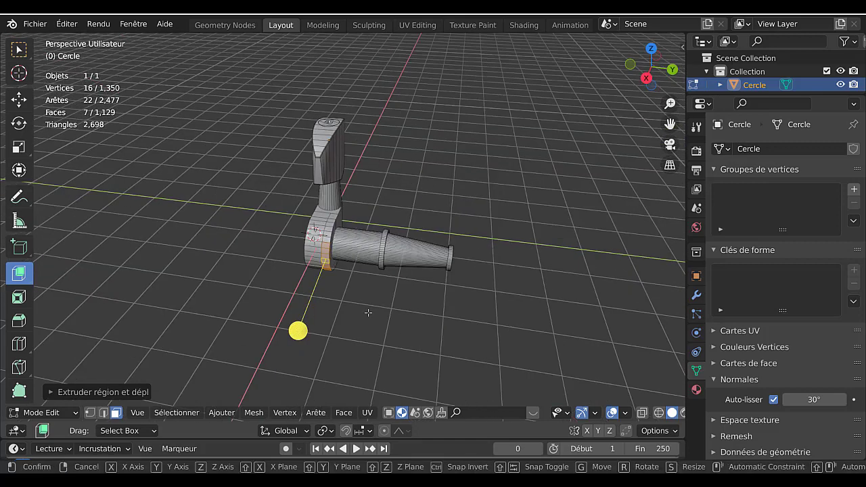
pyautogui.press('g')
pyautogui.press('x')
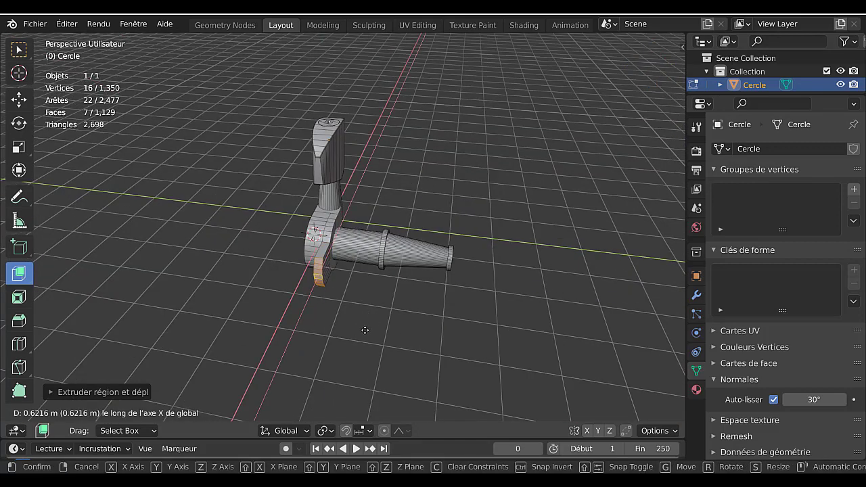
pyautogui.click(356, 343)
# Try to taper the lug by scaling its end faces down uniformly
pyautogui.moveTo(359, 339); pyautogui.dragTo(396, 268, button='middle')
pyautogui.scroll(2, 451, 327)
pyautogui.scroll(3, 389, 261)
pyautogui.moveTo(369, 237); pyautogui.dragTo(347, 247, button='middle')
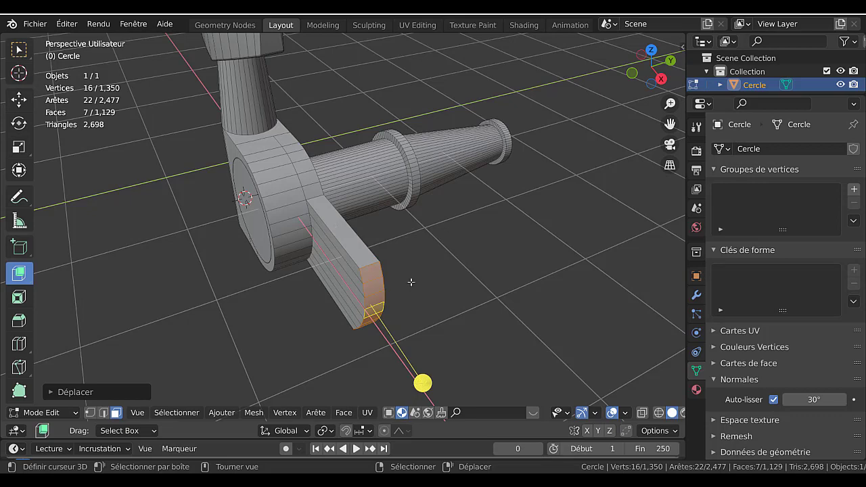
pyautogui.scroll(-2, 410, 281)
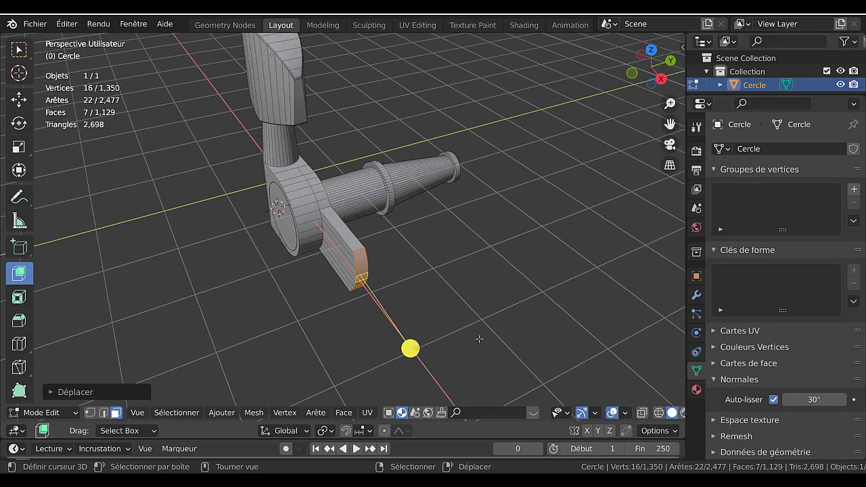
pyautogui.press('s')
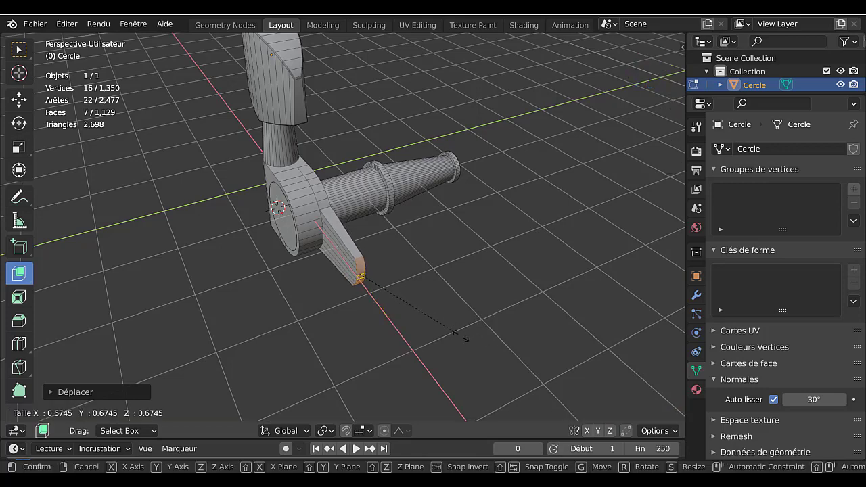
pyautogui.click(429, 320)
pyautogui.keyDown('ctrl'); pyautogui.rightClick(366, 271); pyautogui.keyUp('ctrl')
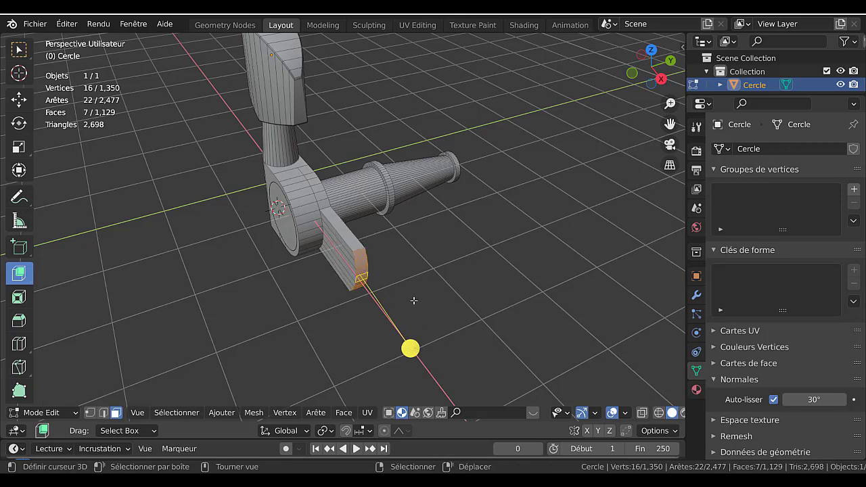
# Taper the lug by scaling its end faces along the Z axis to about 0.68
pyautogui.moveTo(379, 287); pyautogui.dragTo(428, 280, button='middle')
pyautogui.scroll(1, 428, 281)
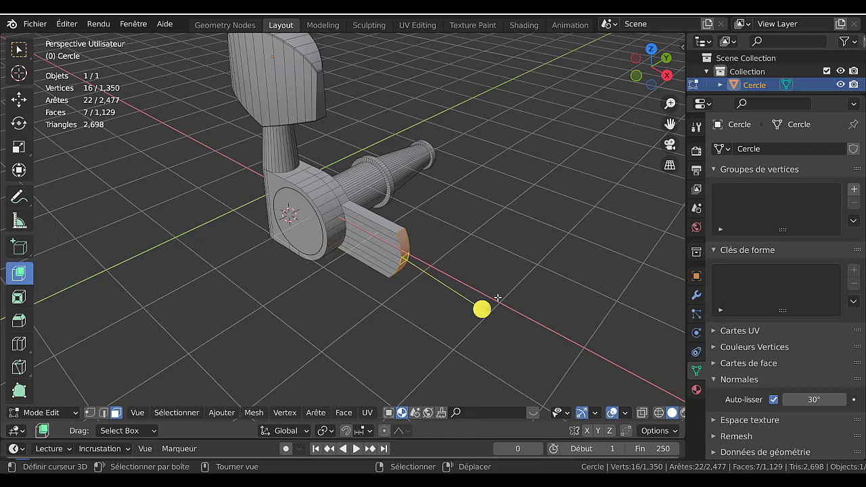
pyautogui.press('s')
pyautogui.press('x')
pyautogui.click(447, 268)
pyautogui.press('s')
pyautogui.press('z')
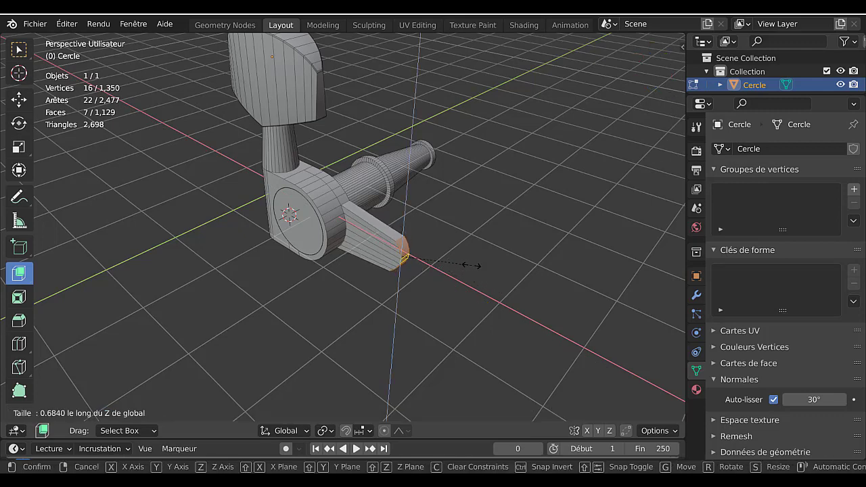
pyautogui.click(472, 265)
pyautogui.moveTo(473, 261); pyautogui.dragTo(342, 253, button='middle')
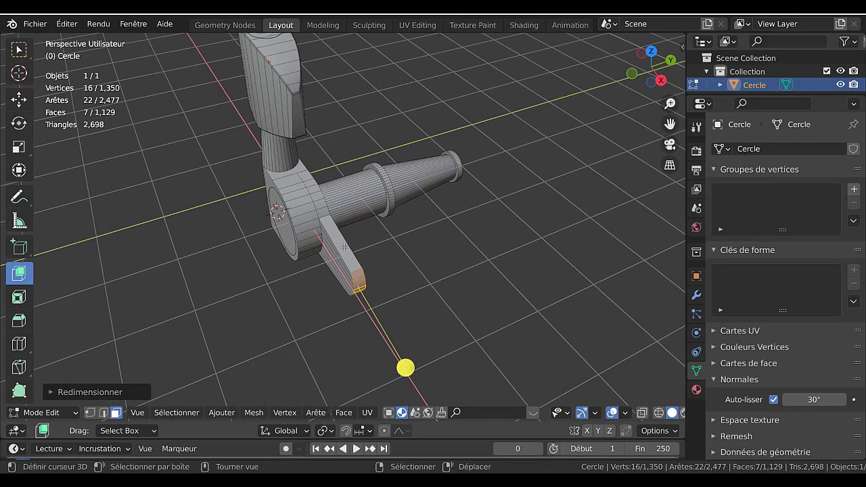
pyautogui.moveTo(411, 304); pyautogui.dragTo(434, 308, button='middle')
pyautogui.press('g')
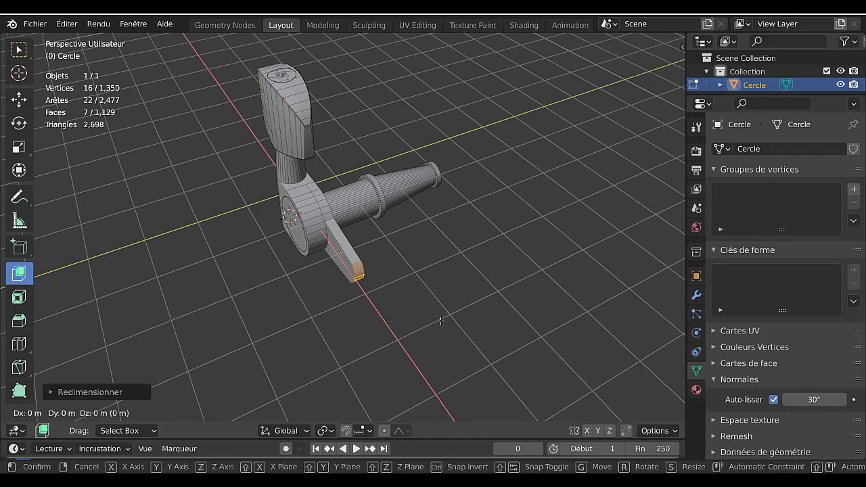
pyautogui.press('y')
pyautogui.click(433, 309)
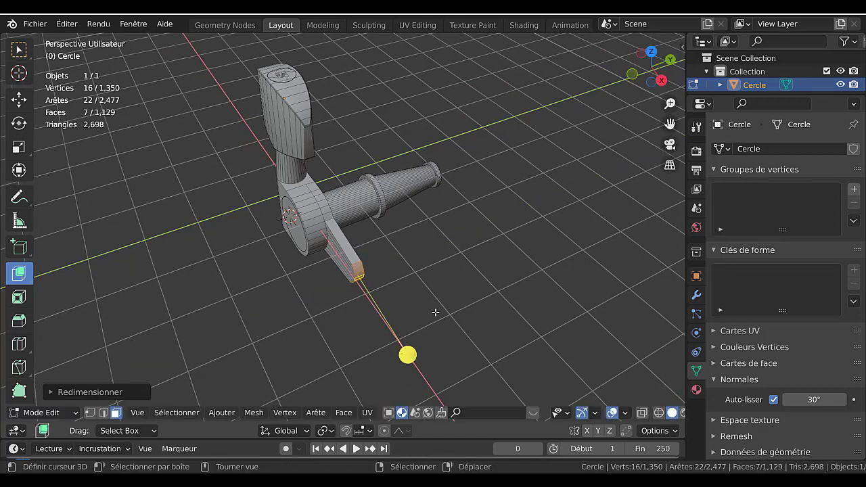
# Shorten the lug slightly by moving its end faces along the X axis back toward the rounded block
pyautogui.press('g')
pyautogui.press('x')
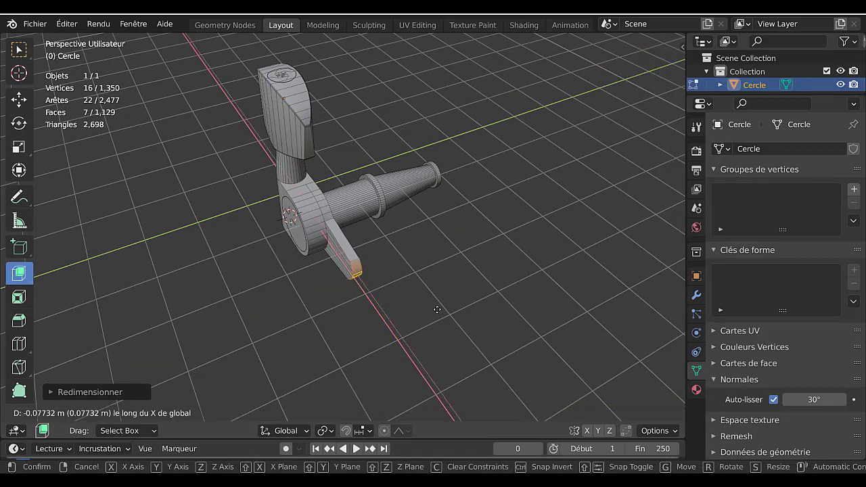
pyautogui.click(434, 298)
pyautogui.moveTo(434, 298); pyautogui.dragTo(437, 203, button='middle')
pyautogui.press('Tab')
pyautogui.scroll(4, 476, 261)
pyautogui.press('Tab')
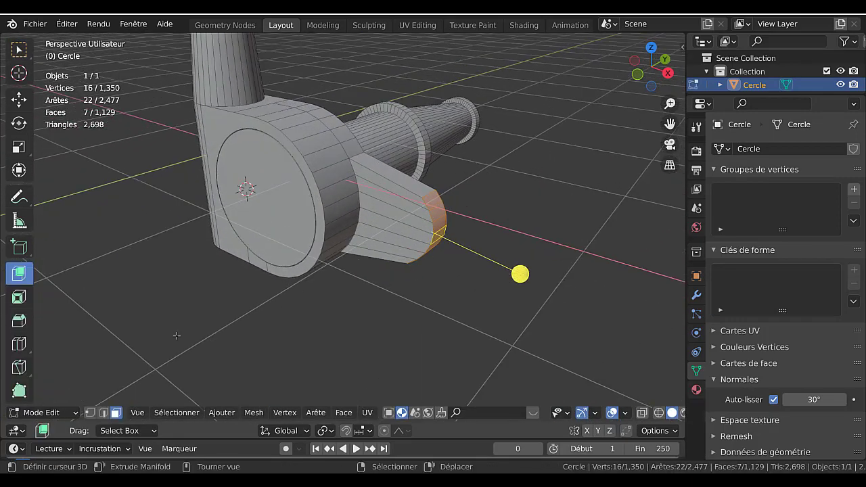
# Bevel the upper and lower edges where the lug's sides meet its rounded tip, using 4 segments each
pyautogui.click(103, 412)
pyautogui.click(431, 193)
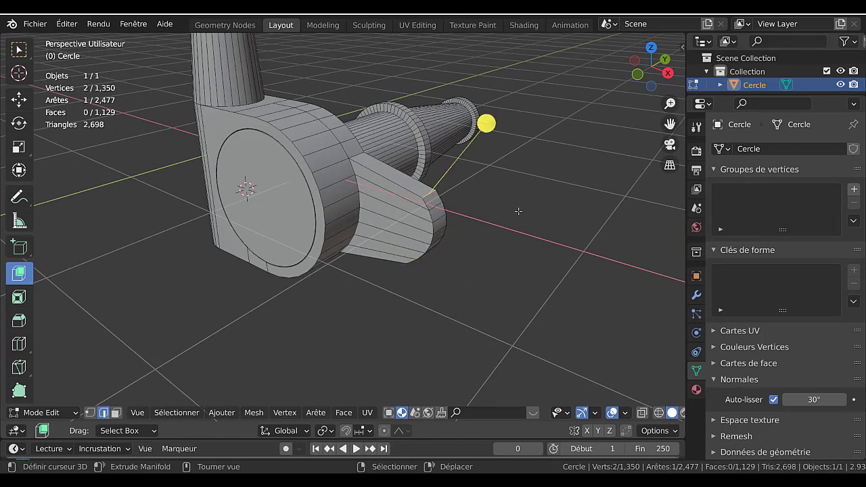
pyautogui.hotkey('ctrl', 'b')
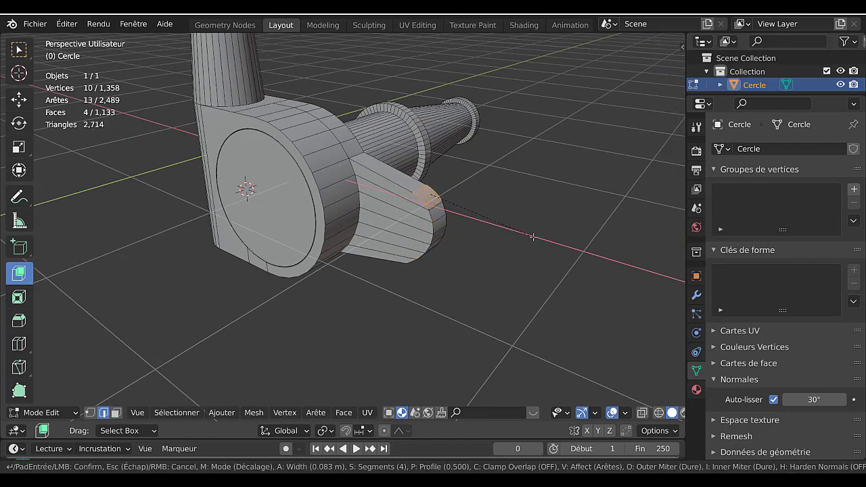
pyautogui.click(533, 238)
pyautogui.moveTo(464, 286); pyautogui.dragTo(468, 174, button='middle')
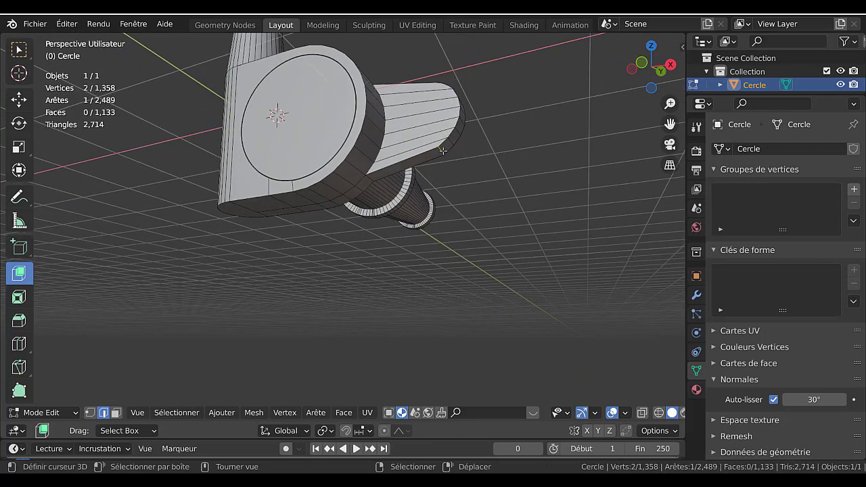
pyautogui.rightClick(444, 152)
pyautogui.hotkey('ctrl', 'b')
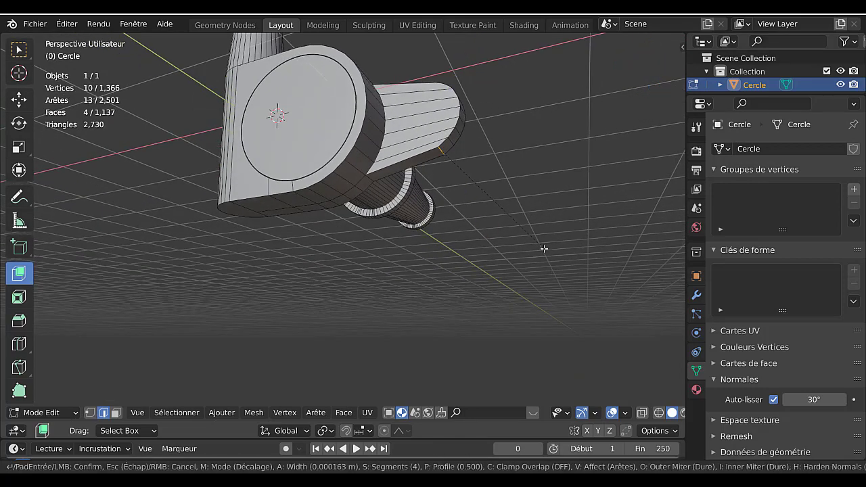
pyautogui.click(552, 251)
pyautogui.press('Tab')
# Add a mesh cylinder at the middle of the lug in front view and scale it down to a small hole size
pyautogui.moveTo(510, 190); pyautogui.dragTo(474, 278, button='middle')
pyautogui.press('KP_1')
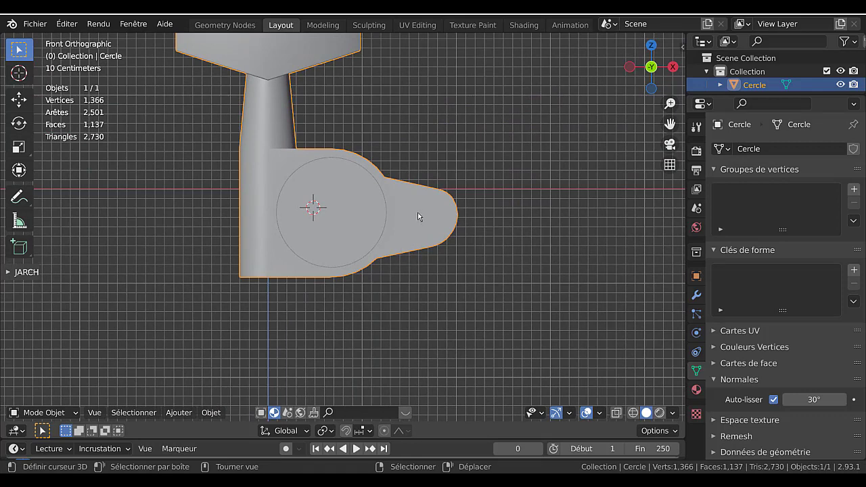
pyautogui.keyDown('shift'); pyautogui.rightClick(418, 212); pyautogui.keyUp('shift')
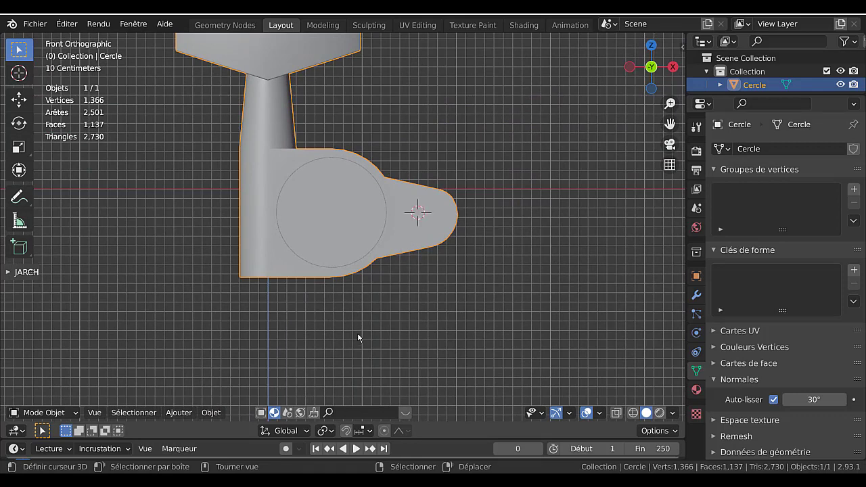
pyautogui.click(211, 412)
pyautogui.moveTo(181, 414)
pyautogui.moveTo(190, 397)
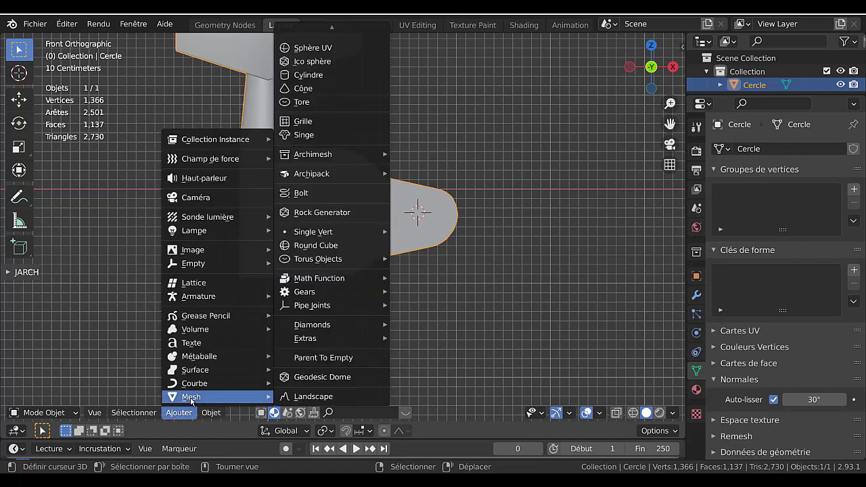
pyautogui.click(308, 75)
pyautogui.press('s')
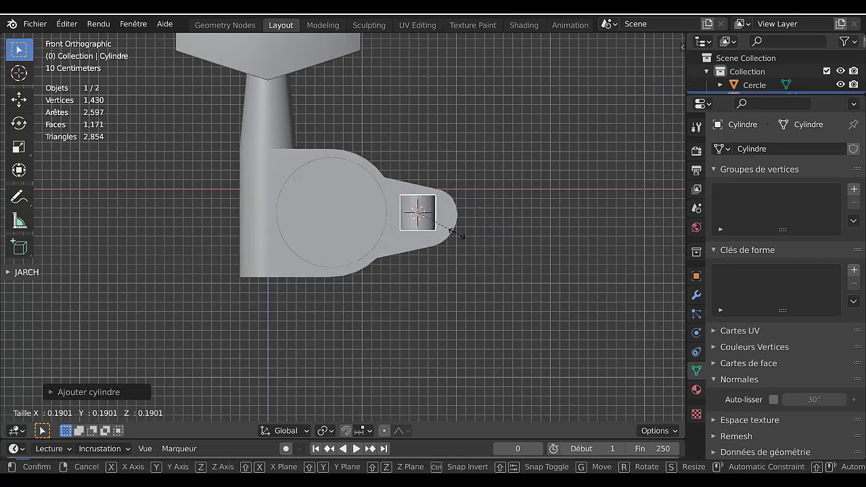
pyautogui.click(440, 222)
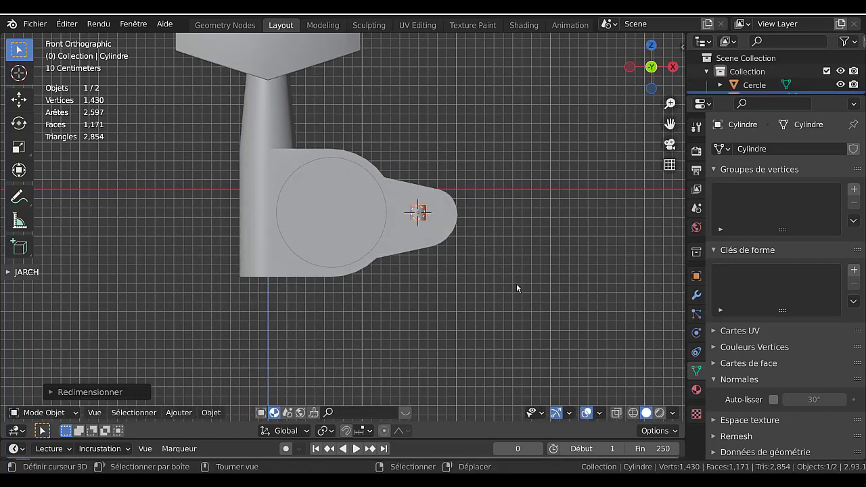
pyautogui.moveTo(501, 292); pyautogui.dragTo(422, 331, button='middle')
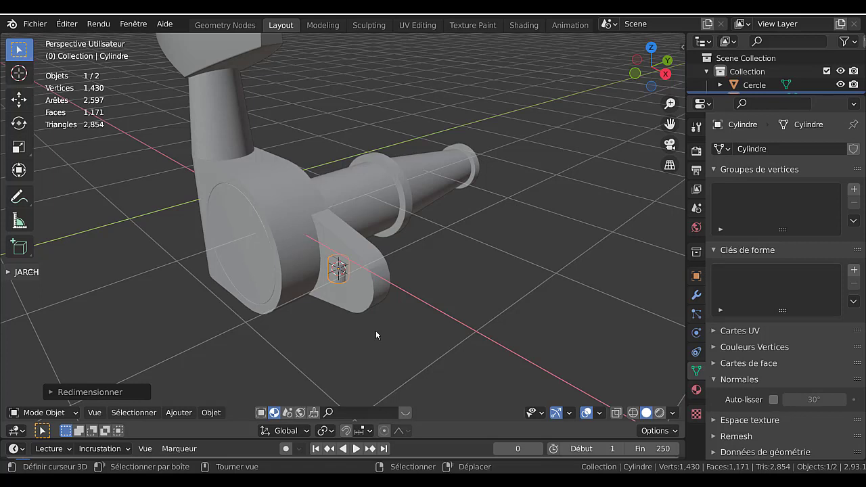
pyautogui.write('ry')
pyautogui.write('90')
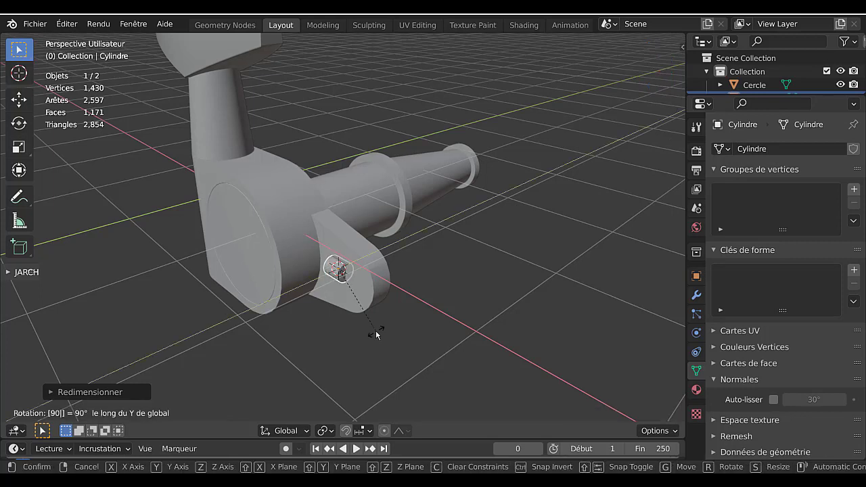
pyautogui.press('Escape')
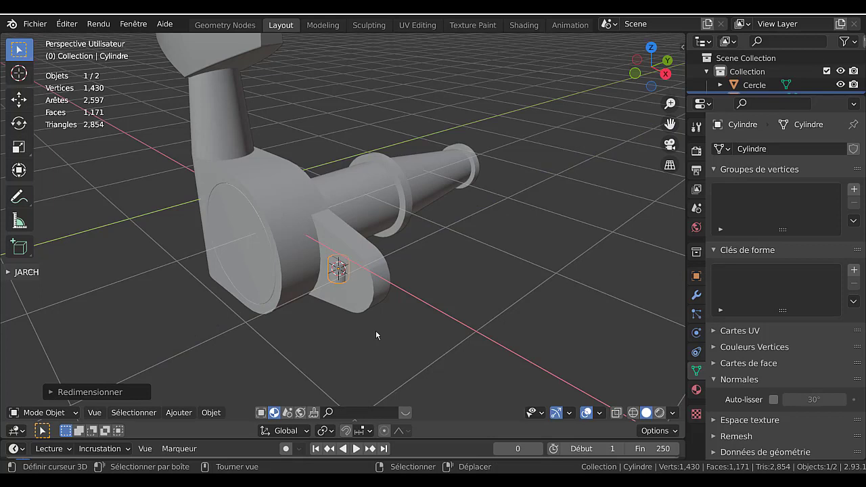
# Rotate the cylinder 90° about the X axis
pyautogui.write('r')
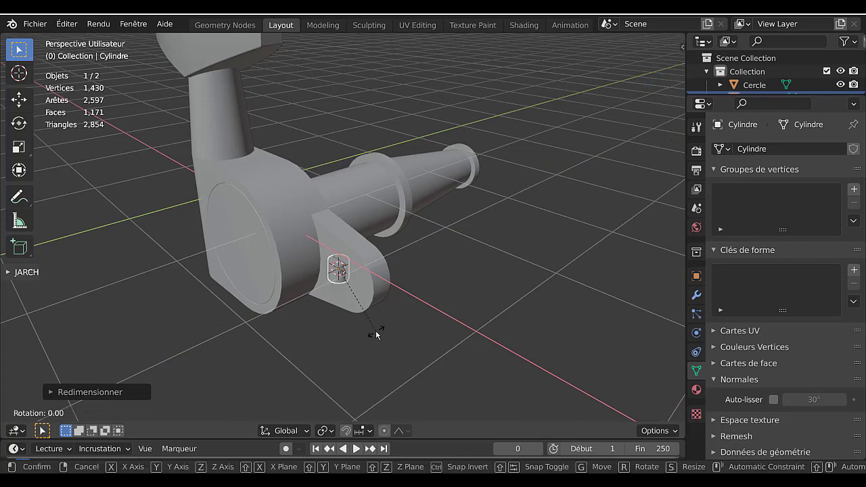
pyautogui.write('x90')
pyautogui.press('Return')
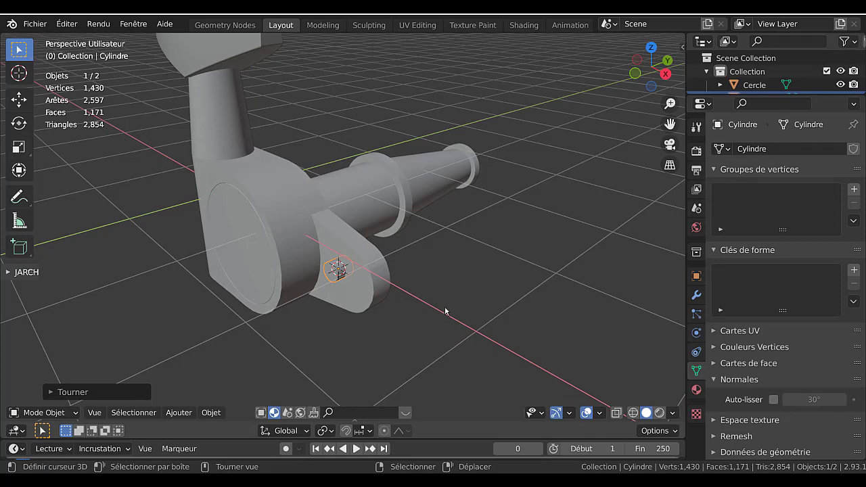
# Stretch the cylinder along the Y axis so it passes right through the lug and projects from both sides
pyautogui.press('s')
pyautogui.press('y')
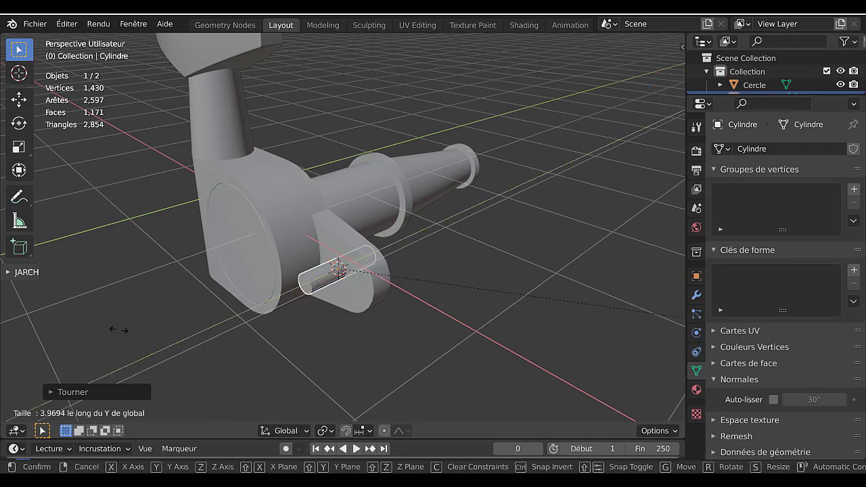
pyautogui.click(272, 312)
pyautogui.moveTo(355, 296); pyautogui.dragTo(325, 283, button='middle')
pyautogui.scroll(3, 319, 314)
pyautogui.scroll(-2, 342, 288)
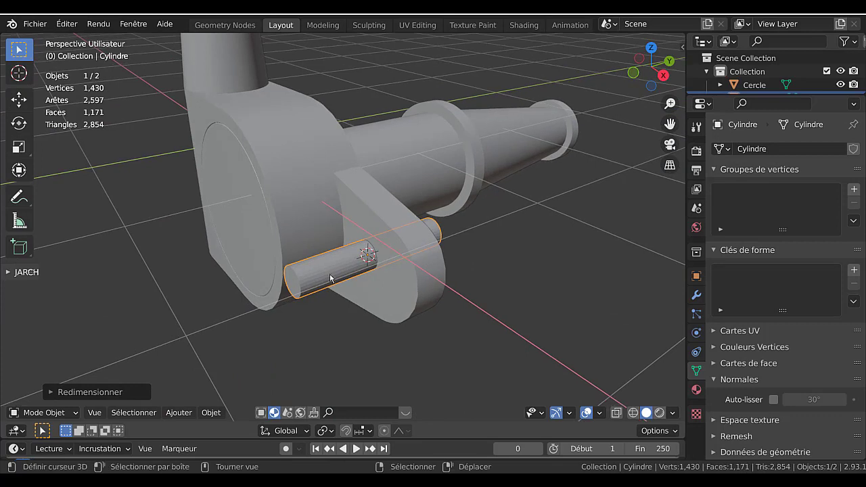
pyautogui.click(325, 283)
pyautogui.click(325, 278)
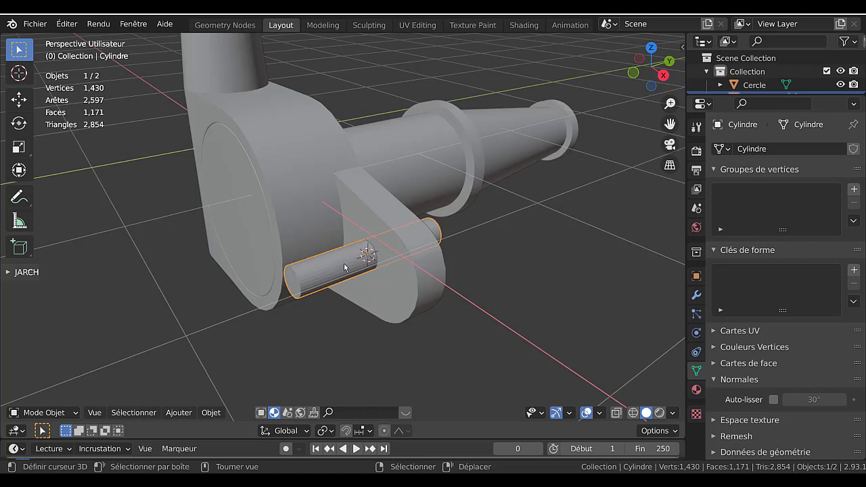
# Cut an edge loop around the cylinder and slide it close to the cylinder's front end
pyautogui.press('Tab')
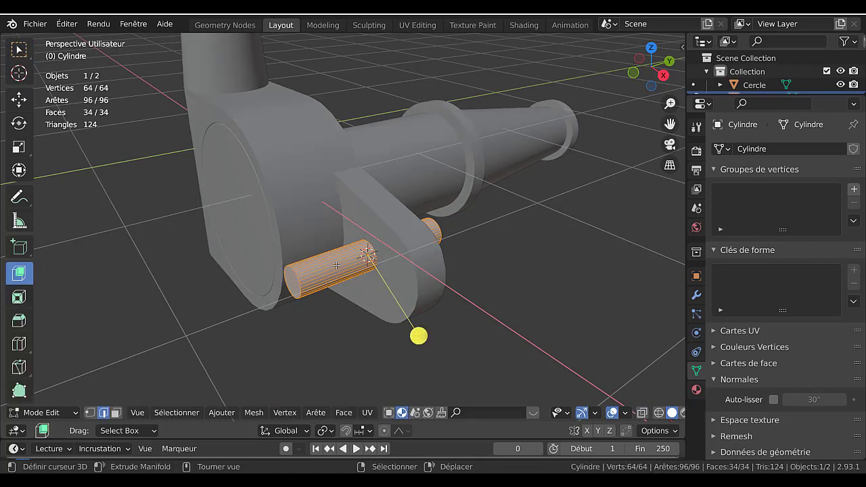
pyautogui.hotkey('ctrl', 'r')
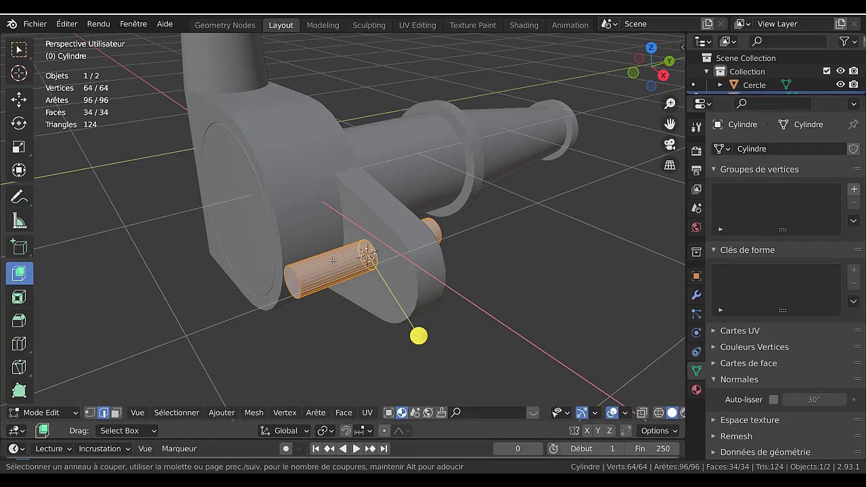
pyautogui.click(332, 261)
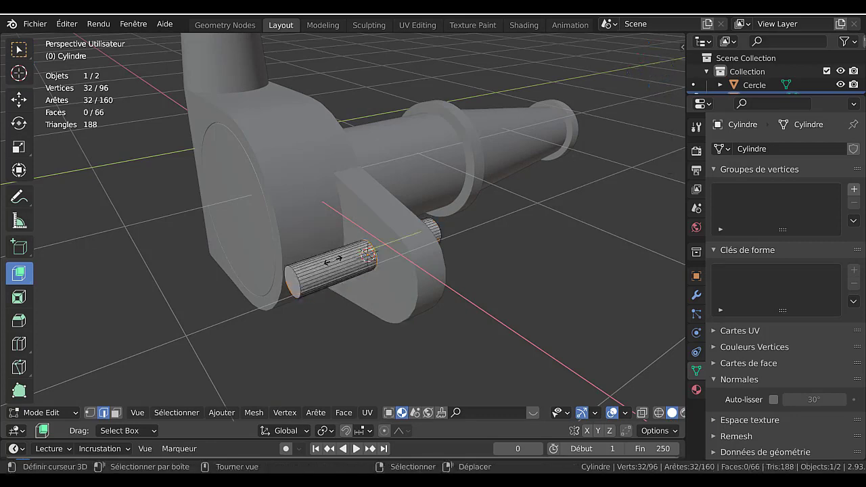
pyautogui.click(295, 305)
pyautogui.scroll(3, 301, 300)
pyautogui.moveTo(301, 299); pyautogui.dragTo(314, 290, button='middle')
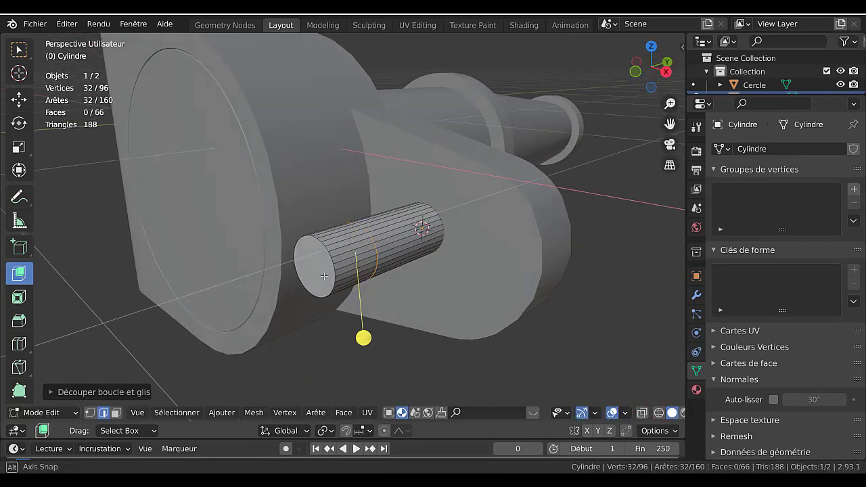
# Flare the cylinder's front end by scaling its cap face up to about 1.5
pyautogui.click(314, 290)
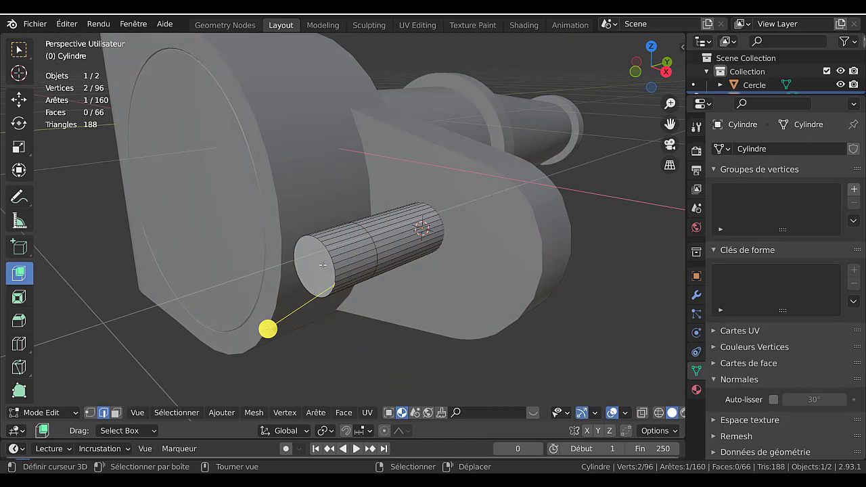
pyautogui.press('3')
pyautogui.click(323, 264)
pyautogui.press('s')
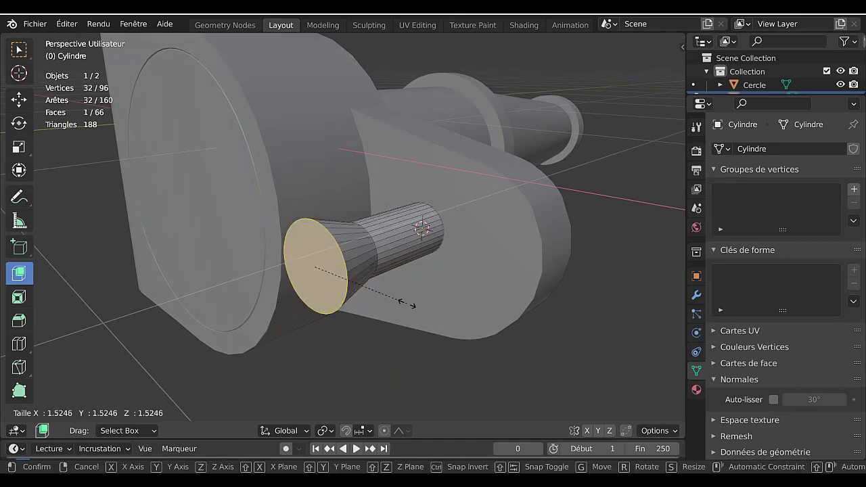
pyautogui.click(407, 304)
pyautogui.moveTo(230, 296); pyautogui.dragTo(108, 314, button='middle')
pyautogui.press('Tab')
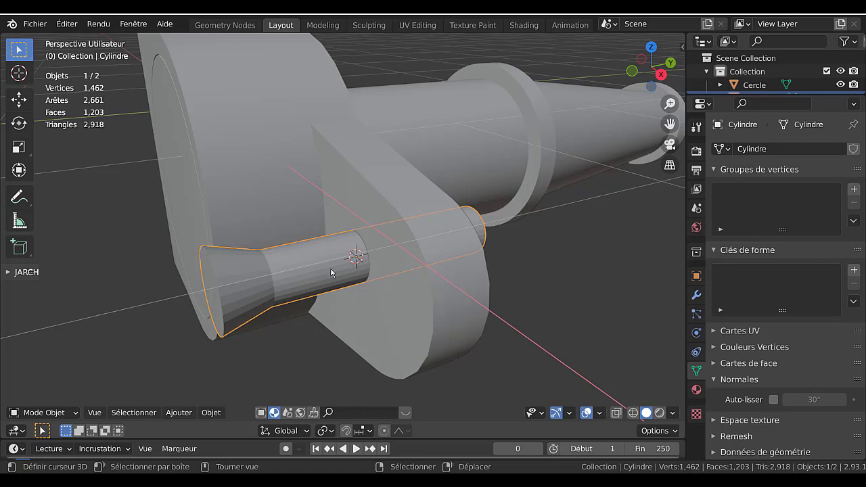
# Shade the cylinder smooth and enable auto smooth for its normals at 30°
pyautogui.click(215, 414)
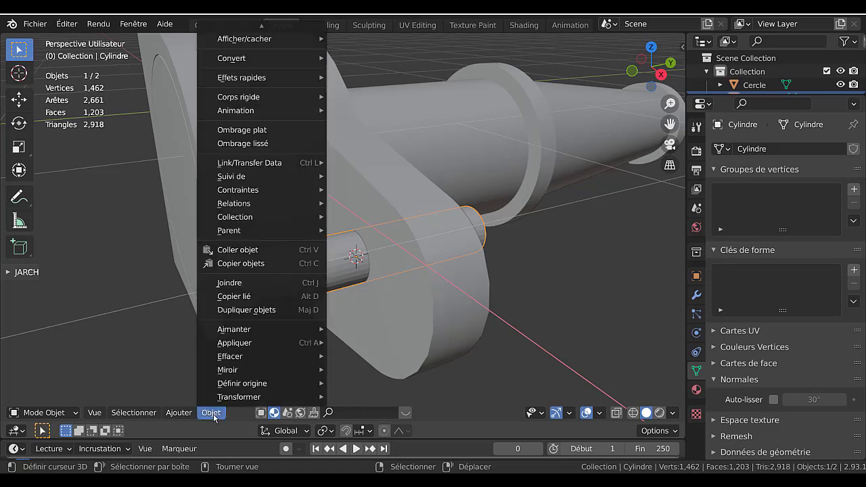
pyautogui.click(253, 146)
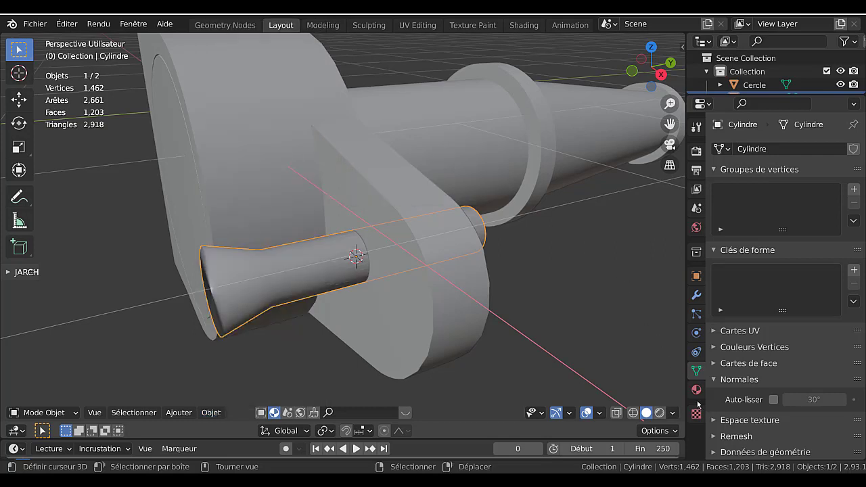
pyautogui.click(774, 399)
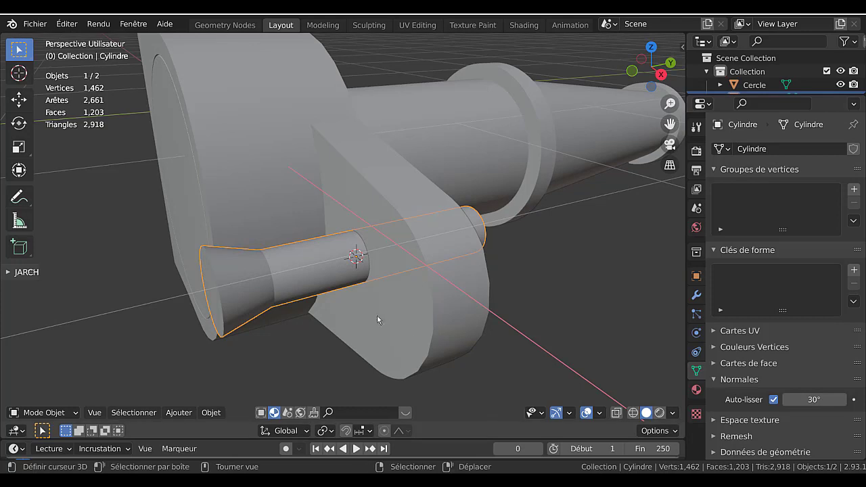
# Move the cylinder about 0.37 m along the Y axis so its flared end intersects the lug's front face
pyautogui.press('g')
pyautogui.press('y')
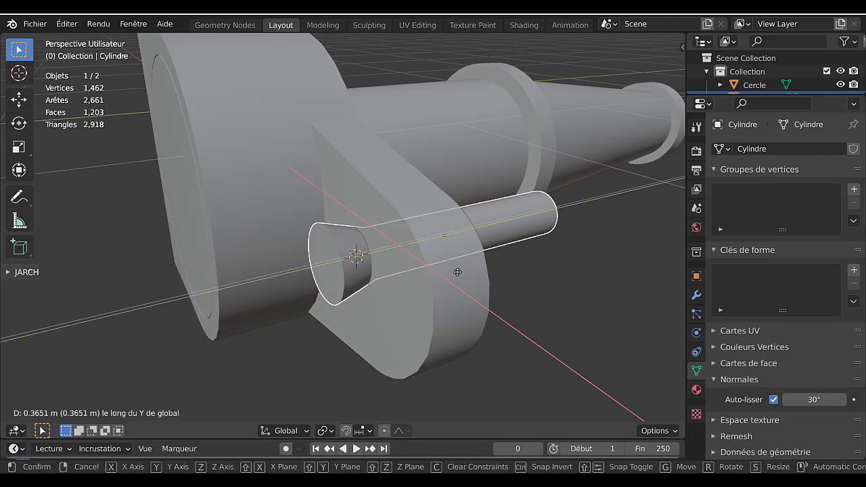
pyautogui.click(457, 276)
pyautogui.moveTo(428, 278)
pyautogui.mouseDown(button='middle')
pyautogui.moveTo(416, 277)
pyautogui.moveTo(437, 275)
pyautogui.mouseUp(button='middle')
pyautogui.scroll(-2, 482, 281)
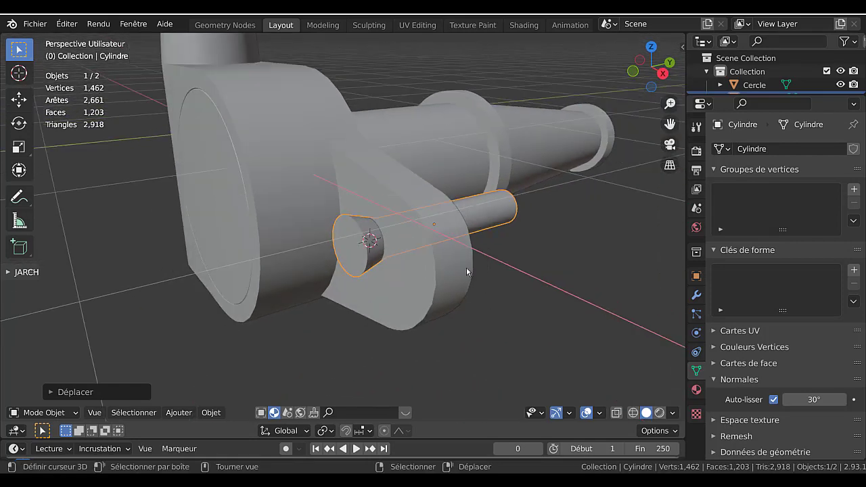
# Subtract the flared cylinder from Cercle with a boolean difference to cut a countersunk hole through the lug
pyautogui.keyDown('shift'); pyautogui.click(457, 269); pyautogui.keyUp('shift')
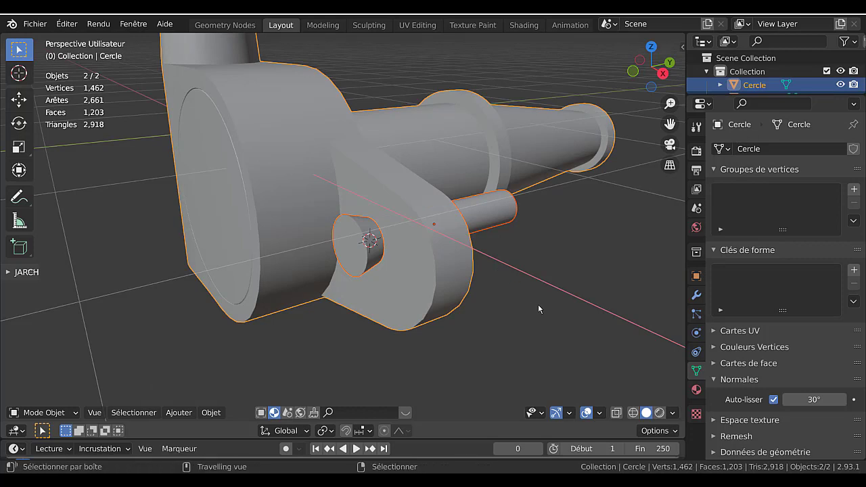
pyautogui.press('ctrl+shift+KP_Subtract')
pyautogui.press('Tab')
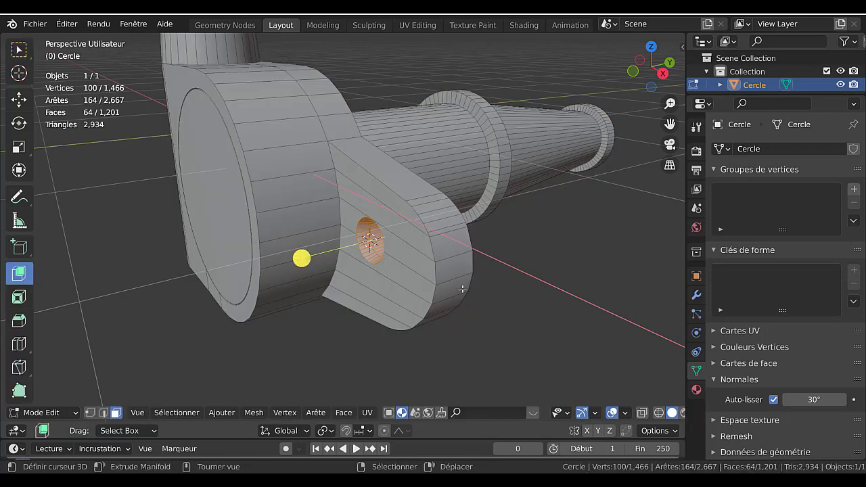
pyautogui.moveTo(463, 289)
pyautogui.mouseDown(button='middle')
pyautogui.moveTo(506, 281)
pyautogui.moveTo(467, 293)
pyautogui.mouseUp(button='middle')
pyautogui.scroll(6, 446, 280)
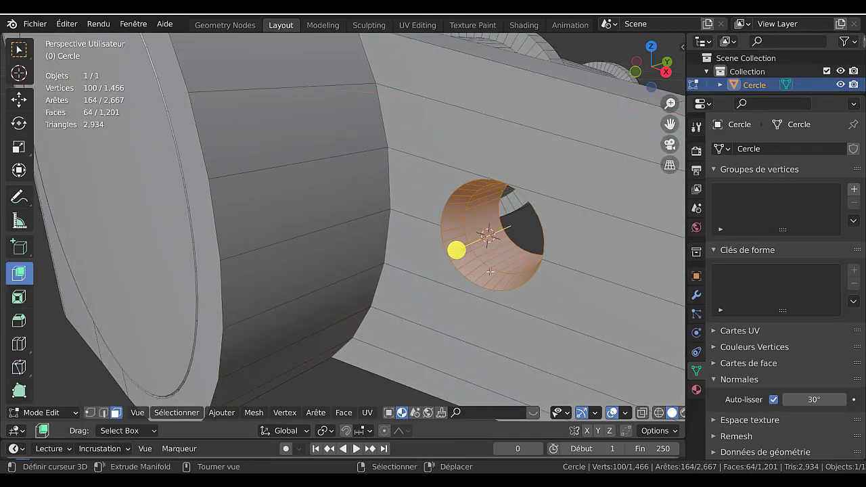
pyautogui.press('Tab')
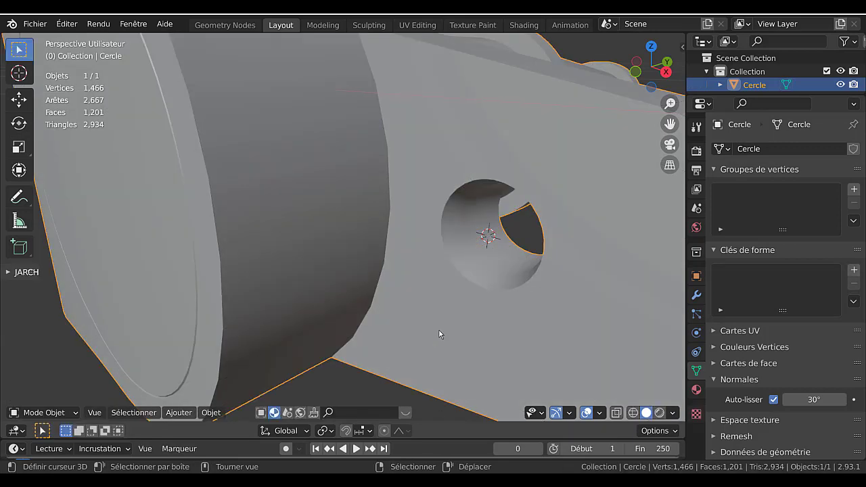
# Select the edge loop inside the lug's hole where the countersink meets the straight bore
pyautogui.moveTo(439, 330); pyautogui.dragTo(448, 301, button='middle')
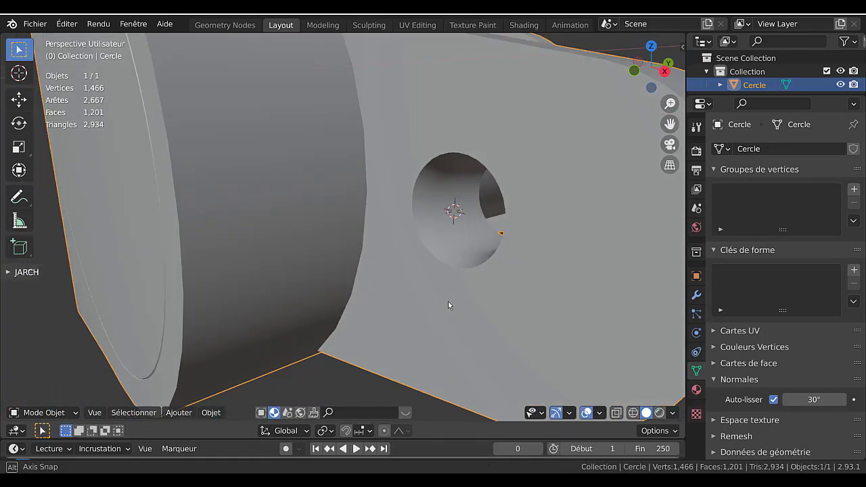
pyautogui.press('Tab')
pyautogui.scroll(5, 466, 264)
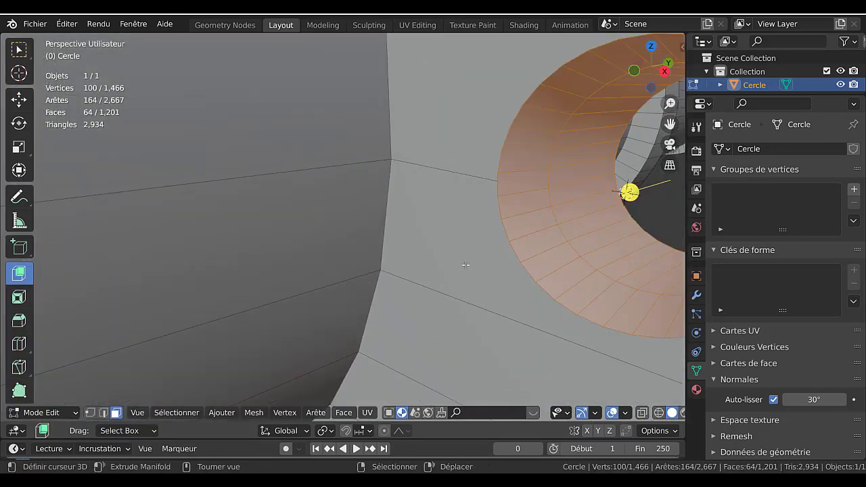
pyautogui.click(573, 249)
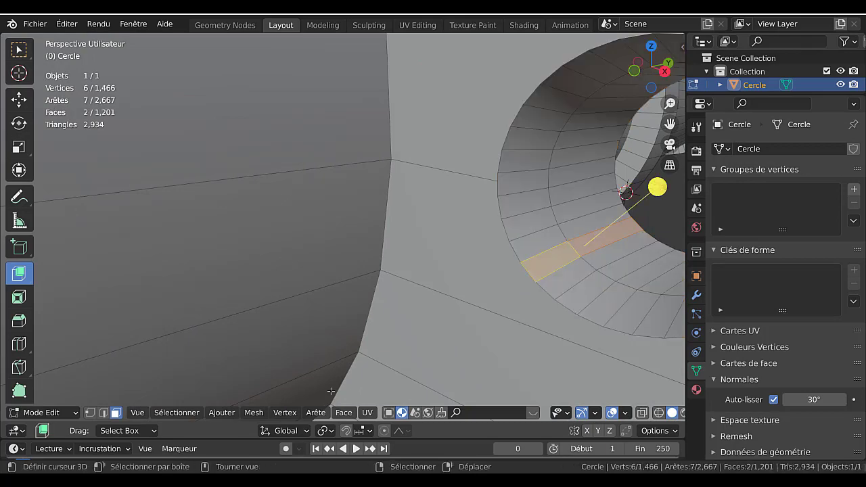
pyautogui.click(104, 415)
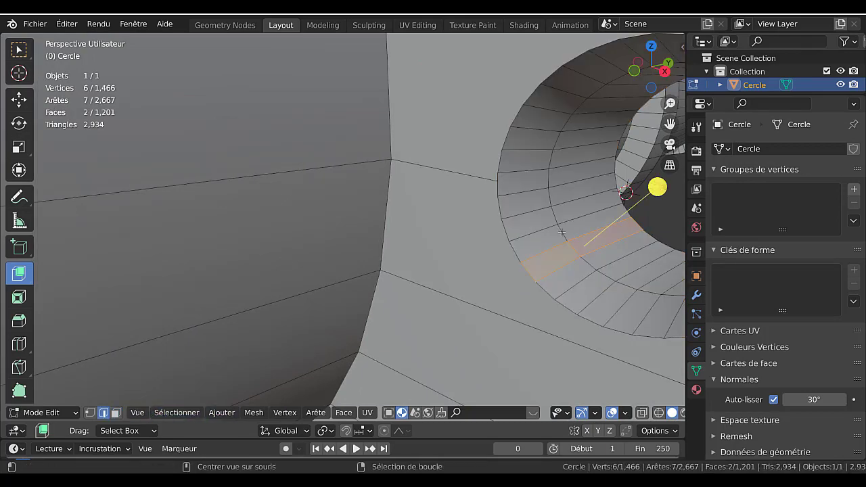
pyautogui.keyDown('alt'); pyautogui.click(545, 254); pyautogui.keyUp('alt')
pyautogui.scroll(-10, 560, 254)
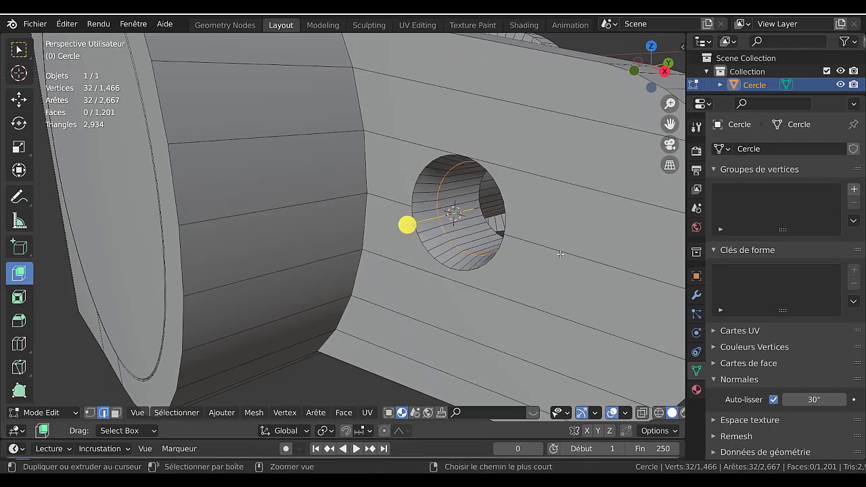
# Try to bevel the selected edge loop inside the lug's hole
pyautogui.hotkey('ctrl', 'b')
pyautogui.click(406, 223)
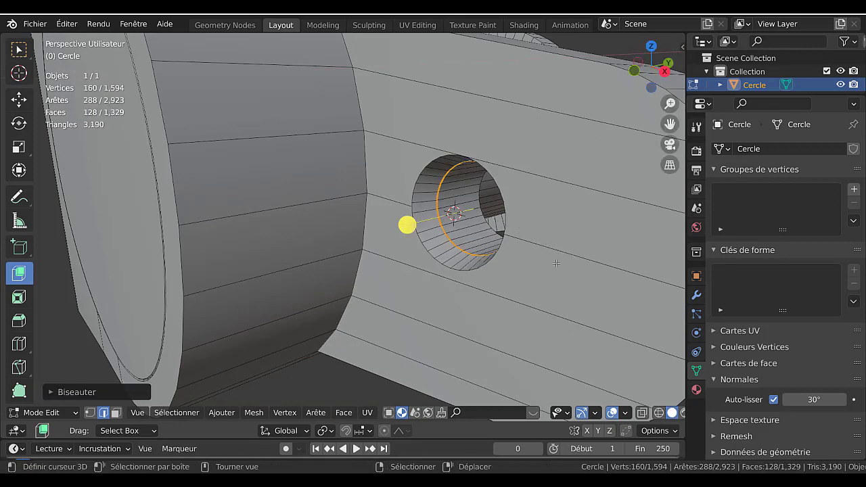
pyautogui.press('Tab')
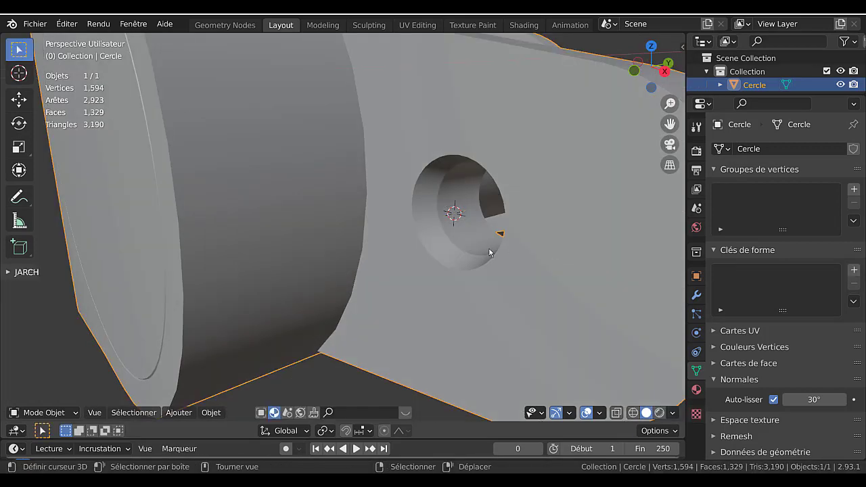
pyautogui.hotkey('ctrl', 'z')
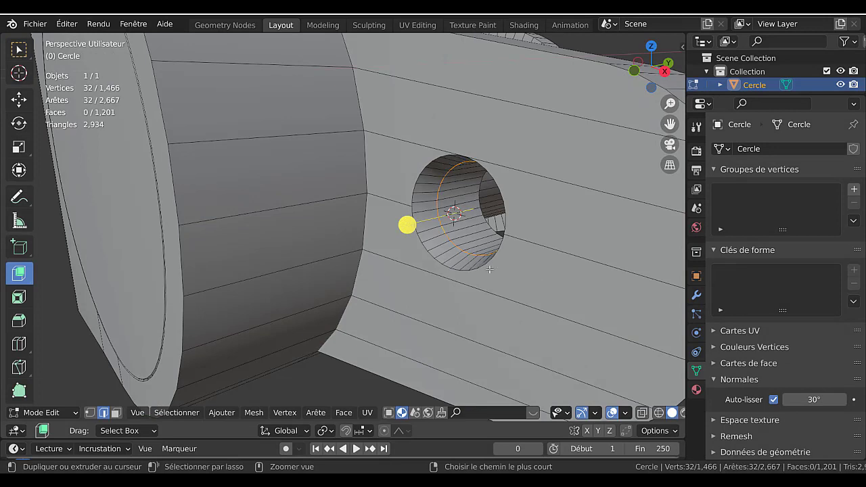
# Mark the edge loop between the countersink and the bore as sharp and check the shading
pyautogui.click(315, 413)
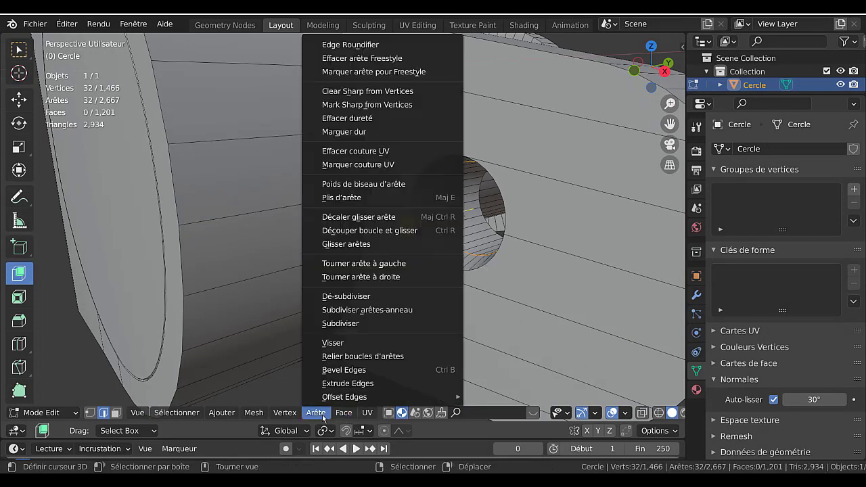
pyautogui.click(361, 132)
pyautogui.press('Tab')
pyautogui.scroll(-5, 378, 153)
pyautogui.moveTo(405, 159); pyautogui.dragTo(455, 197, button='middle')
pyautogui.scroll(4, 483, 195)
pyautogui.press('Tab')
pyautogui.scroll(-4, 516, 188)
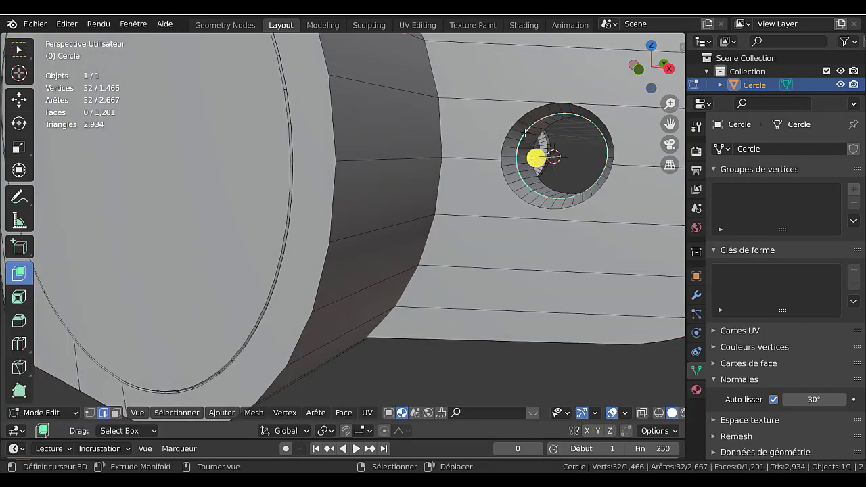
pyautogui.moveTo(516, 188); pyautogui.dragTo(365, 211, button='middle')
pyautogui.press('Tab')
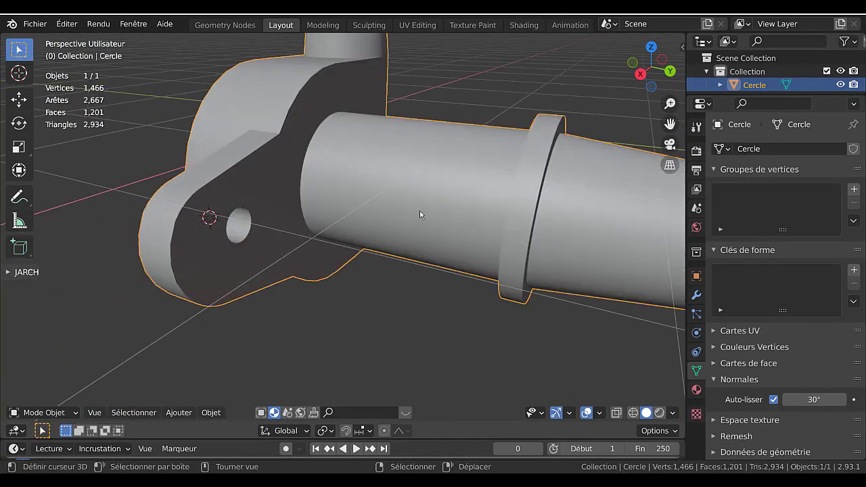
# Select all vertices of the lug's through-hole in front view with X-ray on, leaving out the lug's outline
pyautogui.scroll(3, 419, 211)
pyautogui.moveTo(419, 211); pyautogui.dragTo(508, 231, button='middle')
pyautogui.press('KP_1')
pyautogui.press('Tab')
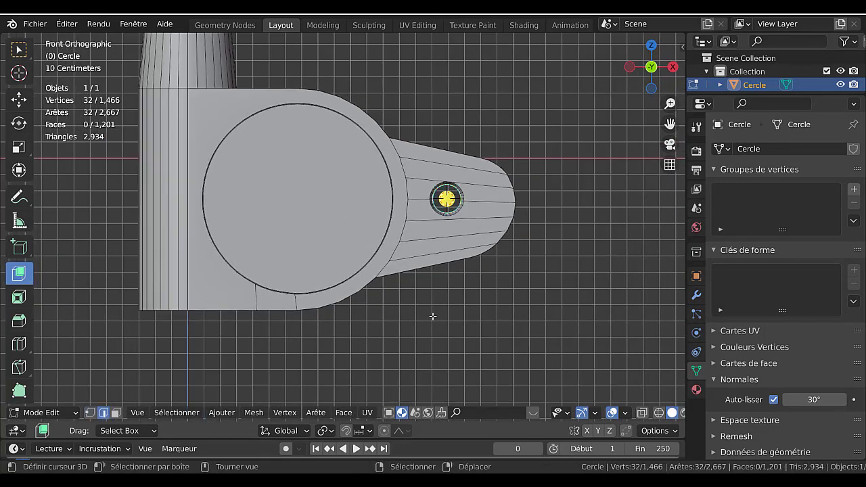
pyautogui.hotkey('alt', 'z')
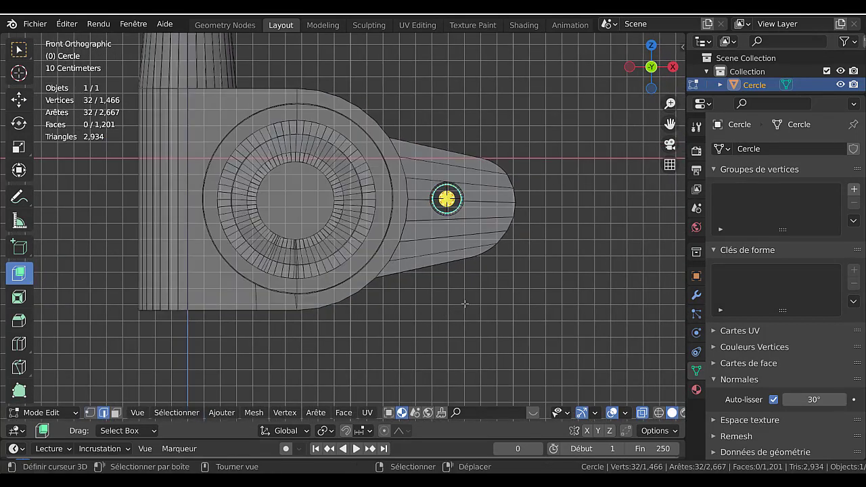
pyautogui.press('c')
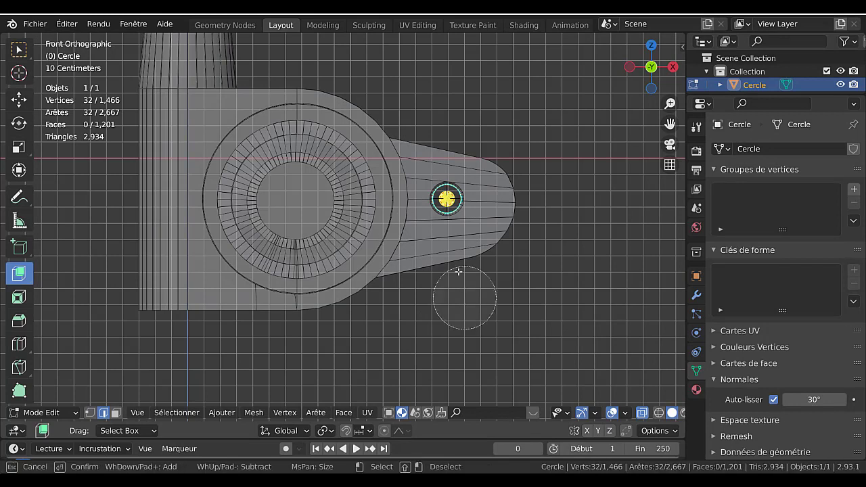
pyautogui.click(447, 200)
pyautogui.rightClick(472, 266)
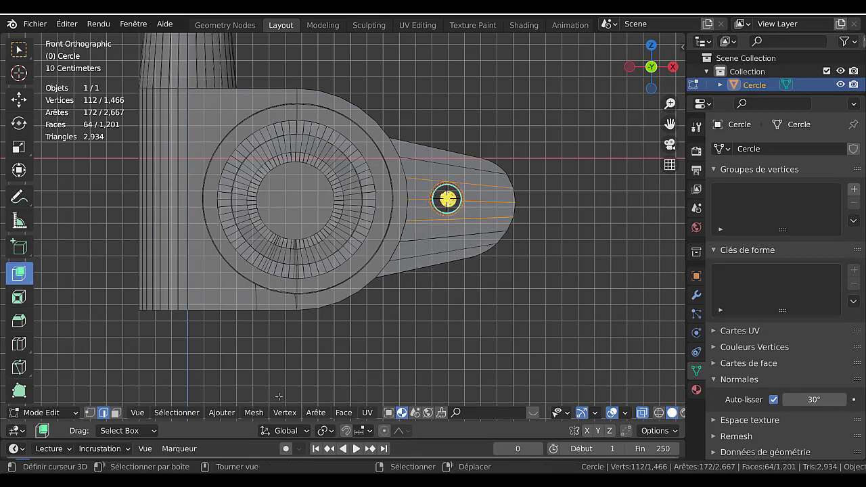
pyautogui.click(90, 413)
pyautogui.click(493, 320)
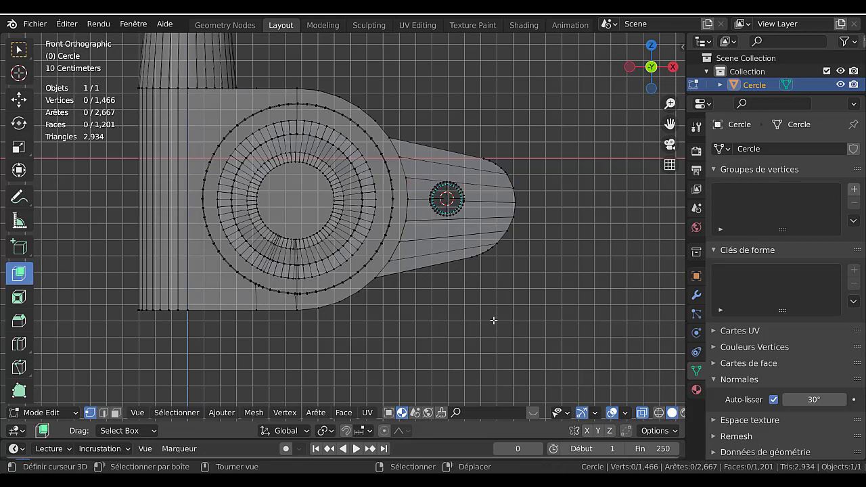
pyautogui.press('c')
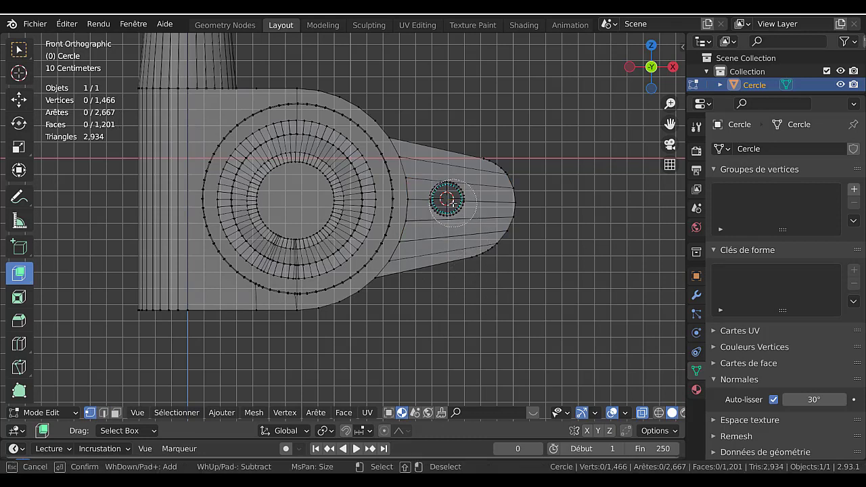
pyautogui.moveTo(448, 201); pyautogui.dragTo(446, 199)
pyautogui.rightClick(473, 300)
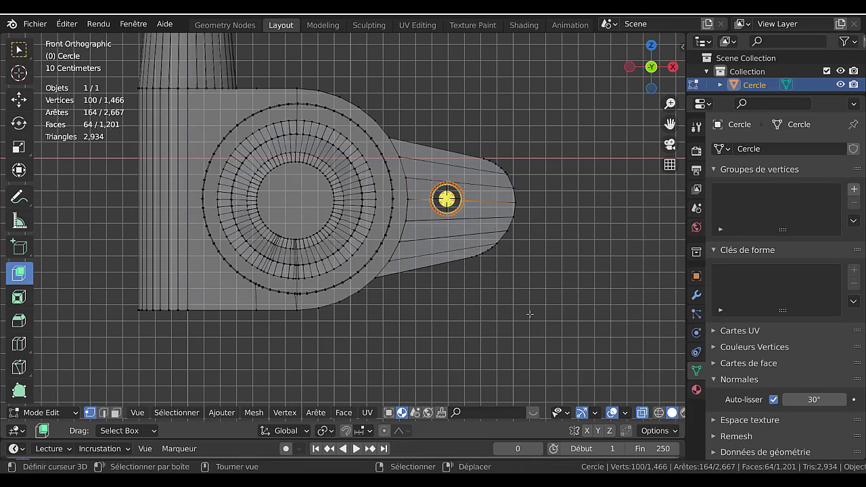
# Move the hole about 0.13 m along X toward the lug's rounded tip and turn X-ray off
pyautogui.press('g')
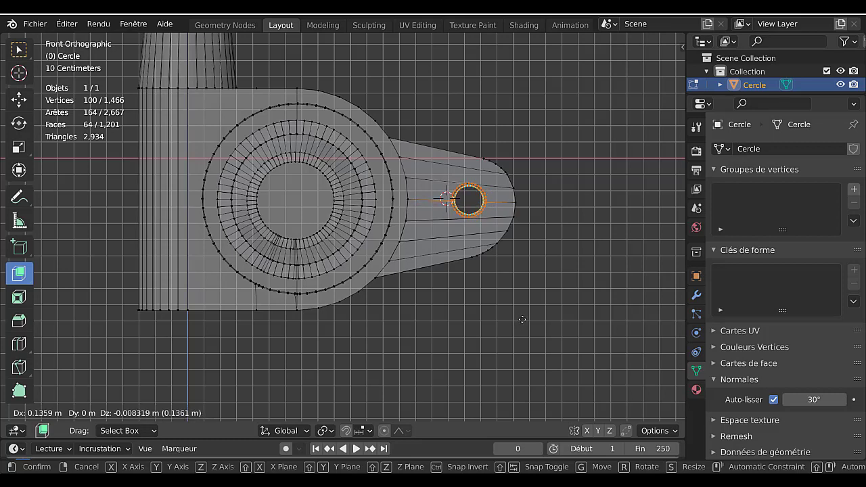
pyautogui.click(521, 319)
pyautogui.press('Tab')
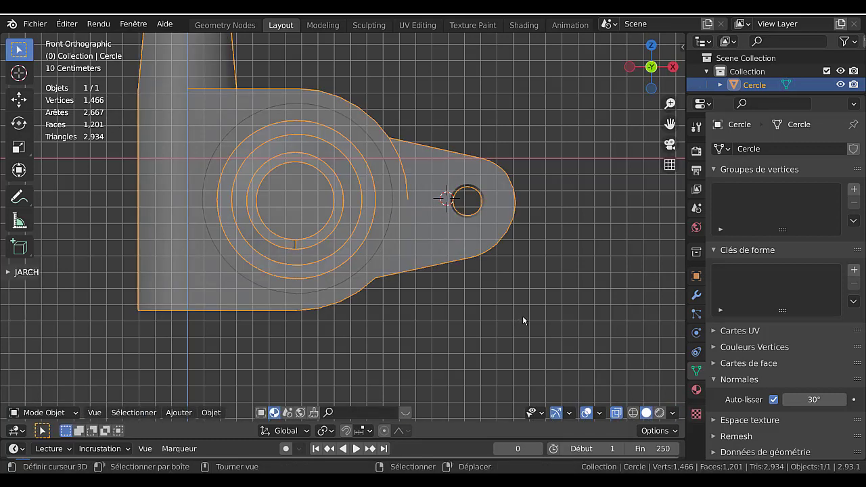
pyautogui.click(532, 303)
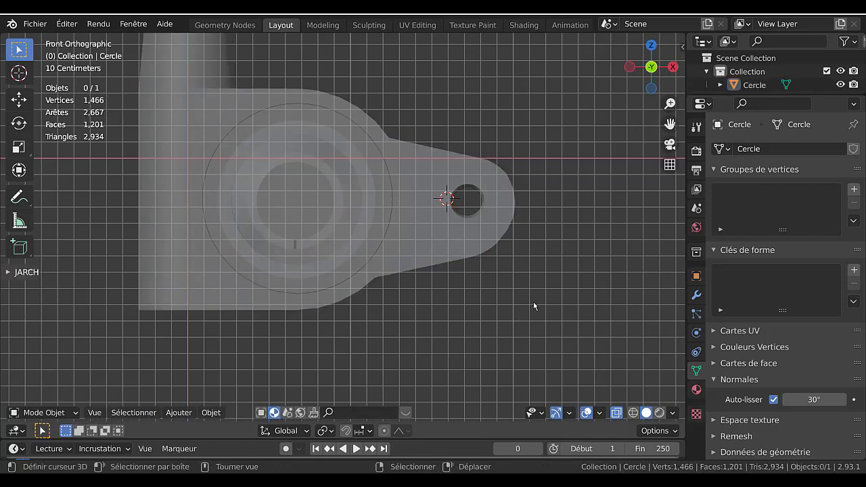
pyautogui.moveTo(532, 303)
pyautogui.mouseDown(button='middle')
pyautogui.moveTo(489, 305)
pyautogui.moveTo(512, 276)
pyautogui.moveTo(482, 303)
pyautogui.moveTo(523, 239)
pyautogui.mouseUp(button='middle')
pyautogui.press('Tab')
pyautogui.hotkey('alt', 'z')
pyautogui.press('Tab')
pyautogui.moveTo(529, 267); pyautogui.dragTo(684, 405, button='middle')
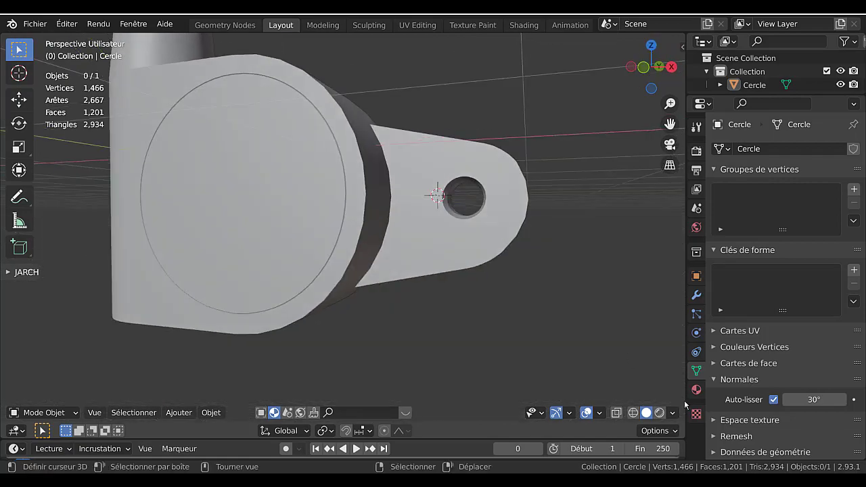
# Switch the viewport to rendered shading and inspect the lug and its hole
pyautogui.click(660, 413)
pyautogui.moveTo(620, 272)
pyautogui.mouseDown(button='middle')
pyautogui.moveTo(476, 326)
pyautogui.moveTo(519, 298)
pyautogui.mouseUp(button='middle')
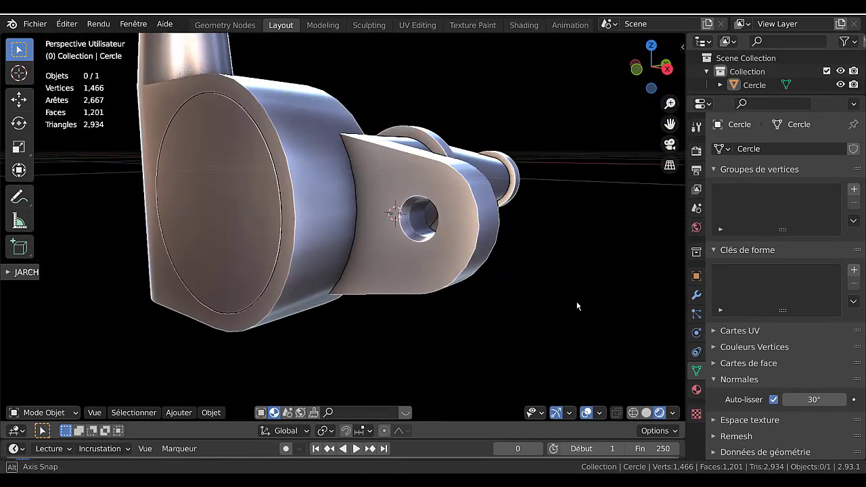
pyautogui.moveTo(576, 301); pyautogui.dragTo(465, 300, button='middle')
# Select the vertex path along the lug tip's rounded front edge and subdivide it
pyautogui.press('Tab')
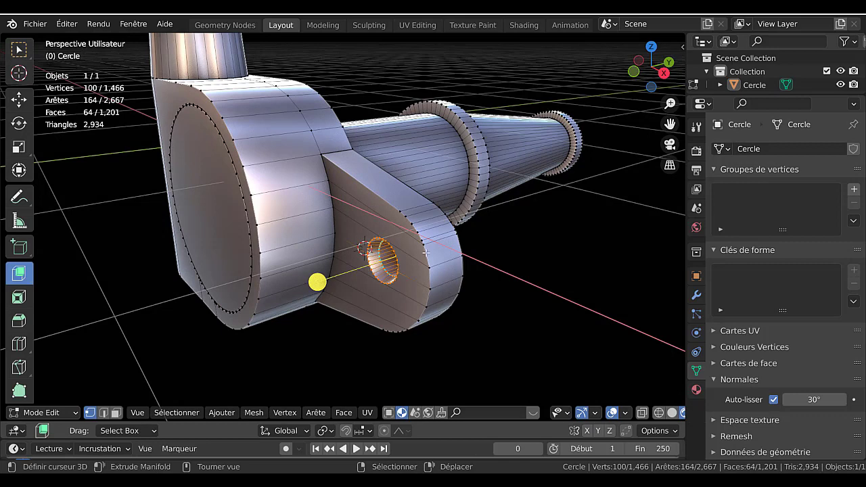
pyautogui.click(403, 214)
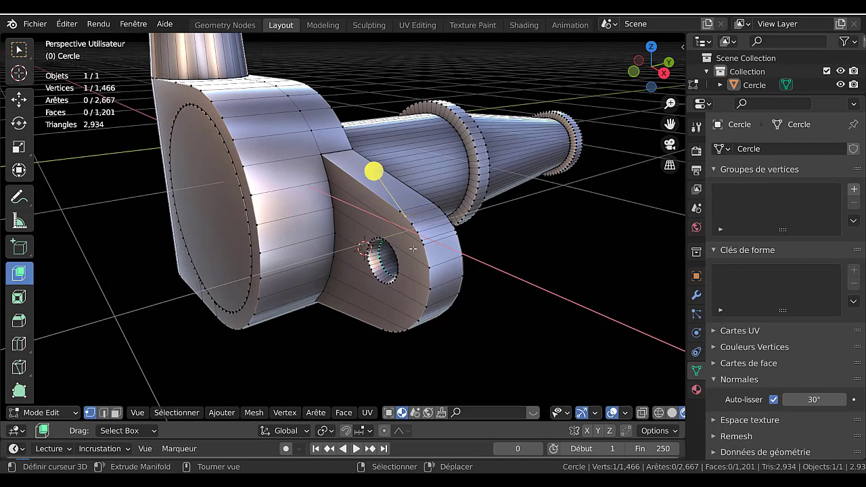
pyautogui.keyDown('ctrl'); pyautogui.click(382, 328); pyautogui.keyUp('ctrl')
pyautogui.moveTo(382, 328); pyautogui.dragTo(448, 277, button='middle')
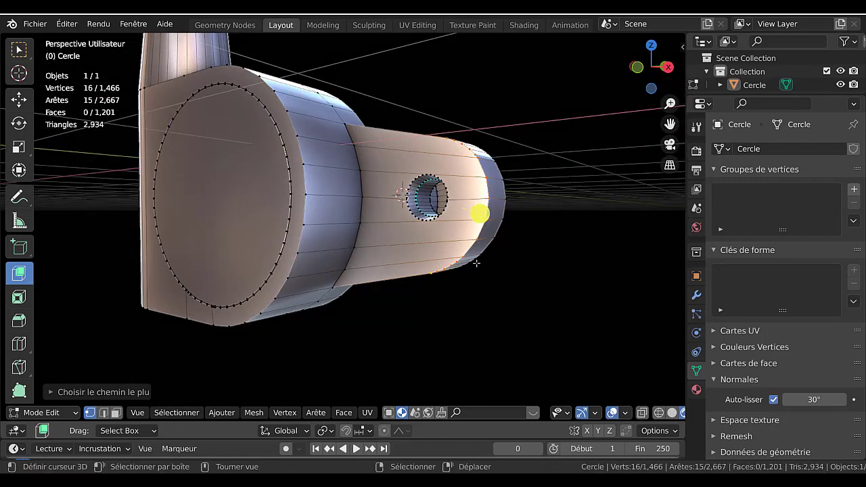
pyautogui.moveTo(440, 319); pyautogui.dragTo(435, 322, button='middle')
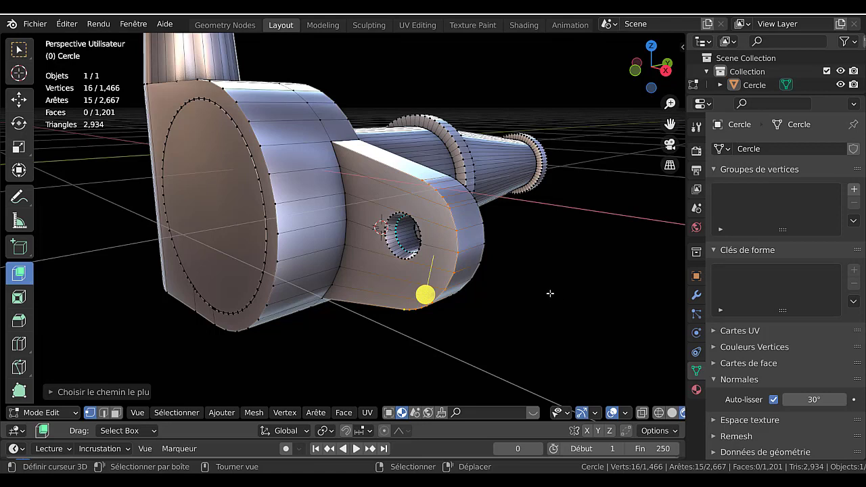
pyautogui.press('q')
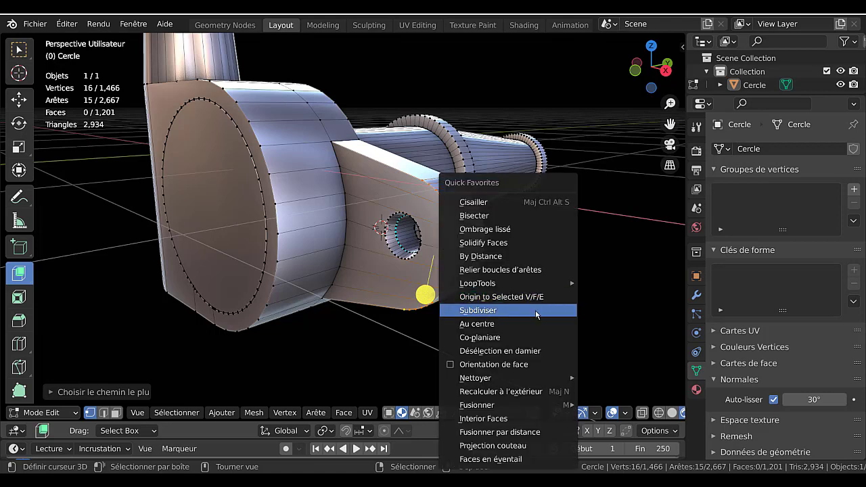
pyautogui.click(536, 311)
# Smooth the subdivided front arc of the lug with LoopTools Relax
pyautogui.press('q')
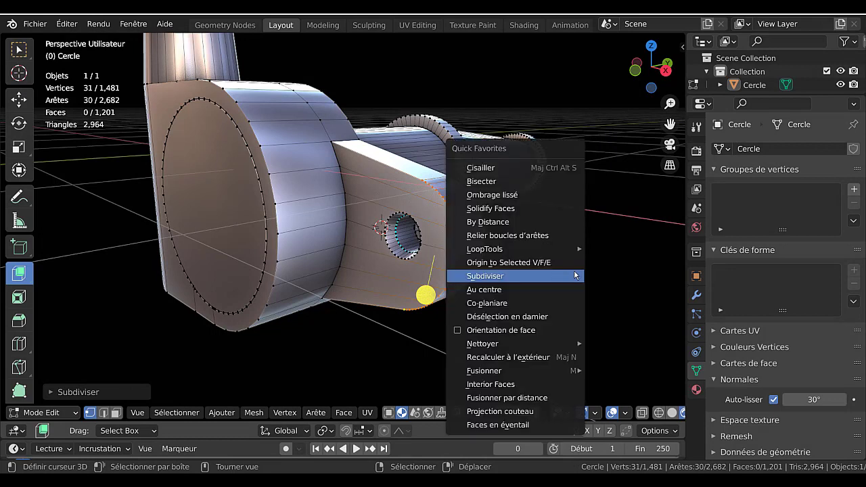
pyautogui.moveTo(537, 252)
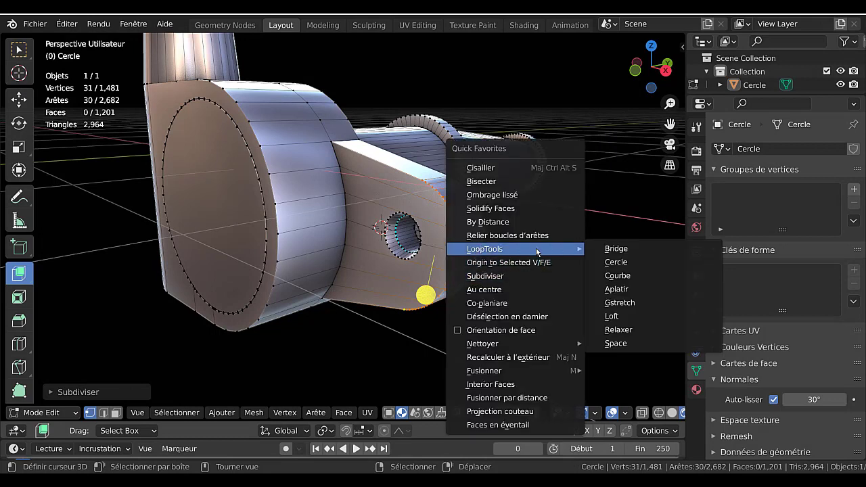
pyautogui.click(626, 330)
# Select the vertex path along the lug tip's rounded rear edge, on the shaft side, and subdivide it
pyautogui.moveTo(578, 294); pyautogui.dragTo(209, 225, button='middle')
pyautogui.click(217, 223)
pyautogui.moveTo(234, 314); pyautogui.dragTo(230, 291, button='middle')
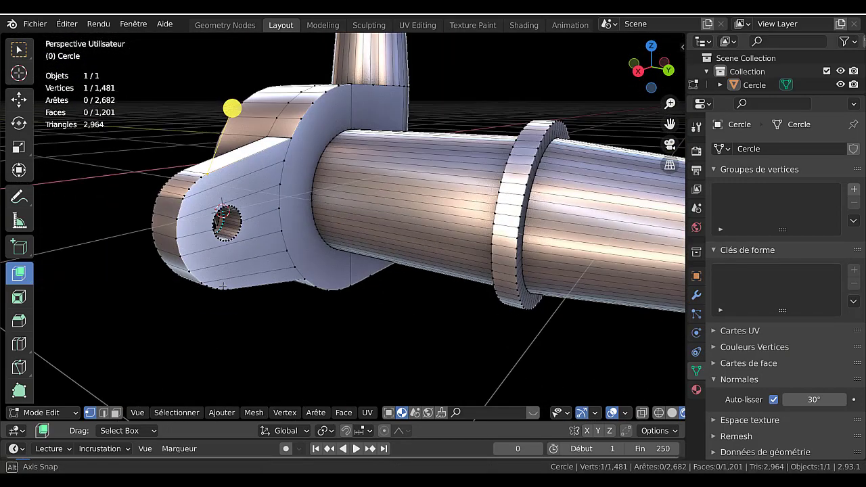
pyautogui.keyDown('ctrl'); pyautogui.click(230, 289); pyautogui.keyUp('ctrl')
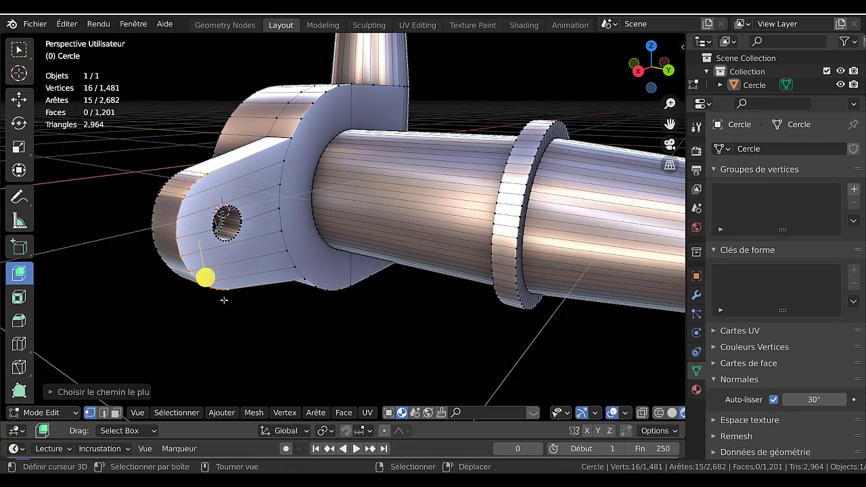
pyautogui.moveTo(255, 311); pyautogui.dragTo(290, 296, button='middle')
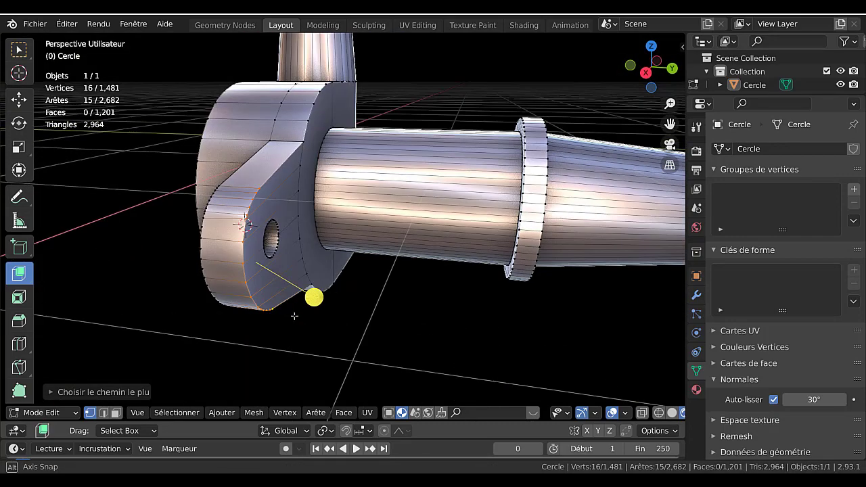
pyautogui.press('q')
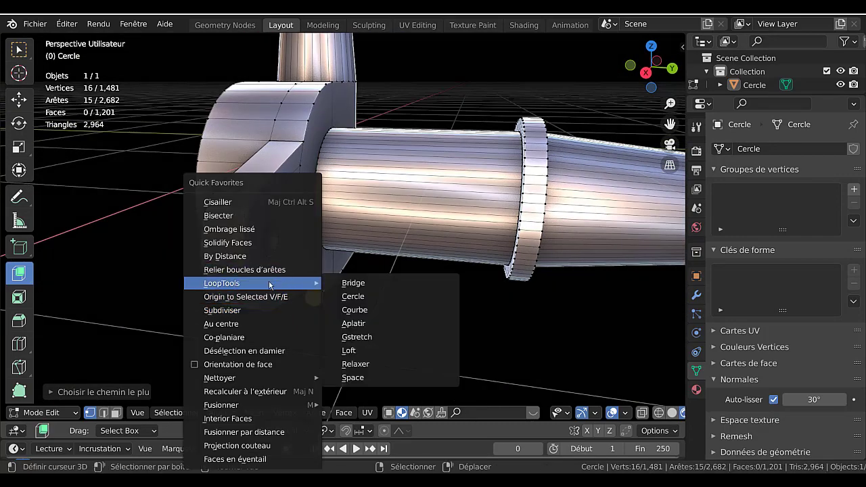
pyautogui.moveTo(256, 286)
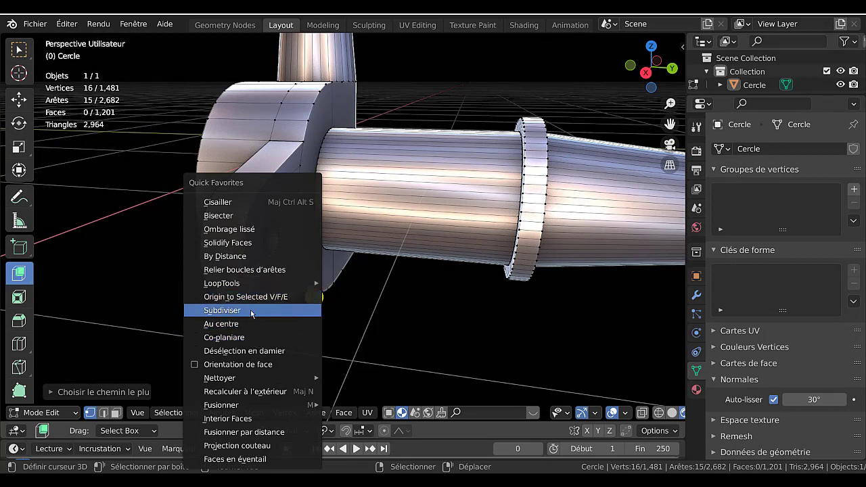
pyautogui.click(249, 310)
# Smooth the subdivided rear arc of the lug with LoopTools Relax and check its shading in Object Mode
pyautogui.press('q')
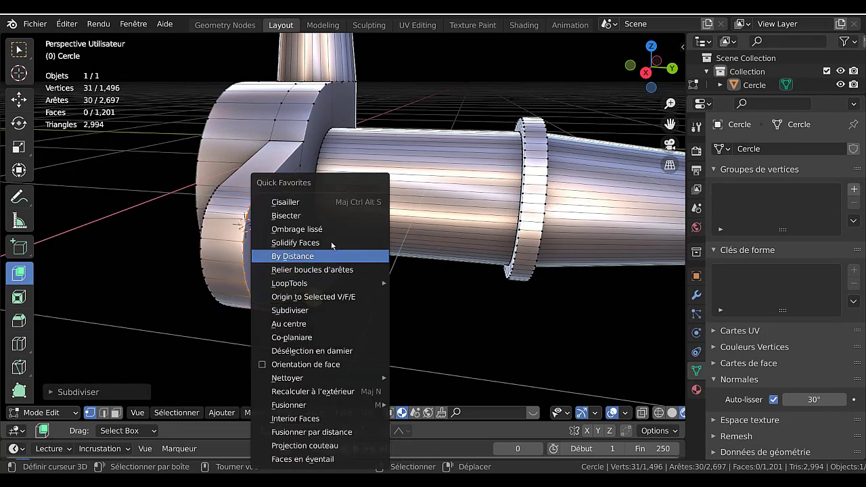
pyautogui.moveTo(375, 283)
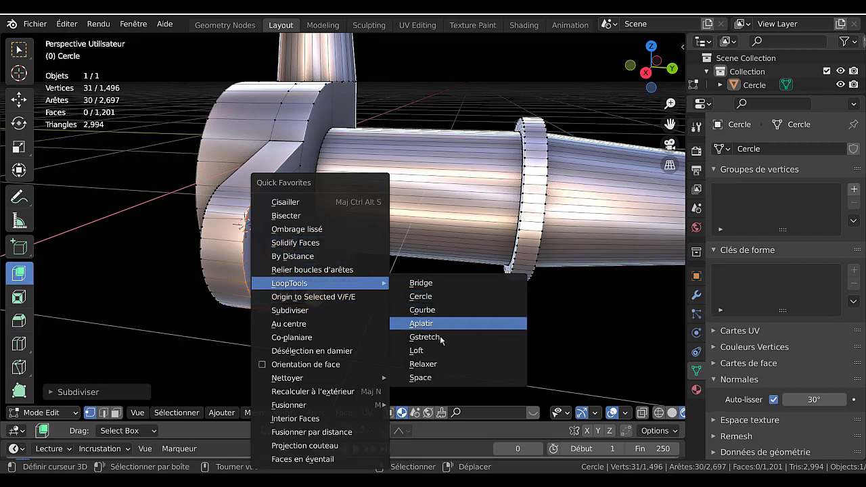
pyautogui.click(433, 364)
pyautogui.moveTo(354, 316); pyautogui.dragTo(394, 302, button='middle')
pyautogui.press('Tab')
pyautogui.press('Tab')
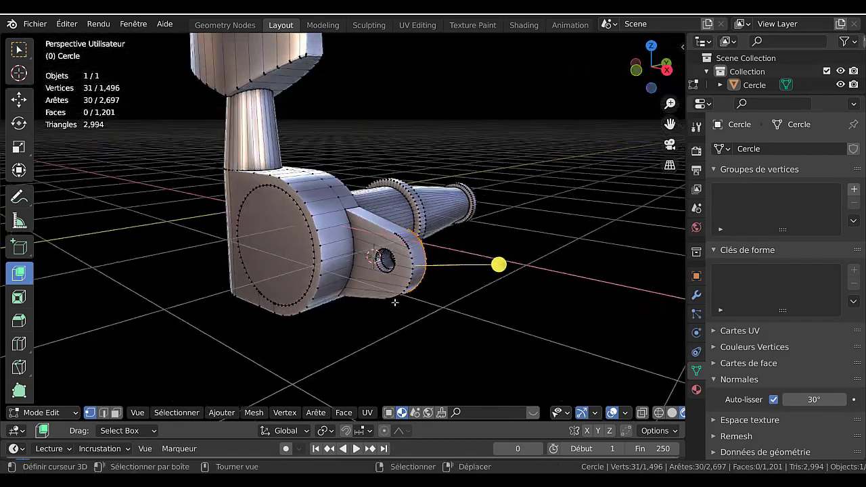
# Select the vertex path along the lug tip's front arc and distribute its vertices evenly with LoopTools Space
pyautogui.scroll(3, 402, 328)
pyautogui.click(408, 339)
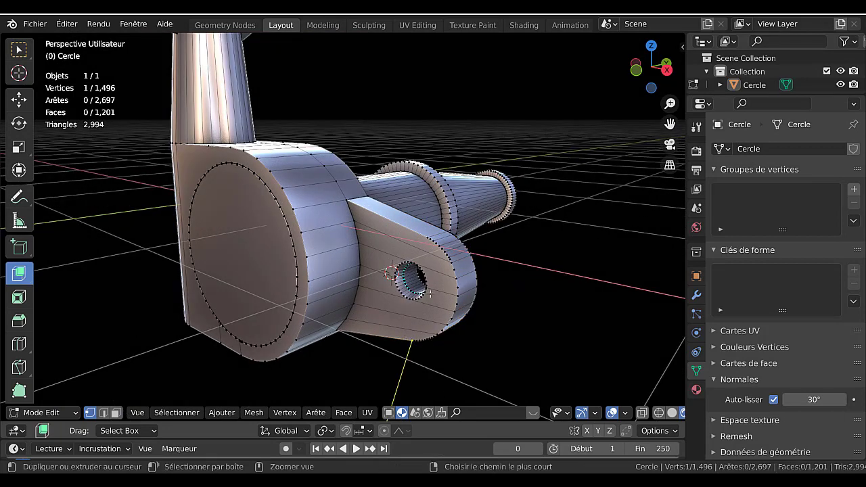
pyautogui.keyDown('ctrl'); pyautogui.click(439, 345); pyautogui.keyUp('ctrl')
pyautogui.press('q')
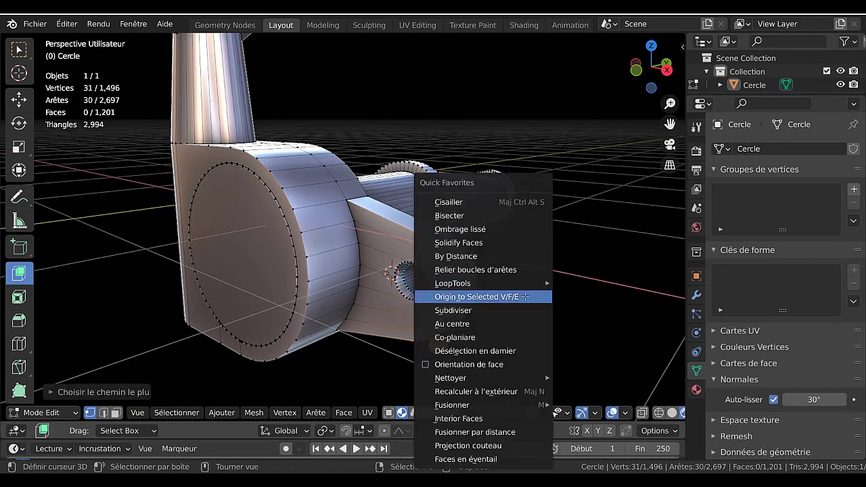
pyautogui.moveTo(531, 283)
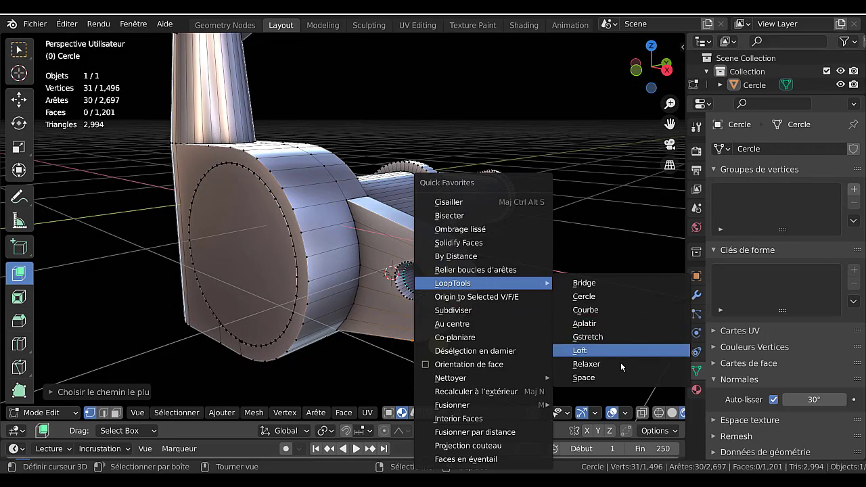
pyautogui.click(611, 377)
# Select the vertex path along the lug tip's rear arc and even out its vertex spacing with LoopTools Space
pyautogui.moveTo(535, 342); pyautogui.dragTo(469, 363, button='middle')
pyautogui.click(295, 290)
pyautogui.moveTo(330, 352); pyautogui.dragTo(351, 253, button='middle')
pyautogui.keyDown('shift'); pyautogui.moveTo(267, 322); pyautogui.dragTo(352, 246, button='middle'); pyautogui.keyUp('shift')
pyautogui.keyDown('ctrl'); pyautogui.click(268, 317); pyautogui.keyUp('ctrl')
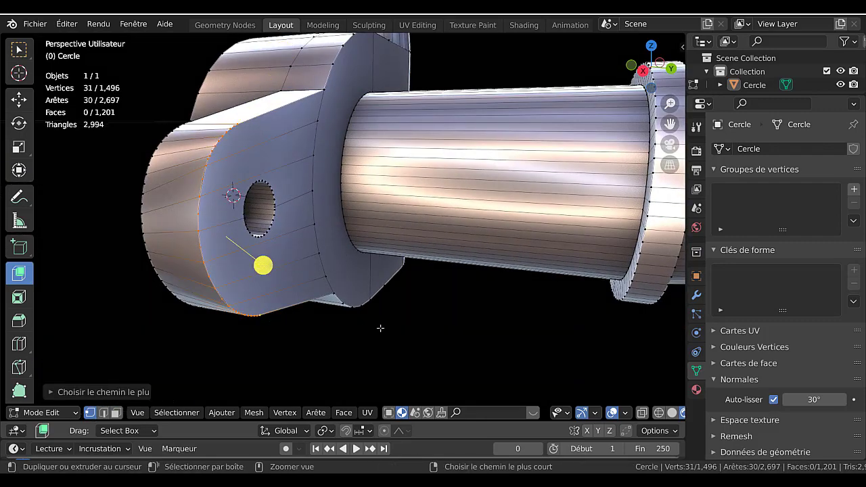
pyautogui.press('q')
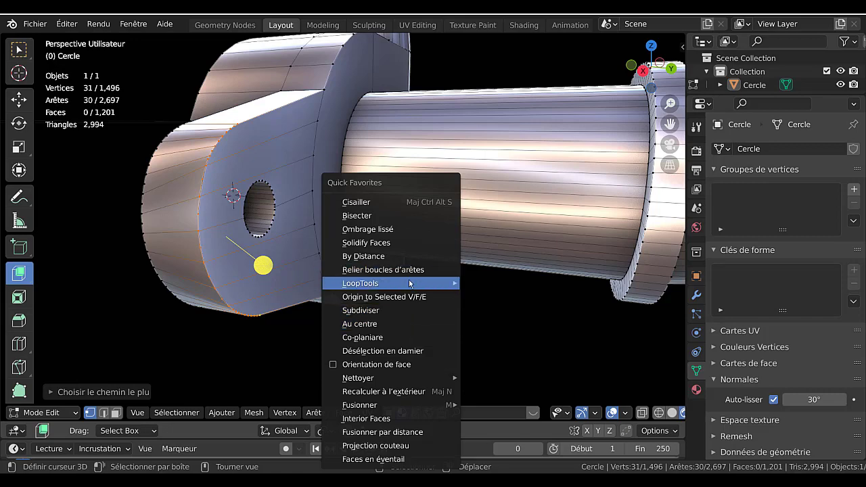
pyautogui.moveTo(408, 279)
pyautogui.click(497, 378)
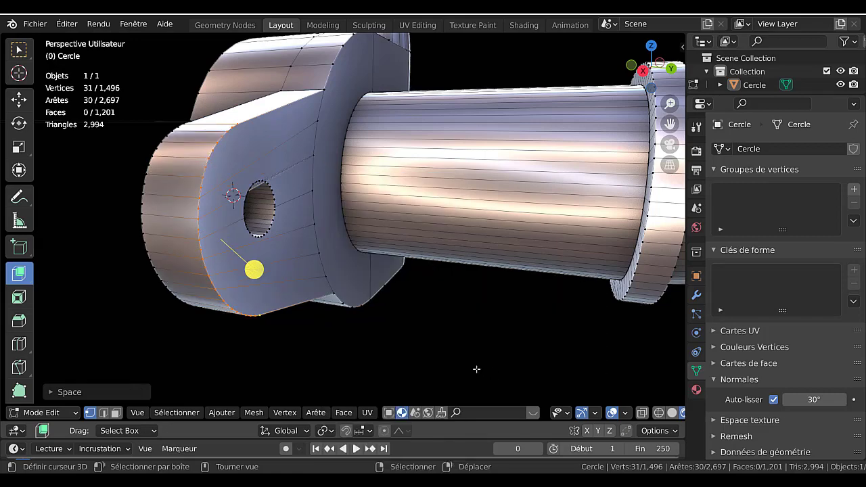
# Inspect the part's shading in Object Mode from the front, left and perspective views, focusing on the lug and its hole
pyautogui.press('Tab')
pyautogui.press('Tab')
pyautogui.moveTo(343, 331); pyautogui.dragTo(429, 335, button='middle')
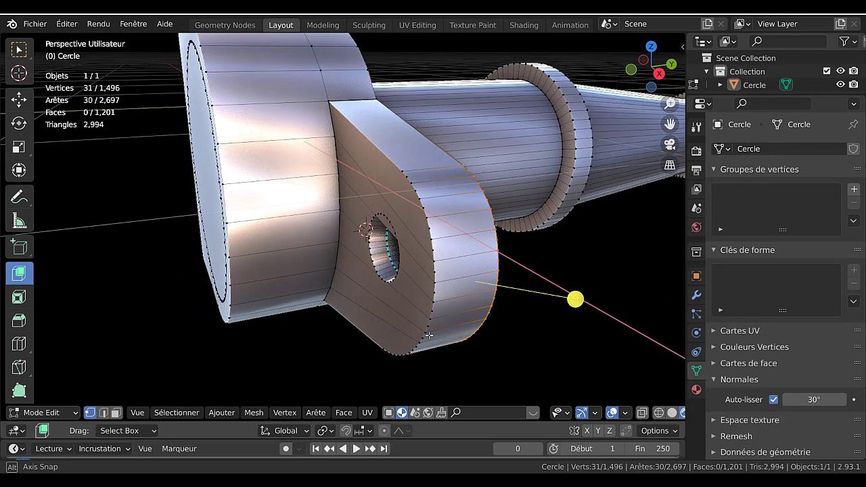
pyautogui.press('Tab')
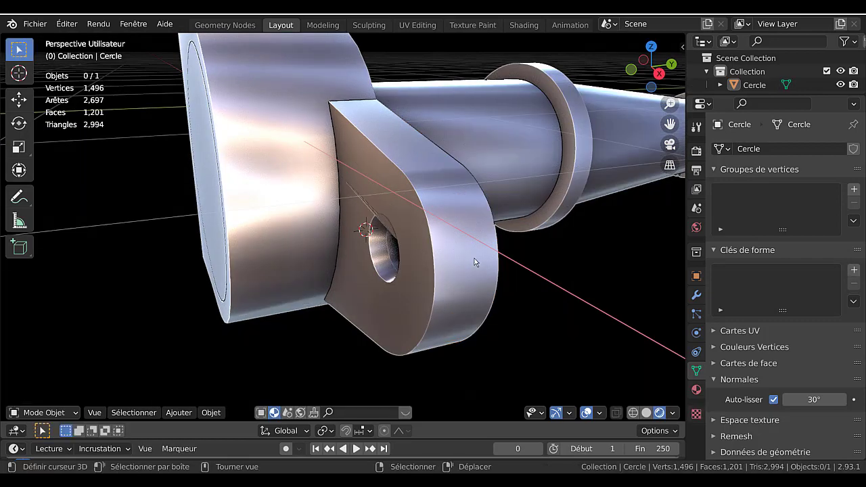
pyautogui.moveTo(476, 257); pyautogui.dragTo(477, 298, button='middle')
pyautogui.scroll(-5, 476, 295)
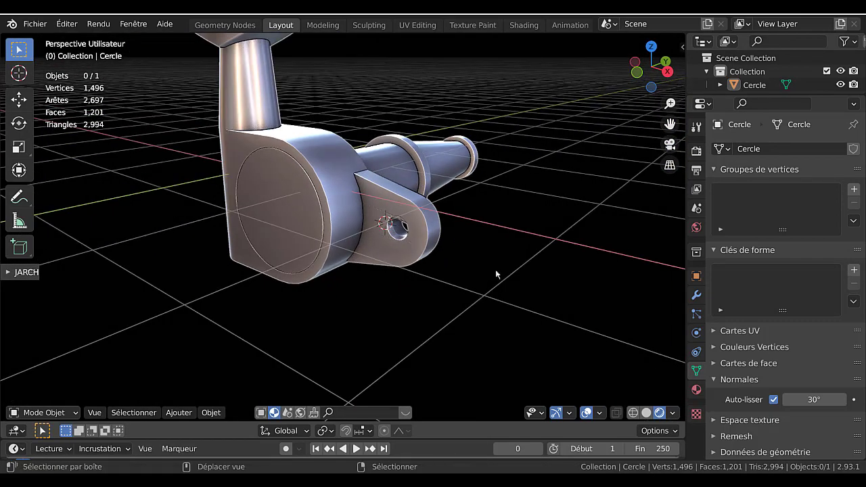
pyautogui.moveTo(495, 269); pyautogui.dragTo(379, 314, button='middle')
pyautogui.press('KP_1')
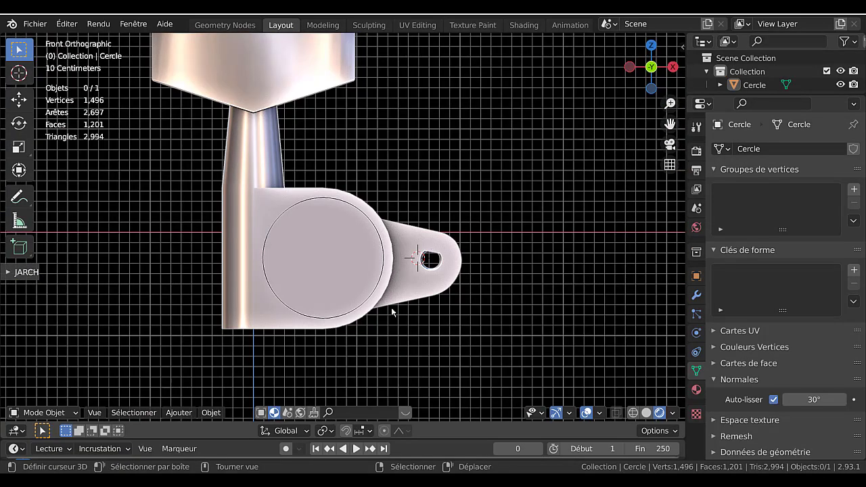
pyautogui.press('ctrl+KP_3')
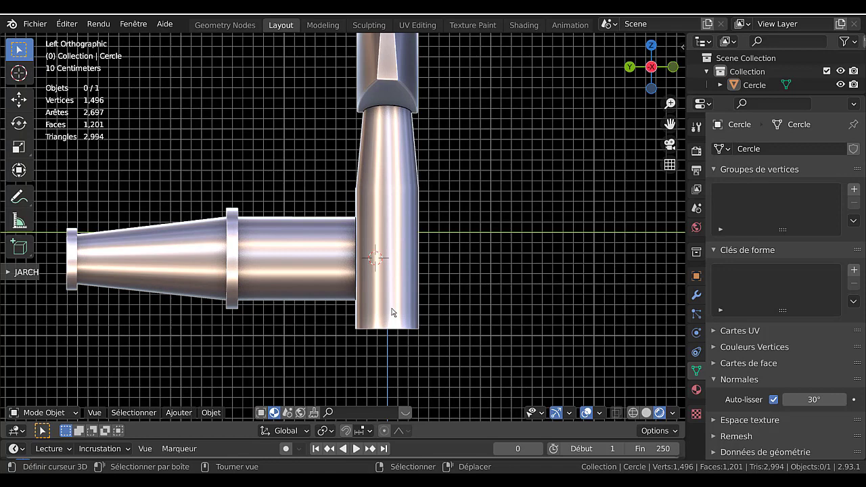
pyautogui.press('KP_8')
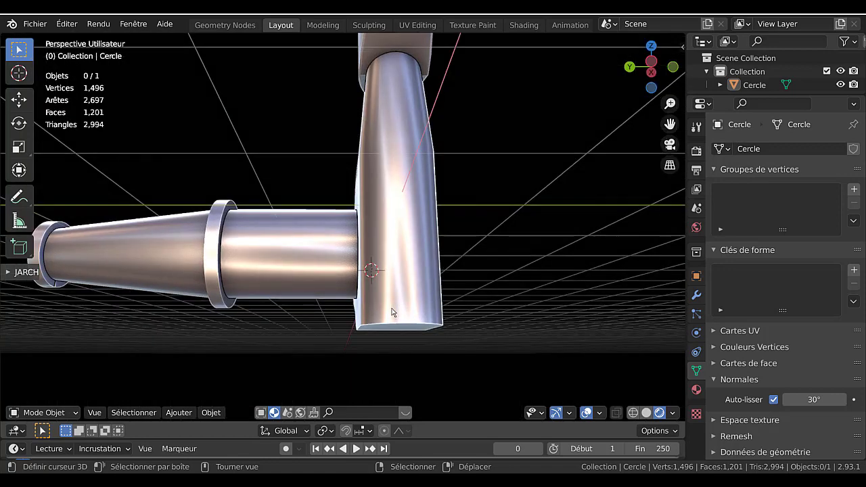
pyautogui.press('KP_1')
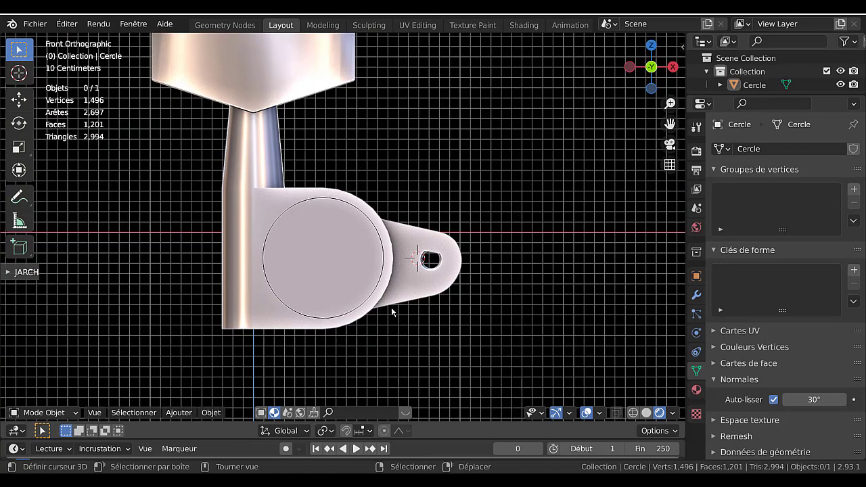
pyautogui.moveTo(500, 305); pyautogui.dragTo(431, 285, button='middle')
pyautogui.scroll(5, 430, 281)
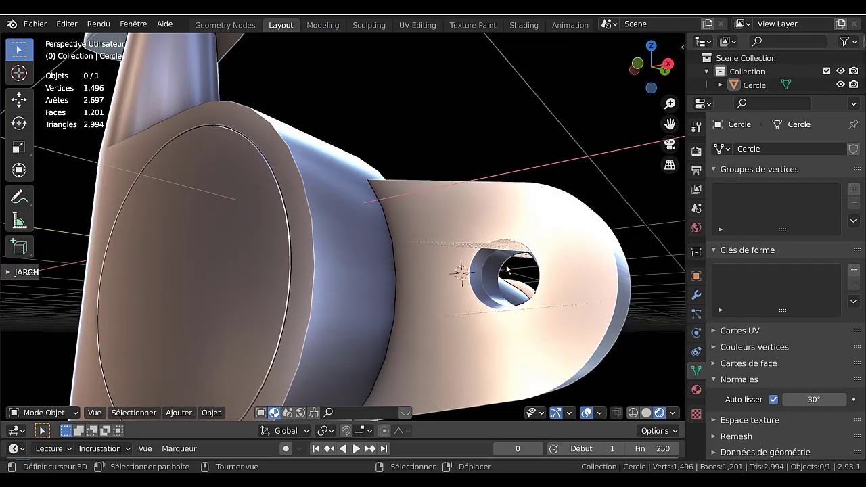
# Compare the mesh and the shading around the lug's hole by switching between Edit Mode and Object Mode
pyautogui.press('Tab')
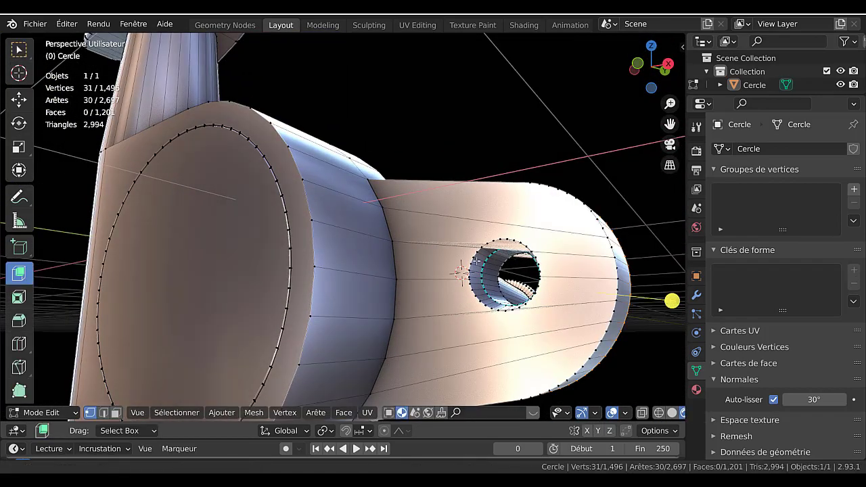
pyautogui.scroll(-3, 445, 268)
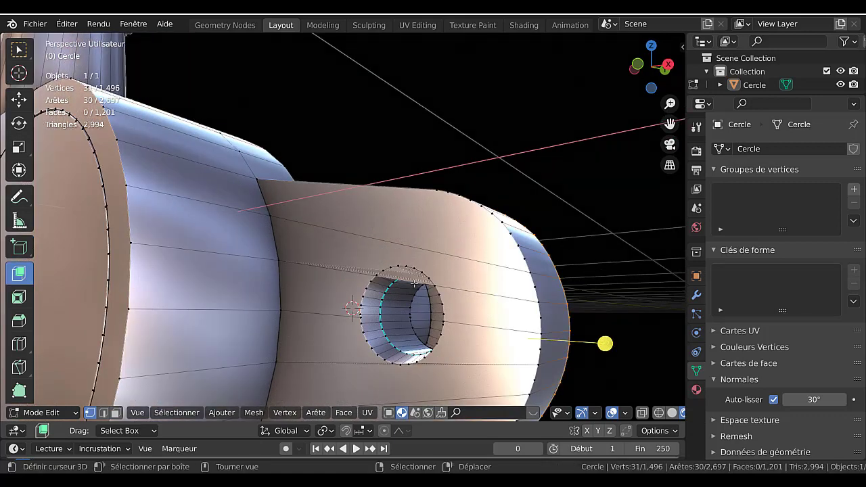
pyautogui.scroll(2, 419, 283)
pyautogui.hotkey('ctrl', 'q')
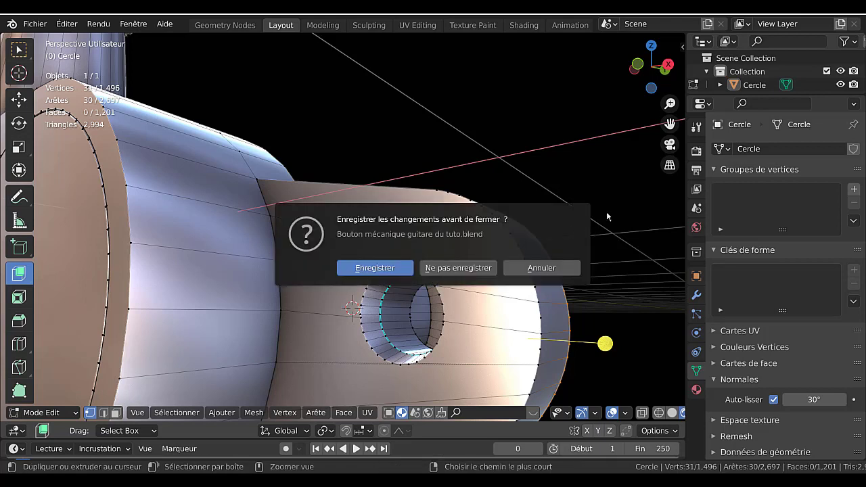
pyautogui.press('Escape')
pyautogui.press('Tab')
pyautogui.press('Tab')
pyautogui.press('Tab')
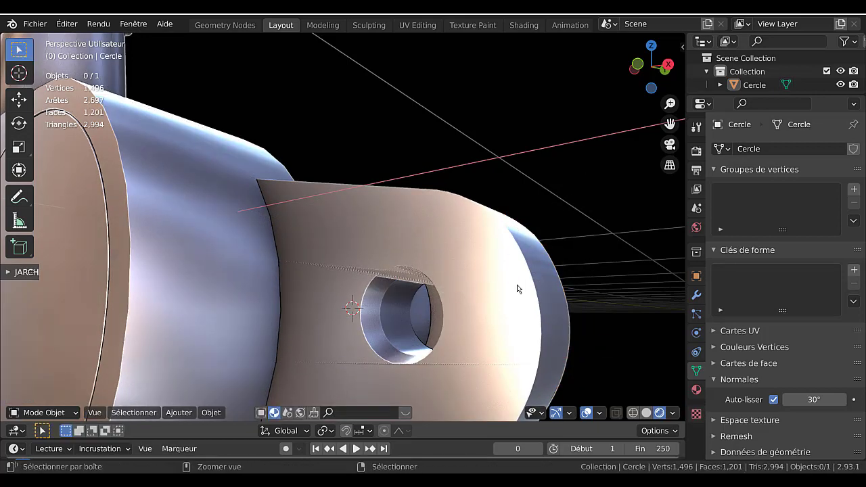
pyautogui.press('Tab')
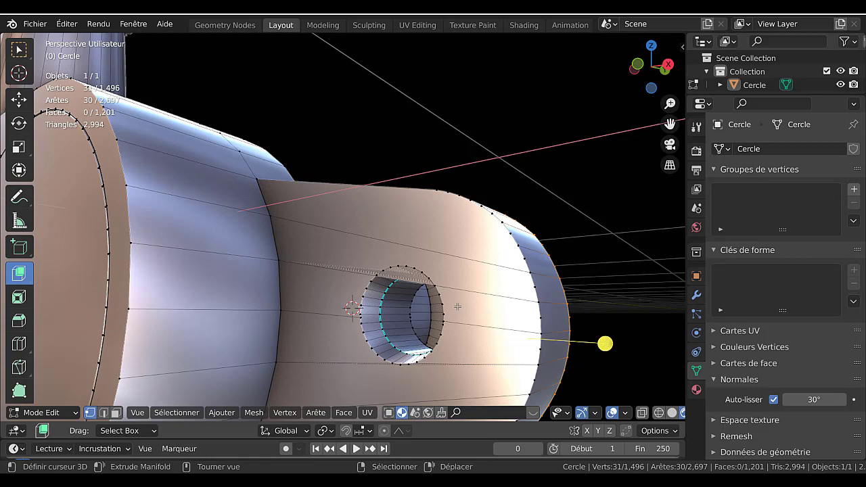
# In front view with X-ray on, circle-select all the vertices of the lug's hole
pyautogui.press('KP_1')
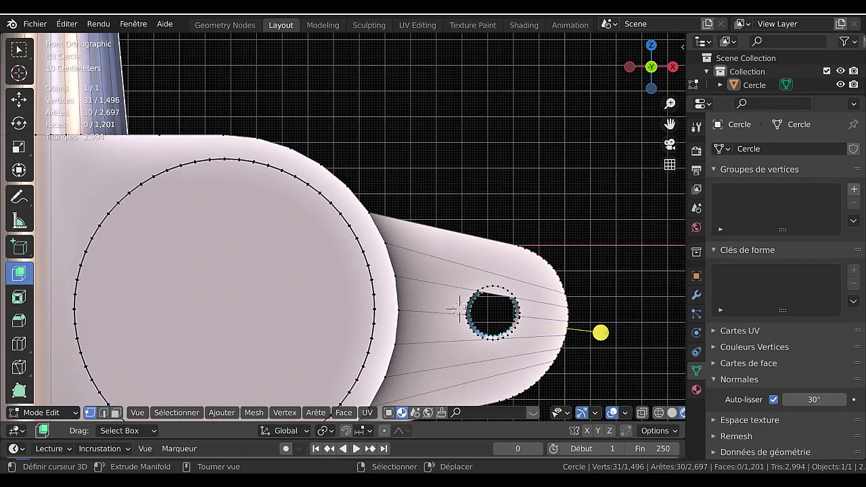
pyautogui.press('x')
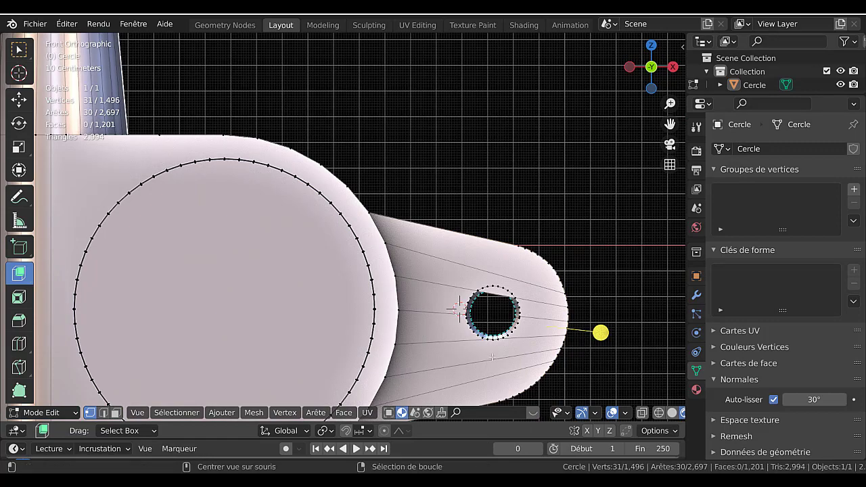
pyautogui.hotkey('alt', 'z')
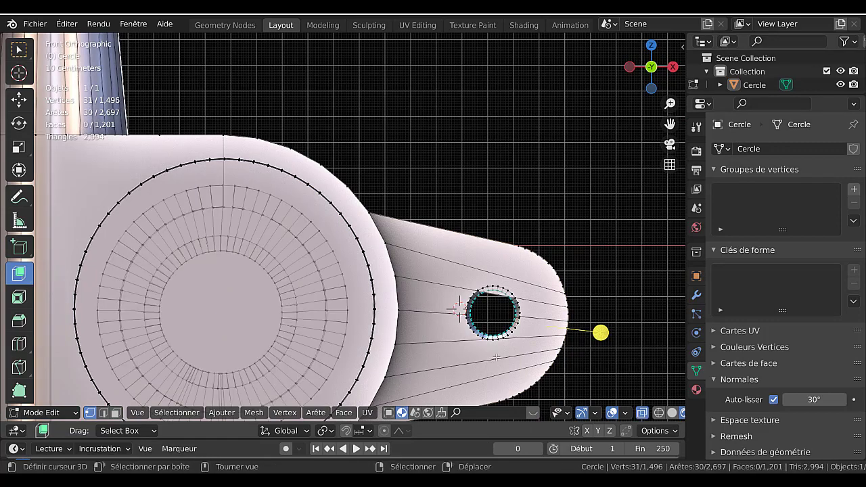
pyautogui.press('c')
pyautogui.click(493, 319)
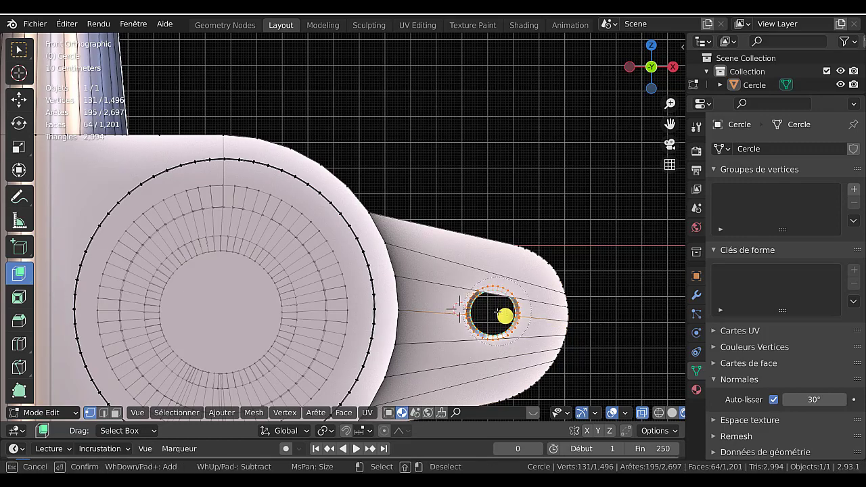
pyautogui.press('Escape')
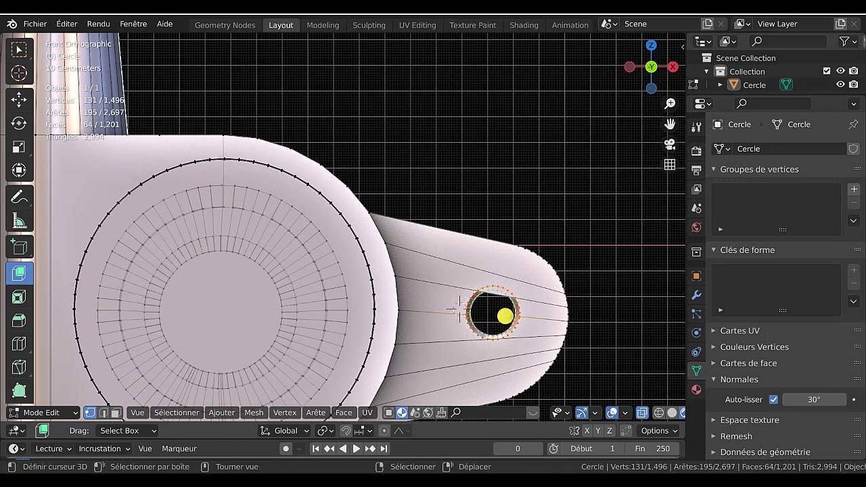
pyautogui.press('s')
pyautogui.press('Escape')
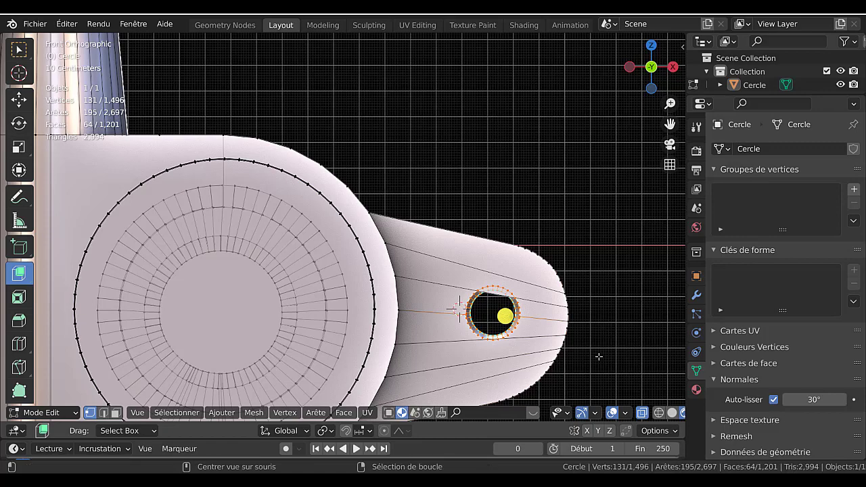
pyautogui.hotkey('alt', 's')
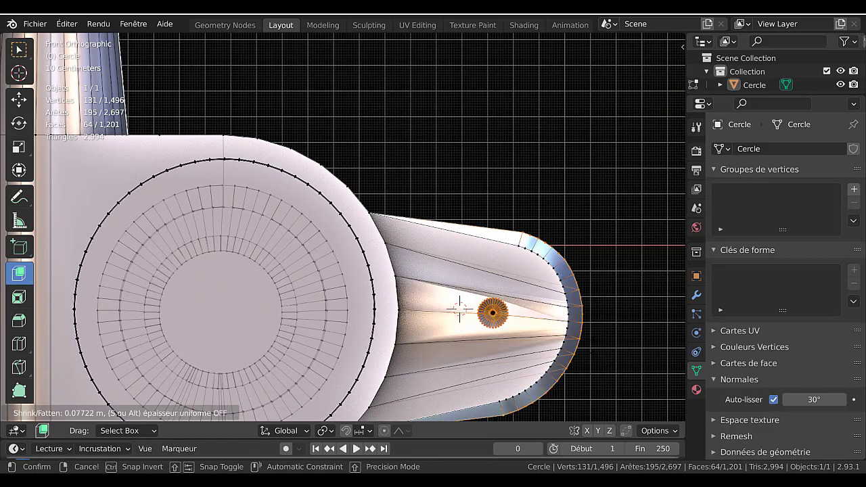
pyautogui.press('Escape')
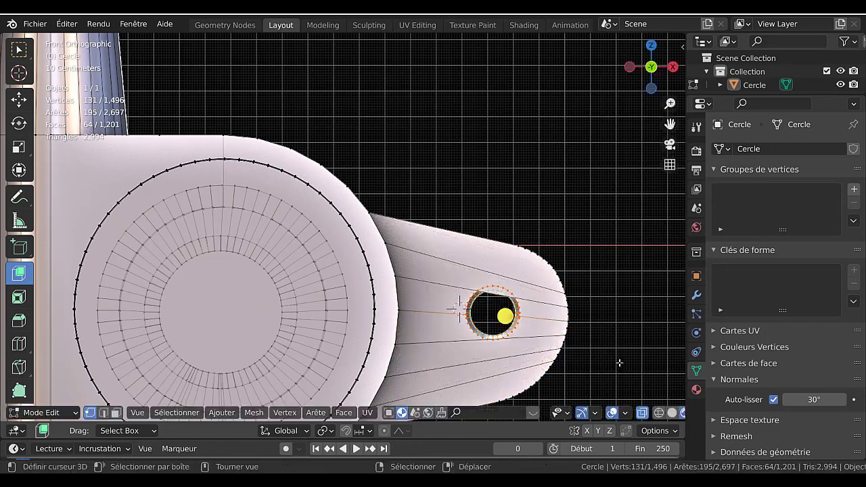
pyautogui.press('s')
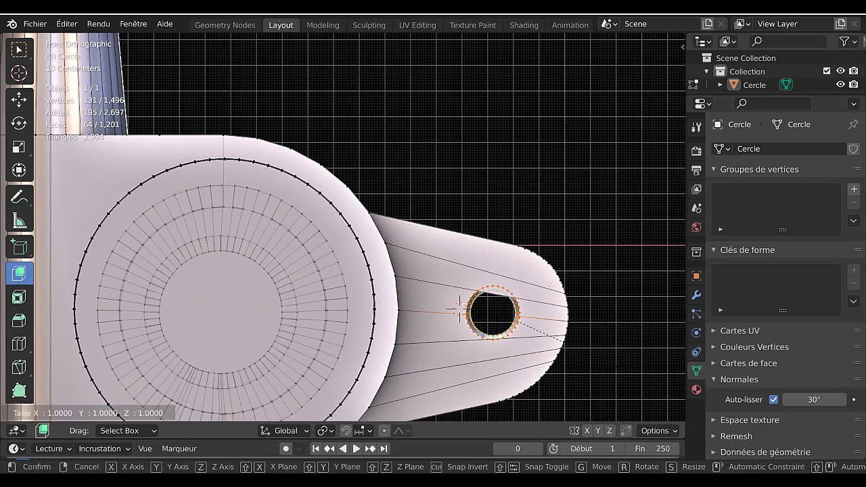
pyautogui.press('Escape')
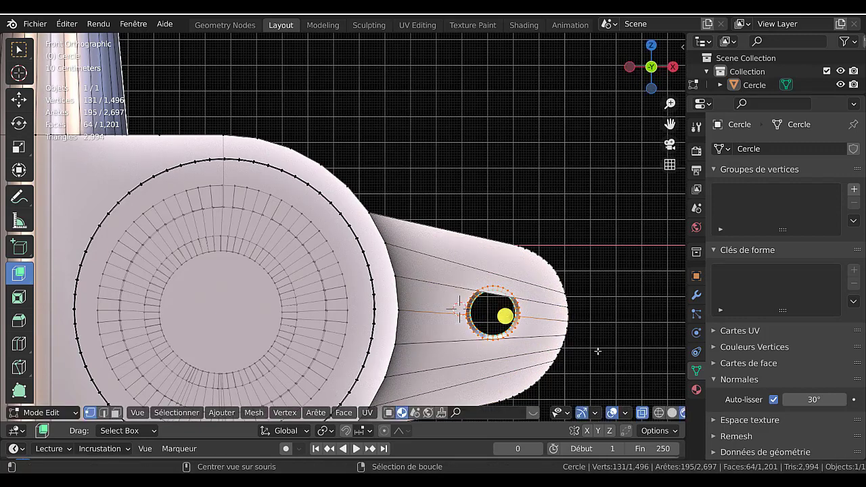
pyautogui.hotkey('alt', 's')
pyautogui.press('Escape')
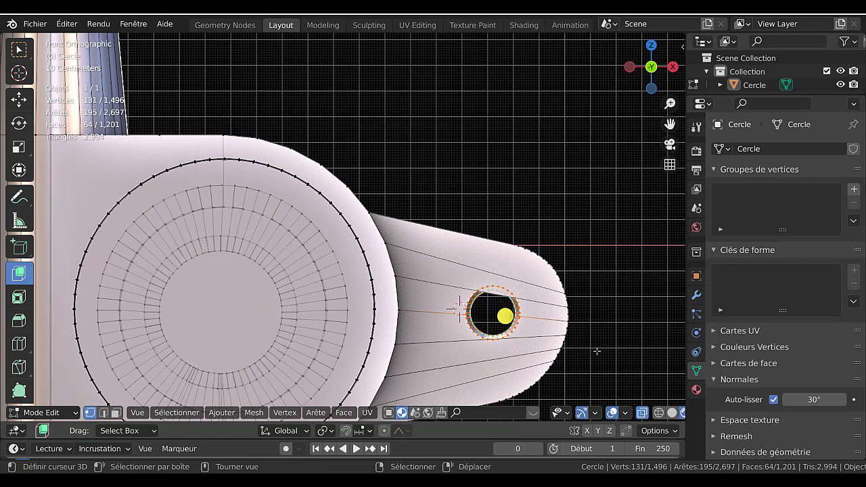
# Move the lug's hole about 0.15 m along negative X towards the block and check its shading in Object Mode
pyautogui.press('g')
pyautogui.press('x')
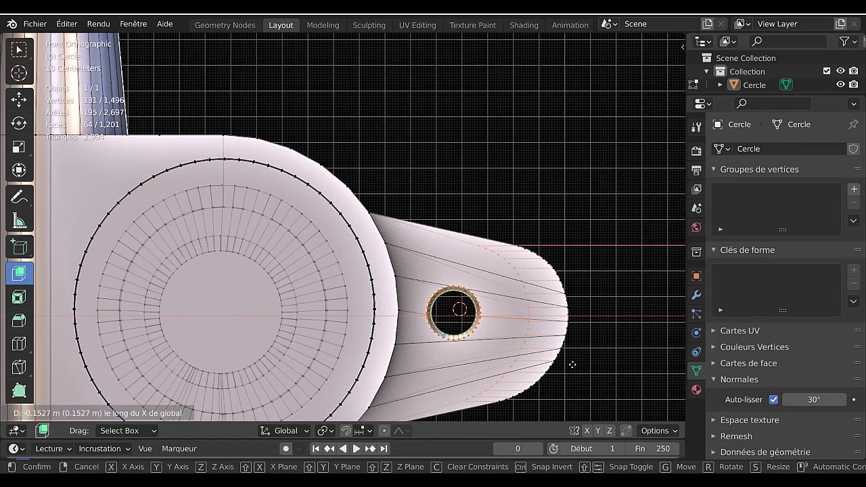
pyautogui.click(571, 364)
pyautogui.moveTo(592, 353); pyautogui.dragTo(483, 316, button='middle')
pyautogui.press('Tab')
pyautogui.press('Tab')
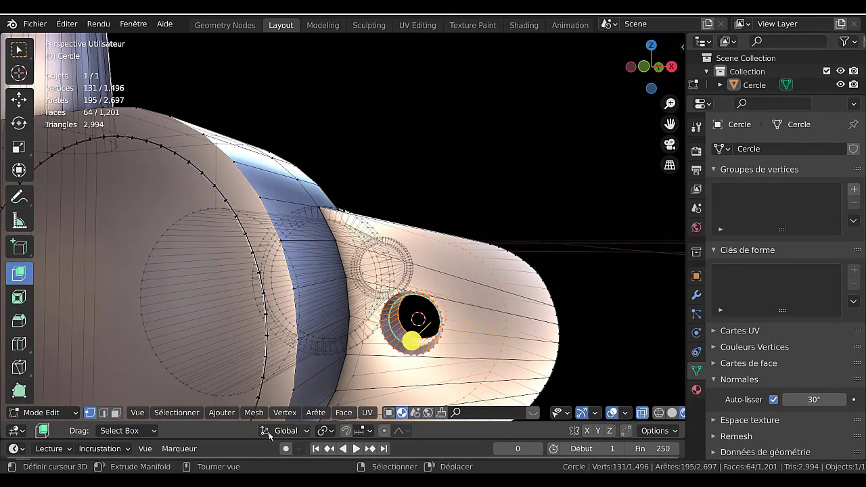
# With X-ray off and the hole deselected, select four lengthwise edges around the hole on the lug's face in edge mode
pyautogui.hotkey('alt', 'z')
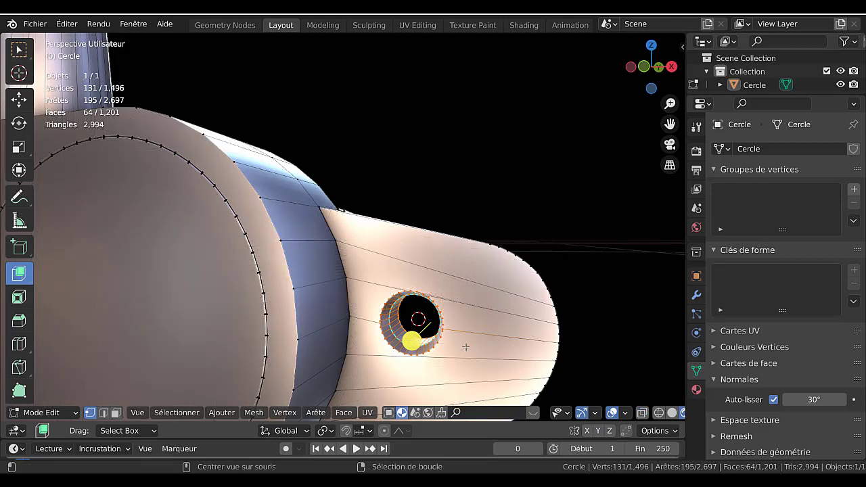
pyautogui.hotkey('alt', 'a')
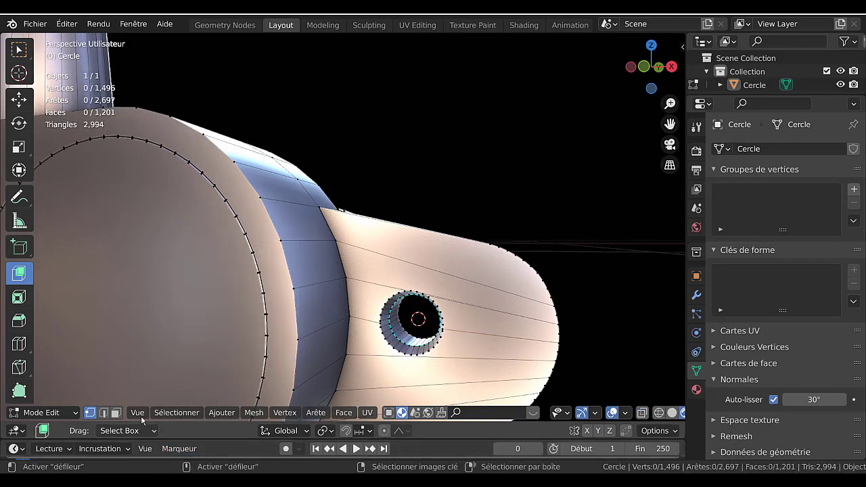
pyautogui.click(103, 412)
pyautogui.click(482, 304)
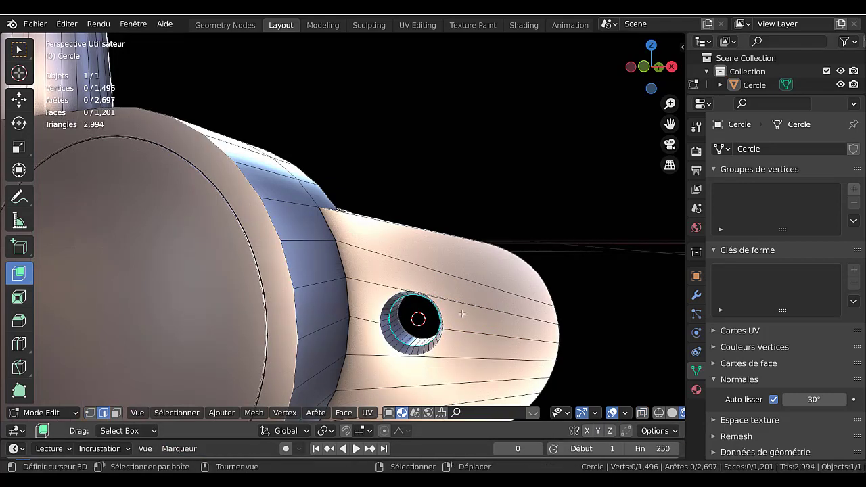
pyautogui.keyDown('shift'); pyautogui.click(485, 287); pyautogui.keyUp('shift')
pyautogui.keyDown('shift'); pyautogui.click(480, 332); pyautogui.keyUp('shift')
pyautogui.keyDown('shift'); pyautogui.click(474, 355); pyautogui.keyUp('shift')
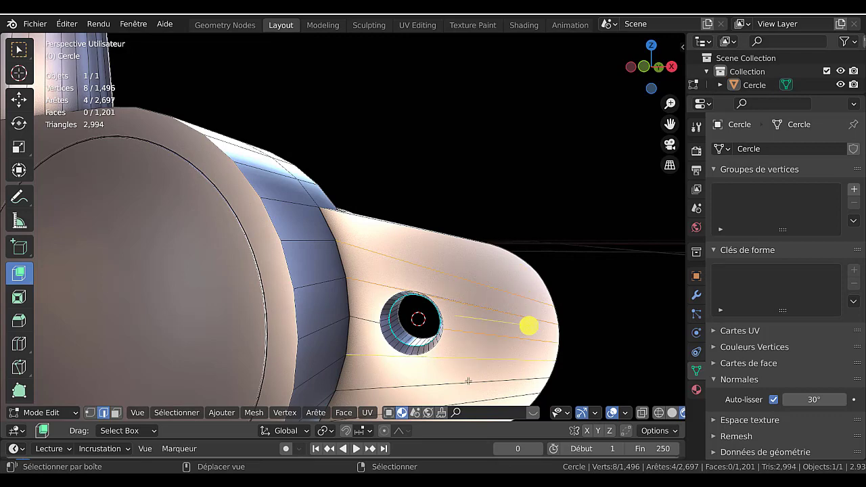
# Try to delete the six edges running across the outer flat face of the pierced lug
pyautogui.keyDown('shift'); pyautogui.click(468, 386); pyautogui.keyUp('shift')
pyautogui.keyDown('shift'); pyautogui.click(495, 391); pyautogui.keyUp('shift')
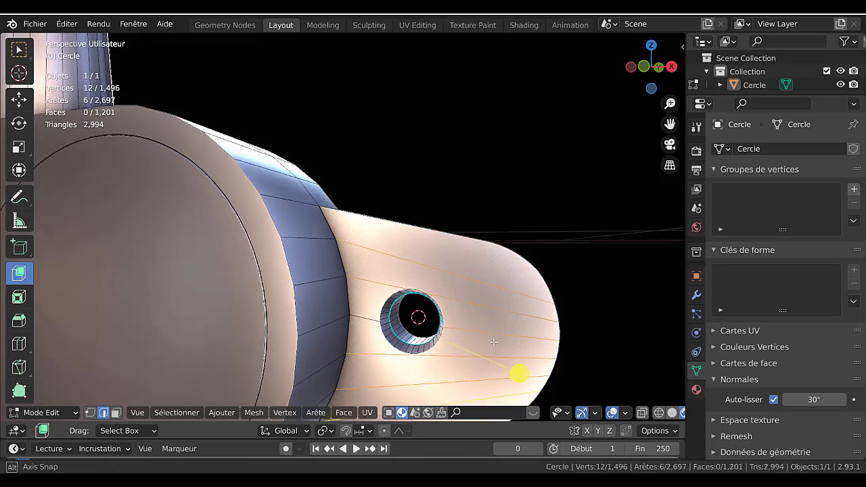
pyautogui.moveTo(494, 390); pyautogui.dragTo(569, 351, button='middle')
pyautogui.press('s')
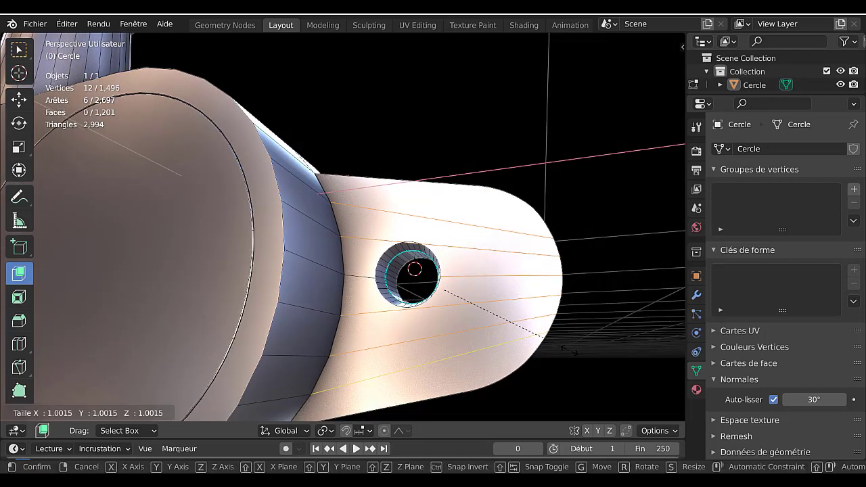
pyautogui.rightClick(568, 351)
pyautogui.press('x')
pyautogui.click(556, 306)
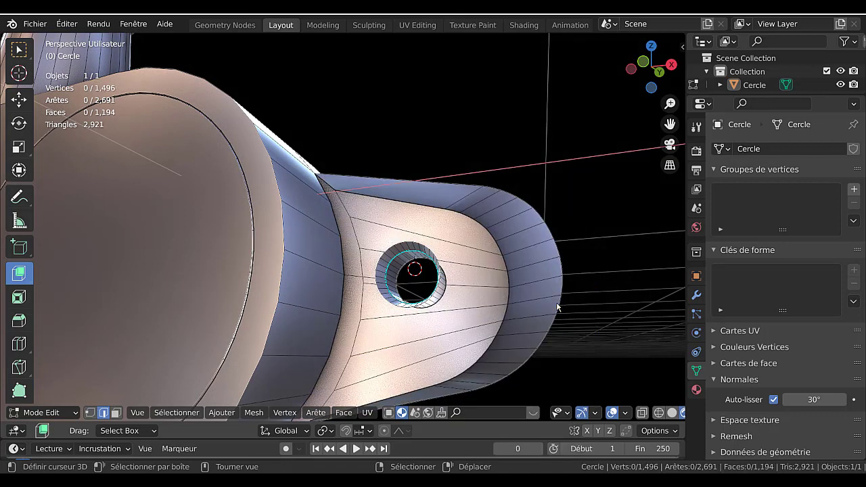
pyautogui.hotkey('ctrl', 'z')
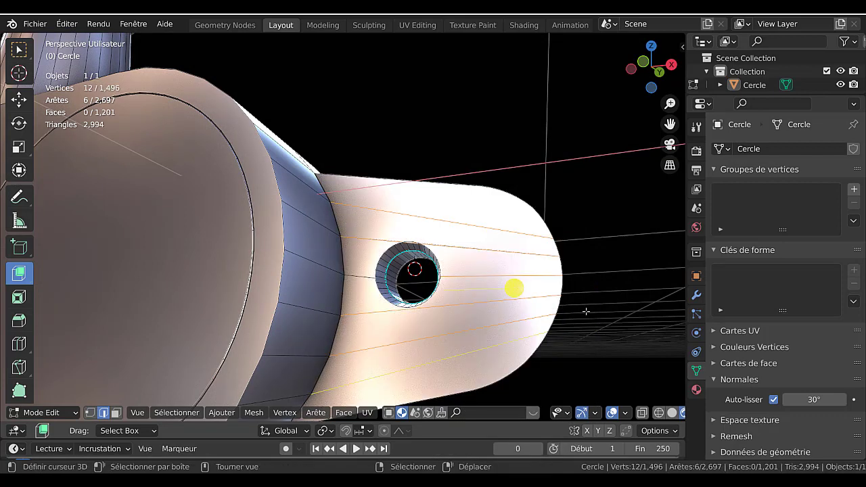
# Dissolve the selected edges across the lug's outer flat face and return to Object Mode
pyautogui.press('x')
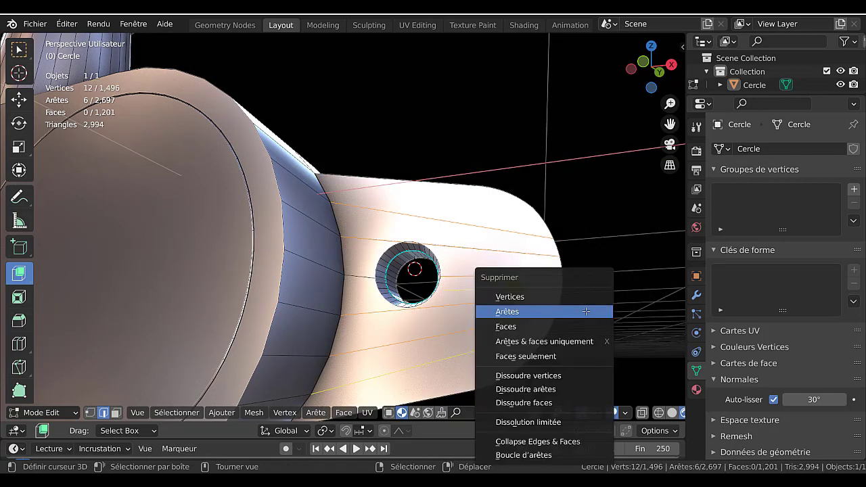
pyautogui.click(576, 387)
pyautogui.press('Tab')
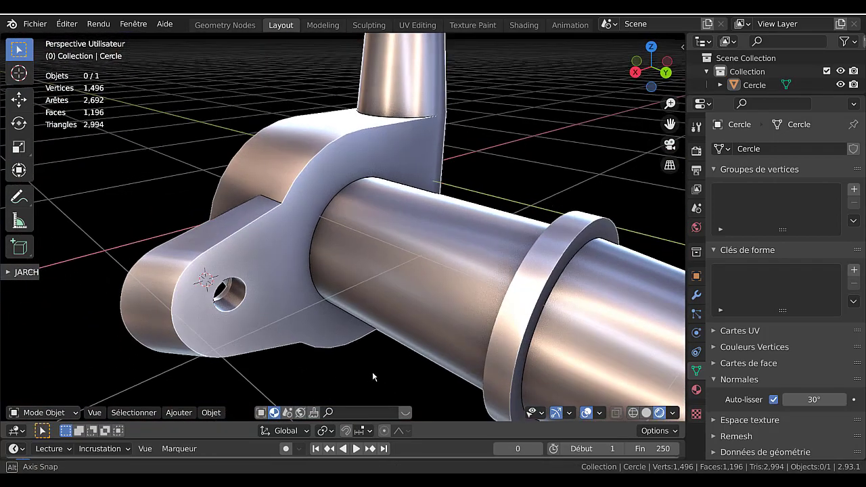
# Dissolve the edges running across the lug's opposite flat face, on the side of the tapered barrel
pyautogui.press('Tab')
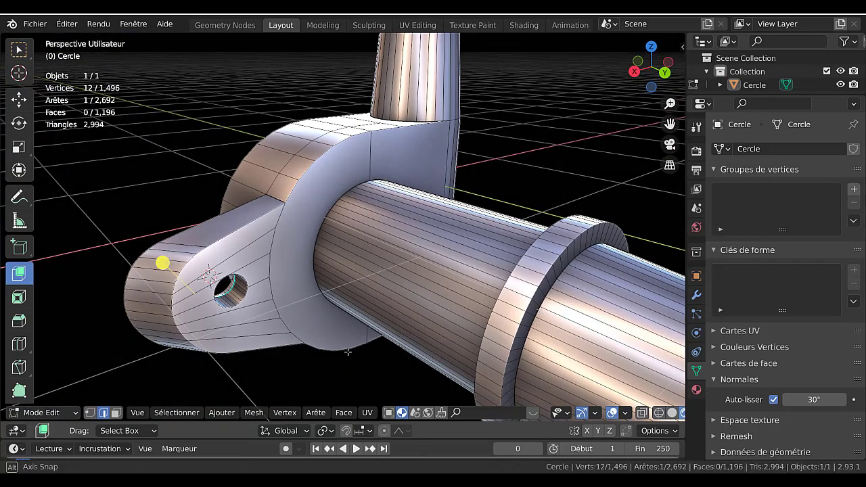
pyautogui.moveTo(344, 355); pyautogui.dragTo(524, 312, button='middle')
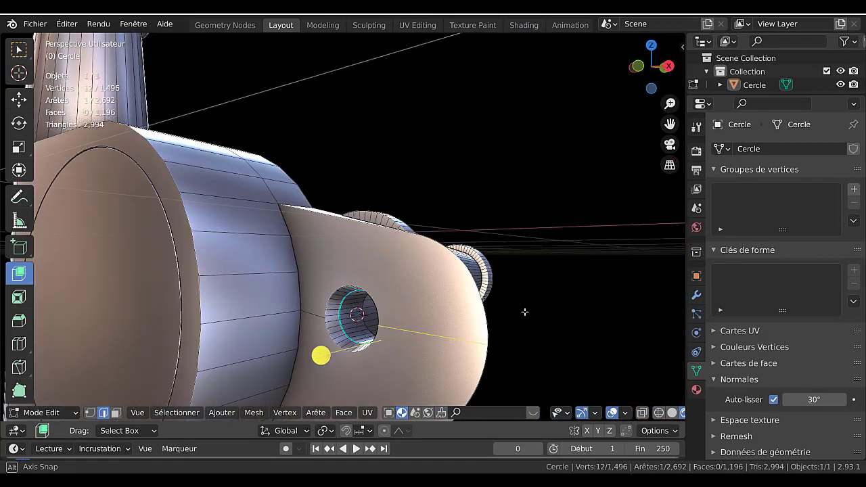
pyautogui.scroll(-2, 497, 336)
pyautogui.moveTo(307, 363); pyautogui.dragTo(260, 367, button='middle')
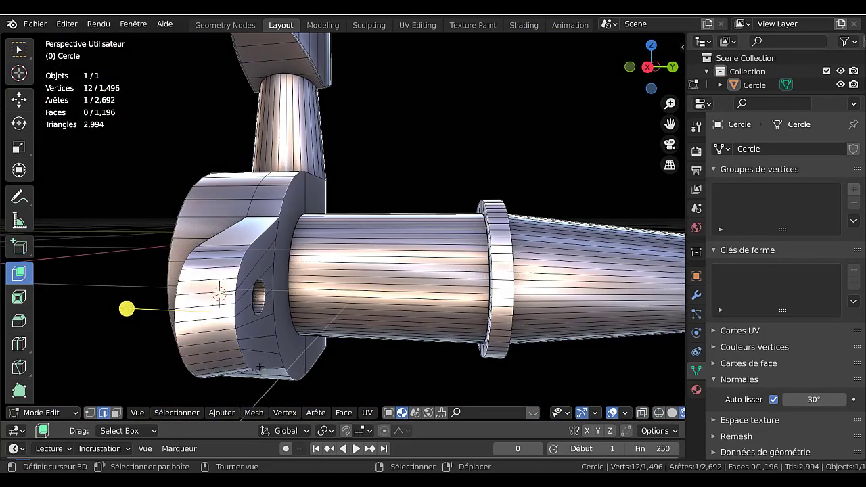
pyautogui.keyDown('shift'); pyautogui.click(258, 266); pyautogui.keyUp('shift')
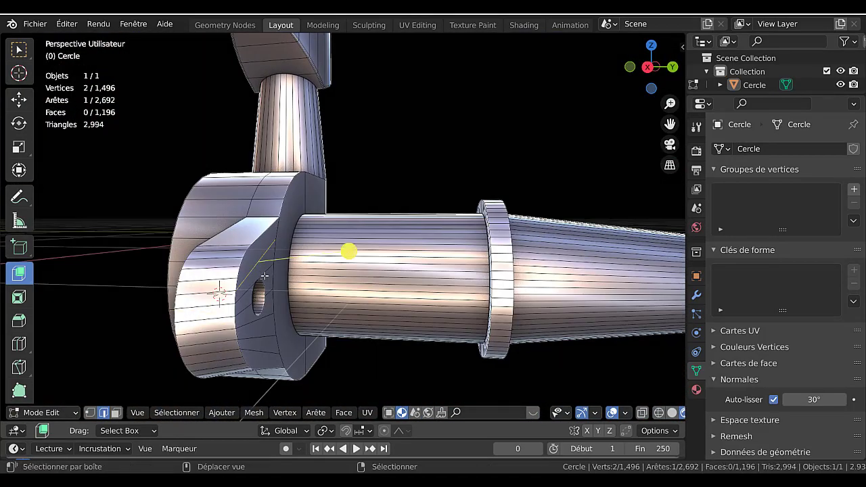
pyautogui.keyDown('shift'); pyautogui.click(267, 314); pyautogui.keyUp('shift')
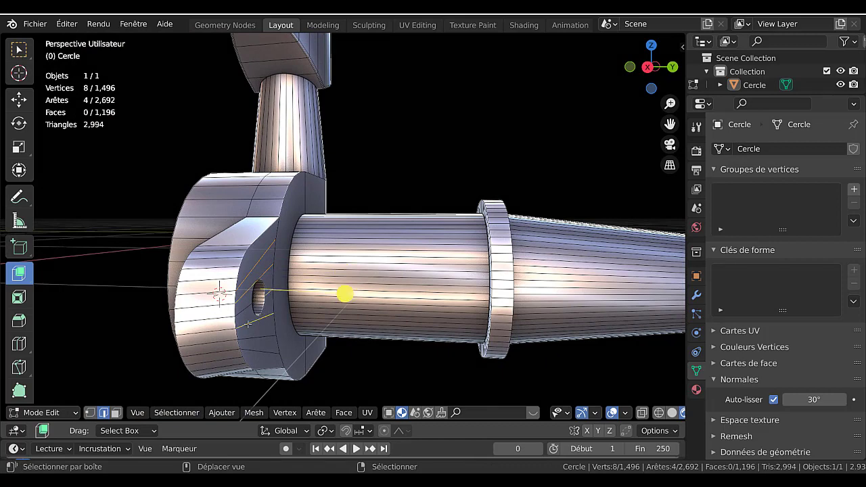
pyautogui.keyDown('shift'); pyautogui.click(244, 316); pyautogui.keyUp('shift')
pyautogui.keyDown('shift'); pyautogui.click(261, 336); pyautogui.keyUp('shift')
pyautogui.keyDown('shift'); pyautogui.click(263, 351); pyautogui.keyUp('shift')
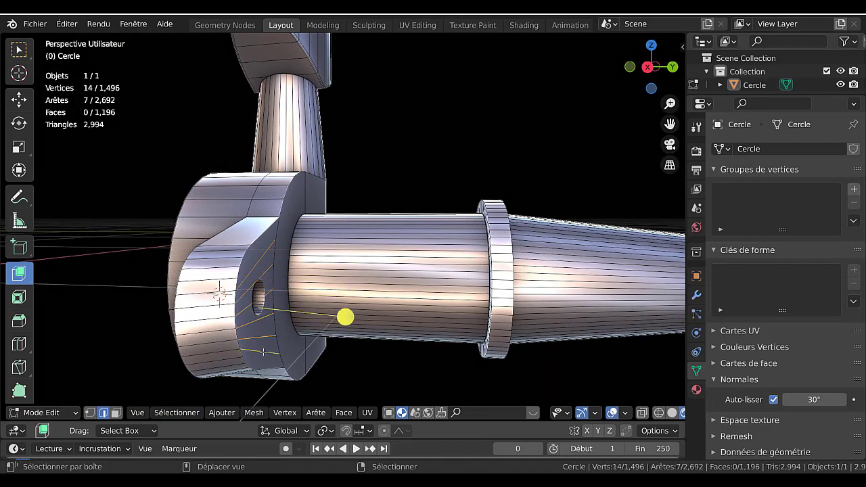
pyautogui.press('x')
pyautogui.click(369, 376)
pyautogui.press('Tab')
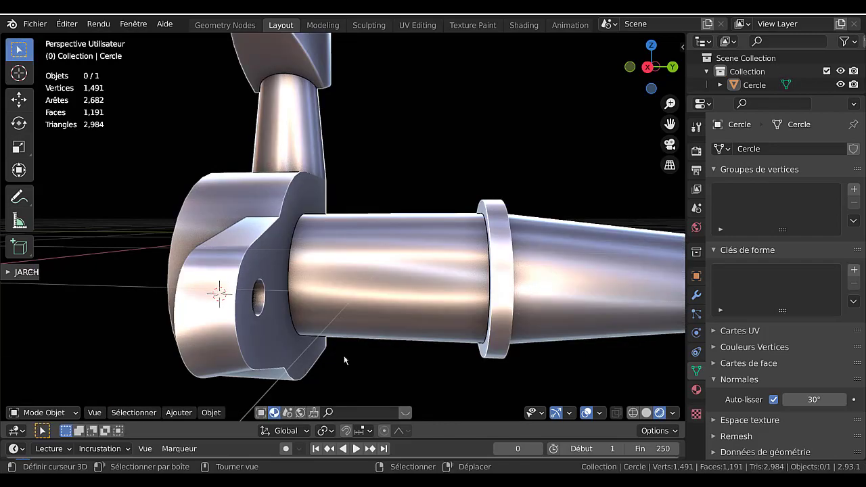
# Undo the edge dissolves on both lug faces and the earlier shift of the lug's hole and rounded rim
pyautogui.moveTo(368, 343); pyautogui.dragTo(493, 338, button='middle')
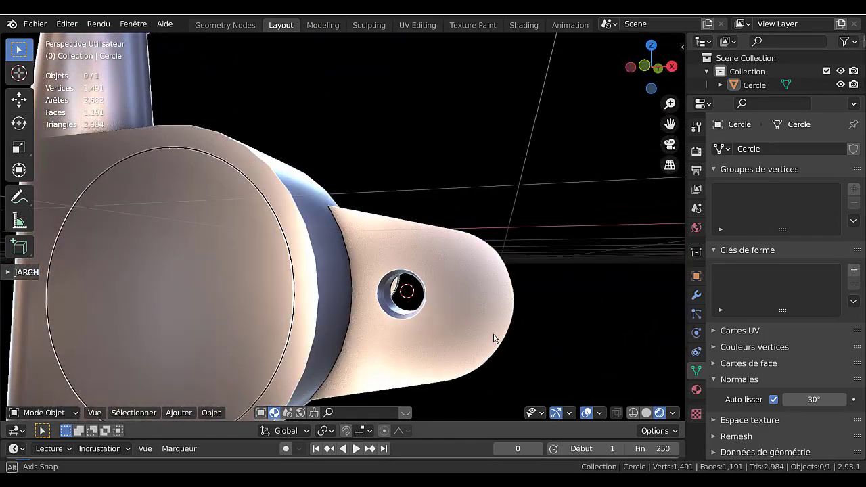
pyautogui.press('Tab')
pyautogui.moveTo(502, 306); pyautogui.dragTo(481, 356, button='middle')
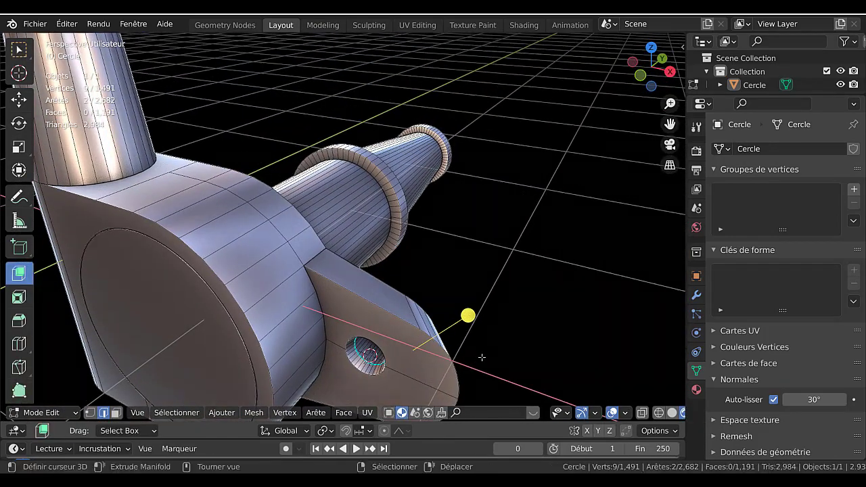
pyautogui.hotkey('ctrl', 'z')
pyautogui.press('Tab')
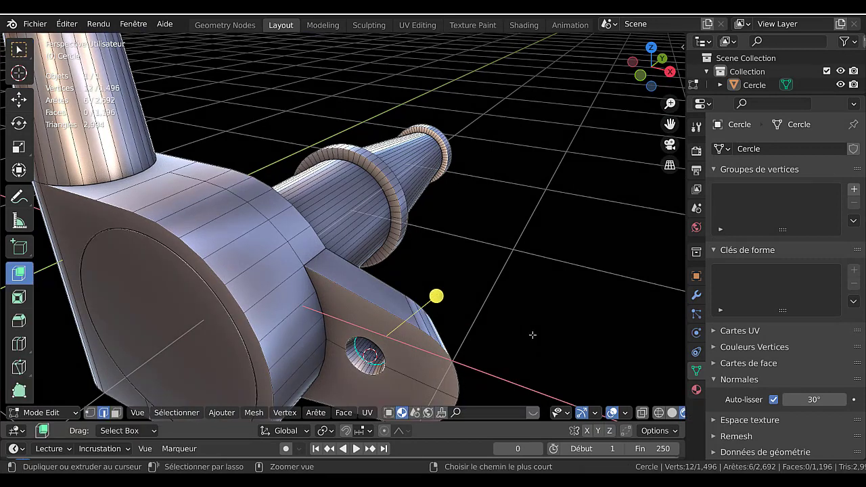
pyautogui.hotkey('ctrl', 'z')
pyautogui.hotkey('ctrl', 'z')
pyautogui.hotkey('ctrl', 'z')
pyautogui.hotkey('ctrl', 'z')
pyautogui.hotkey('ctrl', 'z')
pyautogui.hotkey('ctrl', 'z')
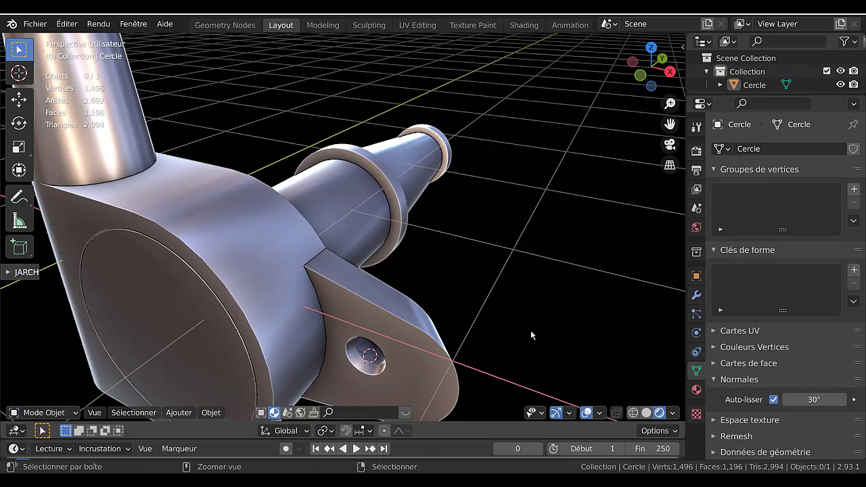
pyautogui.hotkey('ctrl', 'z')
pyautogui.hotkey('ctrl', 'z')
pyautogui.hotkey('ctrl', 'z')
pyautogui.hotkey('ctrl', 'z')
pyautogui.hotkey('ctrl', 'z')
pyautogui.hotkey('ctrl', 'z')
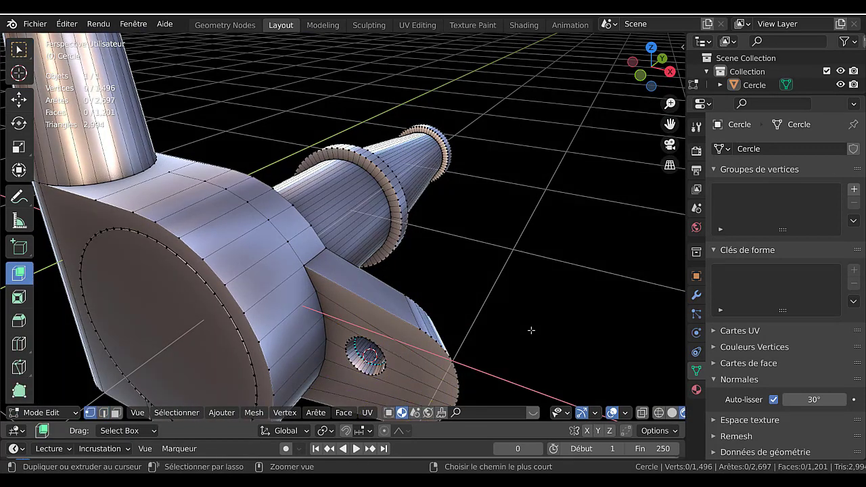
pyautogui.hotkey('ctrl', 'z')
pyautogui.hotkey('ctrl', 'z')
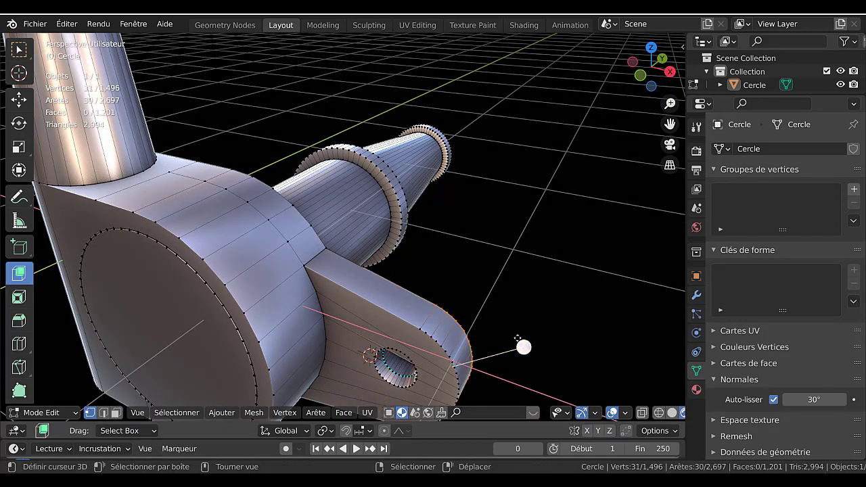
# Dissolve the six edges across each of the lug's two flat faces together, then return to Object Mode
pyautogui.moveTo(517, 340); pyautogui.dragTo(514, 288, button='middle')
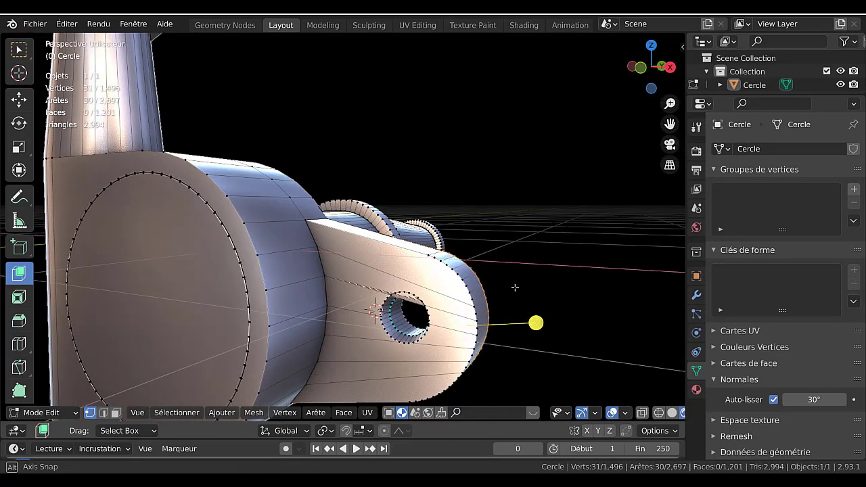
pyautogui.click(453, 300)
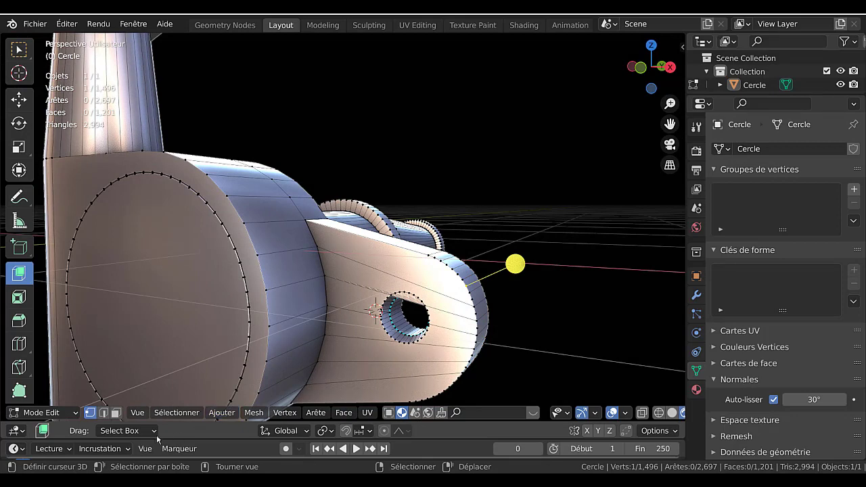
pyautogui.click(103, 412)
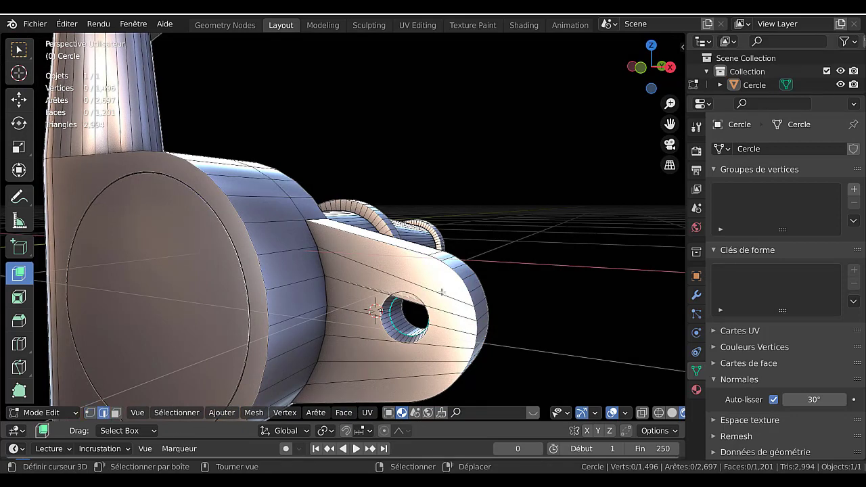
pyautogui.rightClick(441, 292)
pyautogui.keyDown('shift'); pyautogui.rightClick(443, 310); pyautogui.keyUp('shift')
pyautogui.keyDown('shift'); pyautogui.rightClick(447, 330); pyautogui.keyUp('shift')
pyautogui.keyDown('shift'); pyautogui.rightClick(442, 346); pyautogui.keyUp('shift')
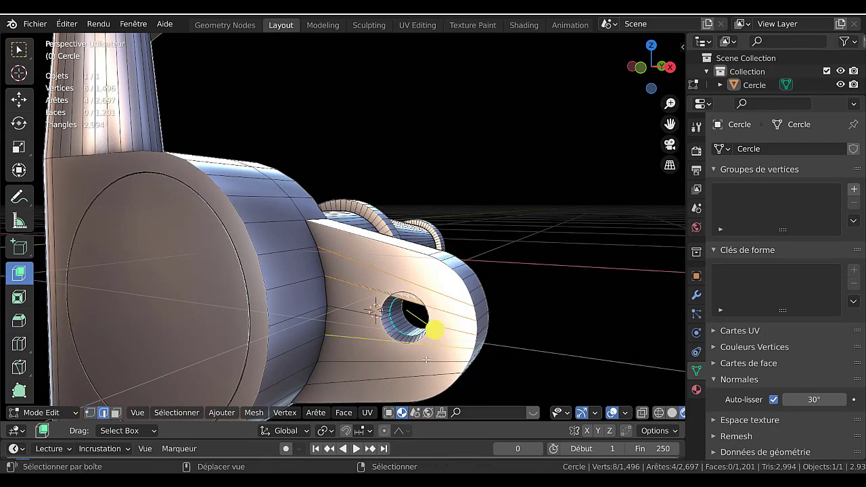
pyautogui.keyDown('shift'); pyautogui.rightClick(425, 359); pyautogui.keyUp('shift')
pyautogui.keyDown('shift'); pyautogui.rightClick(424, 376); pyautogui.keyUp('shift')
pyautogui.moveTo(562, 299); pyautogui.dragTo(380, 350, button='middle')
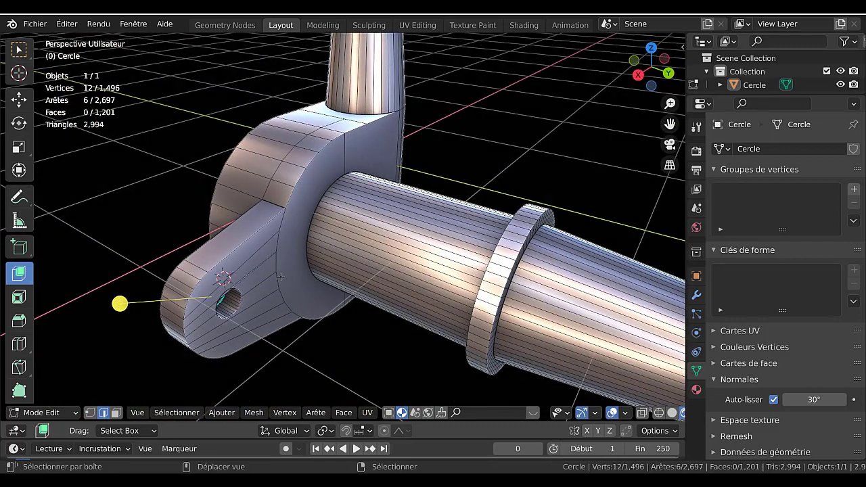
pyautogui.keyDown('shift'); pyautogui.rightClick(240, 269); pyautogui.keyUp('shift')
pyautogui.keyDown('shift'); pyautogui.rightClick(249, 279); pyautogui.keyUp('shift')
pyautogui.keyDown('shift'); pyautogui.rightClick(257, 294); pyautogui.keyUp('shift')
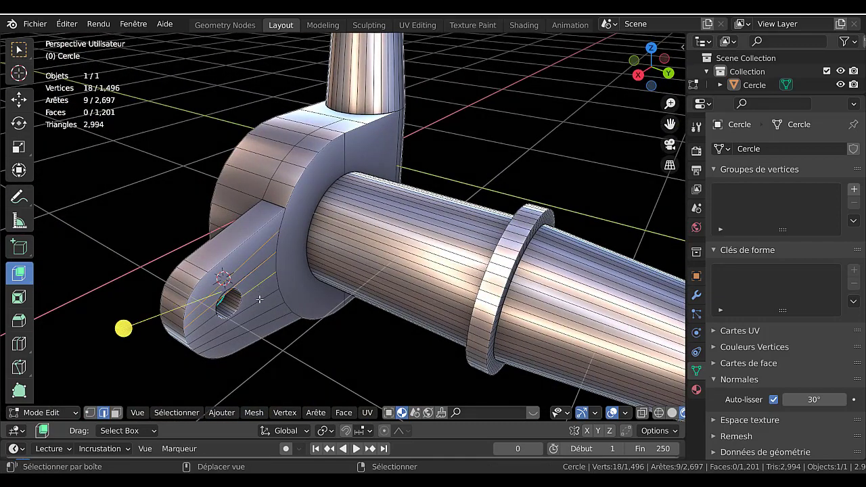
pyautogui.keyDown('shift'); pyautogui.rightClick(262, 309); pyautogui.keyUp('shift')
pyautogui.keyDown('shift'); pyautogui.rightClick(268, 320); pyautogui.keyUp('shift')
pyautogui.keyDown('shift'); pyautogui.rightClick(274, 336); pyautogui.keyUp('shift')
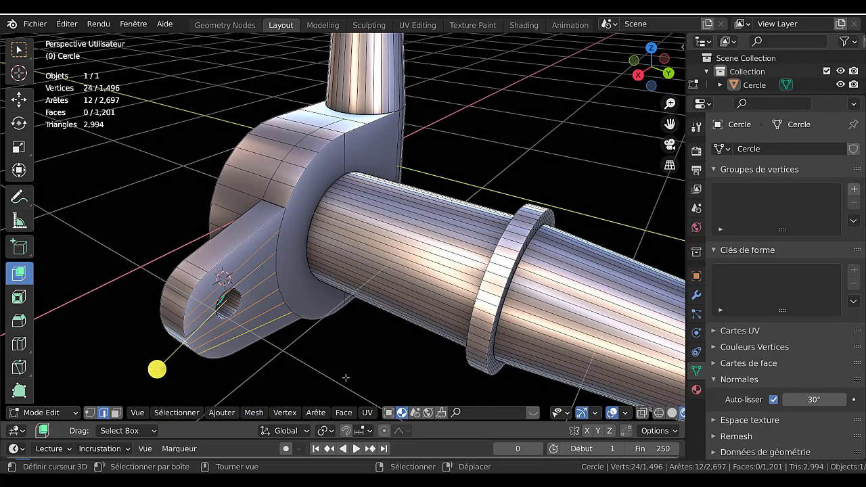
pyautogui.press('x')
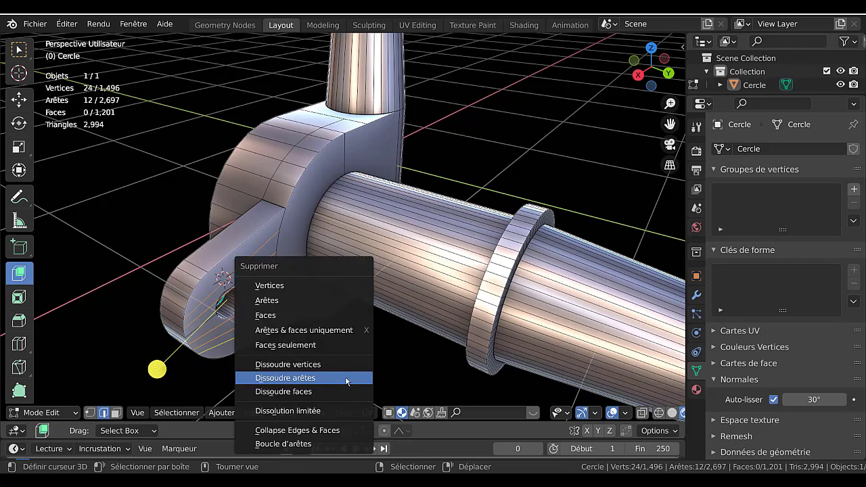
pyautogui.click(346, 380)
pyautogui.moveTo(289, 365); pyautogui.dragTo(499, 298, button='middle')
pyautogui.press('Tab')
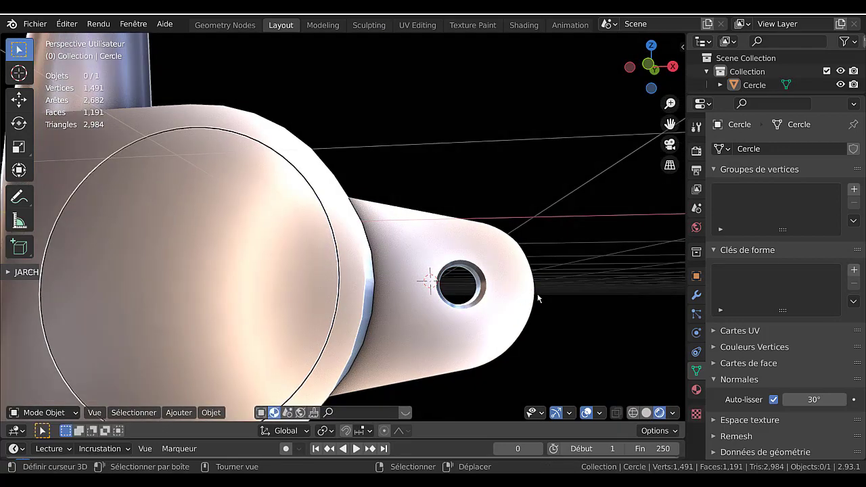
# Place the 3D cursor on the tapered barrel just before its narrow end ring, working in the right orthographic view
pyautogui.scroll(-4, 539, 299)
pyautogui.moveTo(525, 323); pyautogui.dragTo(503, 323, button='middle')
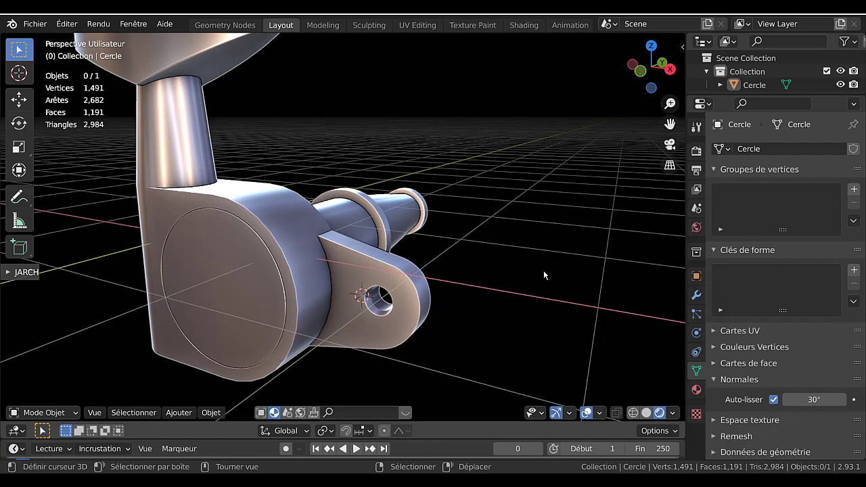
pyautogui.moveTo(543, 275); pyautogui.dragTo(430, 284, button='middle')
pyautogui.press('KP_5')
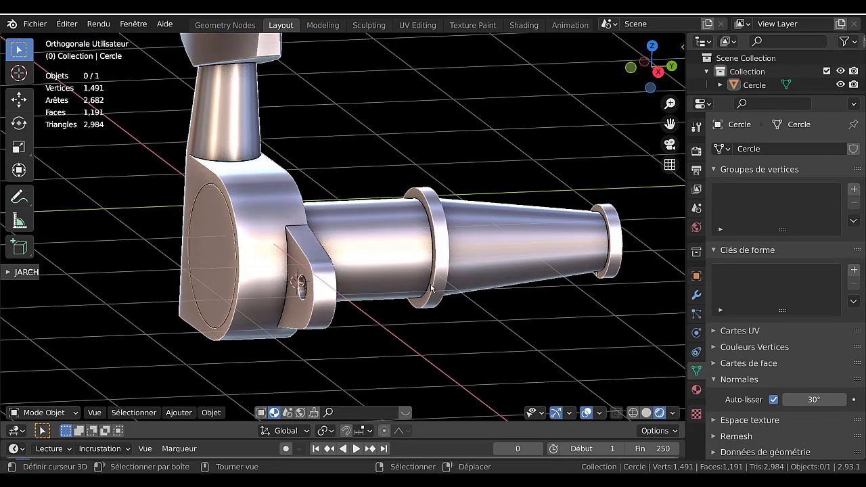
pyautogui.press('KP_1')
pyautogui.press('KP_3')
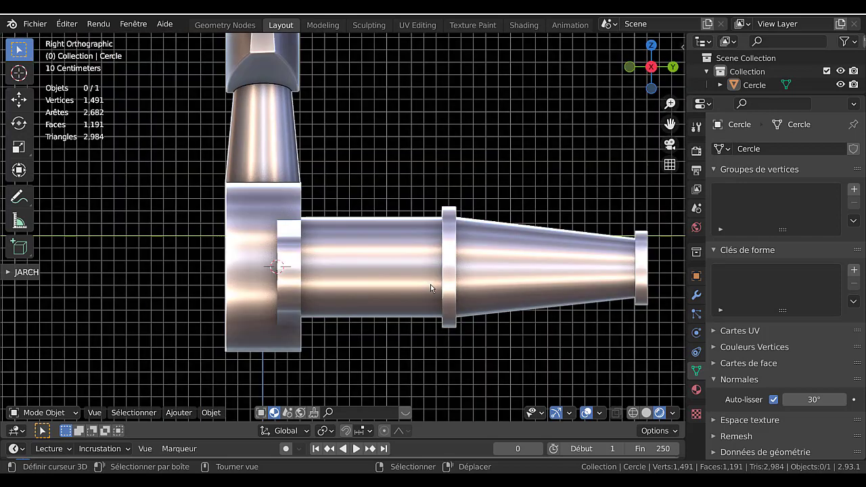
pyautogui.keyDown('shift'); pyautogui.moveTo(370, 287); pyautogui.dragTo(248, 285, button='middle'); pyautogui.keyUp('shift')
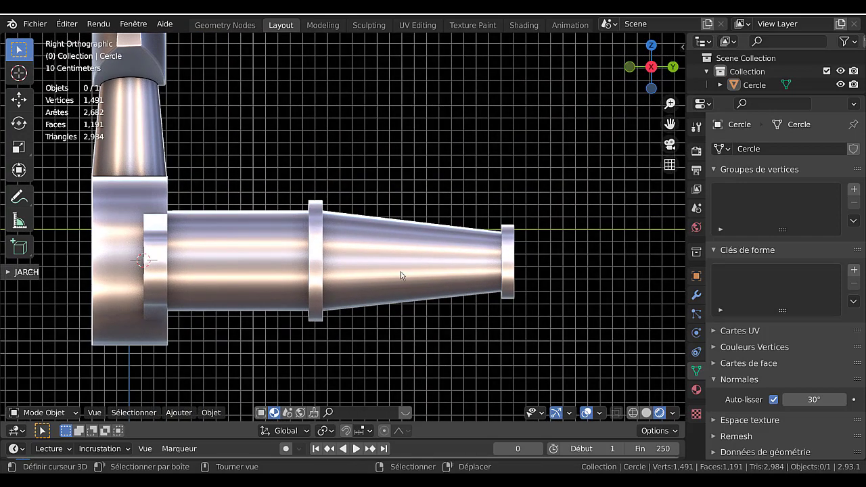
pyautogui.keyDown('shift'); pyautogui.rightClick(463, 261); pyautogui.keyUp('shift')
# Add a cylinder mesh at the 3D cursor and scale it down to a small pin well narrower than the tapered barrel
pyautogui.click(211, 412)
pyautogui.moveTo(178, 414)
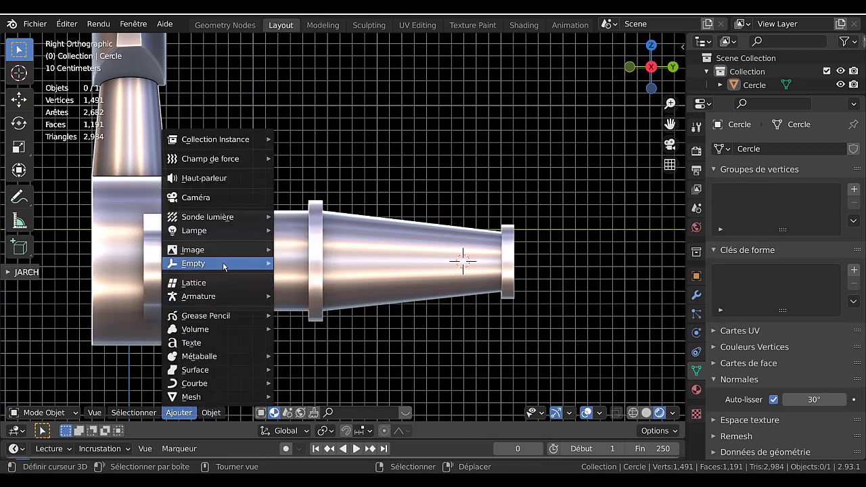
pyautogui.moveTo(210, 399)
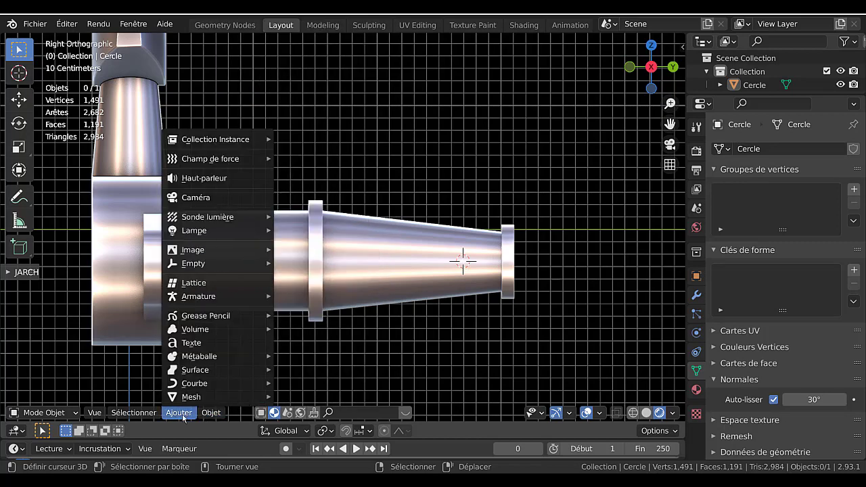
pyautogui.scroll(2, 325, 216)
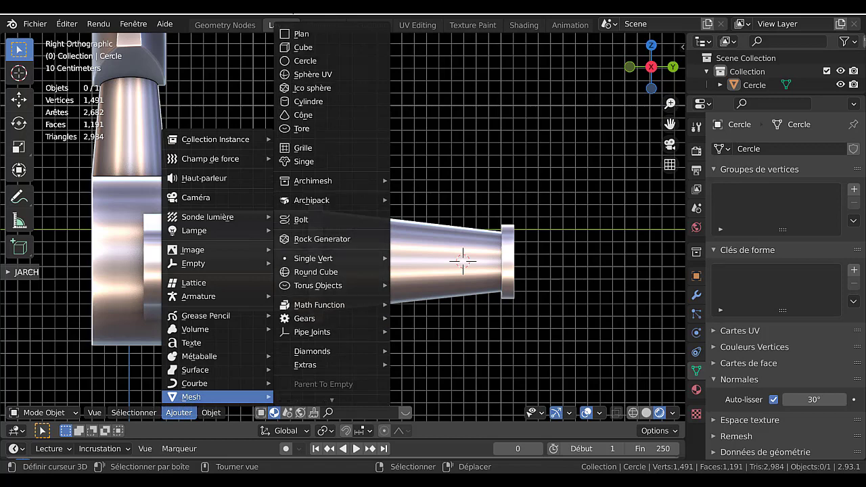
pyautogui.click(308, 102)
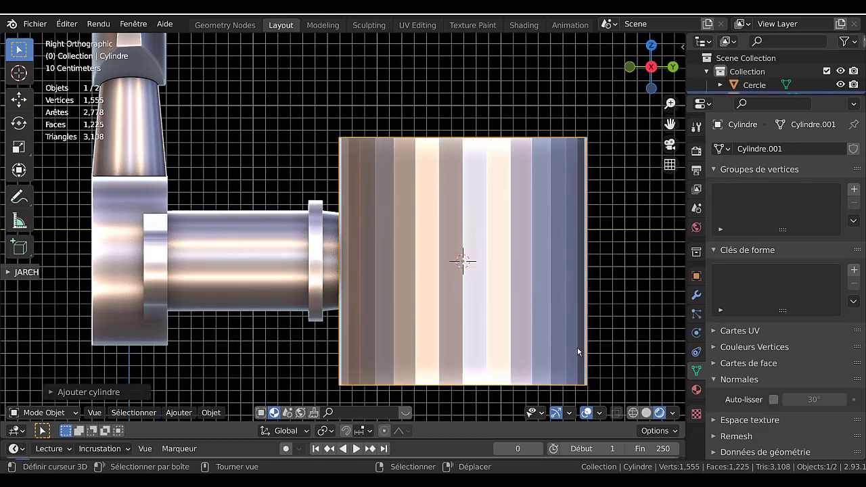
pyautogui.press('s')
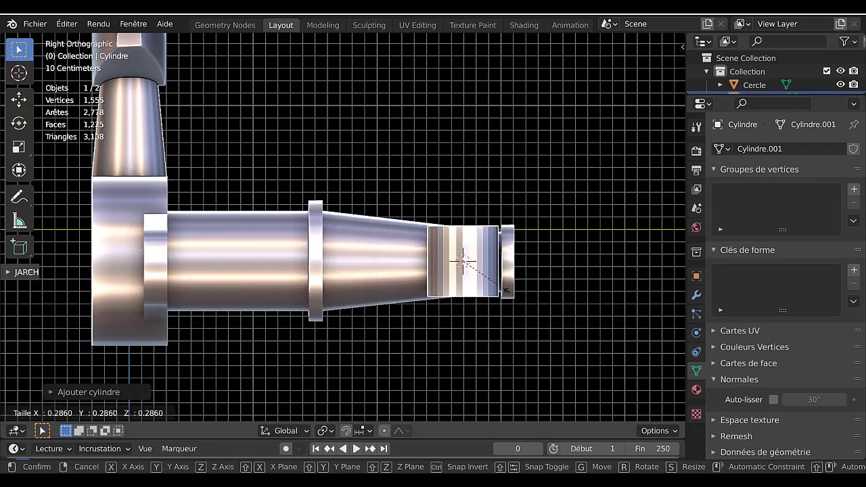
pyautogui.click(466, 262)
# Rotate the small cylinder 90° about the global Y axis
pyautogui.press('r')
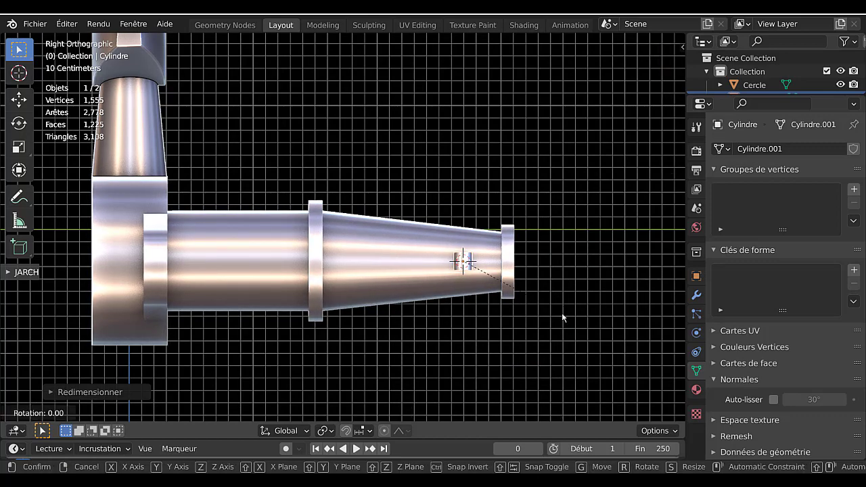
pyautogui.write('y')
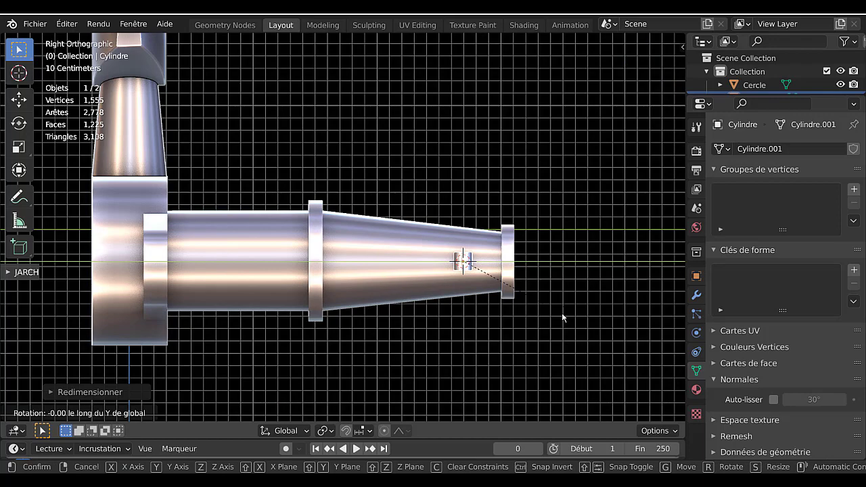
pyautogui.write('90')
pyautogui.press('Return')
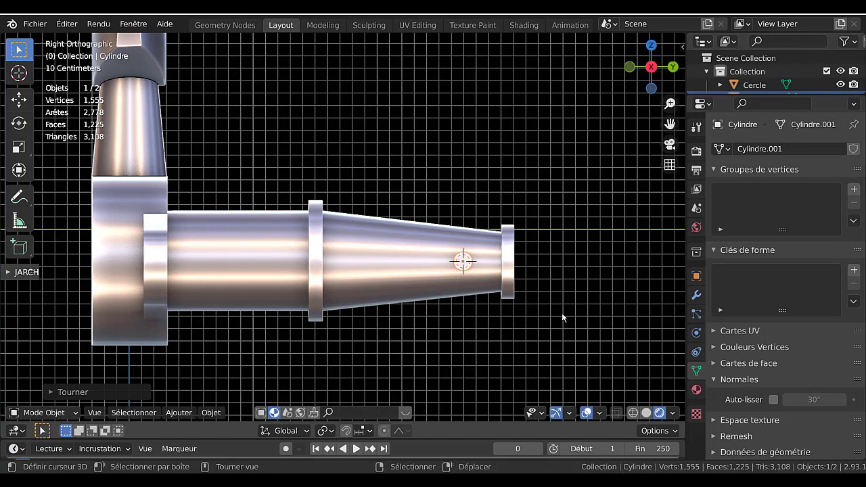
# Stretch the small cylinder along the X axis into a pin longer than the barrel is wide
pyautogui.moveTo(561, 313); pyautogui.dragTo(471, 345, button='middle')
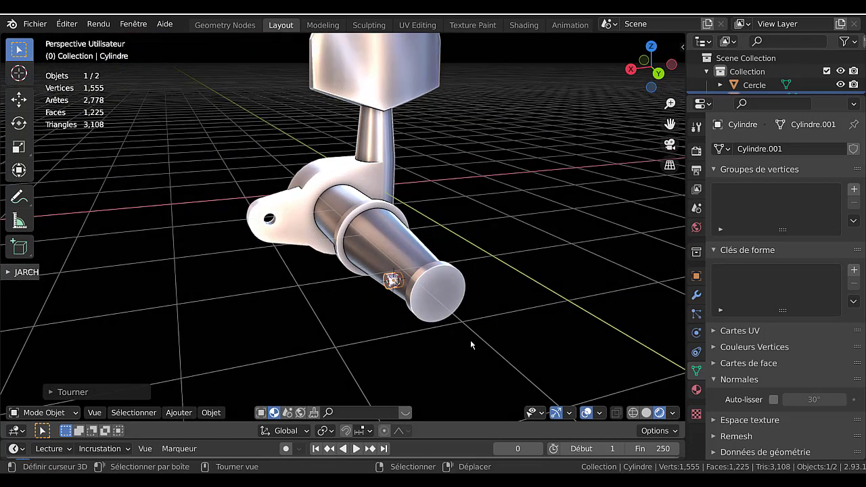
pyautogui.press('s')
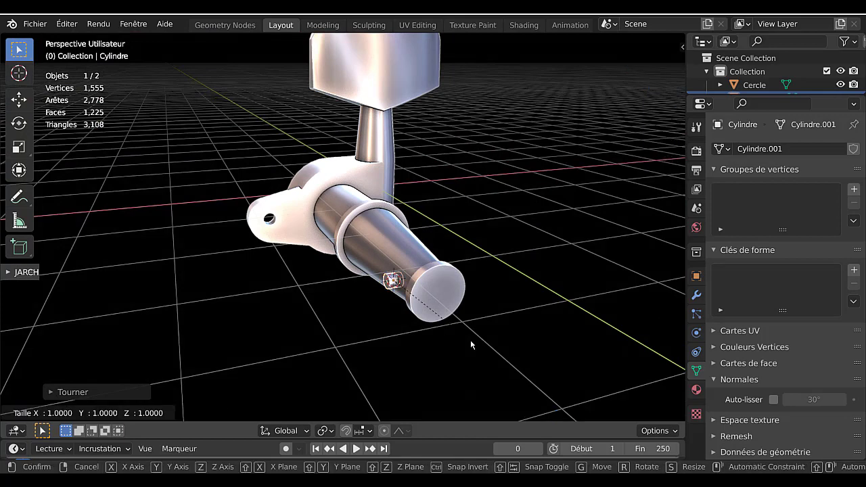
pyautogui.press('x')
pyautogui.press('Return')
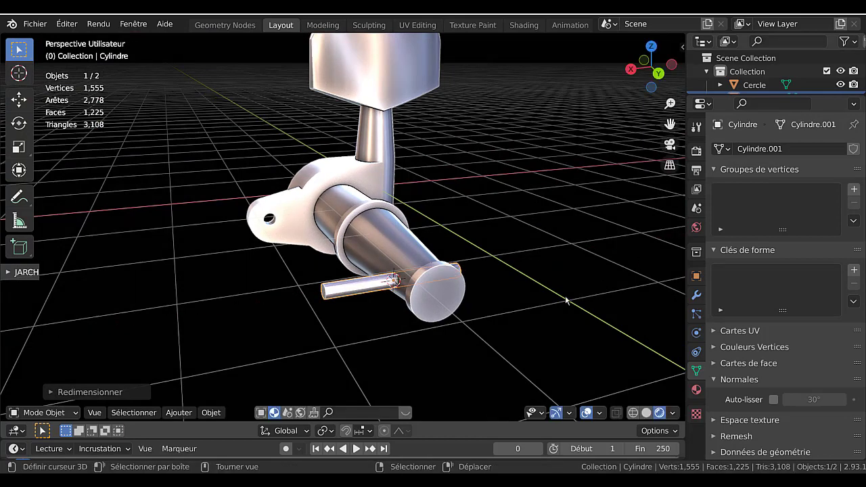
# Move the pin along the X axis until it passes through the tapered barrel and sticks out on both sides
pyautogui.press('g')
pyautogui.press('x')
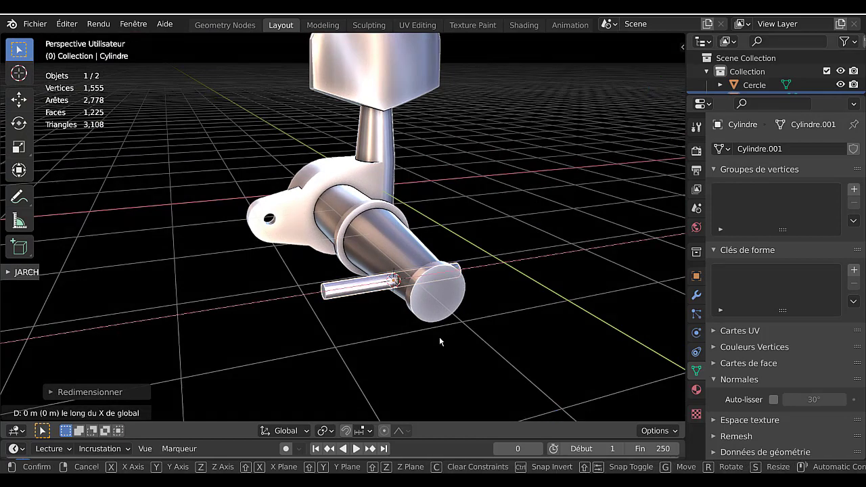
pyautogui.click(462, 331)
pyautogui.moveTo(464, 332); pyautogui.dragTo(385, 304, button='middle')
pyautogui.scroll(2, 398, 284)
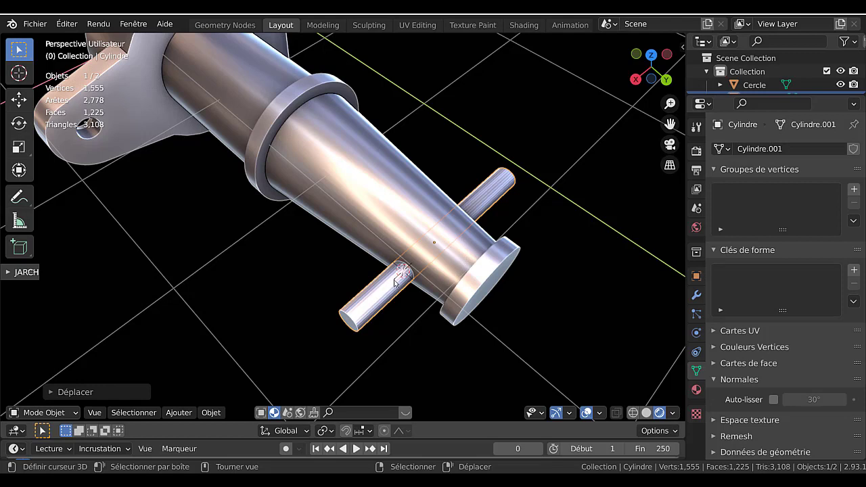
# Shade the pin smooth and enable Auto Smooth in its normals settings
pyautogui.click(211, 412)
pyautogui.click(249, 143)
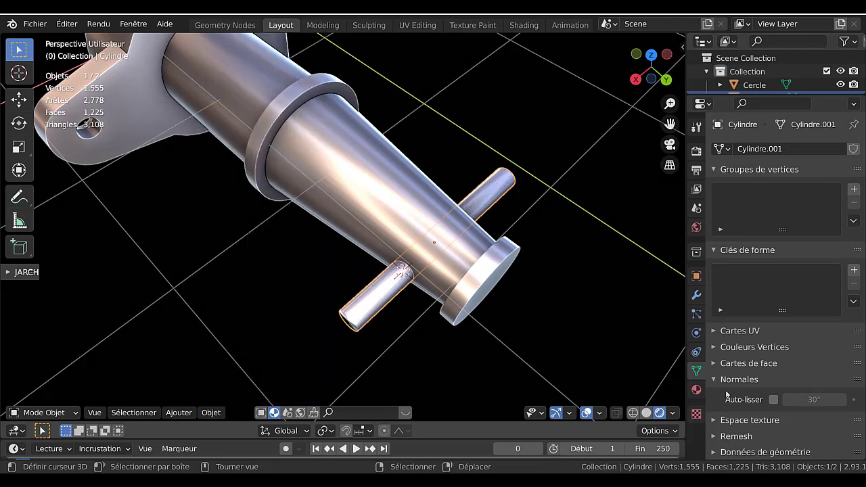
pyautogui.click(773, 399)
# Subtract the pin from the barrel object with a Boolean difference to pierce a hole near the narrow end
pyautogui.scroll(-2, 386, 302)
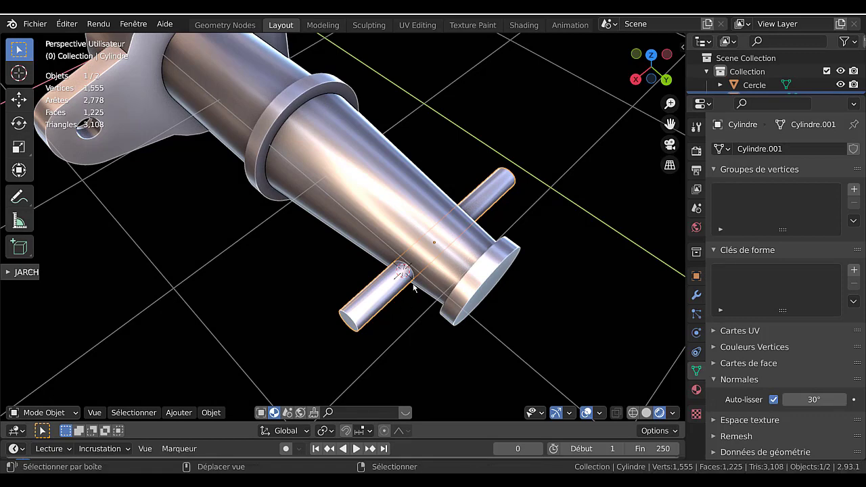
pyautogui.keyDown('shift'); pyautogui.click(421, 207); pyautogui.keyUp('shift')
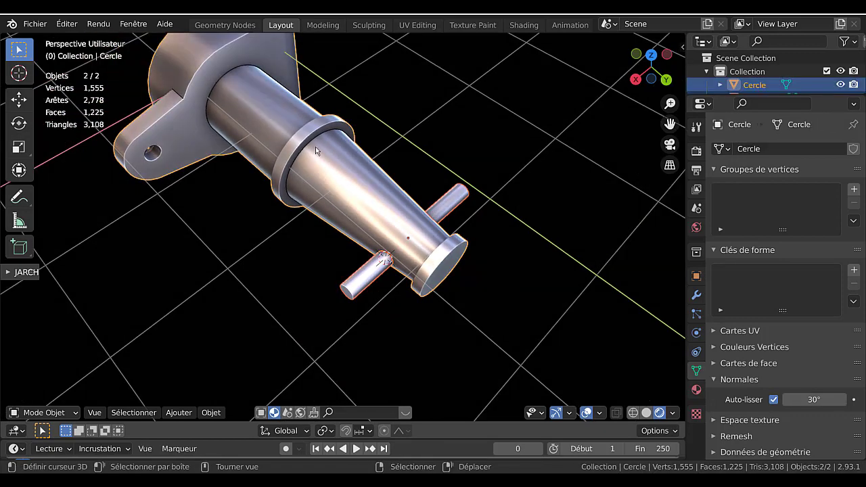
pyautogui.scroll(2, 359, 306)
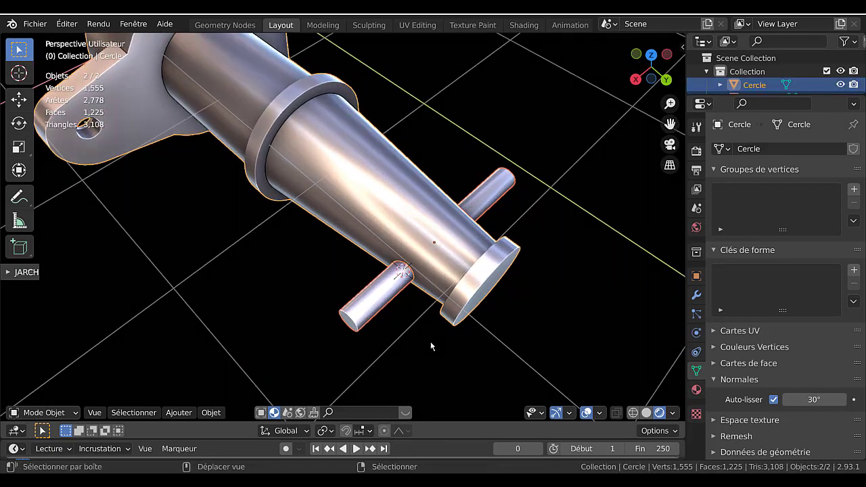
pyautogui.hotkey('ctrl', 'j')
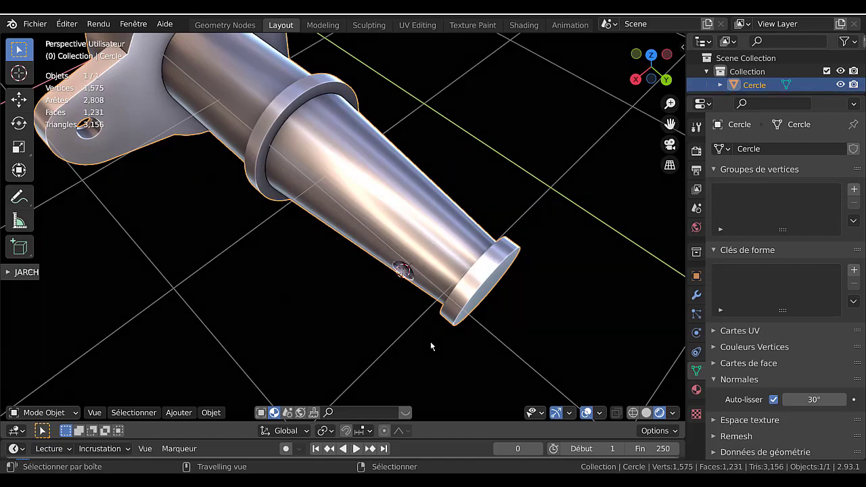
# Try to bevel the new hole's edges in Edit Mode by about 0.03 m with four segments
pyautogui.press('Tab')
pyautogui.moveTo(506, 243); pyautogui.dragTo(498, 195, button='middle')
pyautogui.moveTo(478, 275); pyautogui.dragTo(508, 341, button='middle')
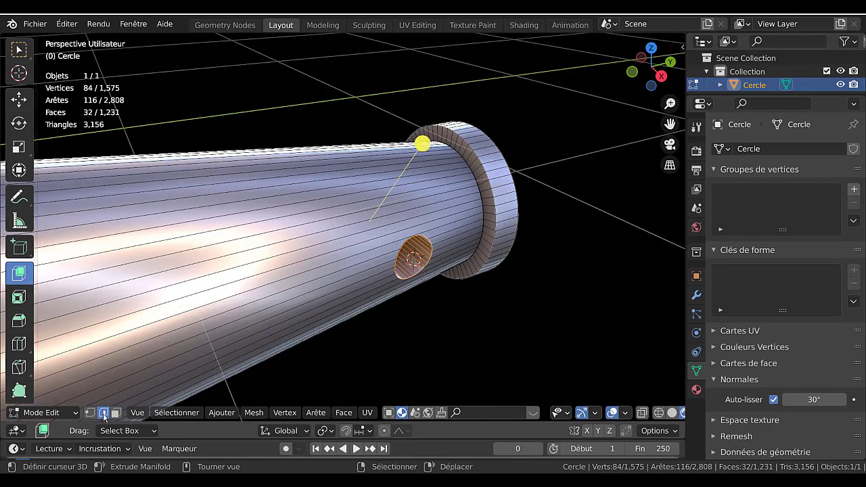
pyautogui.click(90, 413)
pyautogui.scroll(2, 479, 273)
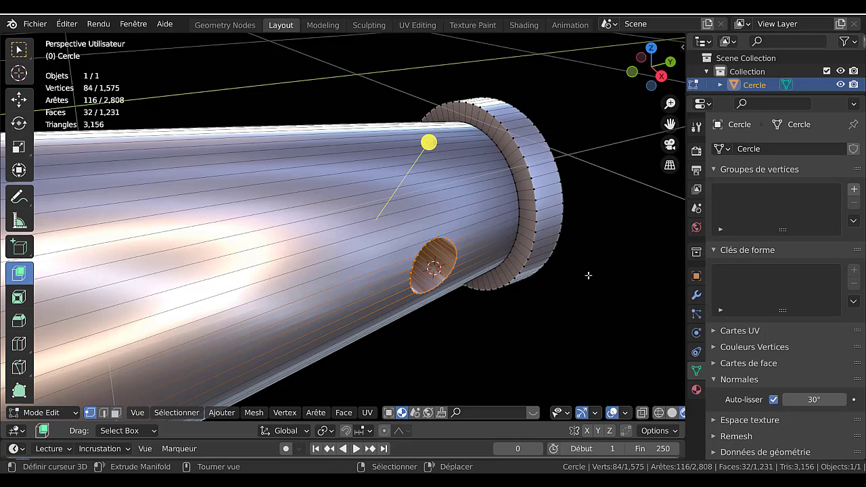
pyautogui.moveTo(588, 276); pyautogui.dragTo(551, 293, button='middle')
pyautogui.scroll(-3, 334, 275)
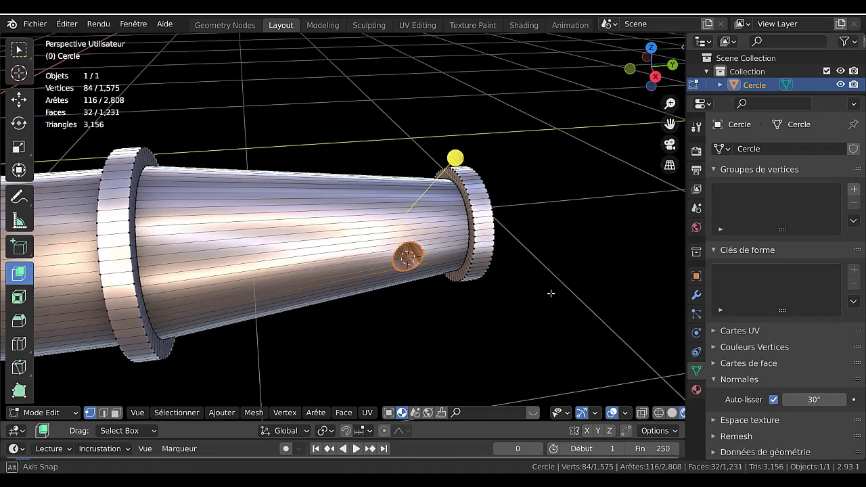
pyautogui.scroll(2, 550, 295)
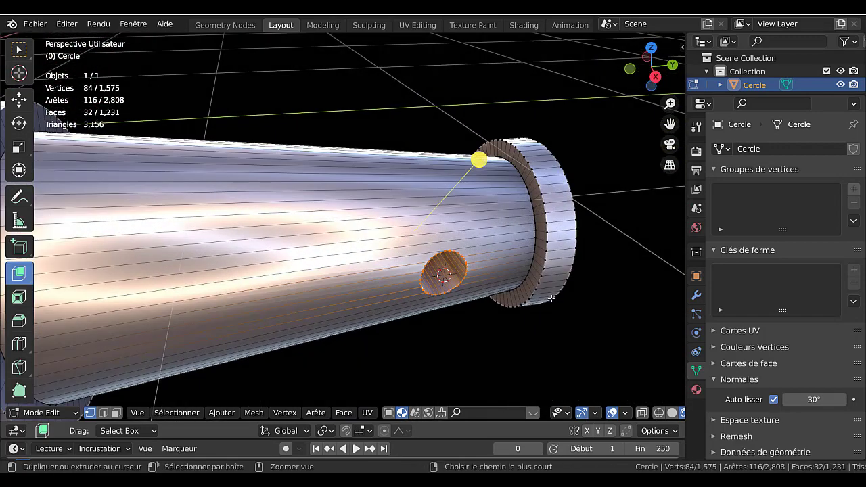
pyautogui.hotkey('ctrl', 'b')
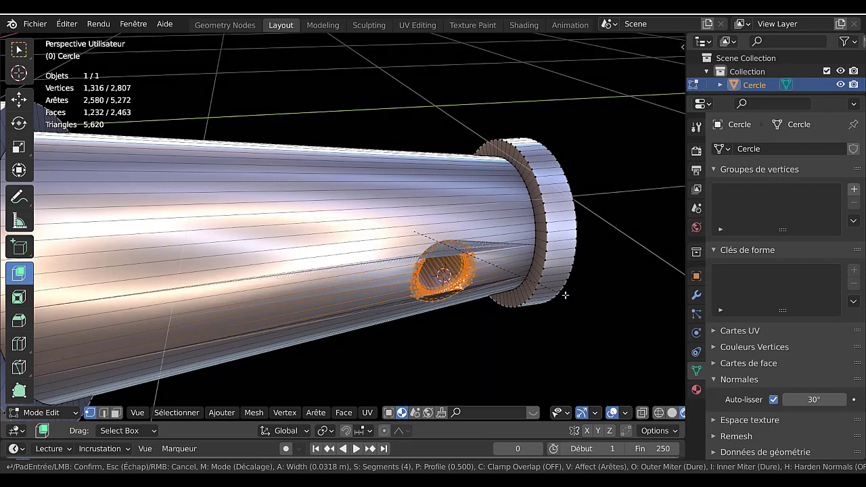
pyautogui.click(561, 292)
# Undo the bevel and the Boolean cut, back to the separate pin and barrel in Object Mode
pyautogui.moveTo(580, 303); pyautogui.dragTo(478, 289, button='middle')
pyautogui.scroll(-1, 478, 290)
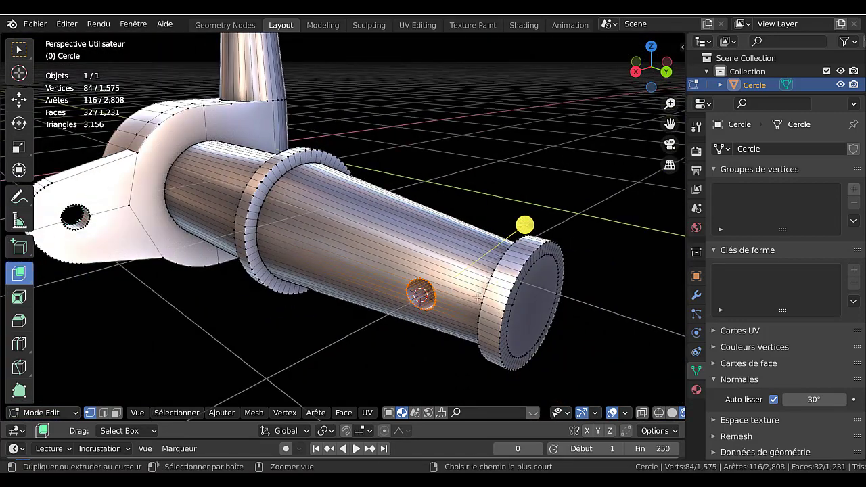
pyautogui.hotkey('ctrl', 'z')
pyautogui.hotkey('ctrl', 'z')
pyautogui.hotkey('ctrl', 'z')
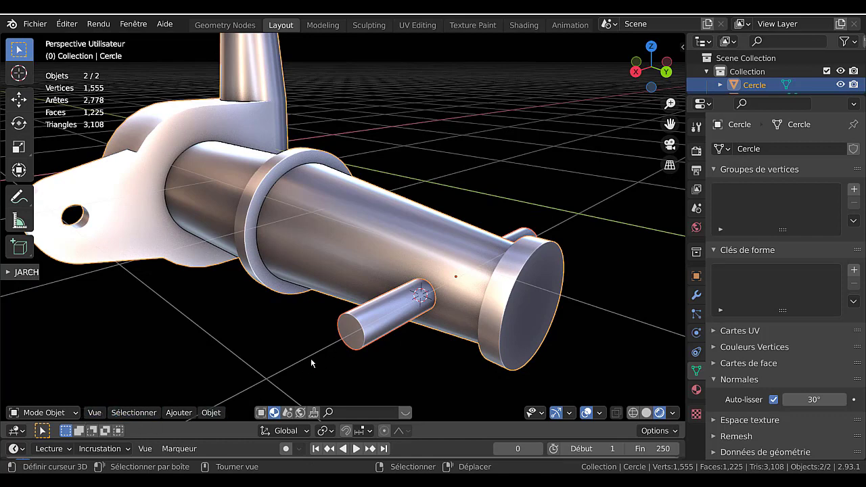
# Select the pin and then the barrel, redo the Boolean difference, and enter Edit Mode with face selection
pyautogui.click(346, 338)
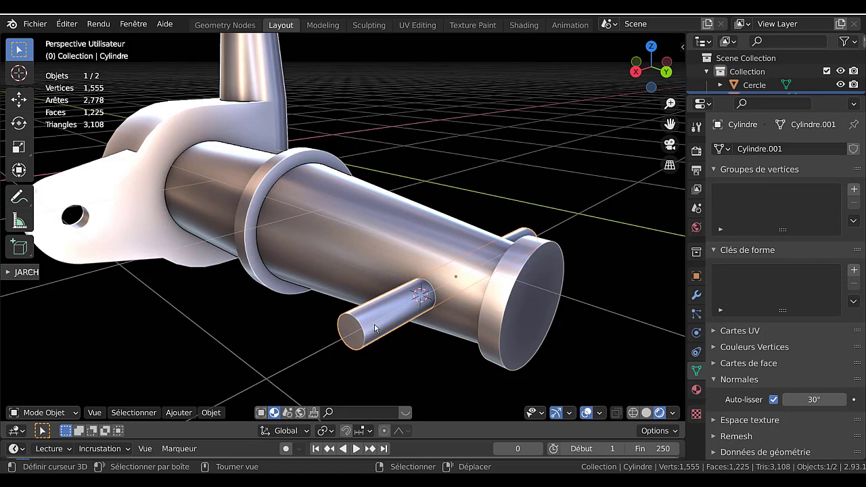
pyautogui.keyDown('shift'); pyautogui.click(418, 338); pyautogui.keyUp('shift')
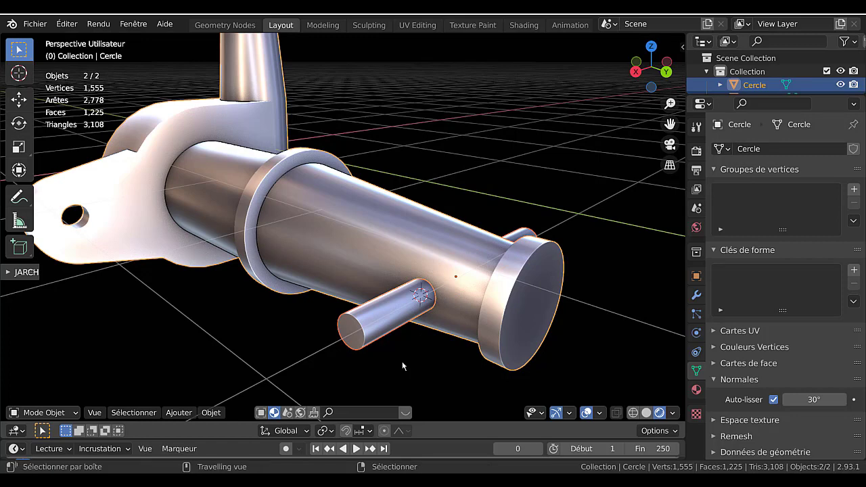
pyautogui.press('ctrl+KP_Subtract')
pyautogui.press('Tab')
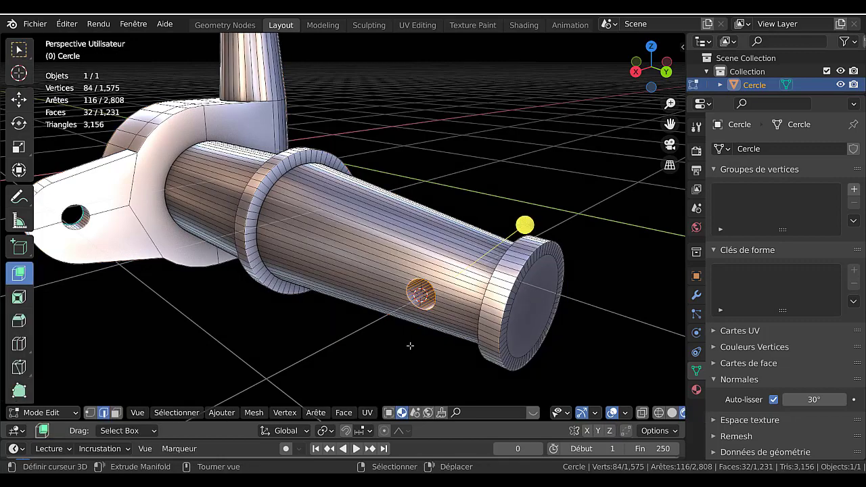
pyautogui.moveTo(401, 366); pyautogui.dragTo(476, 331, button='middle')
pyautogui.scroll(1, 476, 331)
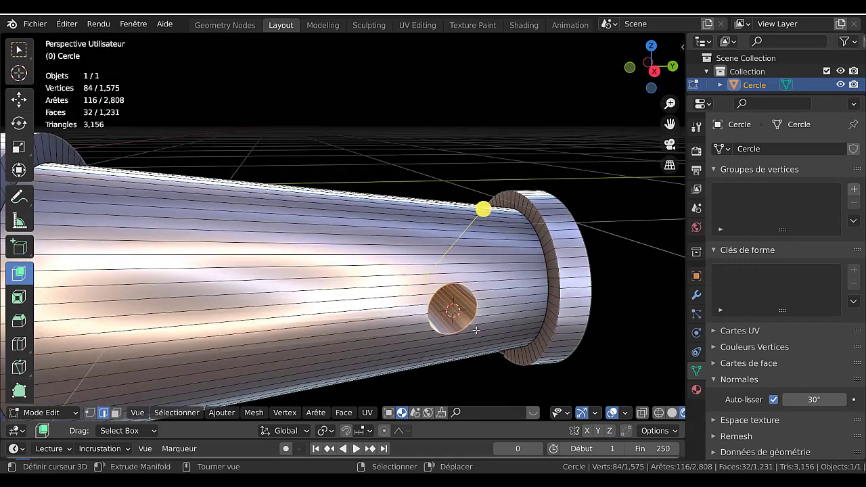
pyautogui.press('3')
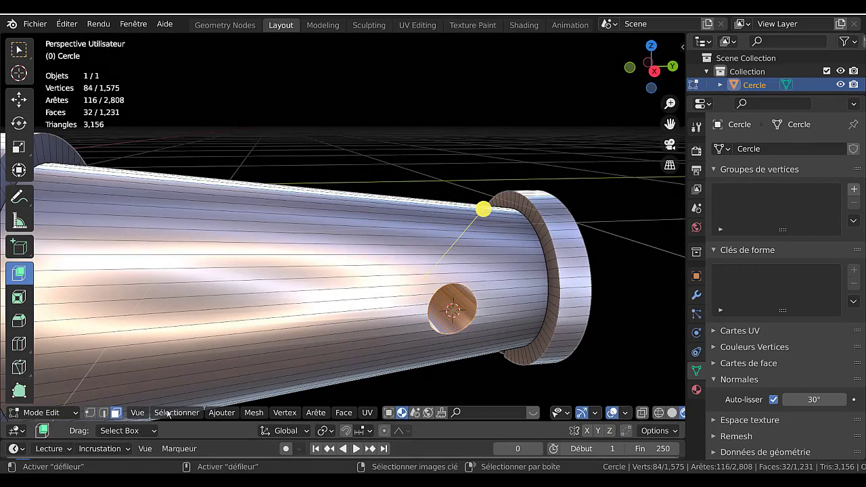
# Try a face loop selection inside the hole, restore the selection of all its wall faces, and switch to Solid shading
pyautogui.keyDown('alt'); pyautogui.rightClick(455, 322); pyautogui.keyUp('alt')
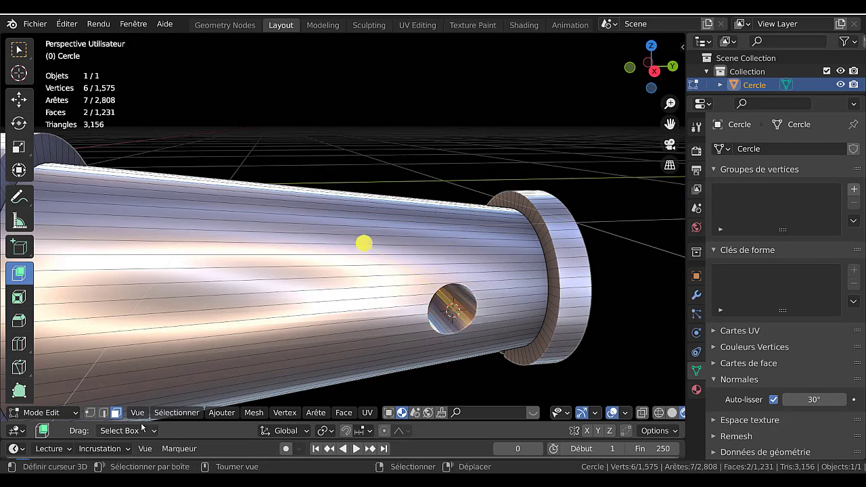
pyautogui.hotkey('alt', 'a')
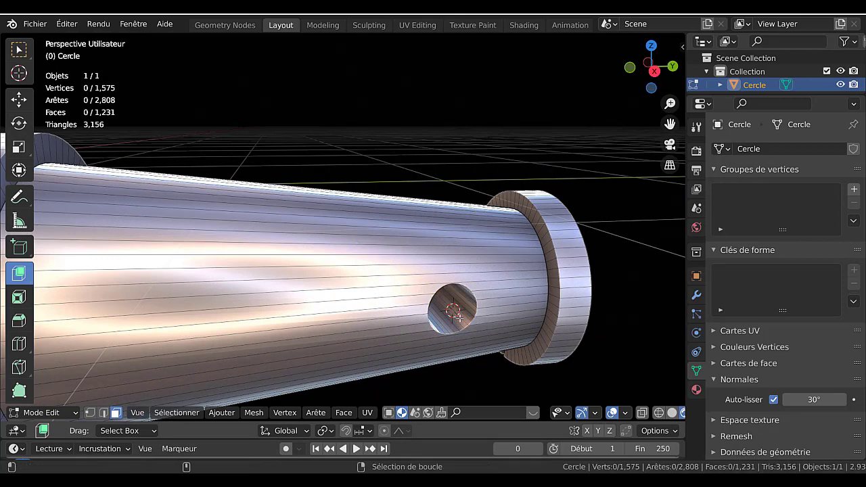
pyautogui.hotkey('ctrl', 'z')
pyautogui.press('z')
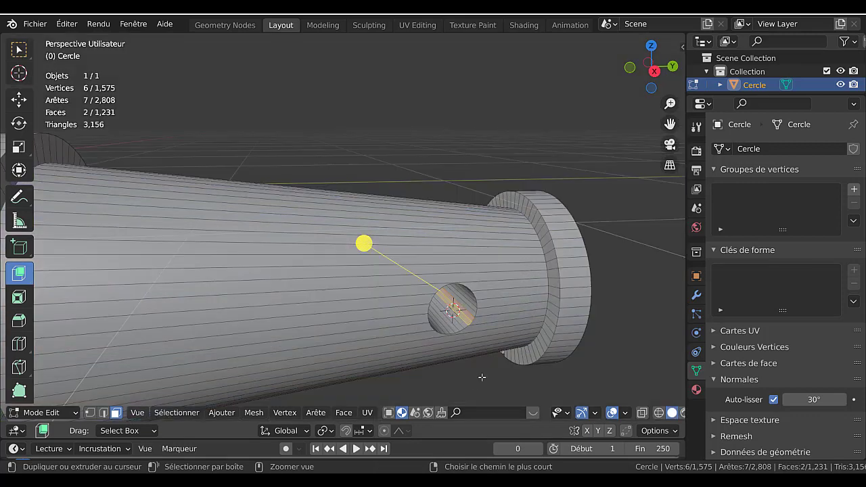
pyautogui.hotkey('ctrl', 'z')
pyautogui.moveTo(561, 362); pyautogui.dragTo(528, 337, button='middle')
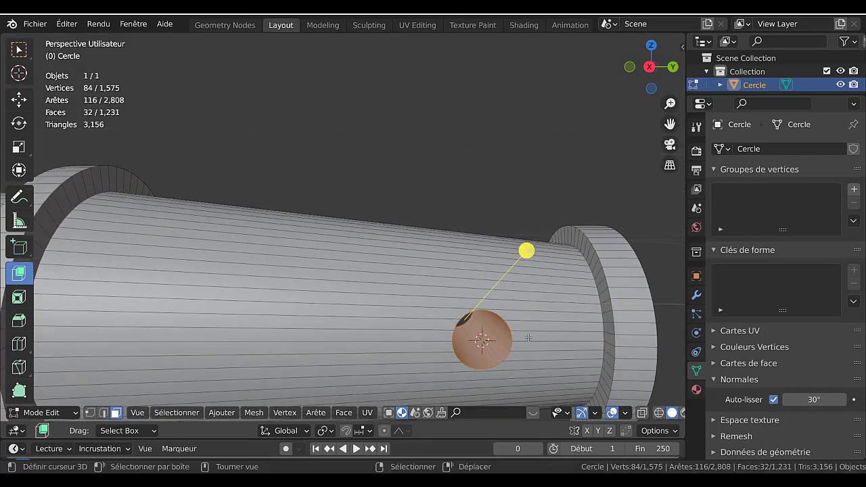
pyautogui.scroll(-2, 565, 373)
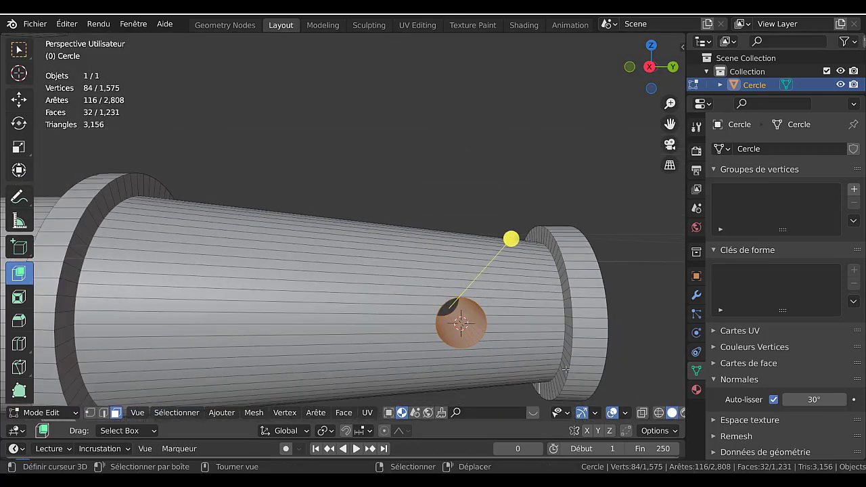
# Try to extrude the wall faces of the barrel's transverse hole and scale them inward
pyautogui.press('e')
pyautogui.press('s')
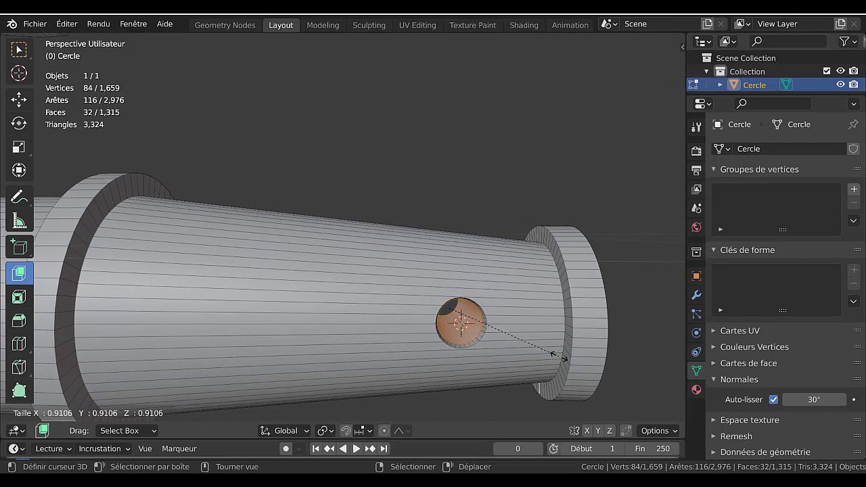
pyautogui.click(558, 357)
pyautogui.moveTo(533, 347)
pyautogui.mouseDown(button='middle')
pyautogui.moveTo(515, 351)
pyautogui.moveTo(537, 335)
pyautogui.mouseUp(button='middle')
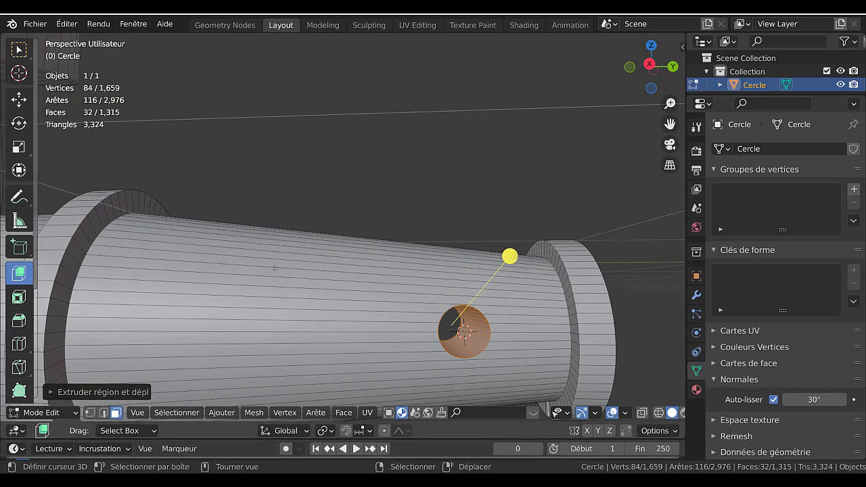
pyautogui.moveTo(509, 263); pyautogui.dragTo(511, 267)
pyautogui.hotkey('ctrl', 'z')
# Extrude the hole's wall faces along their normals by about 0.015 m to form a narrow rim around the opening
pyautogui.hotkey('alt', 'e')
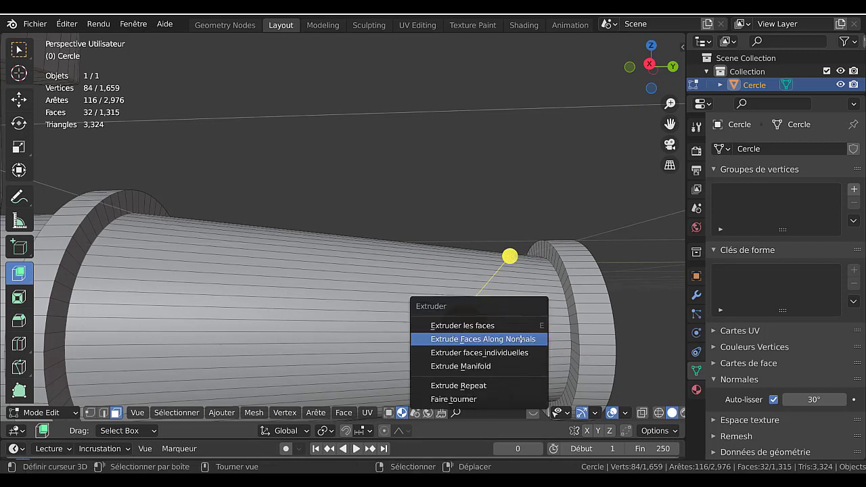
pyautogui.click(519, 338)
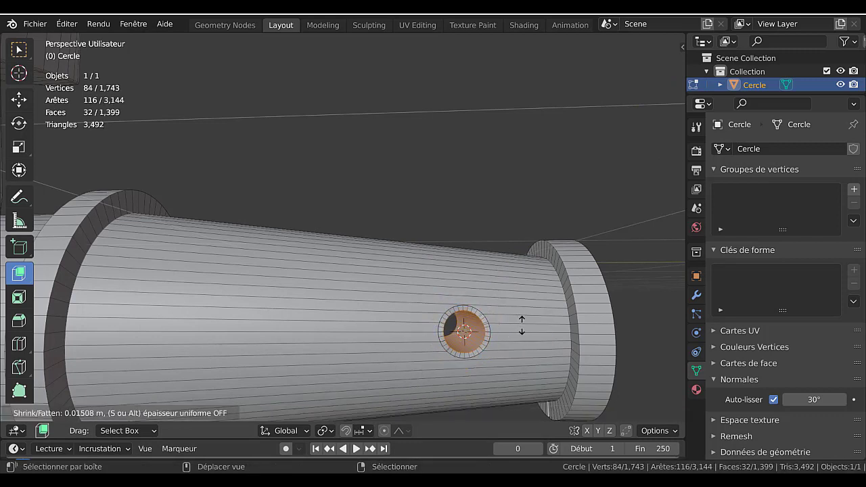
pyautogui.click(522, 328)
pyautogui.moveTo(358, 334); pyautogui.dragTo(347, 305, button='middle')
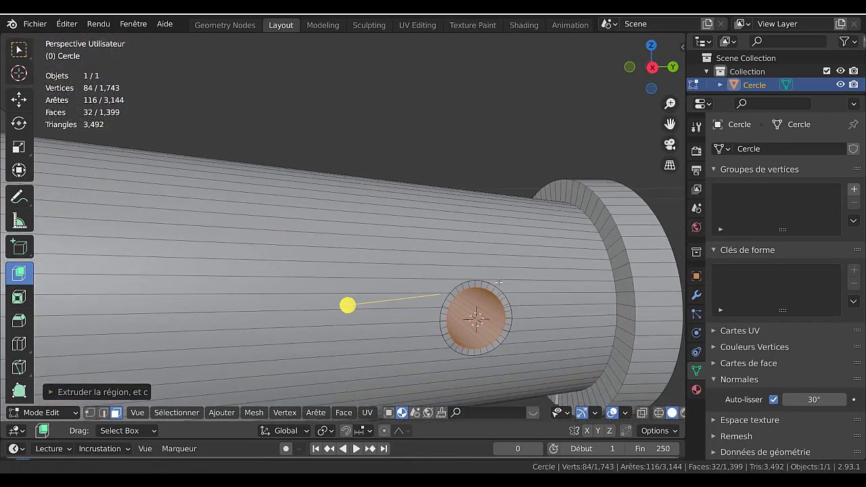
# Try to bevel the hole's inner edges in vertex selection mode, reducing the bevel from four segments to one
pyautogui.press('1')
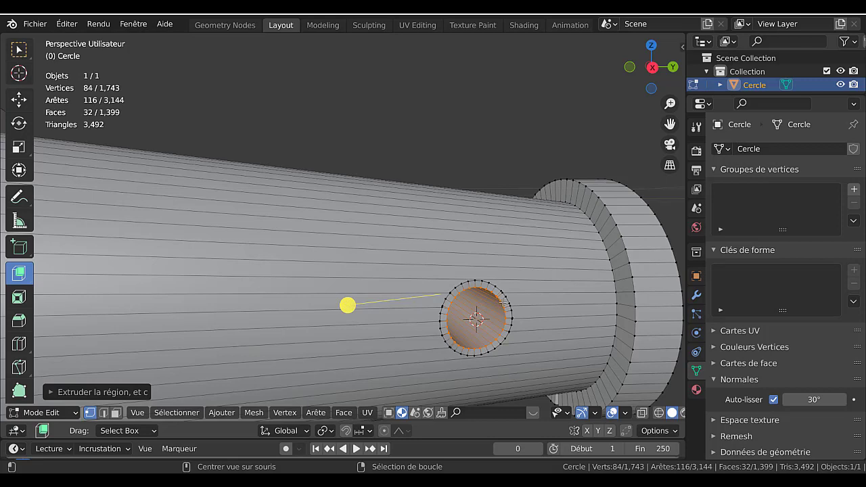
pyautogui.hotkey('ctrl', 'b')
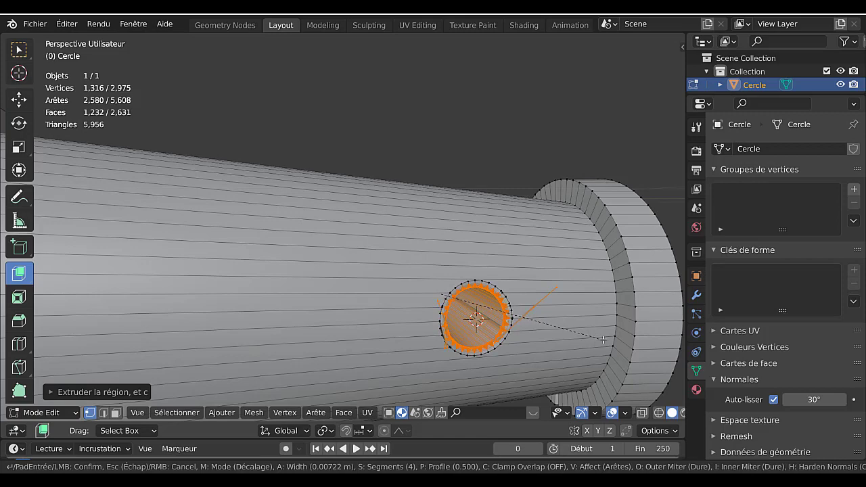
pyautogui.scroll(-3, 595, 335)
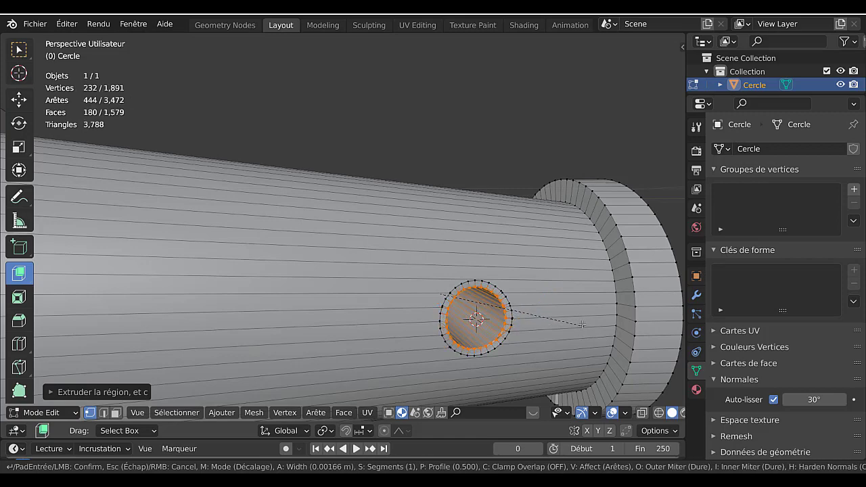
pyautogui.rightClick(562, 321)
# Scale the hole's inner wall faces down slightly to chamfer the rim, and return to Object Mode
pyautogui.keyDown('shift'); pyautogui.moveTo(562, 322); pyautogui.dragTo(443, 250, button='middle'); pyautogui.keyUp('shift')
pyautogui.scroll(5, 533, 292)
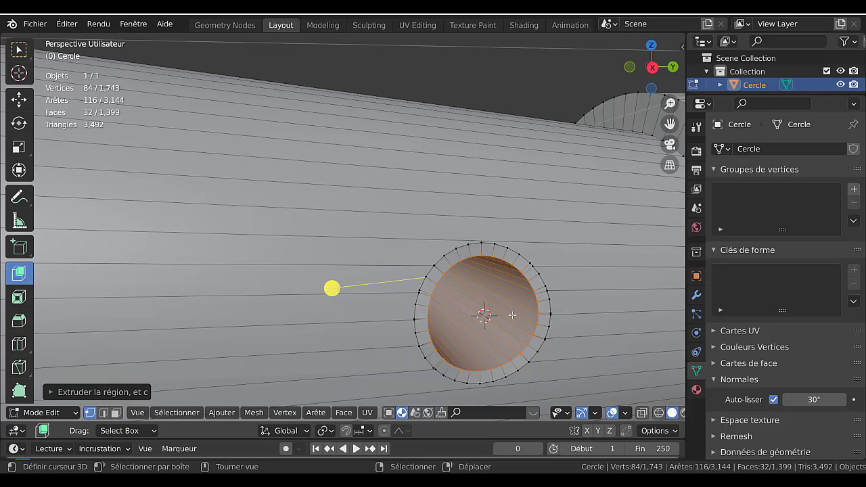
pyautogui.scroll(-2, 512, 314)
pyautogui.moveTo(512, 315); pyautogui.dragTo(549, 315, button='middle')
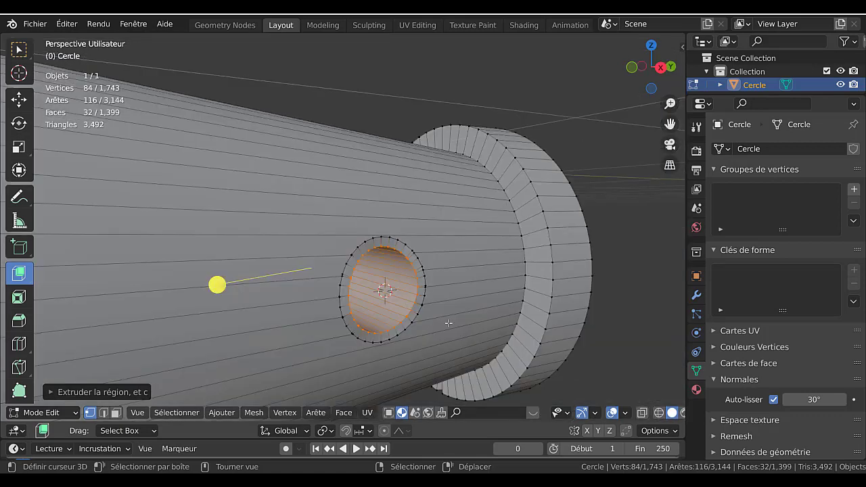
pyautogui.moveTo(446, 304)
pyautogui.mouseDown(button='middle')
pyautogui.moveTo(402, 316)
pyautogui.moveTo(452, 316)
pyautogui.mouseUp(button='middle')
pyautogui.scroll(3, 449, 319)
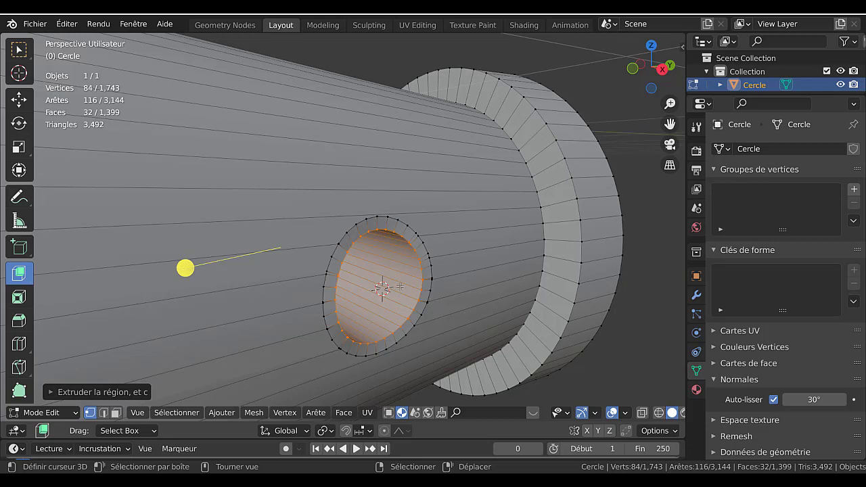
pyautogui.press('s')
pyautogui.click(460, 321)
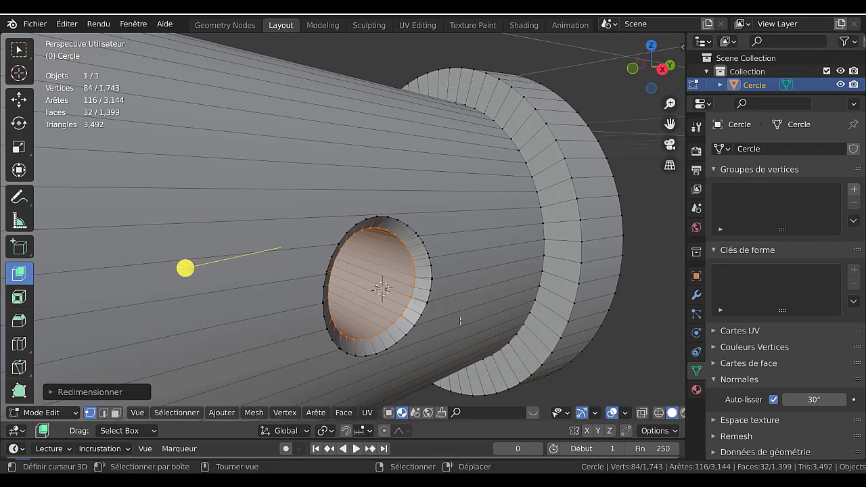
pyautogui.press('Tab')
pyautogui.scroll(-1, 460, 320)
pyautogui.moveTo(496, 299); pyautogui.dragTo(382, 307, button='middle')
pyautogui.scroll(-2, 382, 307)
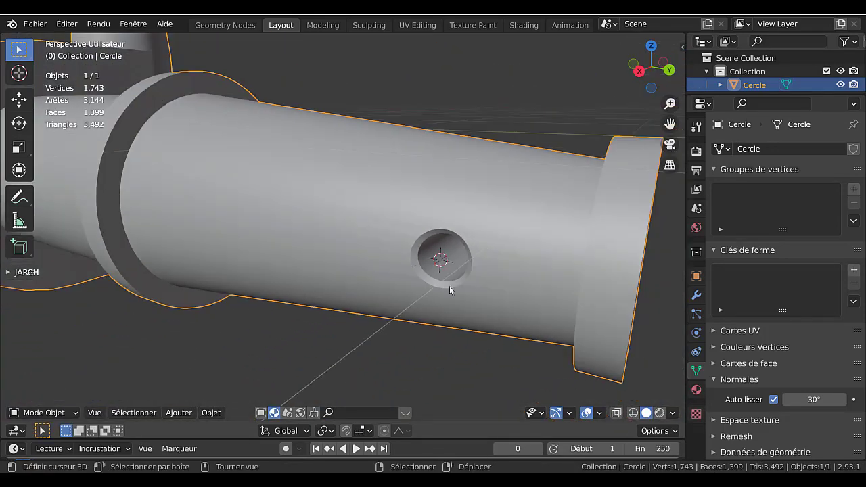
# Bevel the outer edge loop of the barrel's end flange by about 0.014 m with four segments, and return to Object Mode
pyautogui.moveTo(508, 277); pyautogui.dragTo(386, 287, button='middle')
pyautogui.scroll(-3, 312, 265)
pyautogui.press('Tab')
pyautogui.press('Tab')
pyautogui.press('Tab')
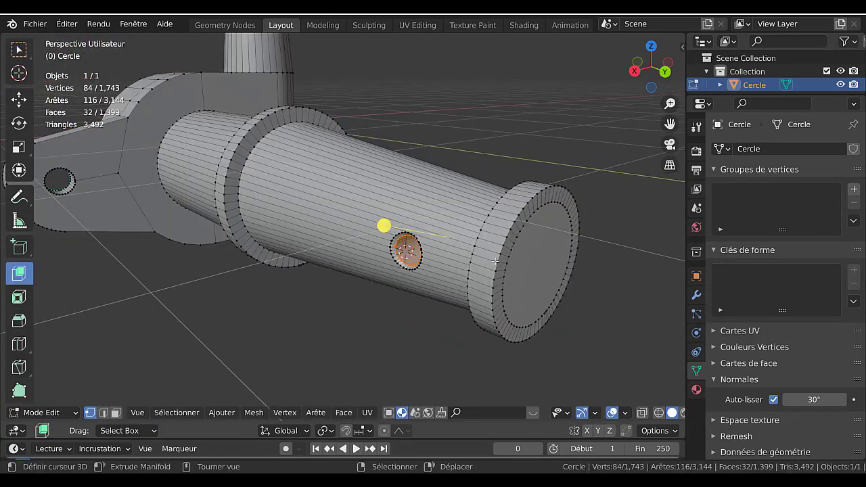
pyautogui.keyDown('alt'); pyautogui.click(500, 261); pyautogui.keyUp('alt')
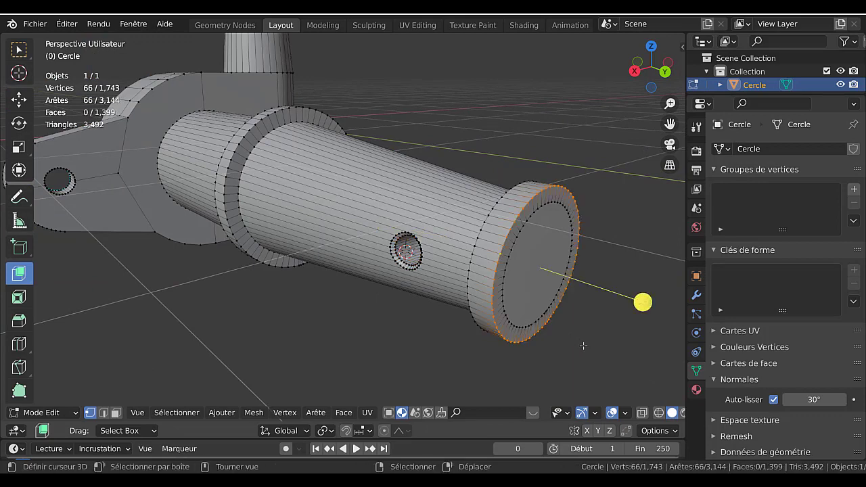
pyautogui.hotkey('ctrl', 'b')
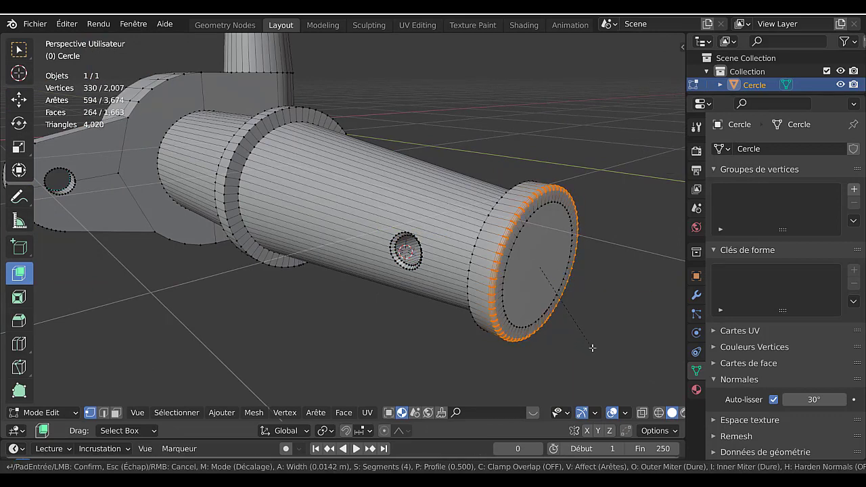
pyautogui.click(594, 348)
pyautogui.press('Tab')
# Examine the shape and mesh of the whole tuning machine, comparing Object Mode and Edit Mode
pyautogui.moveTo(483, 224); pyautogui.dragTo(477, 253, button='middle')
pyautogui.scroll(-3, 478, 253)
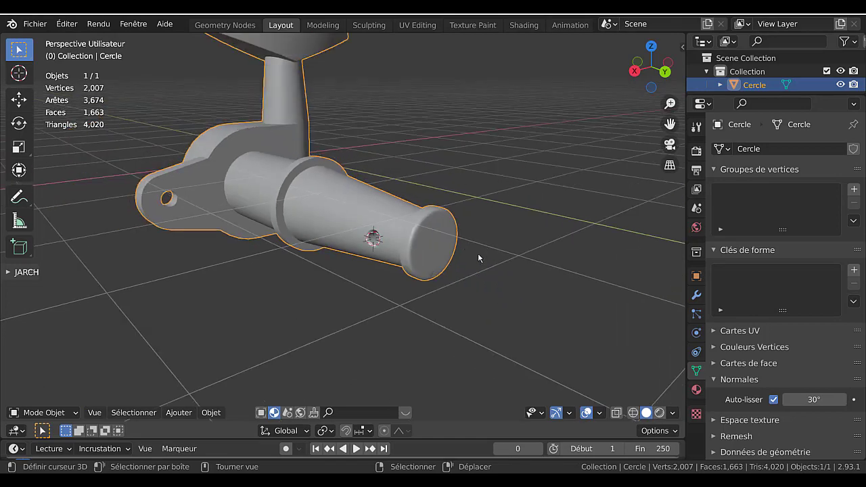
pyautogui.scroll(-1, 430, 258)
pyautogui.moveTo(397, 266); pyautogui.dragTo(432, 236, button='middle')
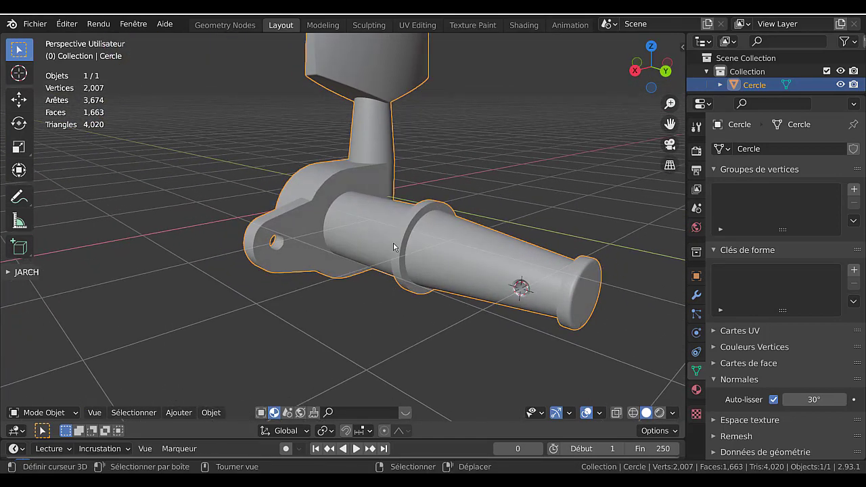
pyautogui.scroll(4, 431, 237)
pyautogui.press('Tab')
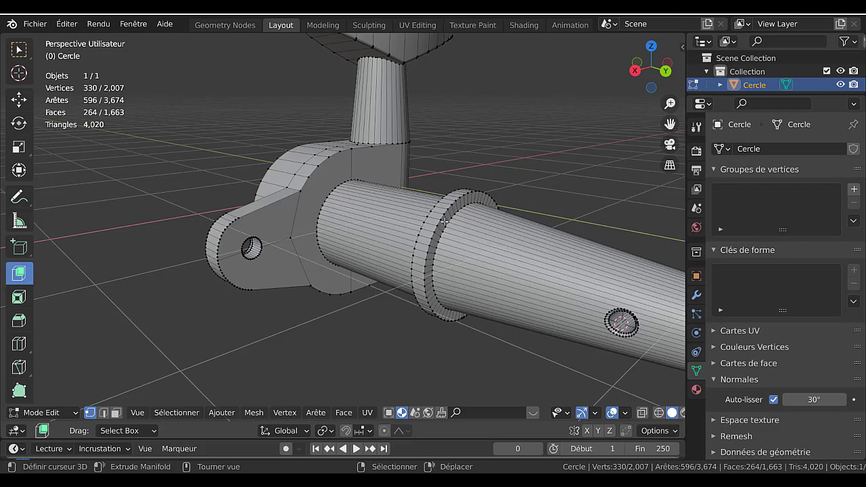
pyautogui.scroll(-2, 444, 221)
pyautogui.press('Tab')
pyautogui.press('Tab')
pyautogui.scroll(-3, 433, 250)
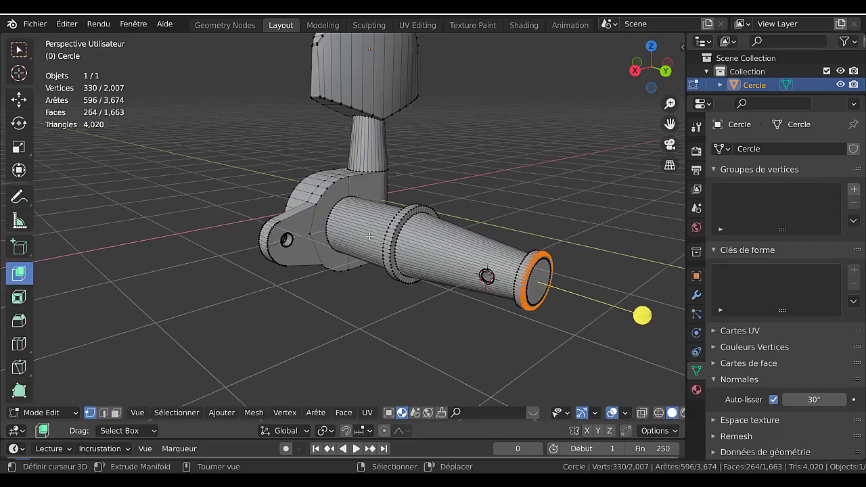
pyautogui.press('Tab')
pyautogui.scroll(-2, 368, 270)
pyautogui.moveTo(367, 270); pyautogui.dragTo(403, 290, button='middle')
pyautogui.press('Tab')
pyautogui.scroll(-2, 652, 414)
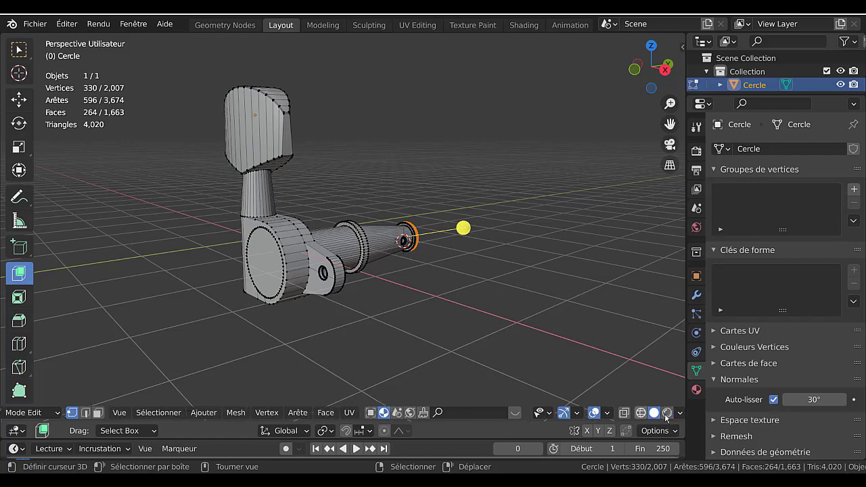
# Switch the viewport to Rendered shading and inspect the tuning machine in Object Mode
pyautogui.click(660, 412)
pyautogui.press('Tab')
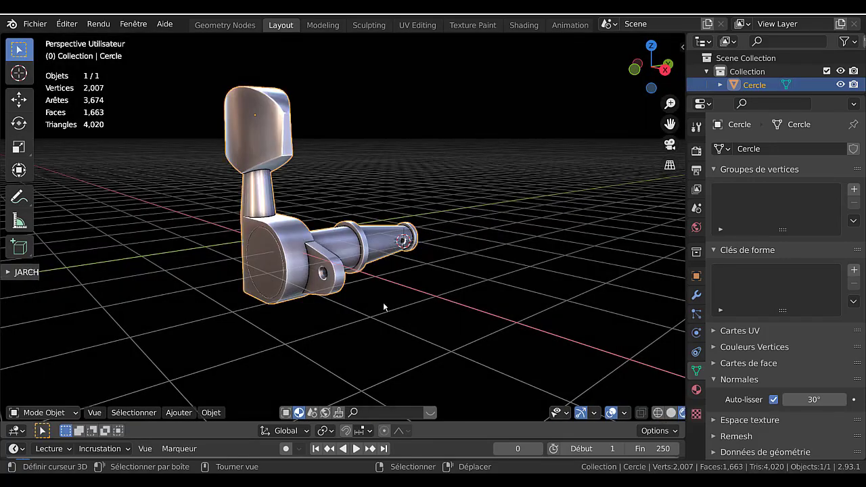
pyautogui.moveTo(383, 301); pyautogui.dragTo(426, 308, button='middle')
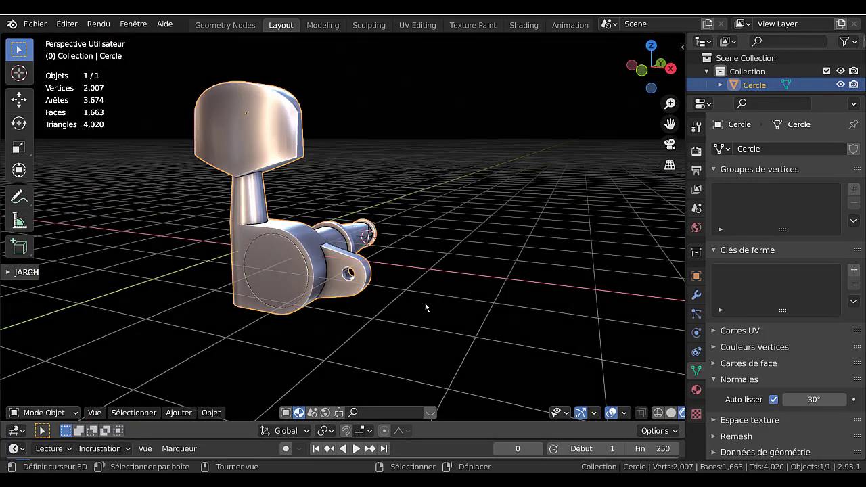
pyautogui.moveTo(369, 299); pyautogui.dragTo(493, 310, button='middle')
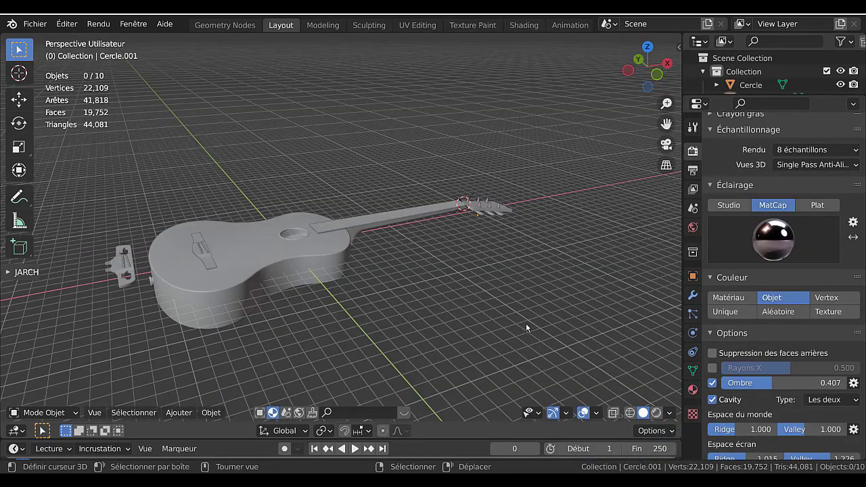
# Change the guitar scene's MatCap to a pearly metallic sphere and switch the viewport to Rendered shading
pyautogui.moveTo(525, 323); pyautogui.dragTo(464, 326, button='middle')
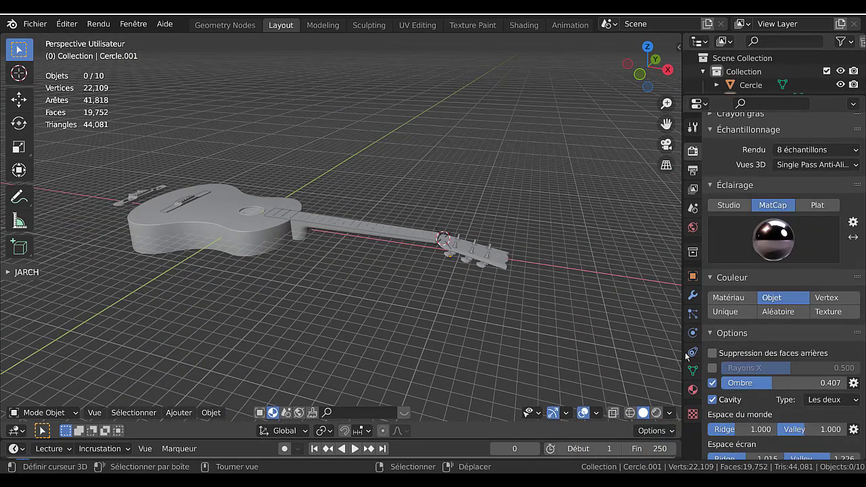
pyautogui.click(774, 239)
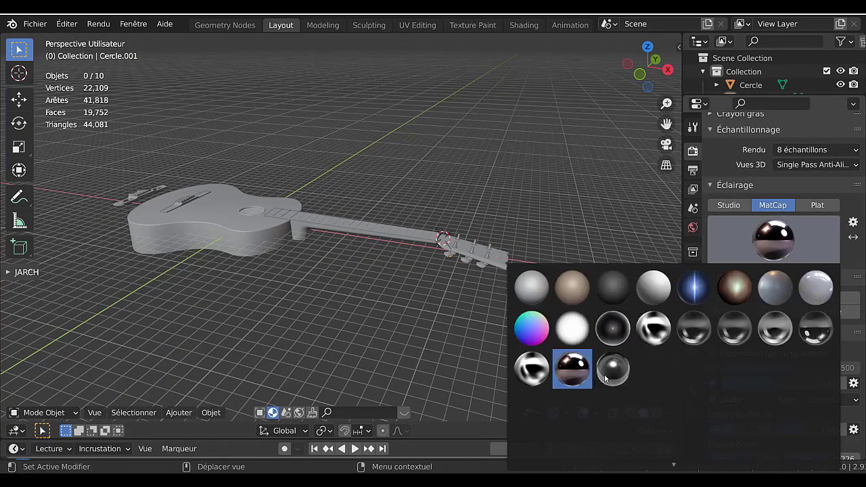
pyautogui.click(610, 411)
pyautogui.scroll(3, 575, 362)
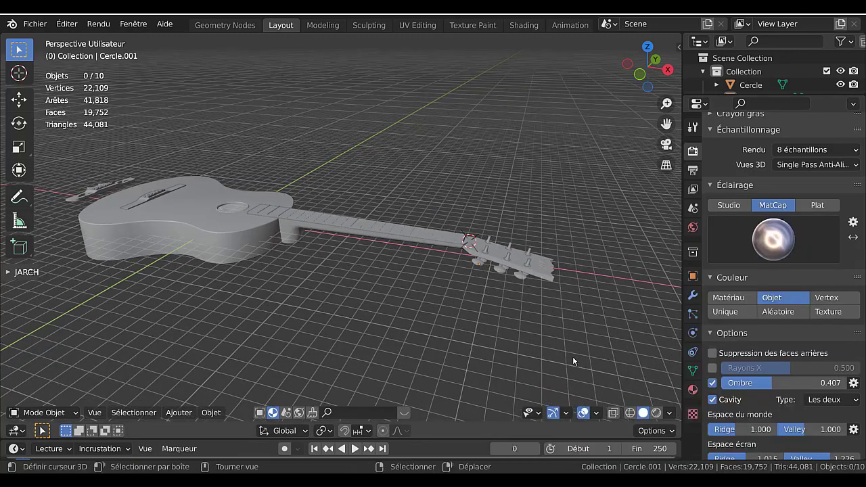
pyautogui.click(655, 412)
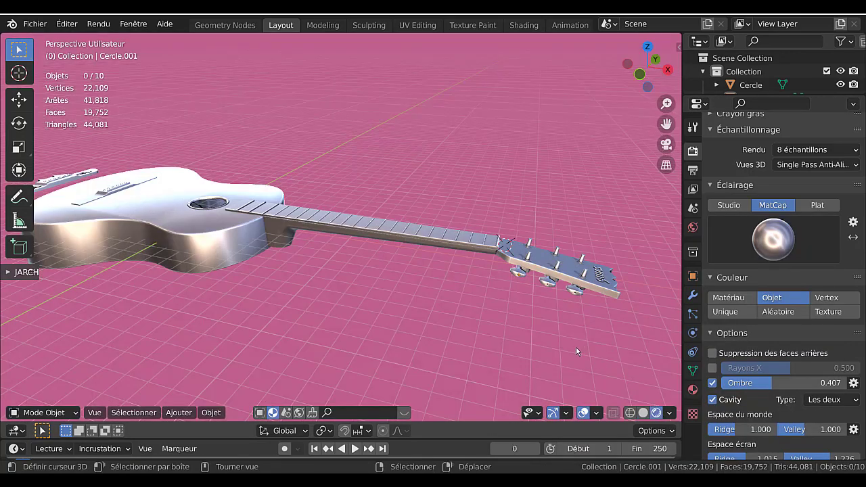
# Select the guitar's neck and examine the tuning machines on the front and back of the headstock
pyautogui.moveTo(578, 352)
pyautogui.mouseDown(button='middle')
pyautogui.moveTo(523, 322)
pyautogui.moveTo(497, 273)
pyautogui.moveTo(481, 267)
pyautogui.moveTo(477, 306)
pyautogui.mouseUp(button='middle')
pyautogui.scroll(3, 477, 305)
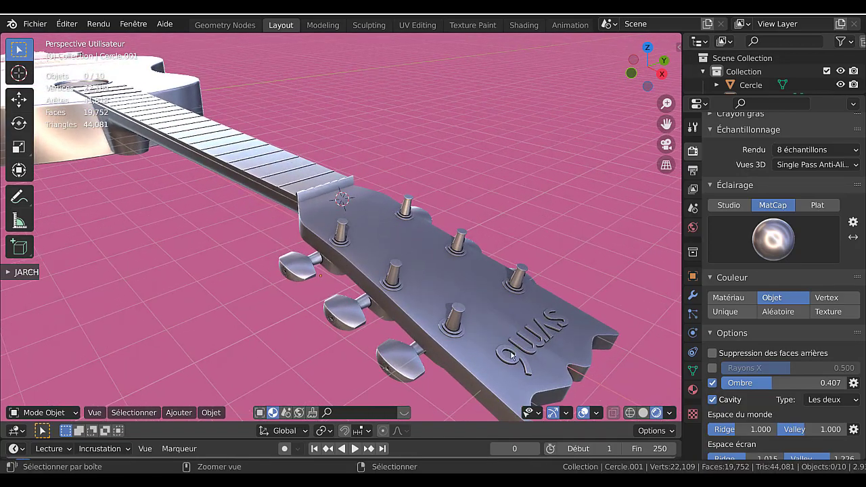
pyautogui.moveTo(442, 347); pyautogui.dragTo(466, 317, button='middle')
pyautogui.click(501, 231)
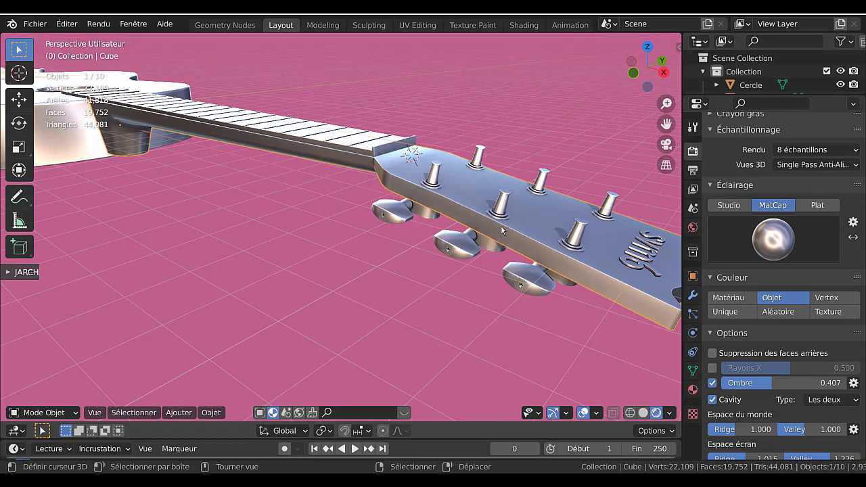
pyautogui.scroll(-5, 502, 232)
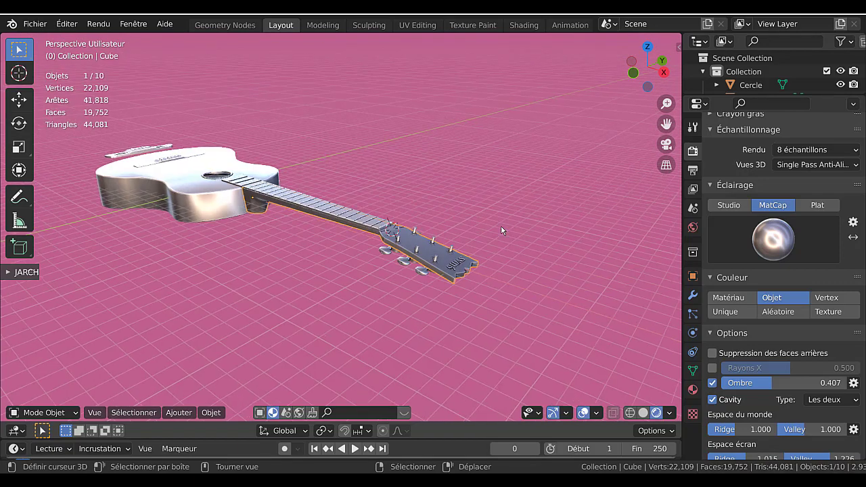
pyautogui.moveTo(458, 304); pyautogui.dragTo(502, 191, button='middle')
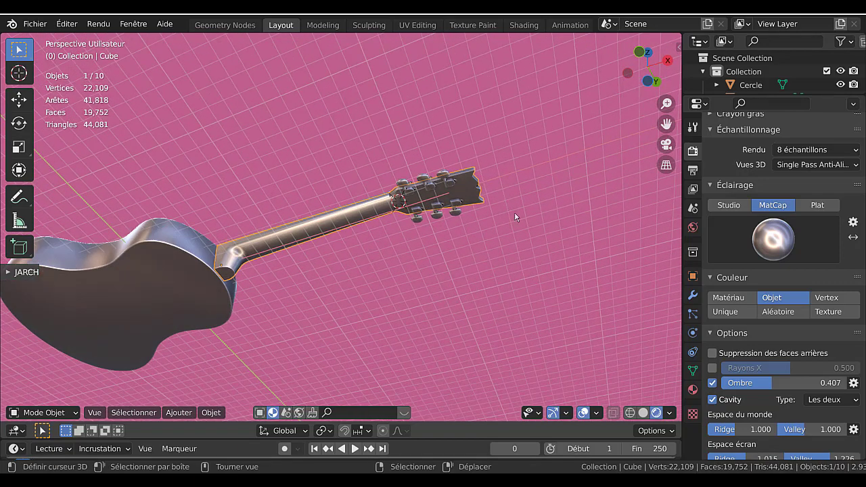
pyautogui.scroll(5, 515, 214)
pyautogui.keyDown('shift'); pyautogui.moveTo(533, 241); pyautogui.dragTo(404, 215, button='middle'); pyautogui.keyUp('shift')
pyautogui.scroll(5, 405, 215)
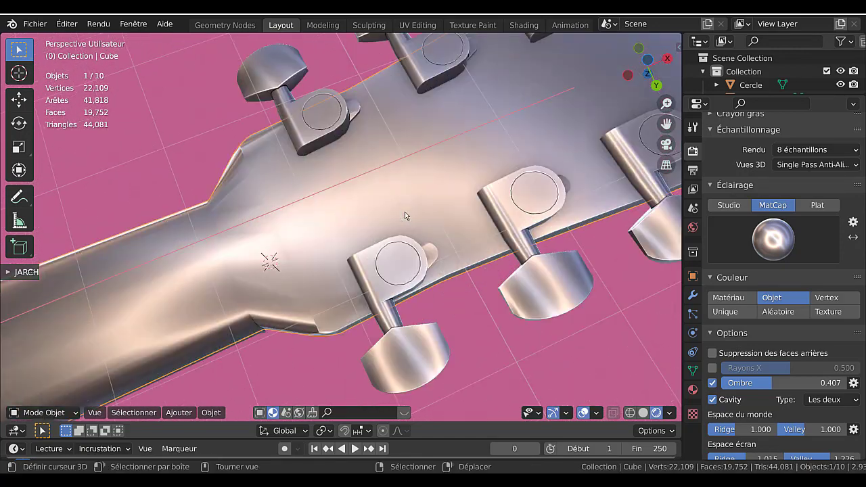
pyautogui.scroll(-1, 405, 218)
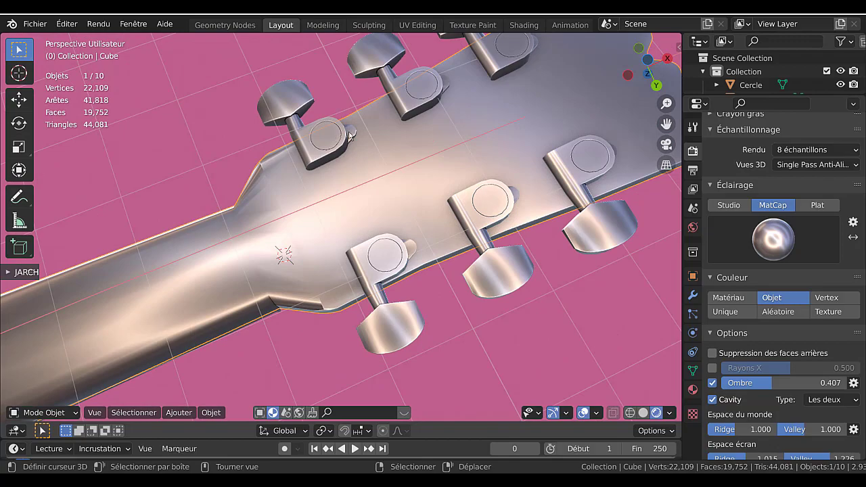
pyautogui.scroll(-4, 412, 224)
pyautogui.moveTo(431, 287)
pyautogui.mouseDown(button='middle')
pyautogui.moveTo(433, 362)
pyautogui.moveTo(433, 280)
pyautogui.mouseUp(button='middle')
pyautogui.scroll(6, 433, 279)
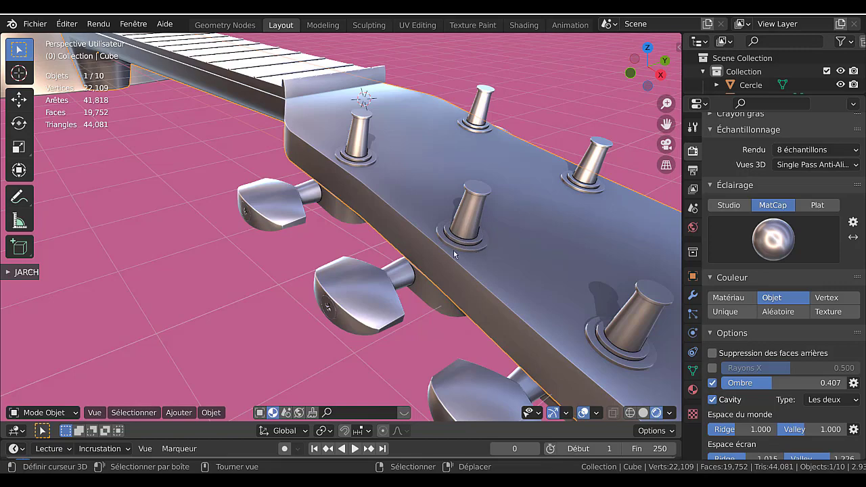
# Examine the headstock tuners from the side, and switch to the Blender window containing the single tuning machine and view it
pyautogui.moveTo(457, 241); pyautogui.dragTo(435, 216, button='middle')
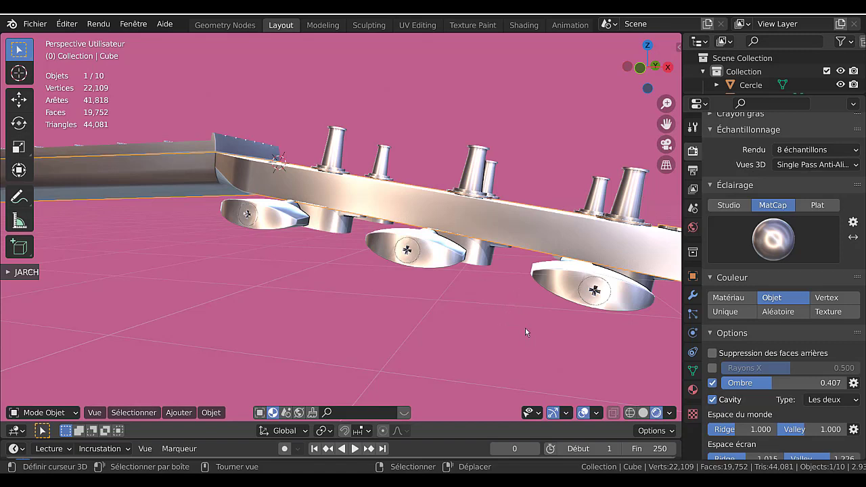
pyautogui.moveTo(497, 481)
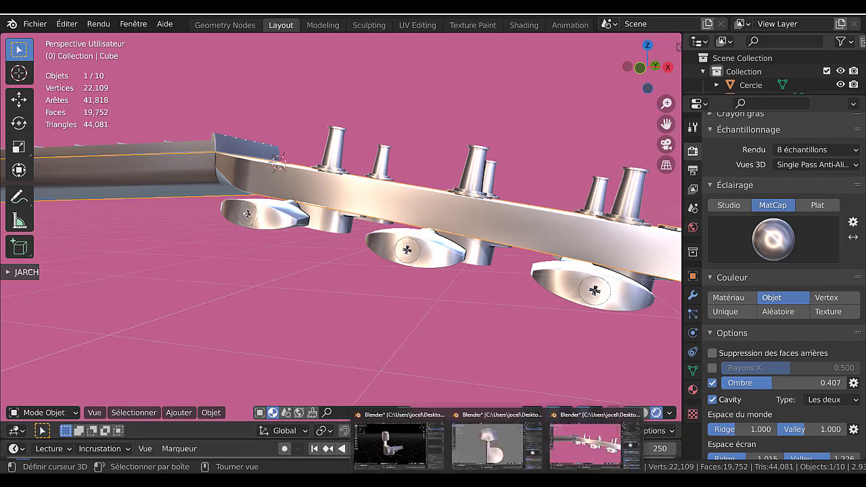
pyautogui.click(399, 447)
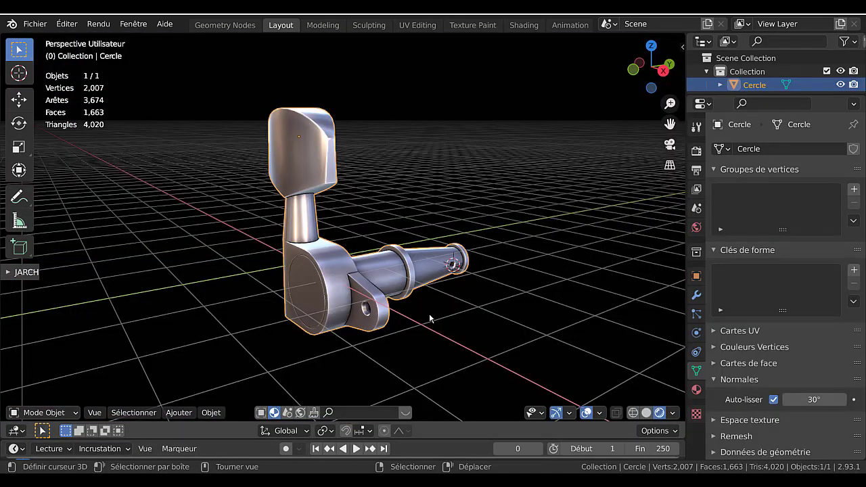
pyautogui.press('KP_4')
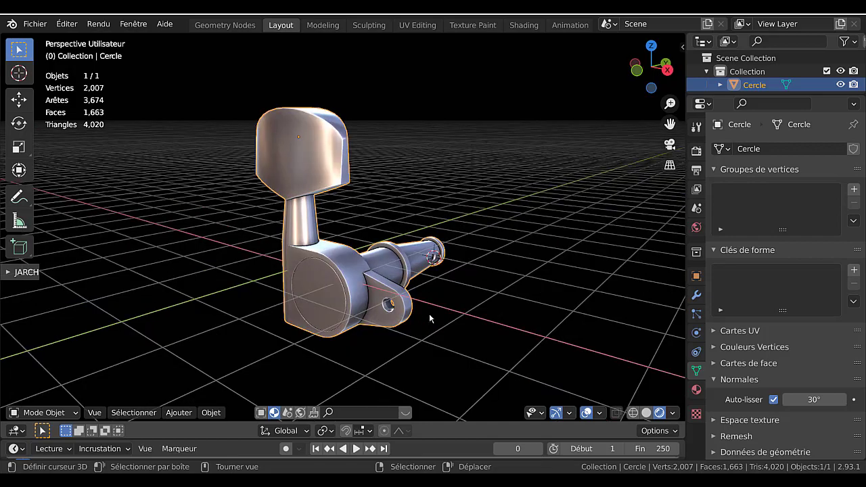
pyautogui.moveTo(428, 313); pyautogui.dragTo(382, 315, button='middle')
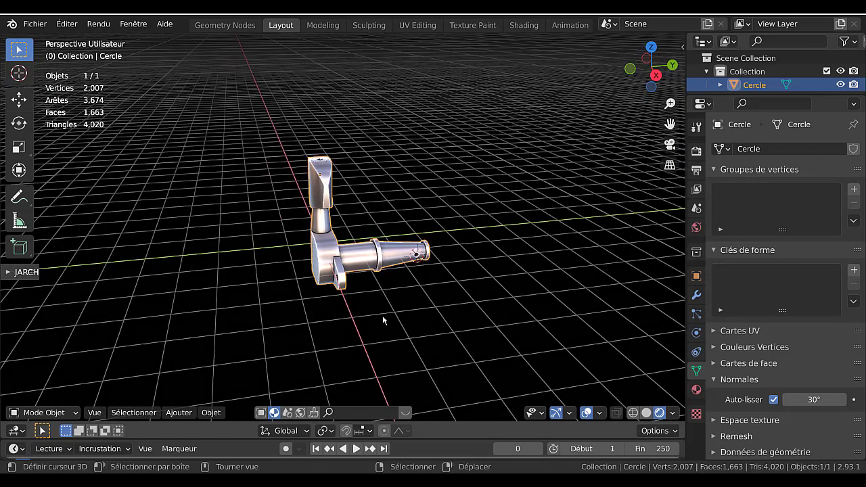
pyautogui.scroll(-2, 382, 316)
# Add a mesh cube at the 3D cursor on the tuning machine's post
pyautogui.click(186, 414)
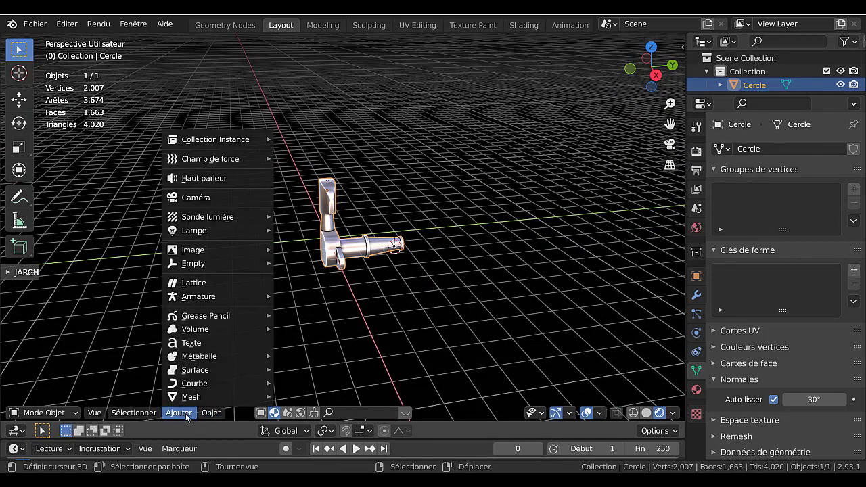
pyautogui.moveTo(196, 384)
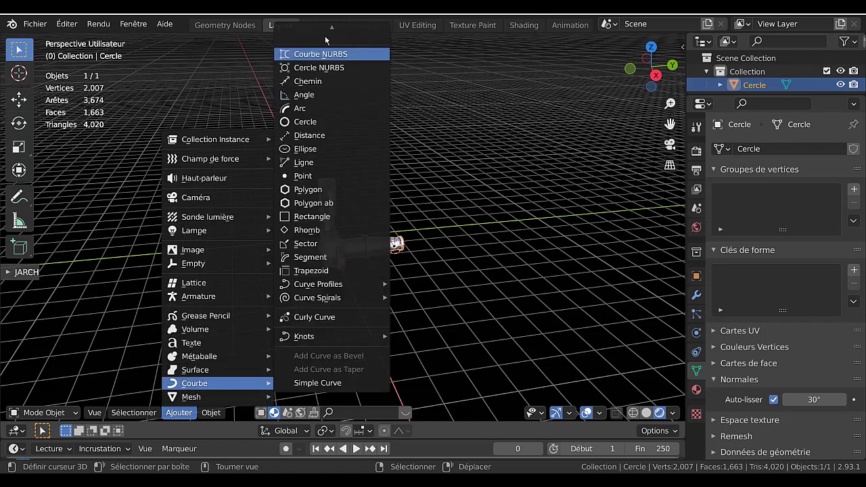
pyautogui.moveTo(193, 399)
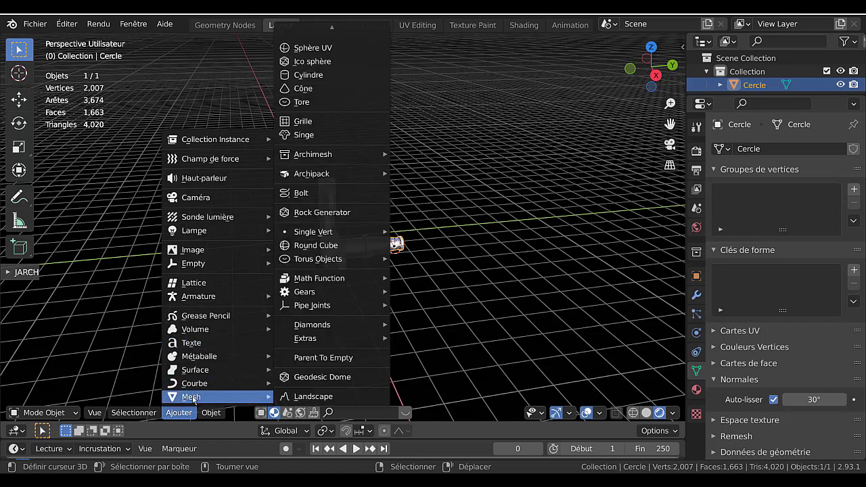
pyautogui.scroll(2, 311, 61)
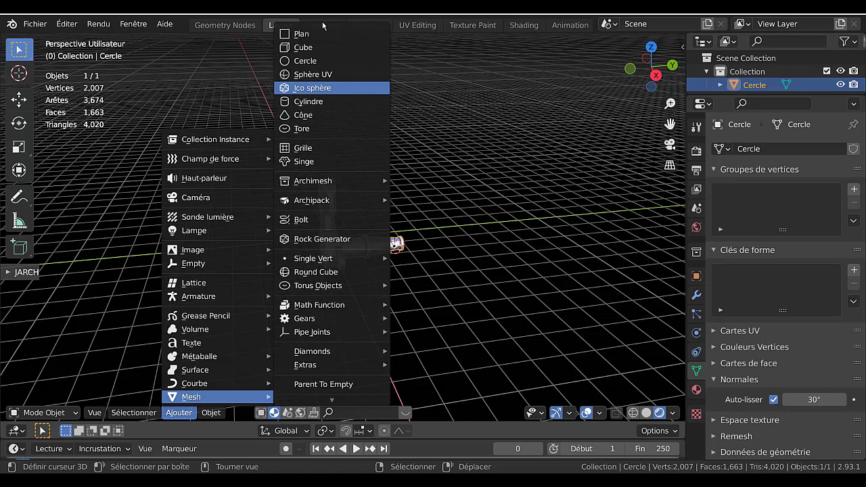
pyautogui.click(315, 47)
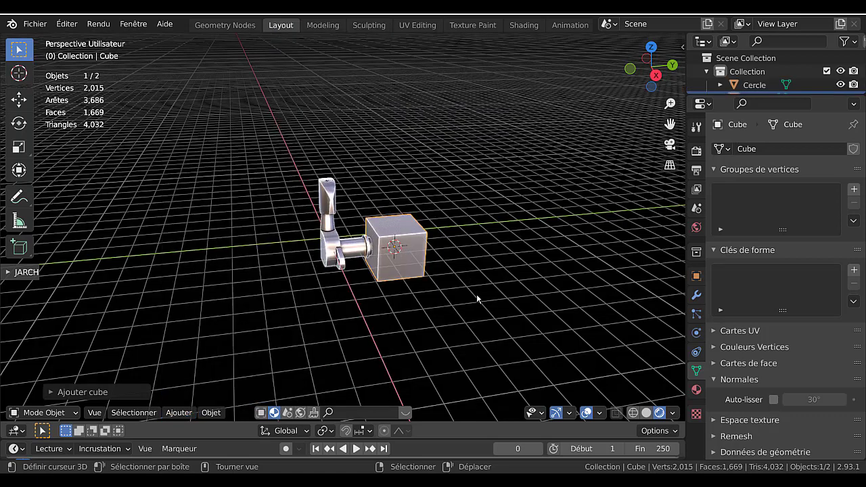
# Scale the cube into a flat slab by stretching it along X, thinning it along Z and widening it along Y
pyautogui.press('s')
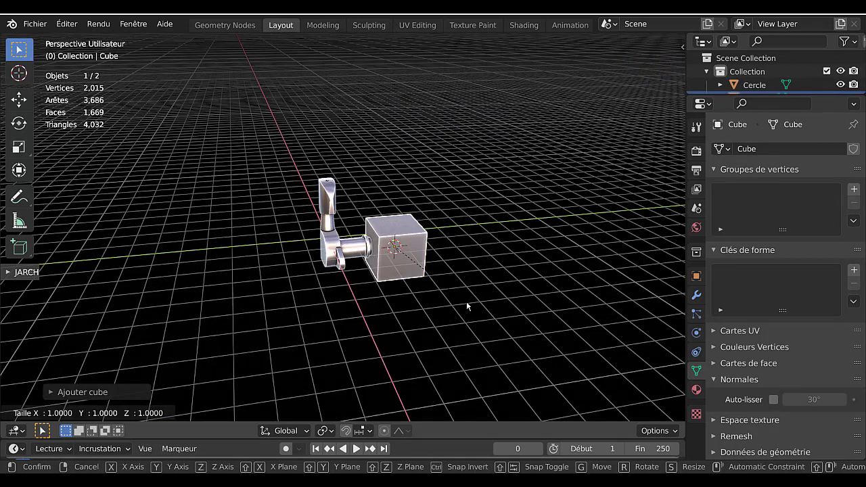
pyautogui.press('x')
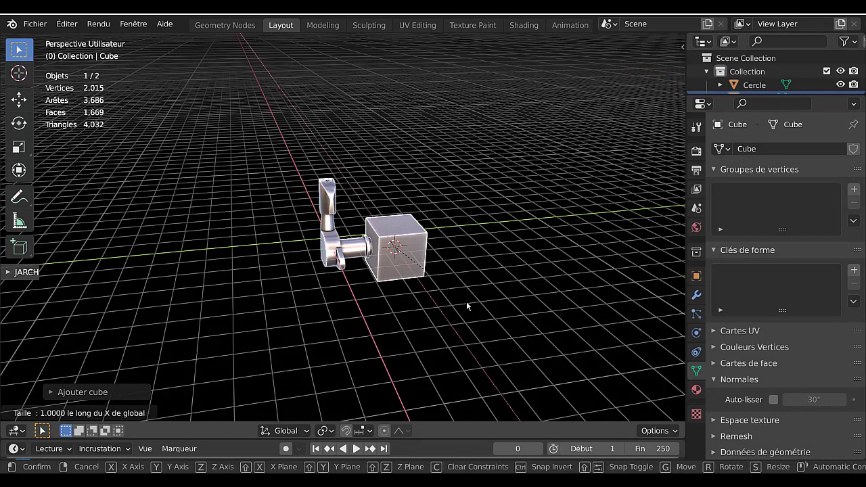
pyautogui.click(112, 120)
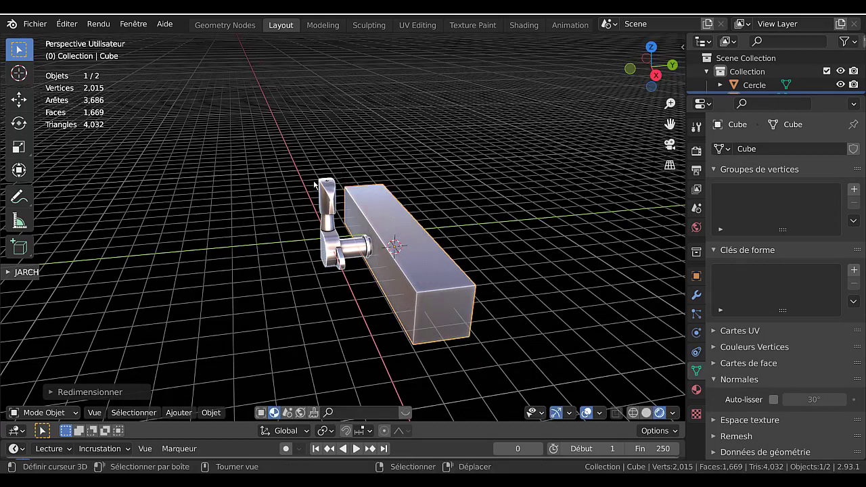
pyautogui.press('s')
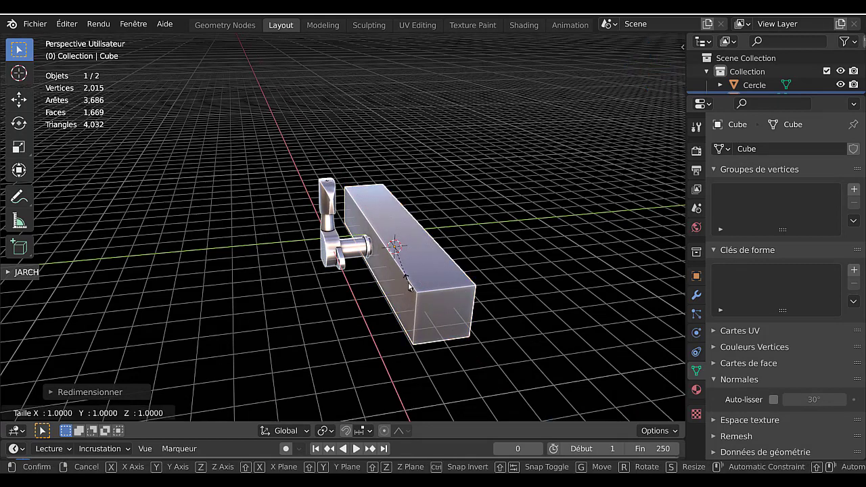
pyautogui.press('z')
pyautogui.click(407, 252)
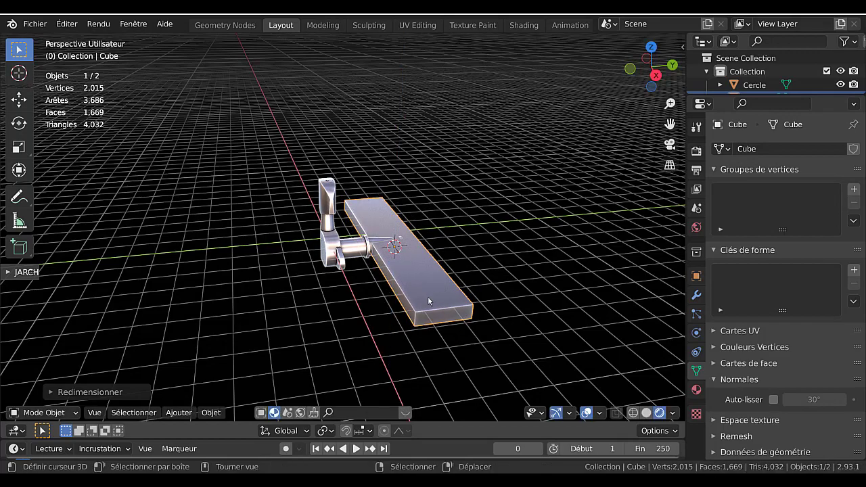
pyautogui.press('s')
pyautogui.press('y')
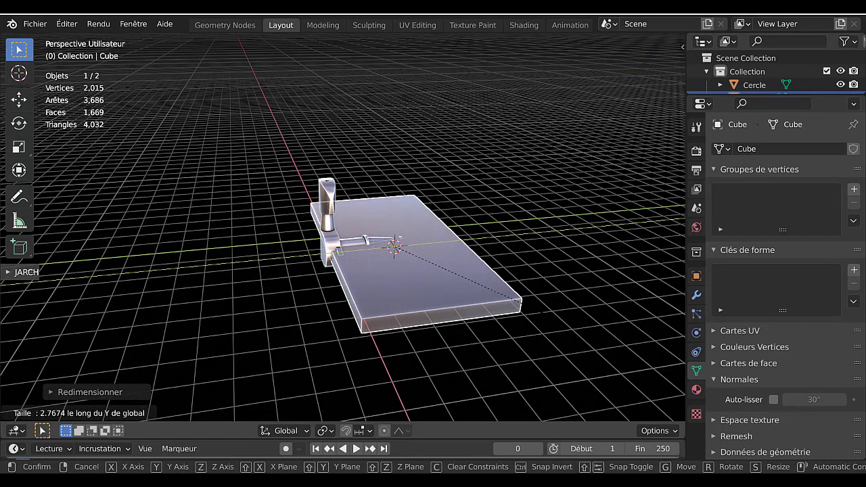
pyautogui.click(489, 303)
# Lengthen the slab further along X and apply all its transformations
pyautogui.moveTo(512, 312); pyautogui.dragTo(378, 247, button='middle')
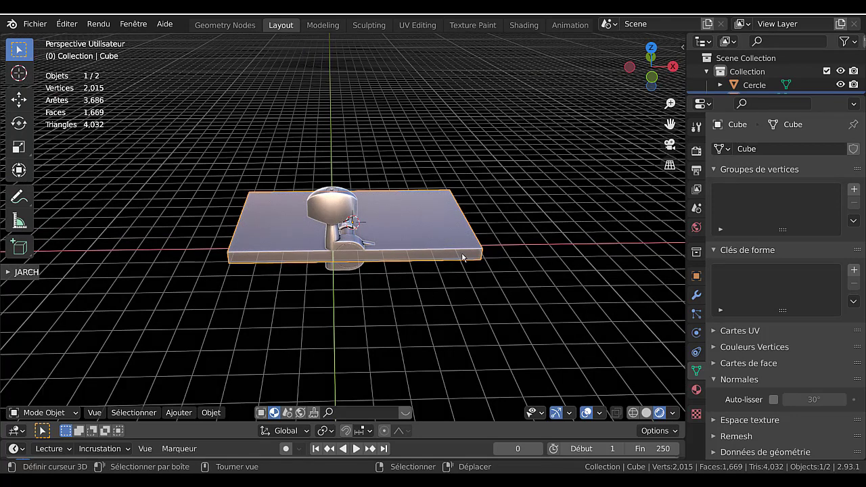
pyautogui.press('s')
pyautogui.press('x')
pyautogui.click(557, 252)
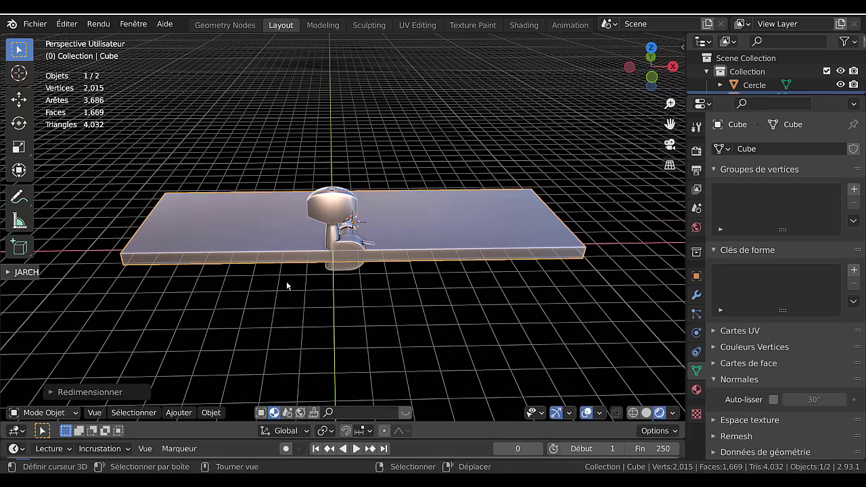
pyautogui.hotkey('ctrl', 'a')
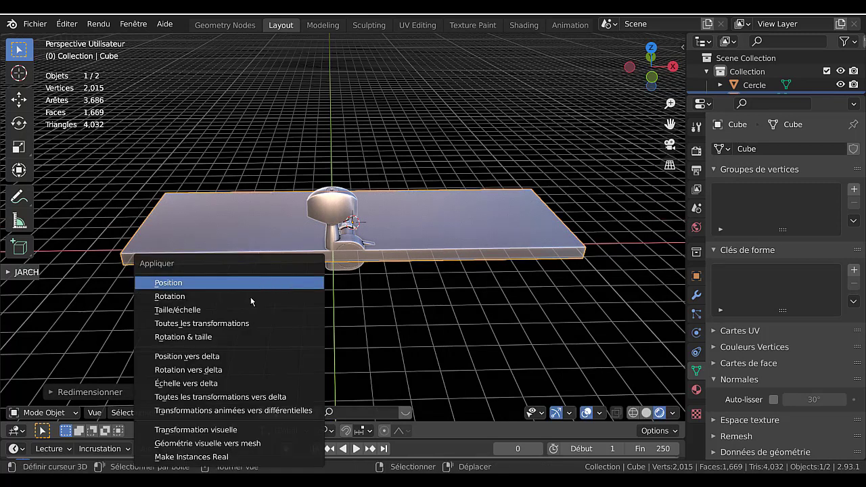
pyautogui.click(223, 322)
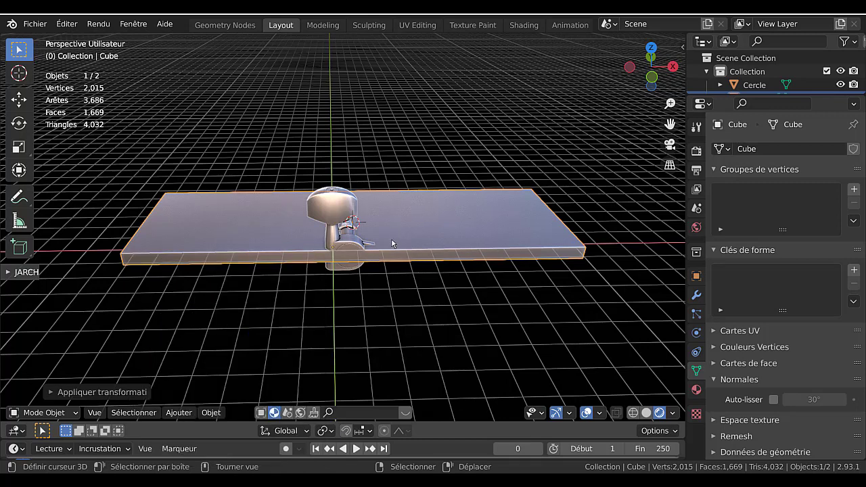
pyautogui.press('Tab')
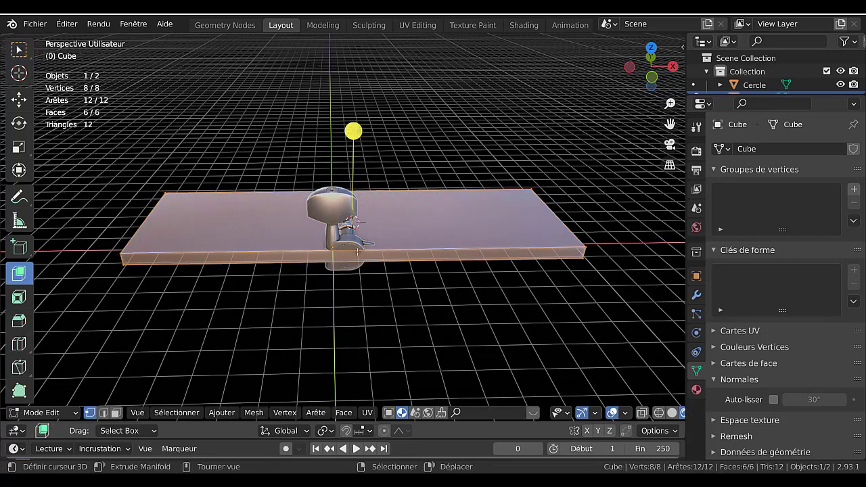
pyautogui.hotkey('alt', 'a')
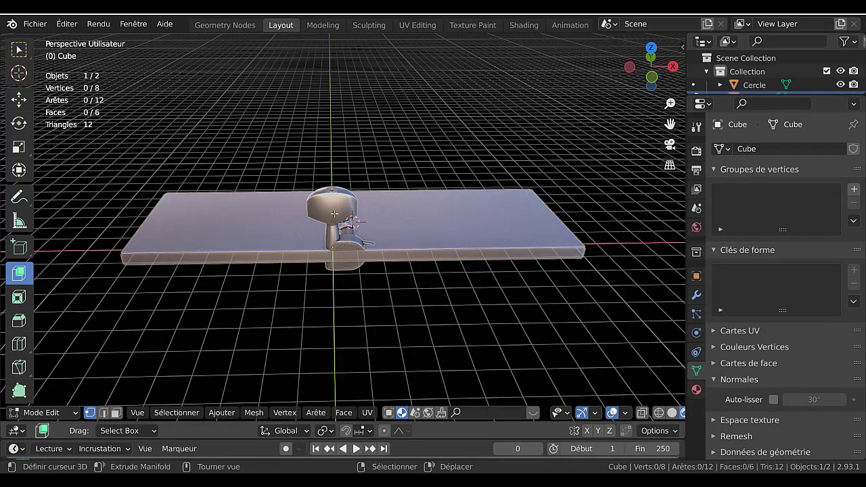
pyautogui.press('Tab')
# Select the tuning machine and rotate it 90° about the X axis so its post points upward
pyautogui.click(331, 270)
pyautogui.moveTo(324, 296); pyautogui.dragTo(228, 293, button='middle')
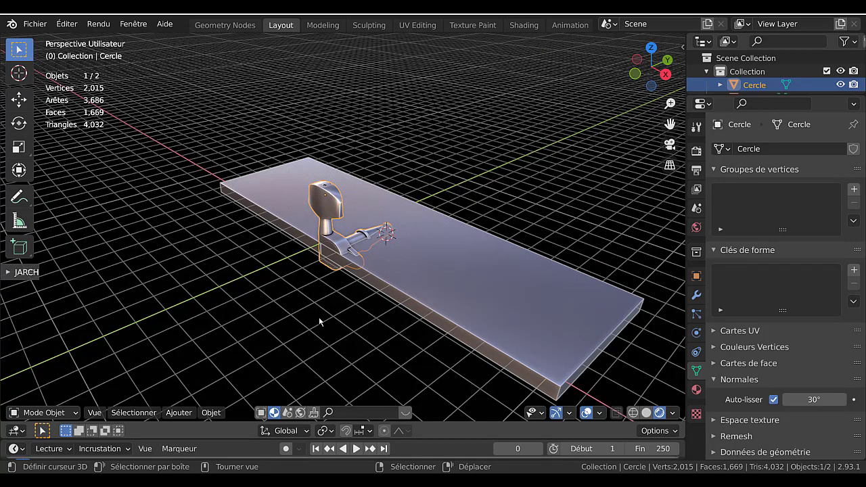
pyautogui.write('rx9')
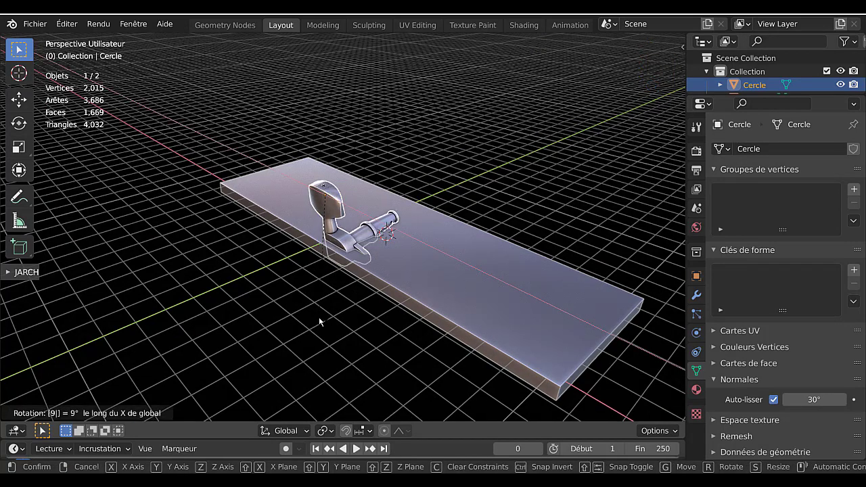
pyautogui.write('0')
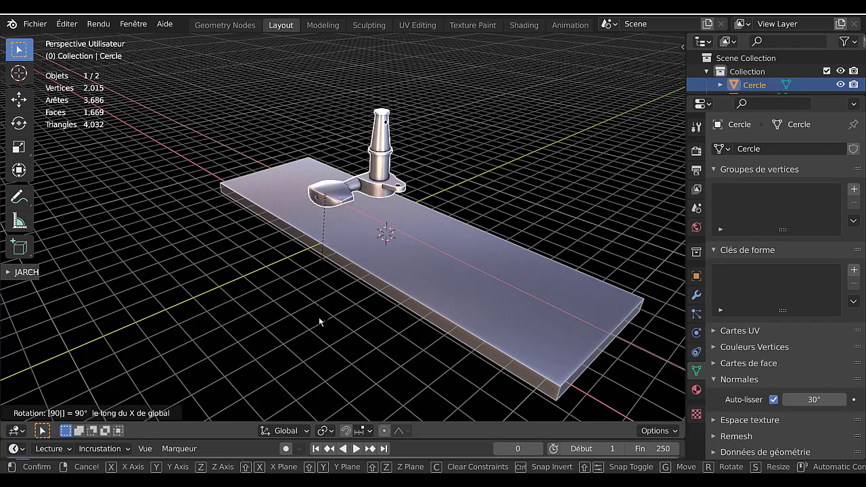
pyautogui.press('Return')
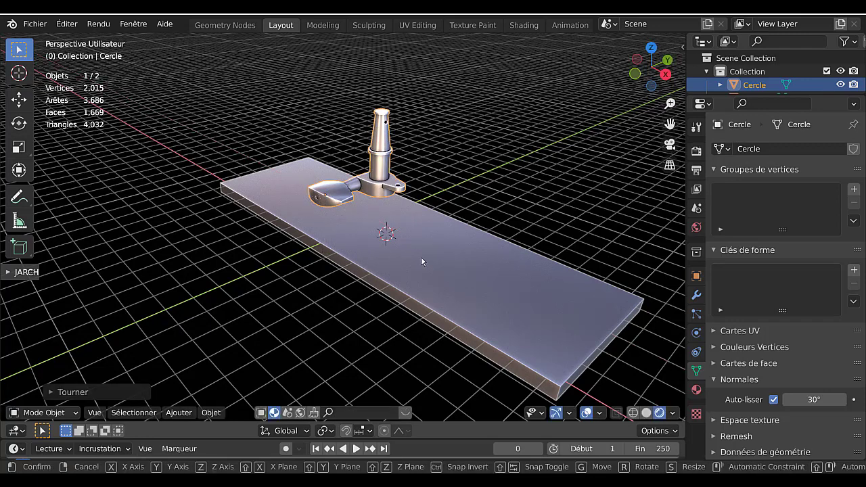
# Lower the tuning machine along Z so its post passes through the slab and its knob sits below it
pyautogui.press('g')
pyautogui.press('z')
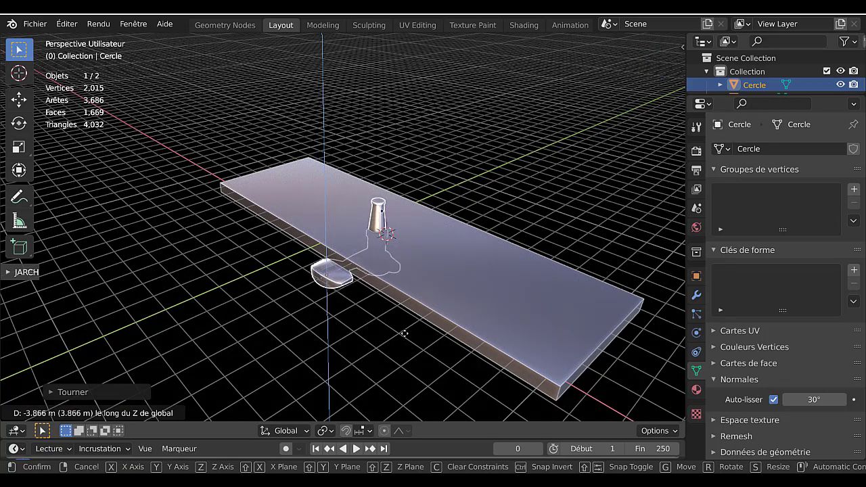
pyautogui.click(405, 329)
# In the front orthographic view, raise the tuning machine about 0.4 m along Z until its housing meets the slab's underside
pyautogui.moveTo(423, 324); pyautogui.dragTo(508, 312, button='middle')
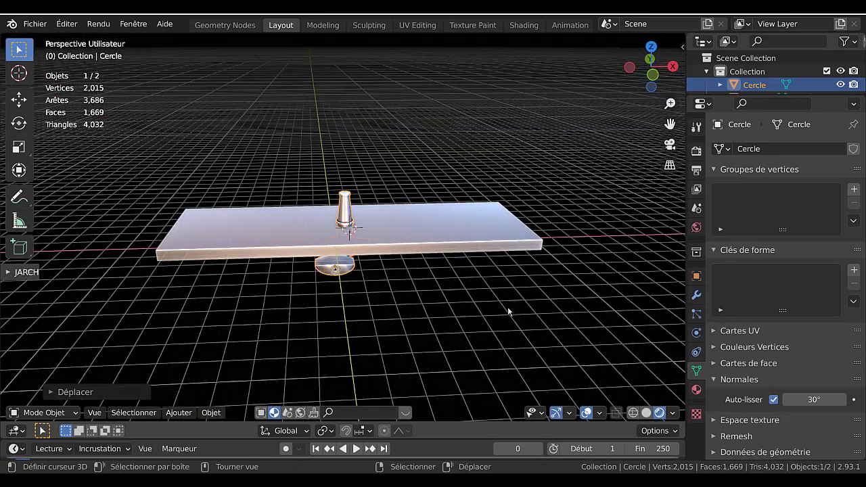
pyautogui.scroll(6, 440, 286)
pyautogui.moveTo(440, 286); pyautogui.dragTo(435, 233, button='middle')
pyautogui.moveTo(399, 300); pyautogui.dragTo(394, 298, button='middle')
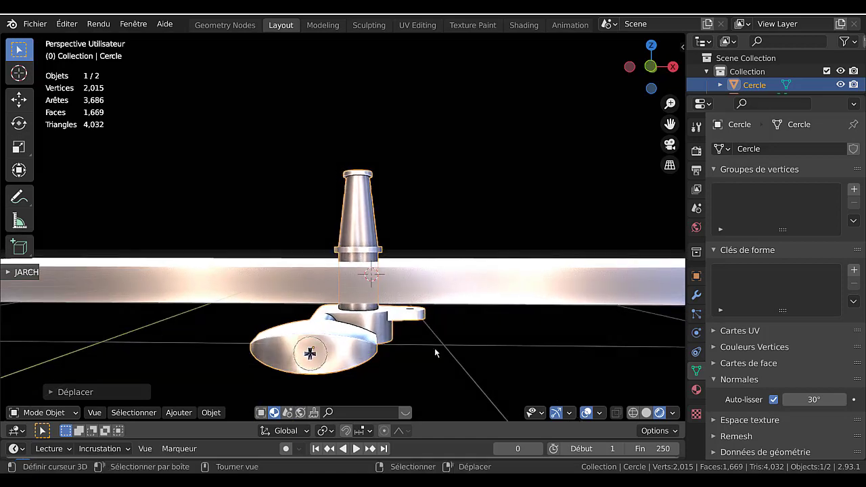
pyautogui.press('KP_1')
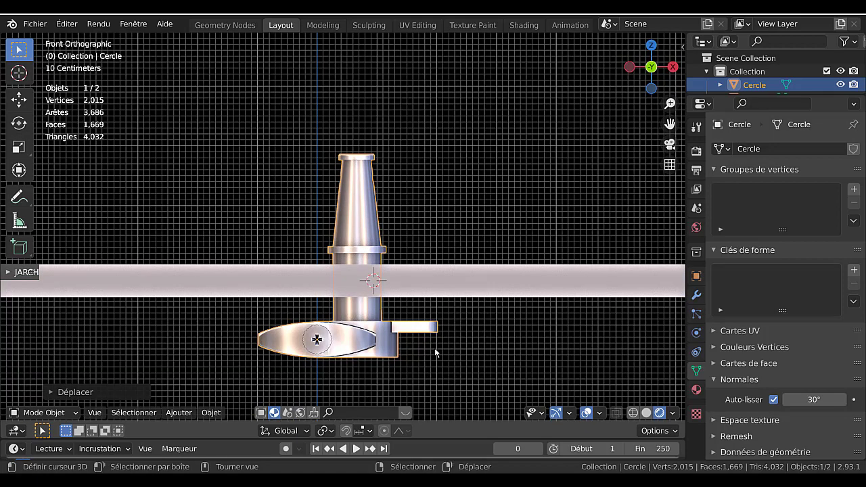
pyautogui.rightClick(378, 348)
pyautogui.press('g')
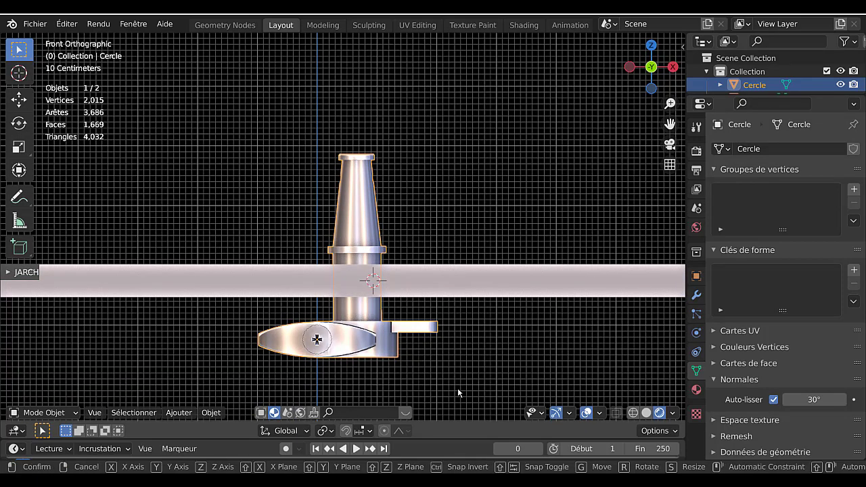
pyautogui.press('z')
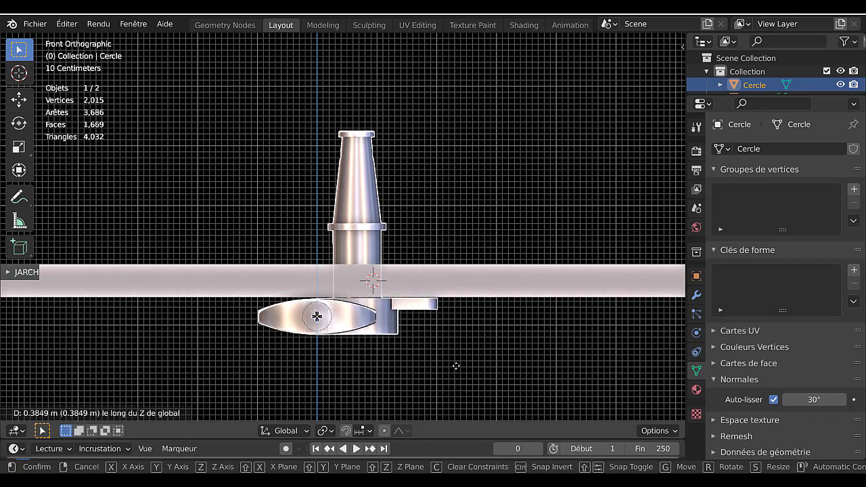
pyautogui.click(457, 363)
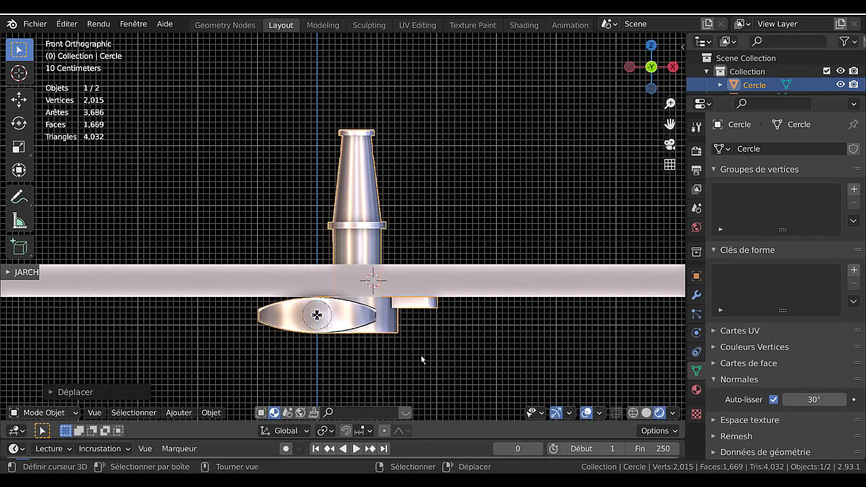
pyautogui.moveTo(422, 356); pyautogui.dragTo(456, 295, button='middle')
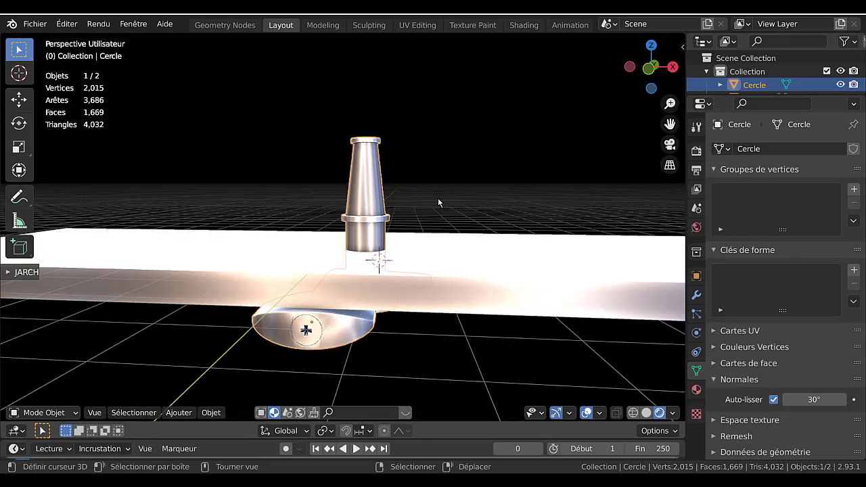
pyautogui.press('KP_1')
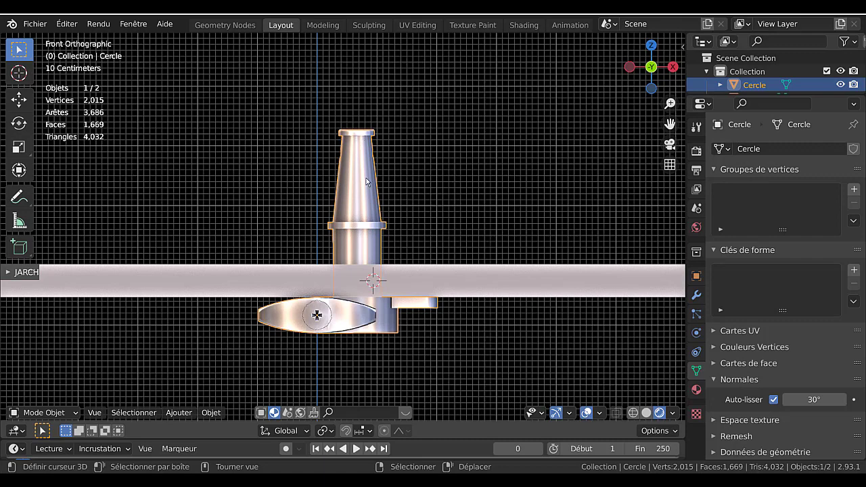
# Lower the upper post section with its collar along Z until the collar rests on the slab's top surface
pyautogui.press('Tab')
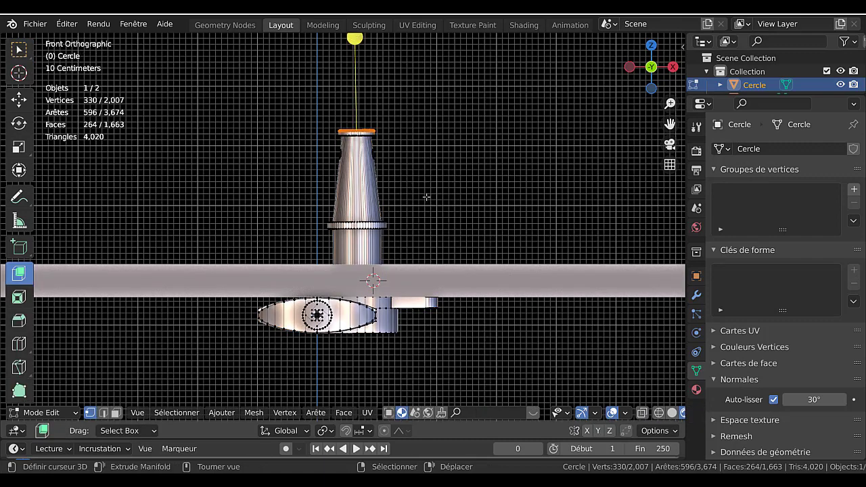
pyautogui.hotkey('alt', 'a')
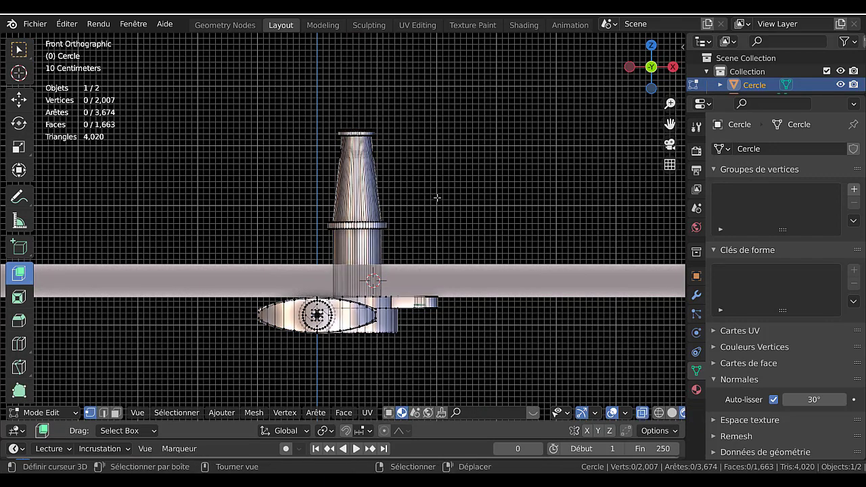
pyautogui.press('b')
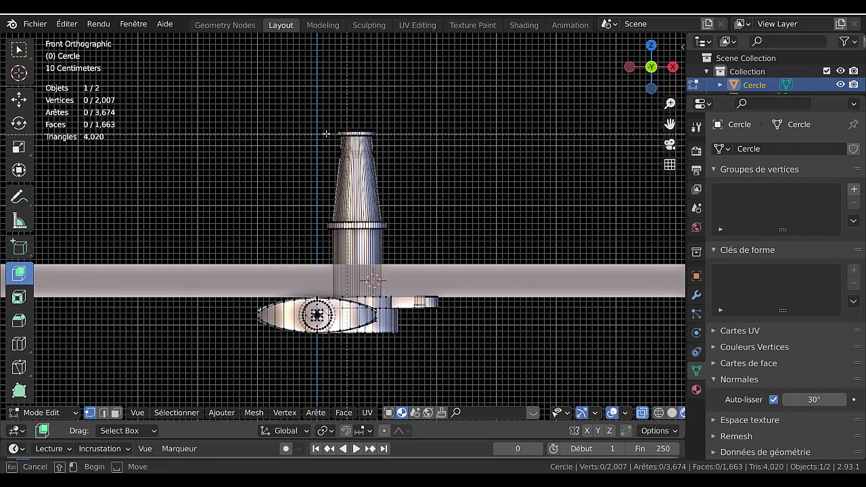
pyautogui.moveTo(308, 120); pyautogui.dragTo(414, 233)
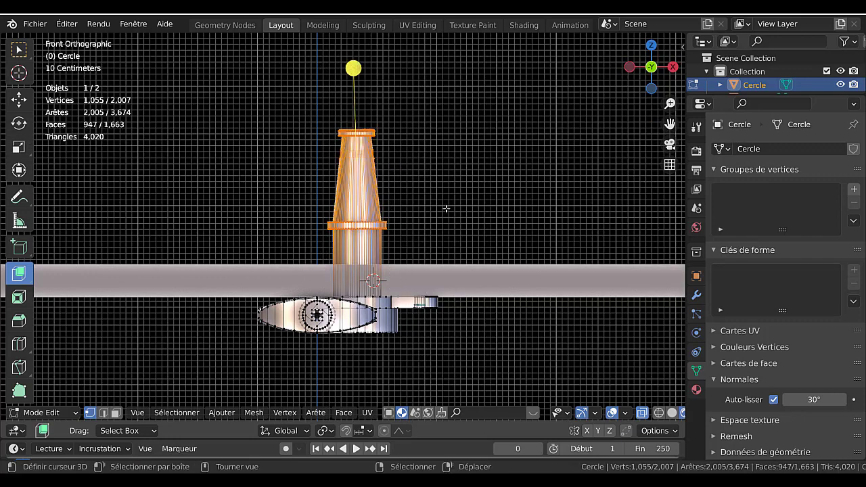
pyautogui.press('g')
pyautogui.press('z')
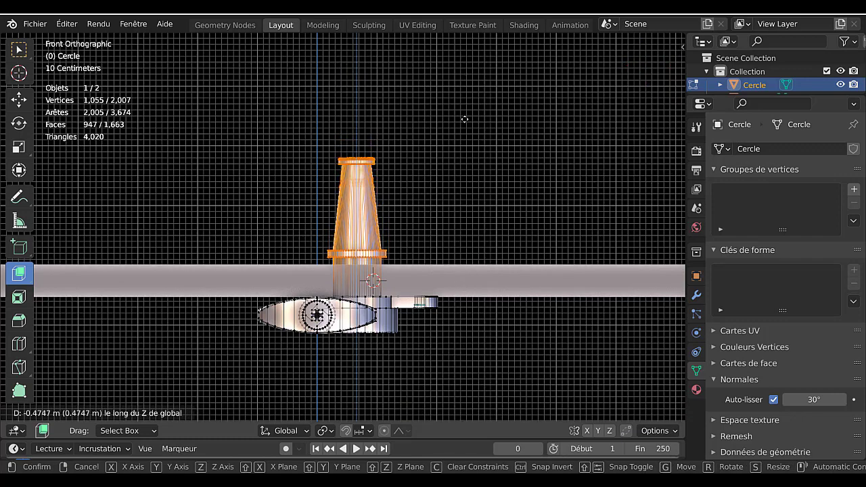
pyautogui.click(474, 171)
pyautogui.moveTo(474, 171); pyautogui.dragTo(409, 240, button='middle')
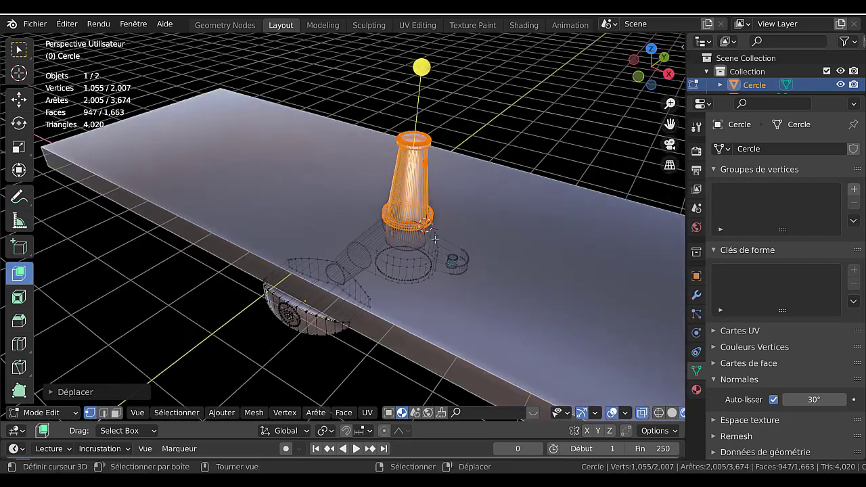
pyautogui.scroll(2, 409, 240)
pyautogui.press('Tab')
pyautogui.keyDown('shift'); pyautogui.moveTo(465, 229); pyautogui.dragTo(406, 210, button='middle'); pyautogui.keyUp('shift')
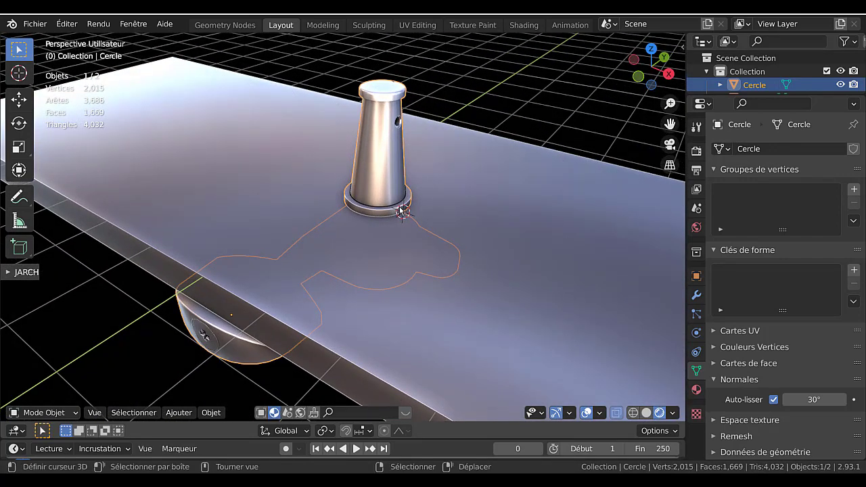
# Extrude the collar's outer side faces along their normals by about 0.18 m to widen the collar
pyautogui.scroll(2, 408, 208)
pyautogui.press('Tab')
pyautogui.press('Tab')
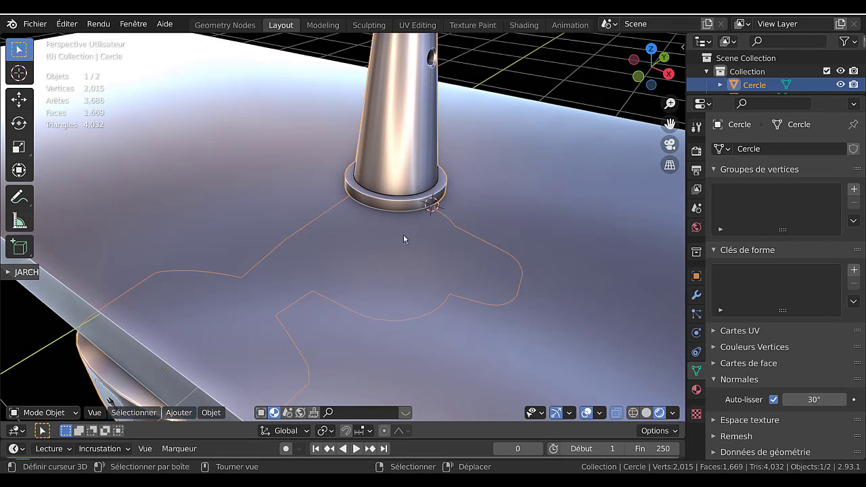
pyautogui.press('Tab')
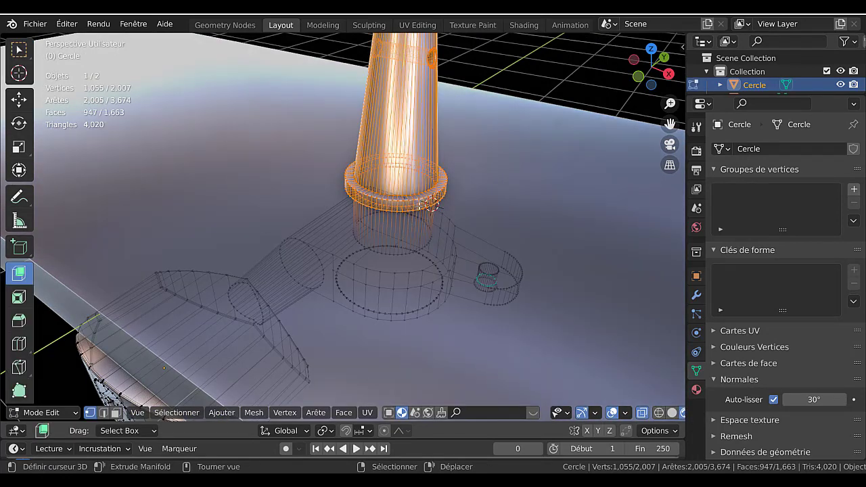
pyautogui.hotkey('alt', 'z')
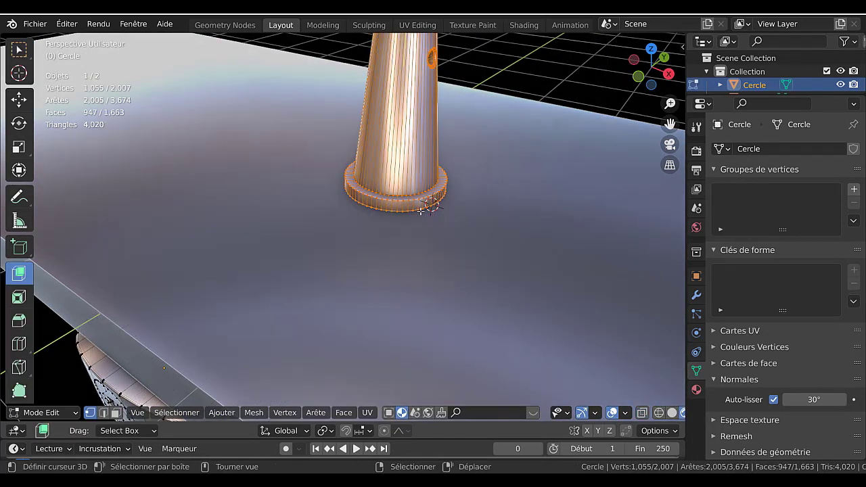
pyautogui.click(116, 412)
pyautogui.scroll(2, 417, 218)
pyautogui.keyDown('alt'); pyautogui.click(453, 203); pyautogui.keyUp('alt')
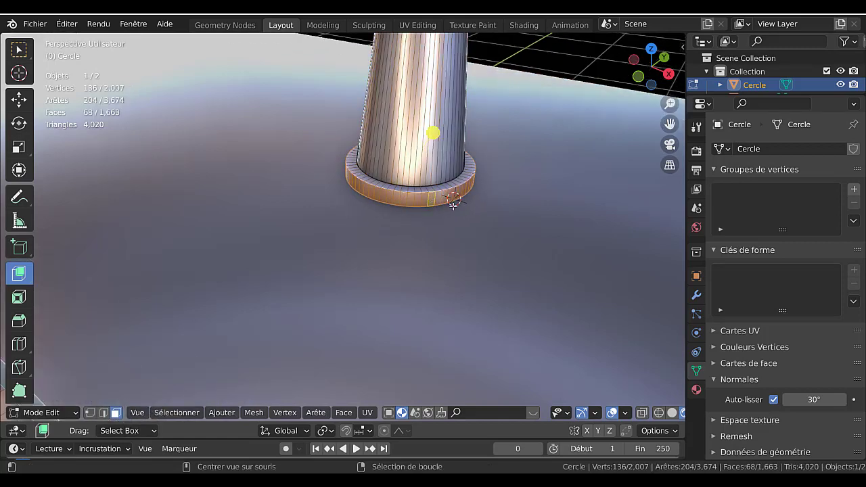
pyautogui.moveTo(453, 203); pyautogui.dragTo(453, 236, button='middle')
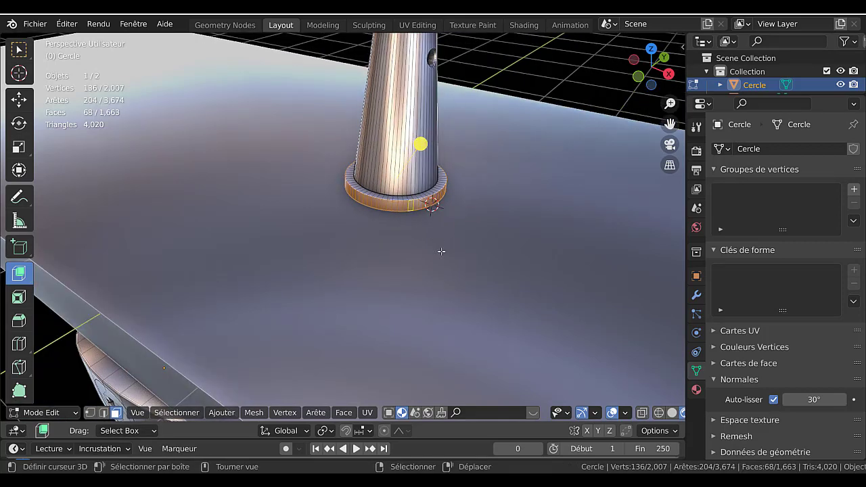
pyautogui.hotkey('alt', 'e')
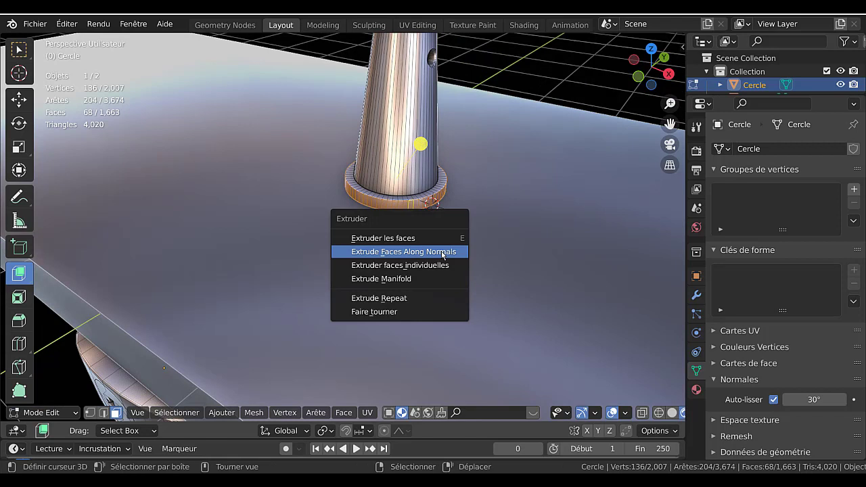
pyautogui.click(443, 251)
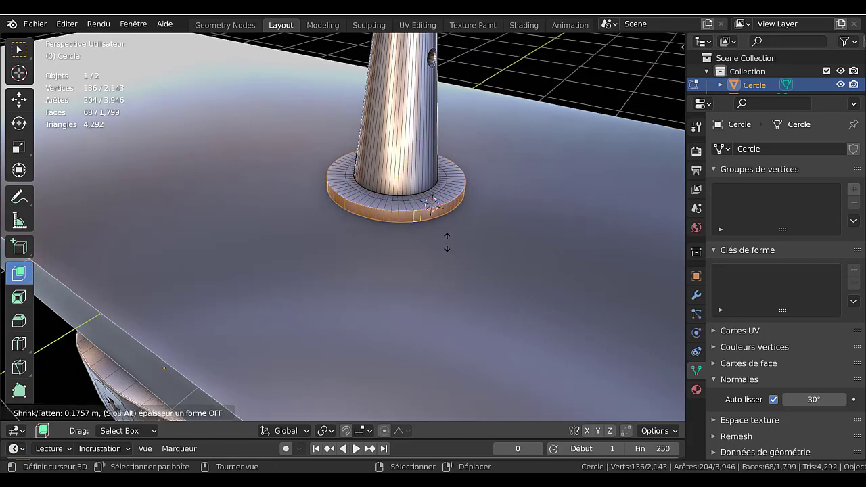
pyautogui.click(446, 241)
# Extrude the inner ring of the collar's top faces slightly upward around the post to form a stepped washer
pyautogui.keyDown('alt'); pyautogui.click(438, 187); pyautogui.keyUp('alt')
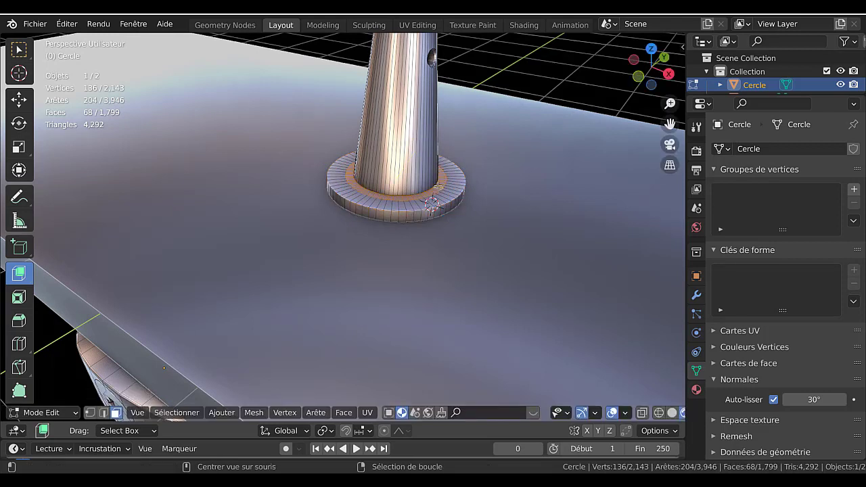
pyautogui.press('e')
pyautogui.click(401, 63)
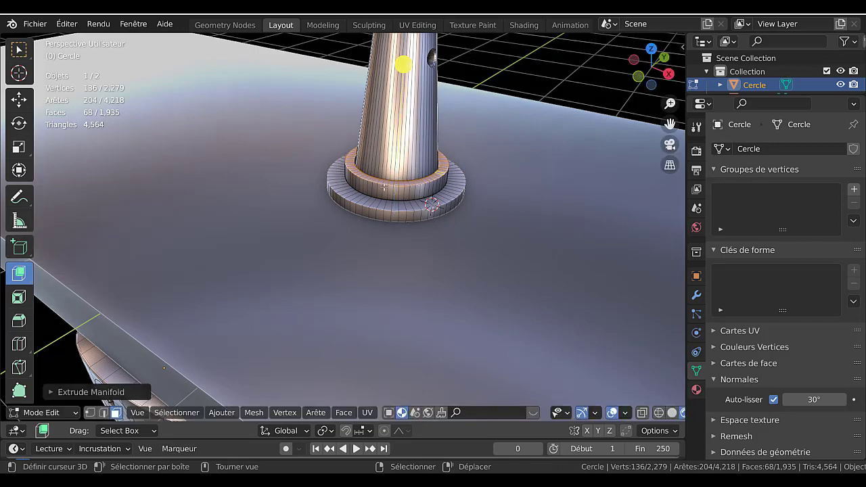
pyautogui.press('Tab')
pyautogui.scroll(-8, 404, 194)
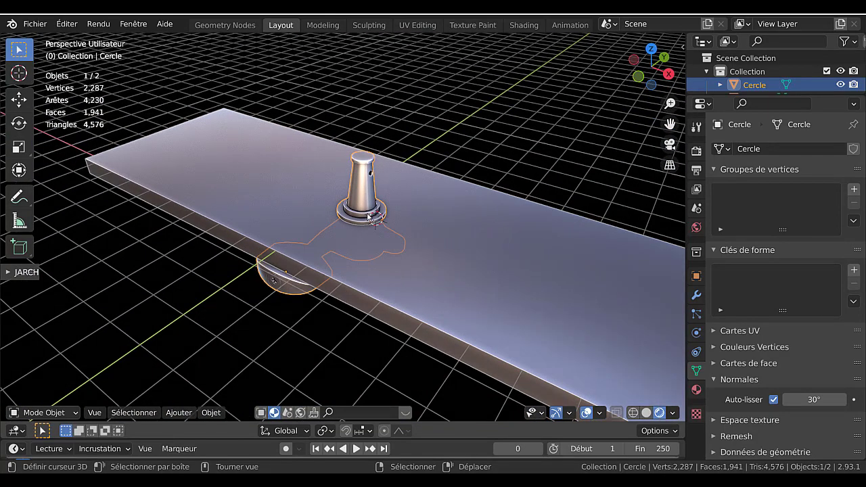
pyautogui.moveTo(405, 194); pyautogui.dragTo(413, 237, button='middle')
pyautogui.press('KP_1')
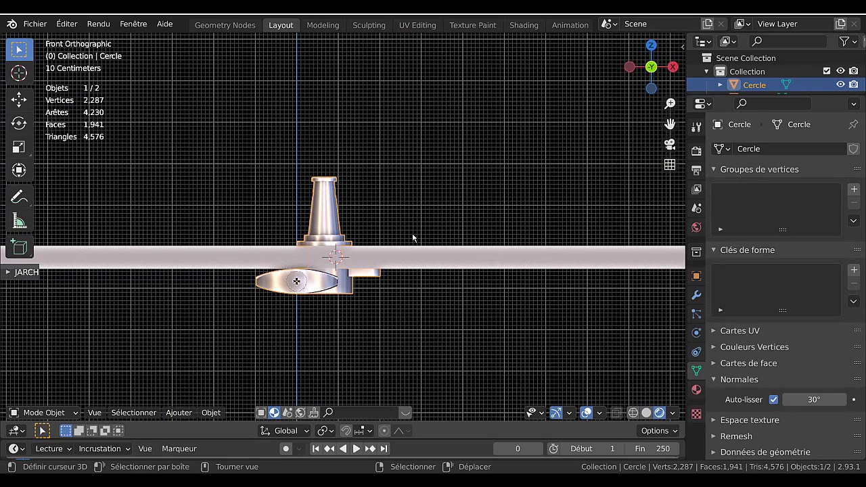
pyautogui.press('KP_7')
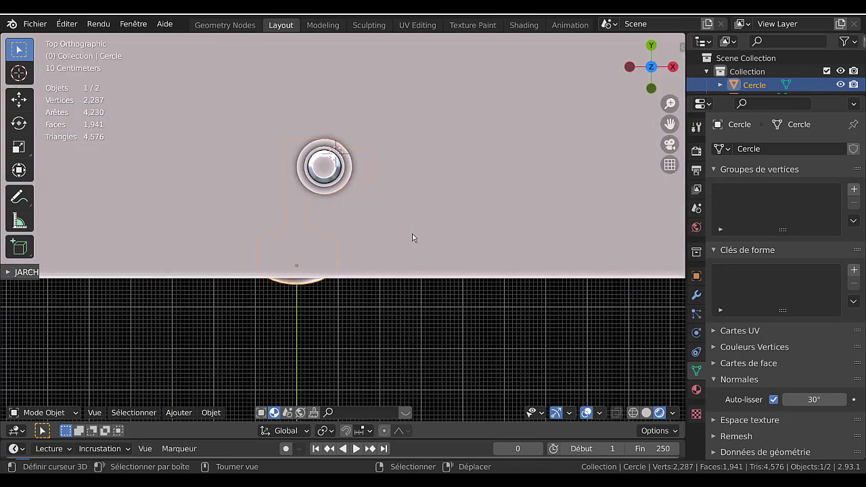
pyautogui.scroll(-3, 413, 237)
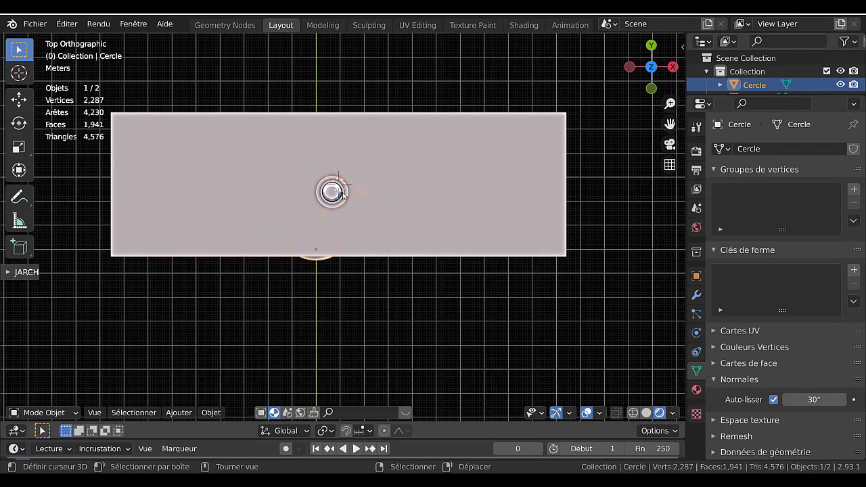
pyautogui.click(364, 218)
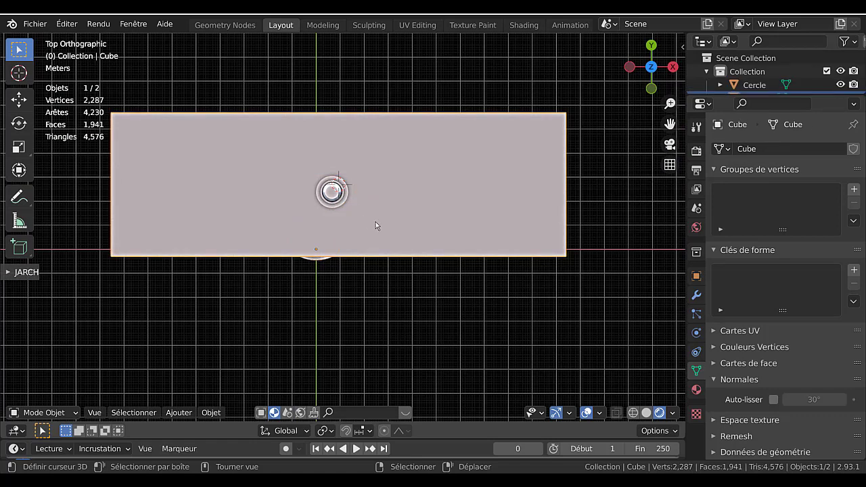
pyautogui.press('g')
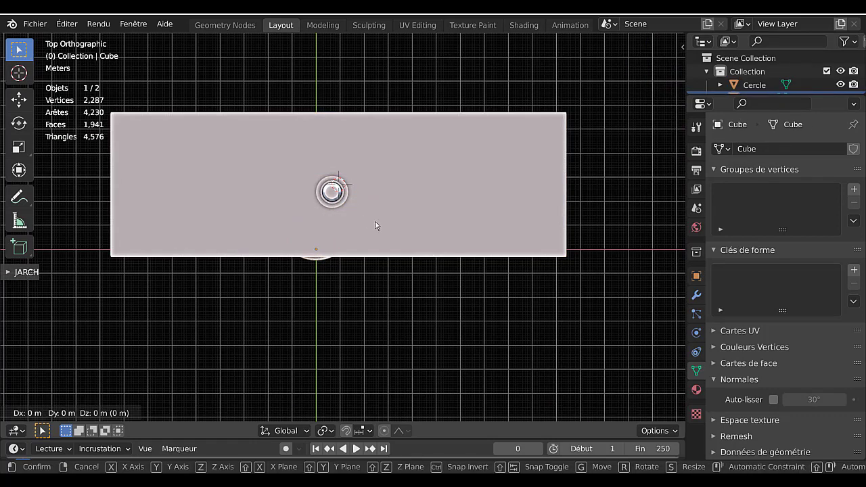
pyautogui.press('Escape')
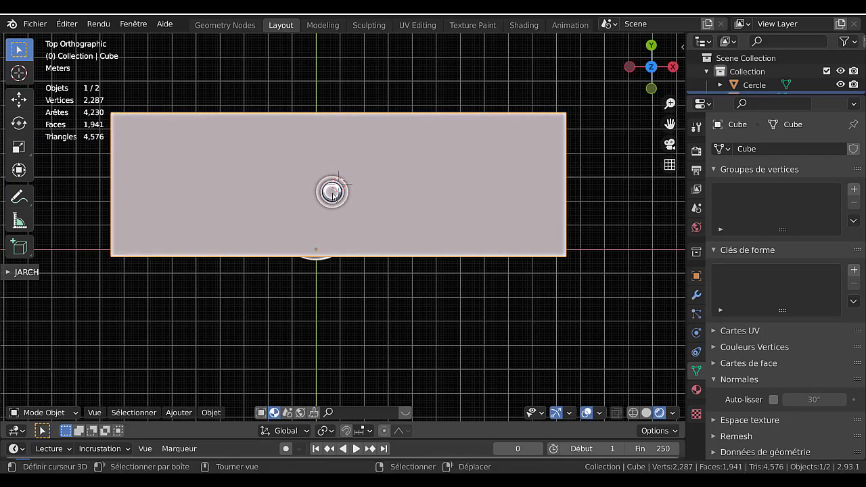
# Move the tuning machine toward the slab's negative X end so its knob extends beyond the negative Y long edge
pyautogui.click(344, 207)
pyautogui.press('g')
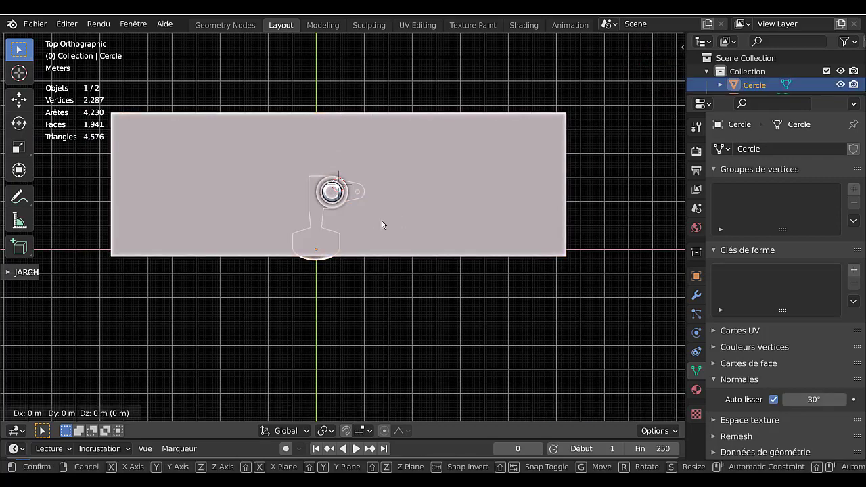
pyautogui.click(248, 255)
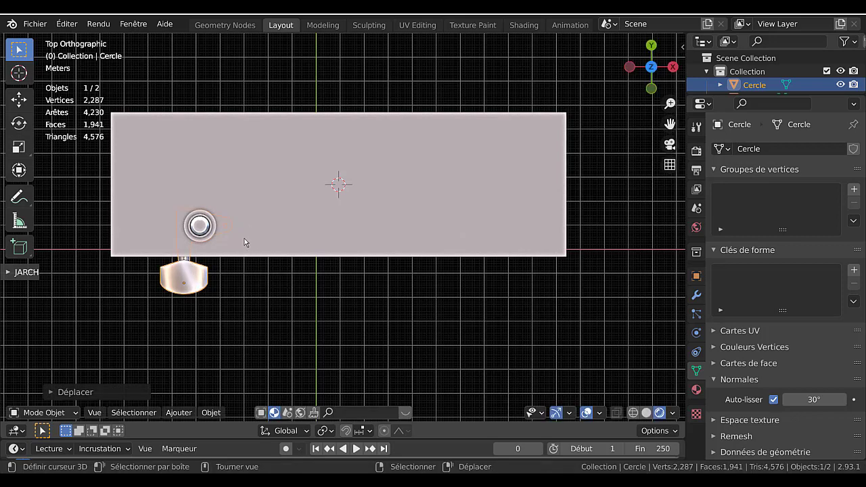
pyautogui.click(198, 228)
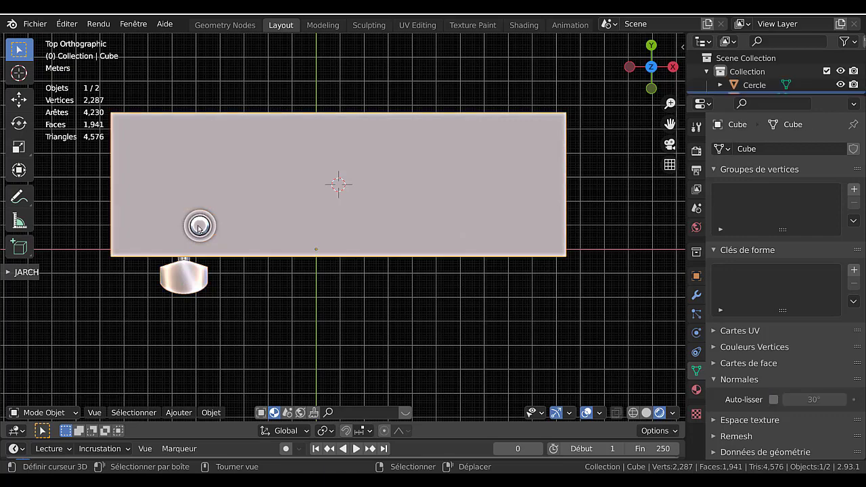
pyautogui.press('g')
pyautogui.press('Escape')
# Duplicate the tuning machine about 3.7 m along X and repeat the duplication to make a row of three
pyautogui.click(200, 226)
pyautogui.hotkey('shift', 'd')
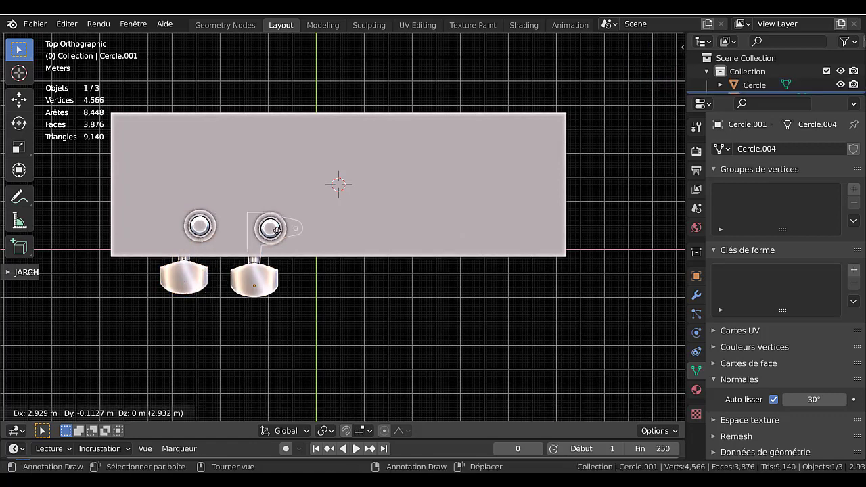
pyautogui.press('x')
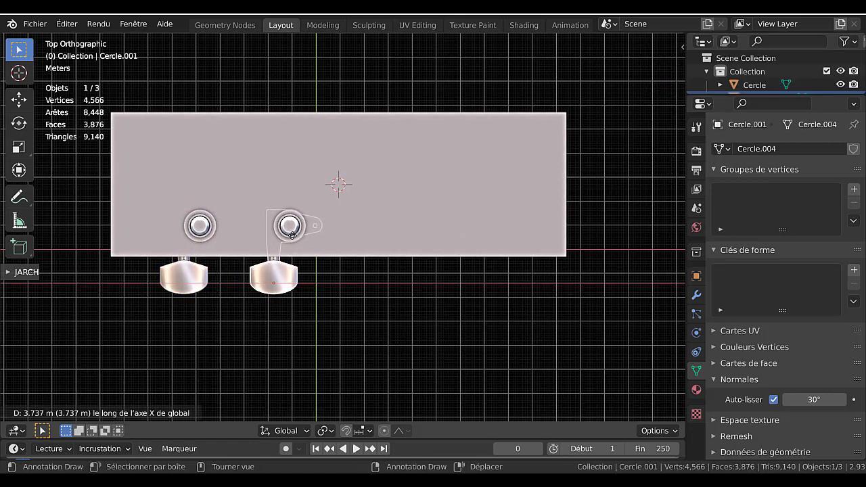
pyautogui.click(292, 235)
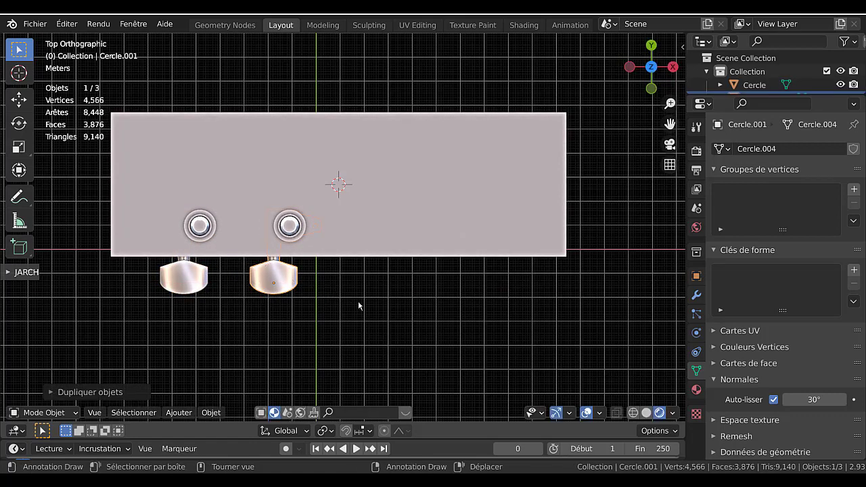
pyautogui.hotkey('shift', 'r')
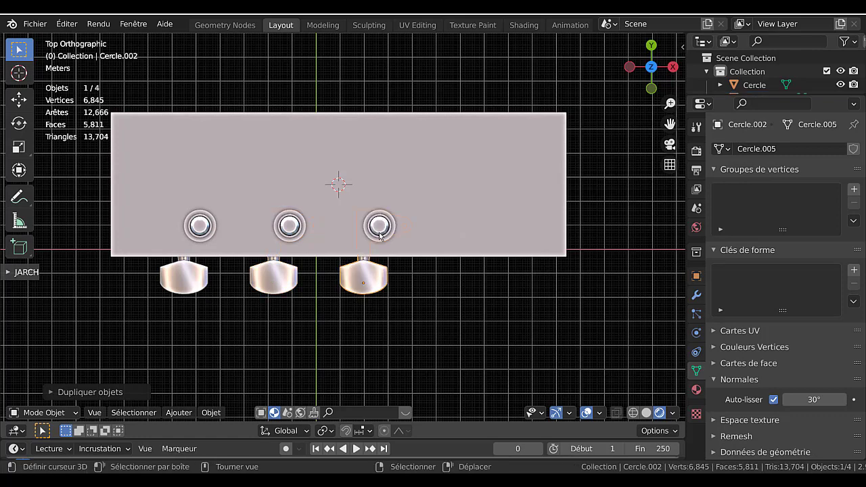
# Select all three tuning machines and join them into one object, with the original as the active one
pyautogui.keyDown('shift'); pyautogui.click(289, 230); pyautogui.keyUp('shift')
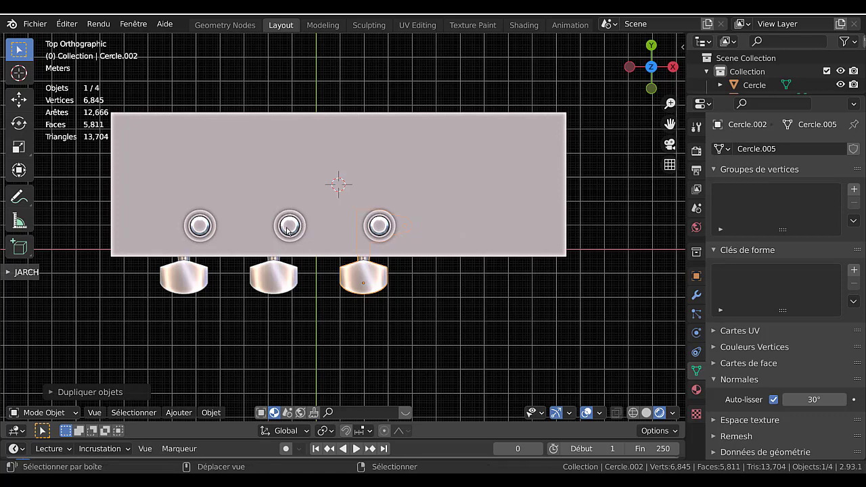
pyautogui.keyDown('shift'); pyautogui.click(201, 230); pyautogui.keyUp('shift')
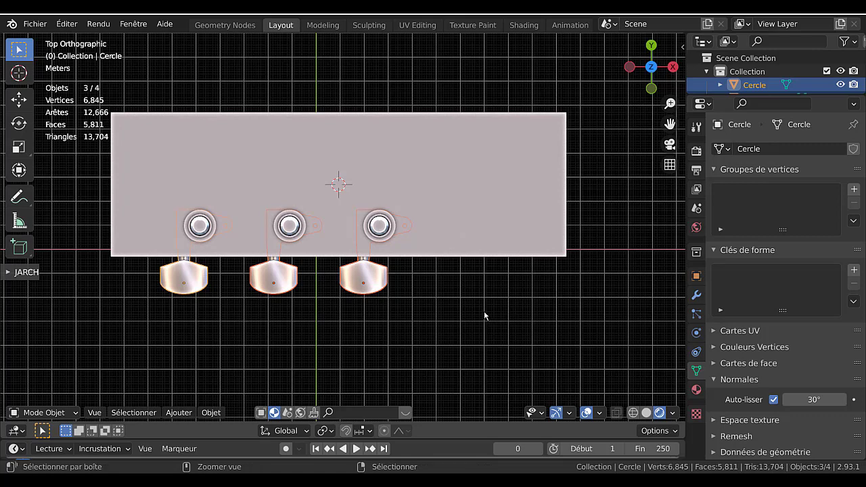
pyautogui.hotkey('ctrl', 'j')
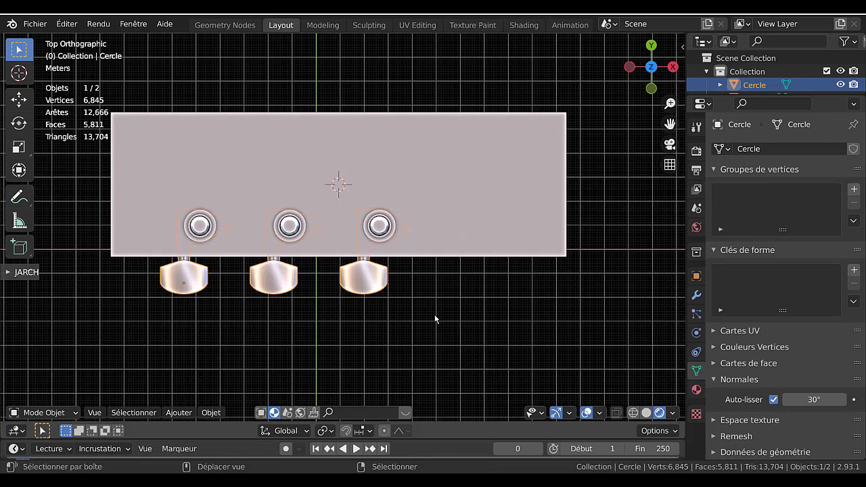
# Duplicate the joined row of tuning machines about 4 m along positive Y, toward the slab's opposite long edge
pyautogui.hotkey('shift', 'd')
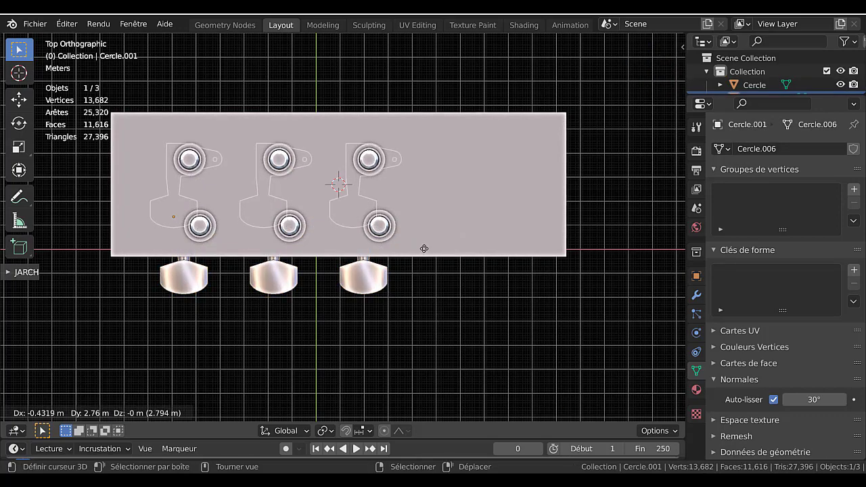
pyautogui.press('y')
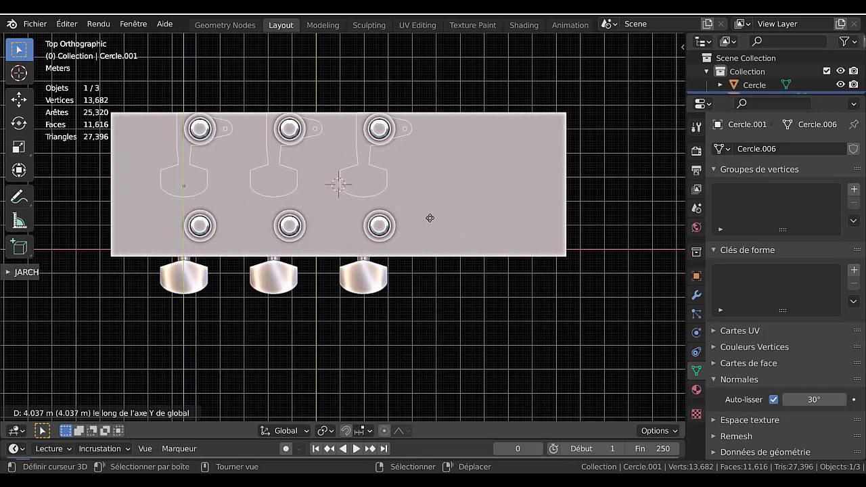
pyautogui.click(427, 218)
pyautogui.scroll(-3, 411, 294)
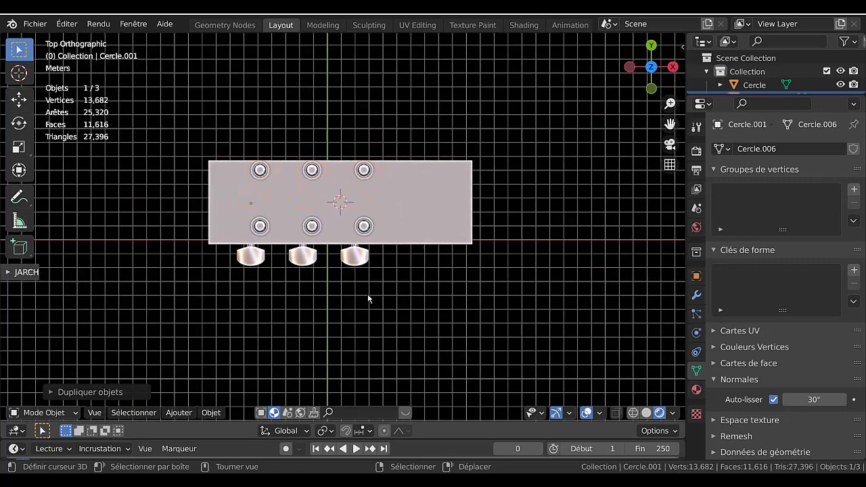
pyautogui.scroll(2, 305, 318)
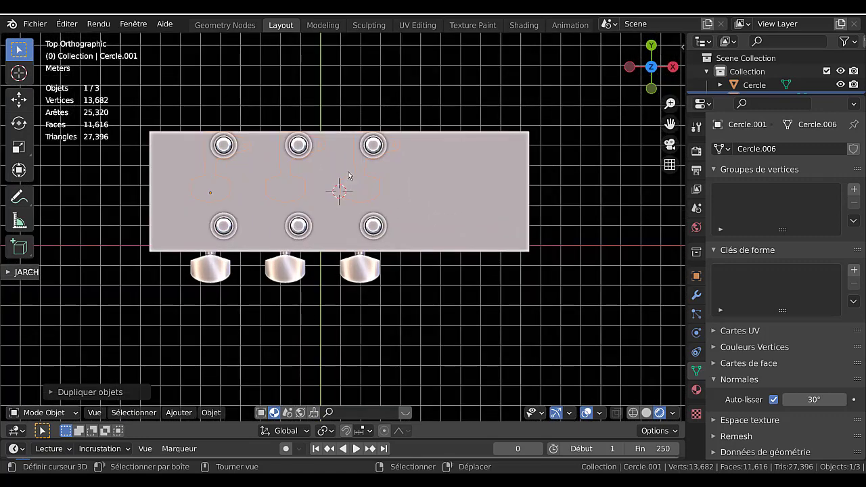
pyautogui.keyDown('shift'); pyautogui.moveTo(467, 235); pyautogui.dragTo(479, 273, button='middle'); pyautogui.keyUp('shift')
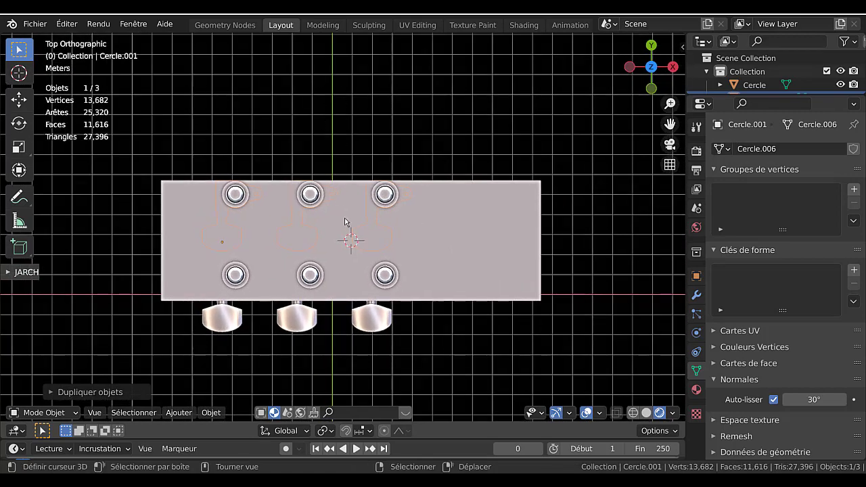
# Select the headstock slab, isolate it briefly, return to the full scene and hide the slab
pyautogui.click(489, 250)
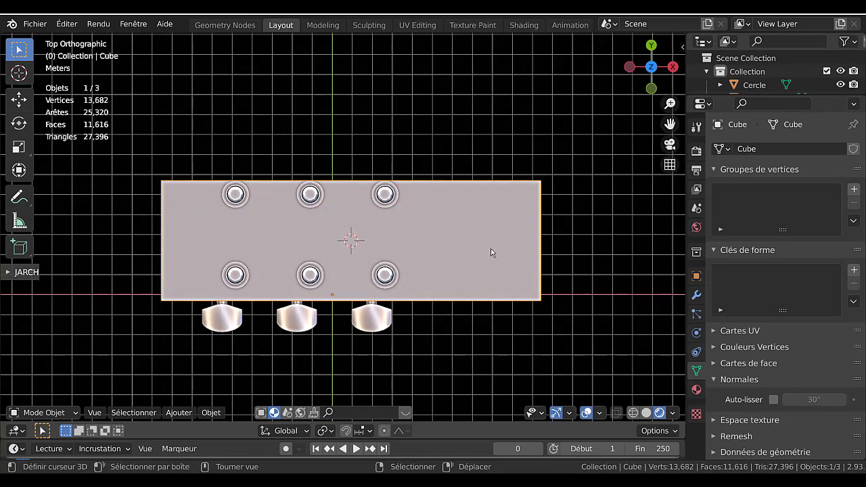
pyautogui.press('KP_Divide')
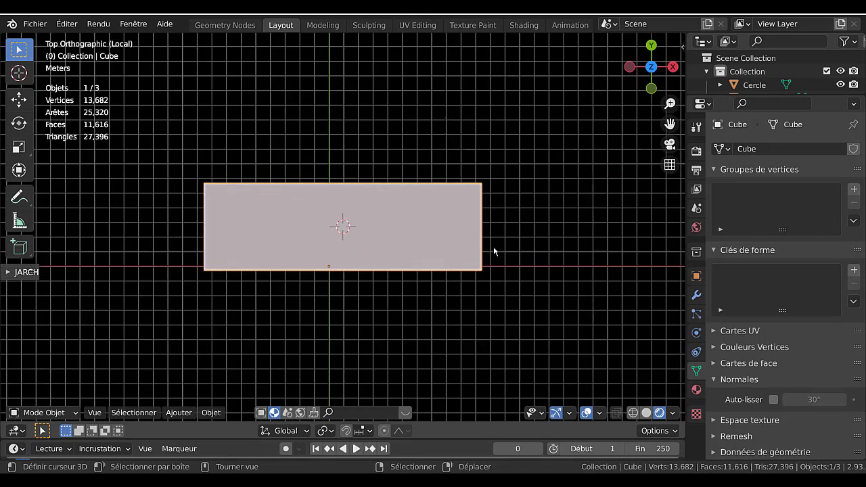
pyautogui.press('KP_Divide')
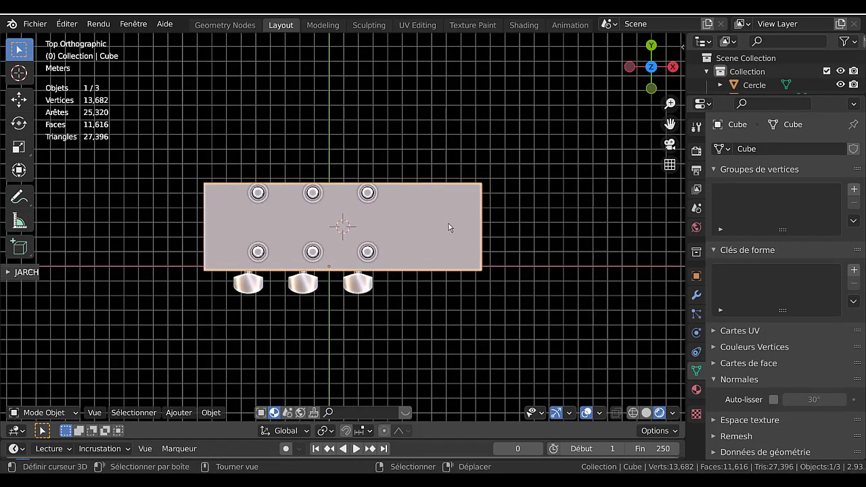
pyautogui.press('Delete')
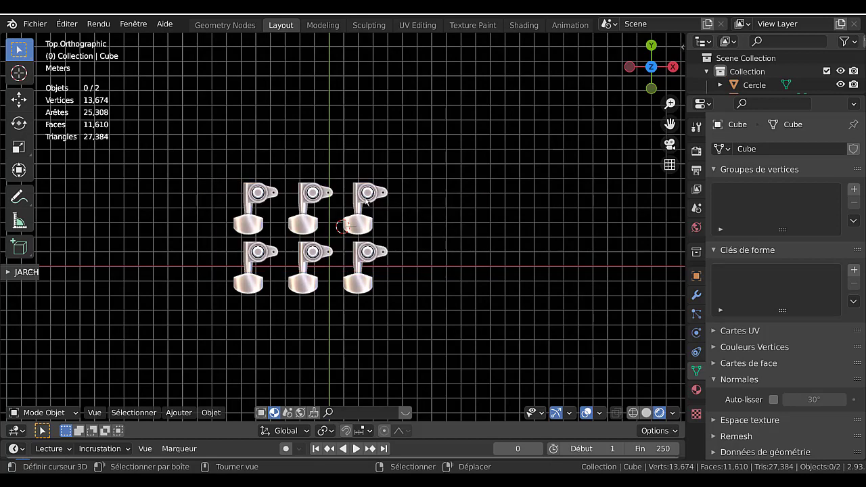
# Select the duplicated row, switch the viewport to solid shading and flip the row by scaling it by -1 along Y
pyautogui.click(366, 200)
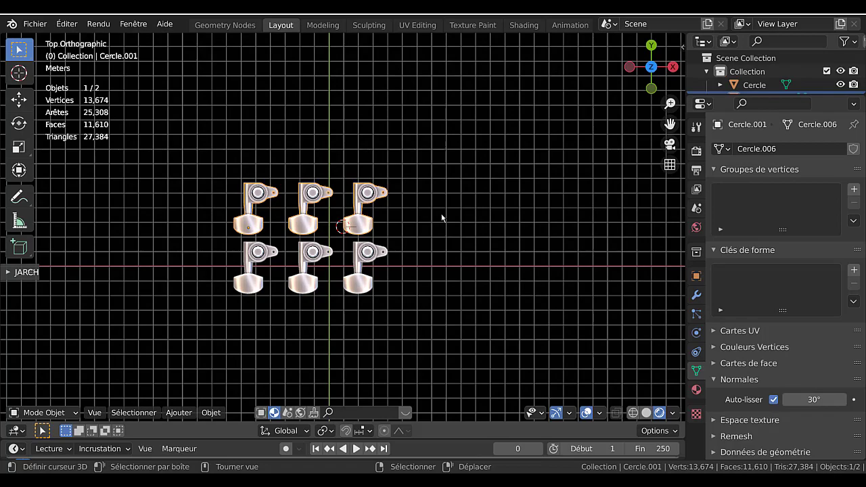
pyautogui.scroll(3, 489, 203)
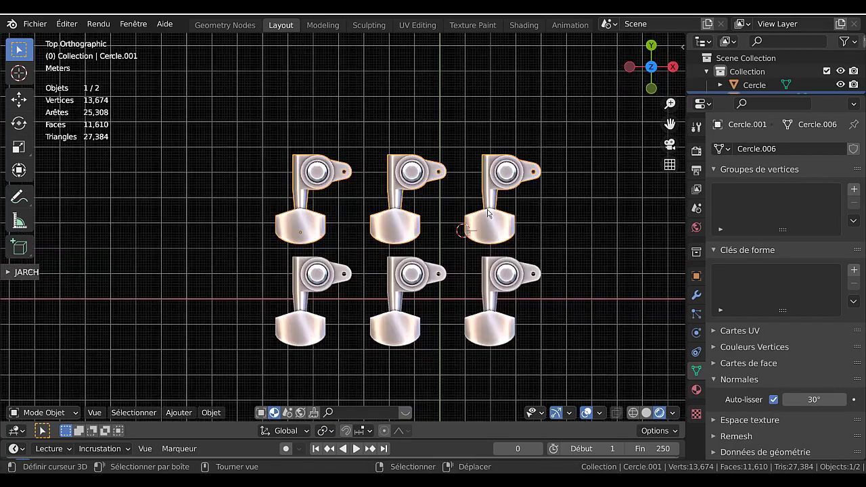
pyautogui.keyDown('shift'); pyautogui.moveTo(477, 197); pyautogui.dragTo(453, 196, button='middle'); pyautogui.keyUp('shift')
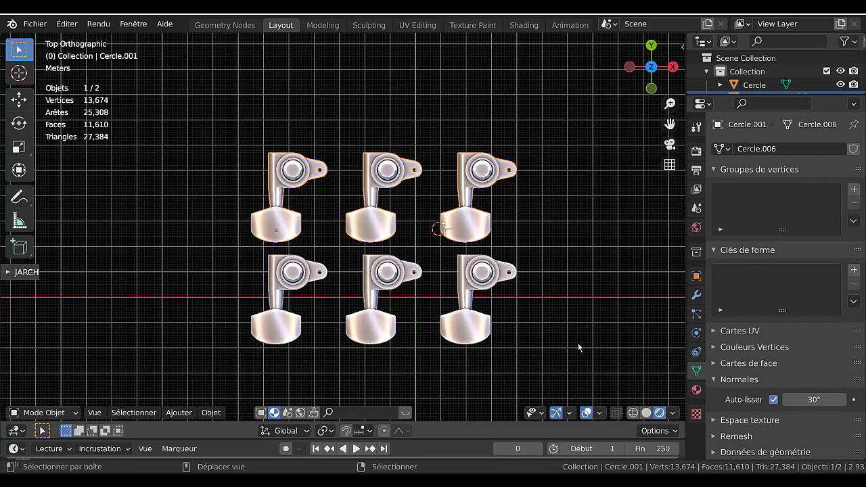
pyautogui.click(646, 412)
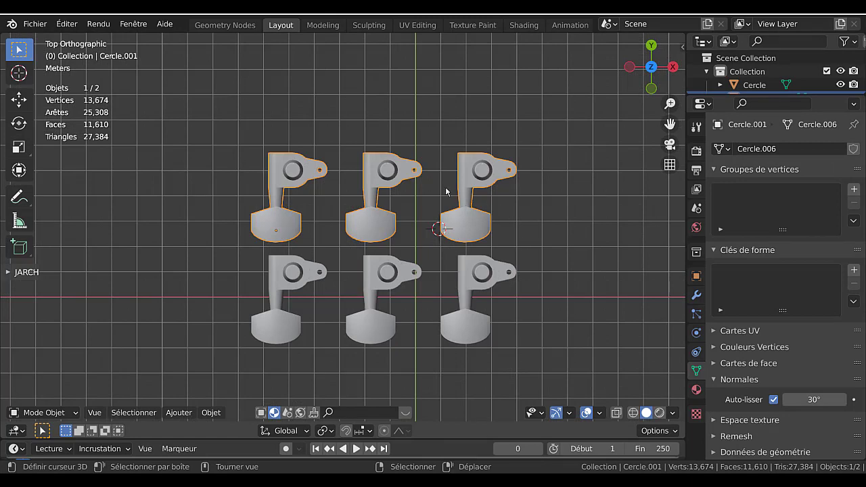
pyautogui.scroll(-2, 420, 197)
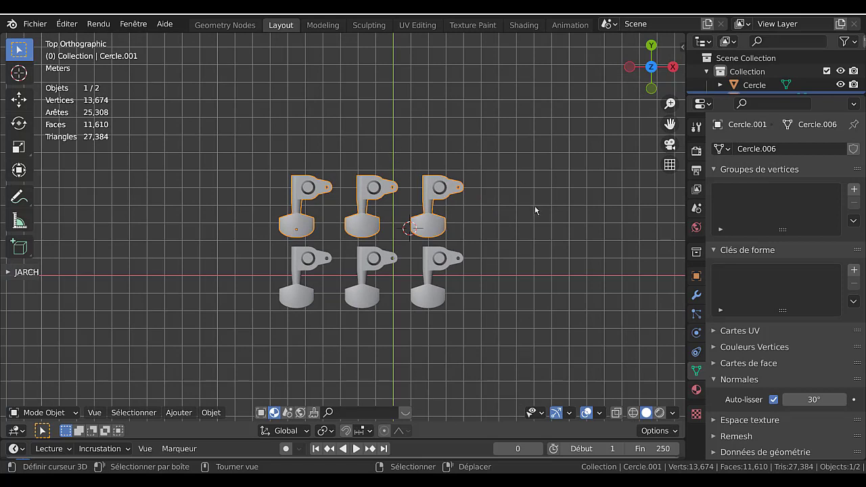
pyautogui.scroll(1, 535, 210)
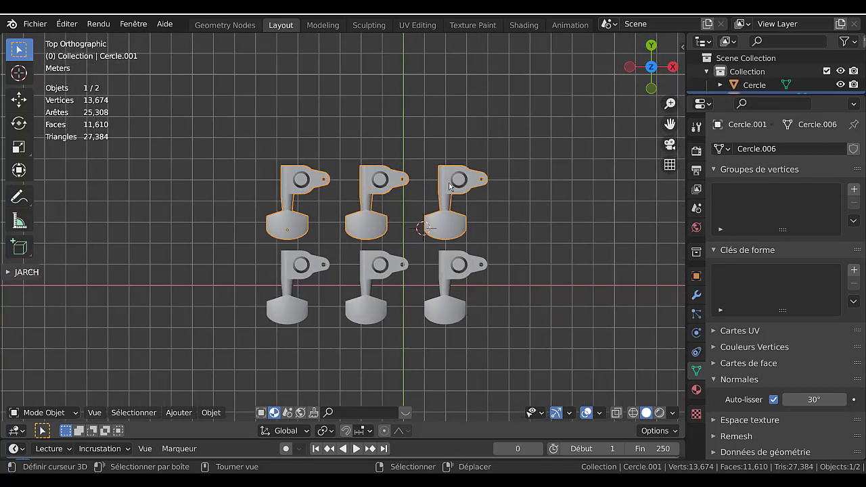
pyautogui.press('s')
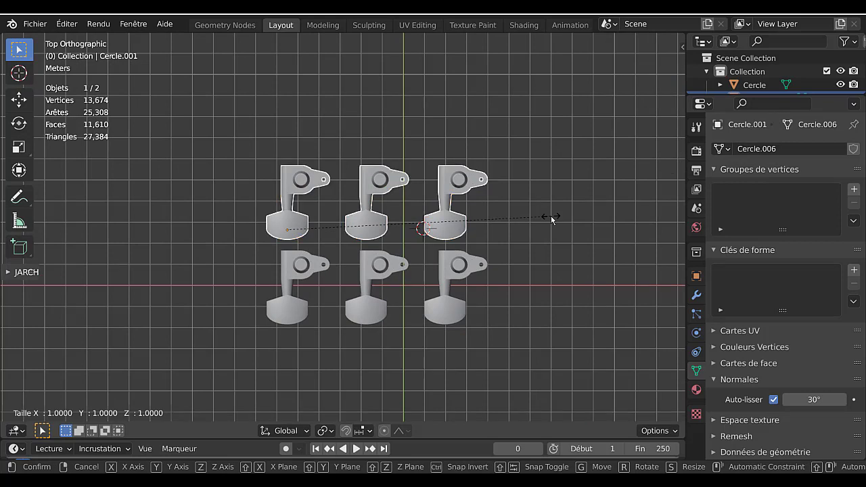
pyautogui.press('y')
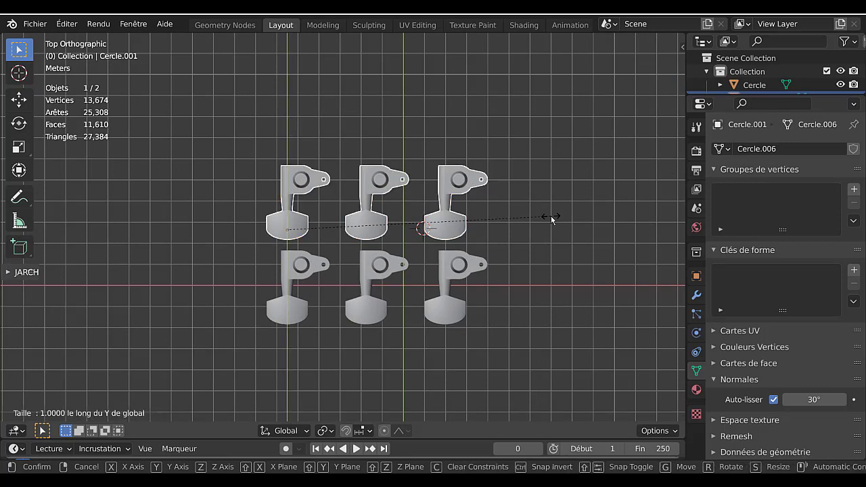
pyautogui.write('-1')
pyautogui.press('Return')
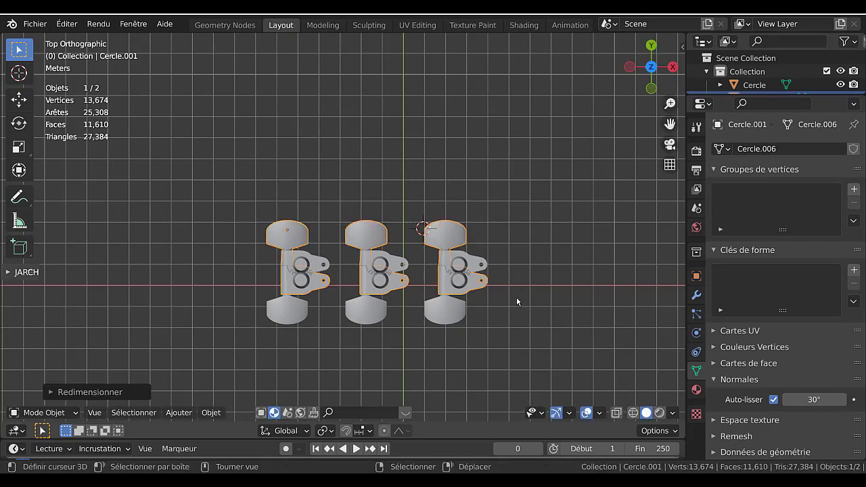
# Move the flipped row a little over 4 m along positive Y, clear of the original row
pyautogui.press('g')
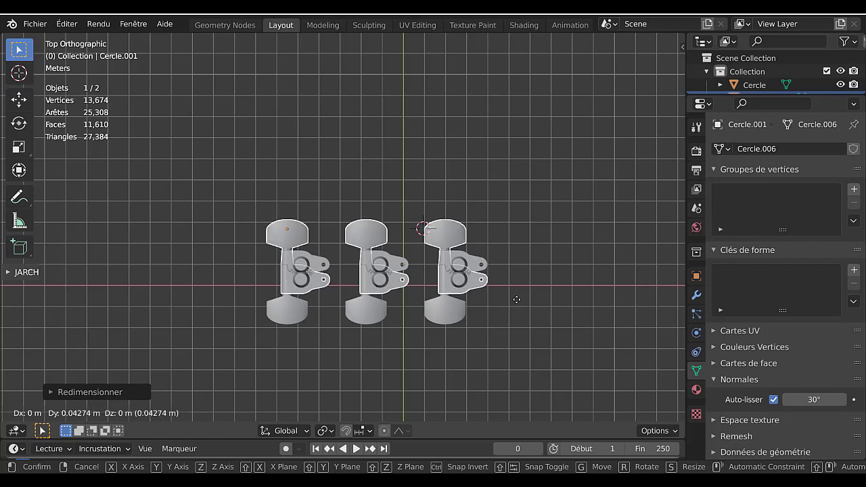
pyautogui.press('y')
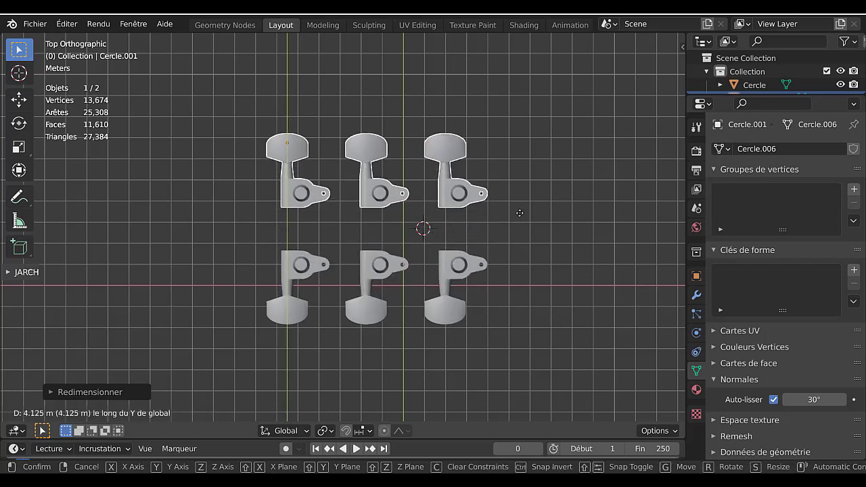
pyautogui.click(518, 207)
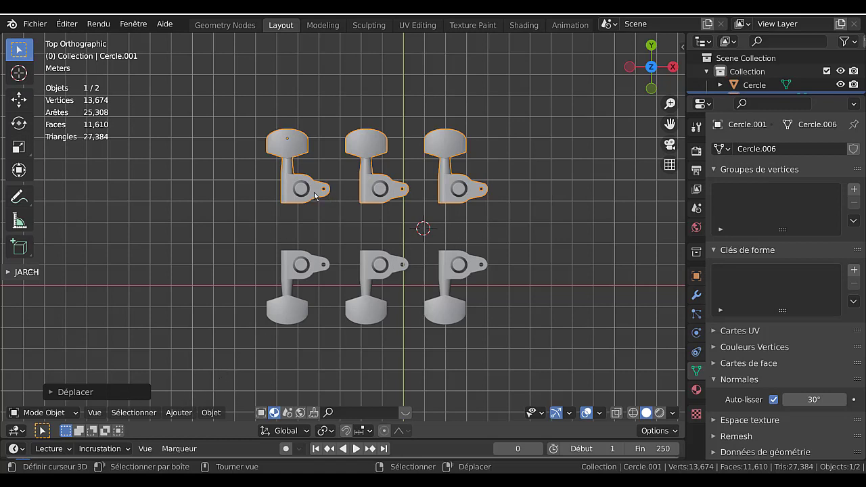
# Display the face orientation overlay and check the face normals on both rows of tuning machines
pyautogui.click(178, 413)
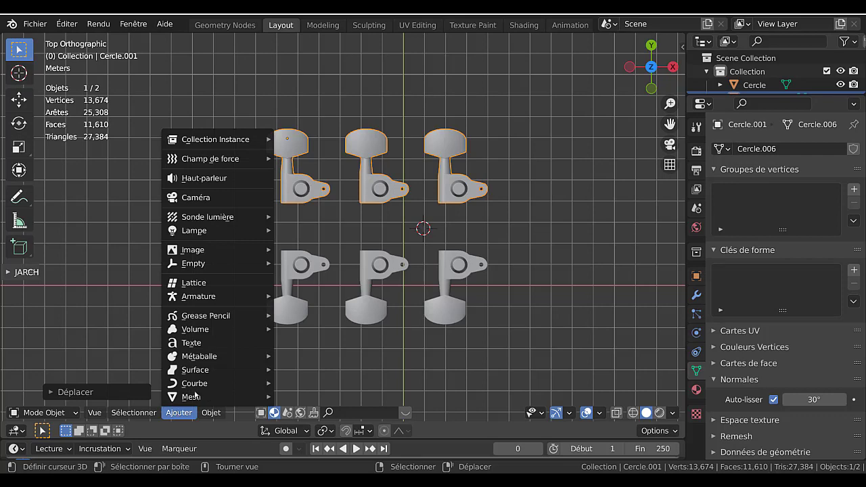
pyautogui.press('q')
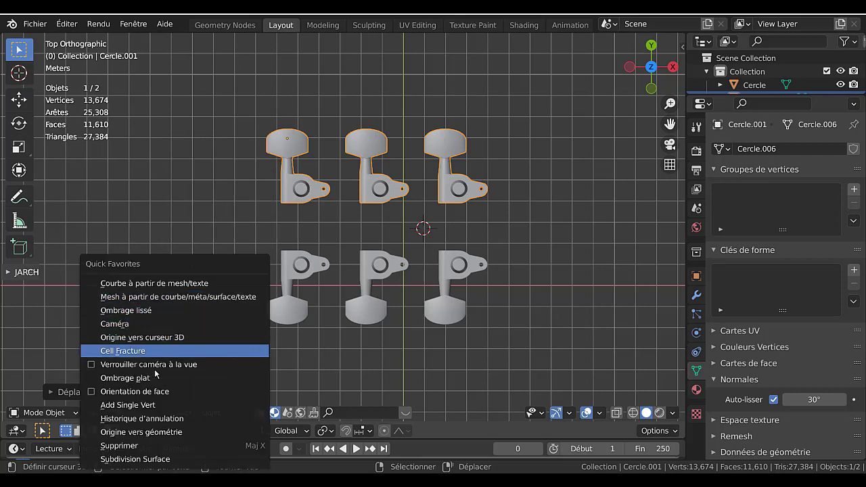
pyautogui.click(146, 391)
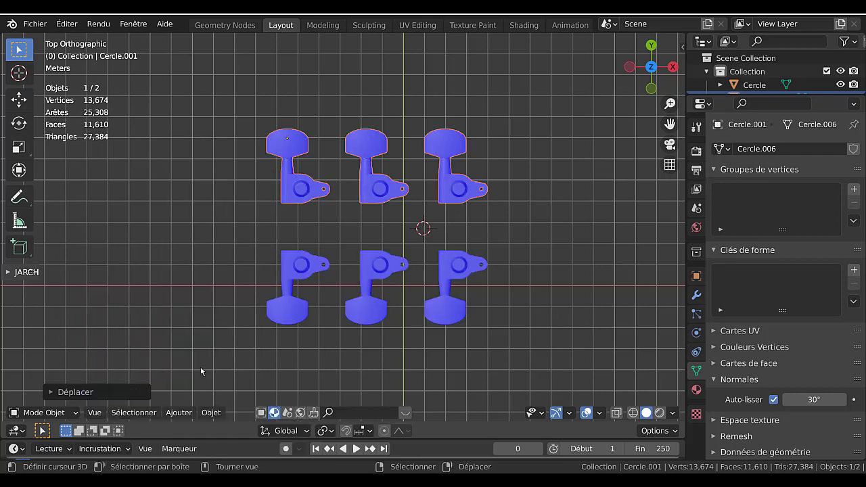
pyautogui.moveTo(344, 310); pyautogui.dragTo(338, 234, button='middle')
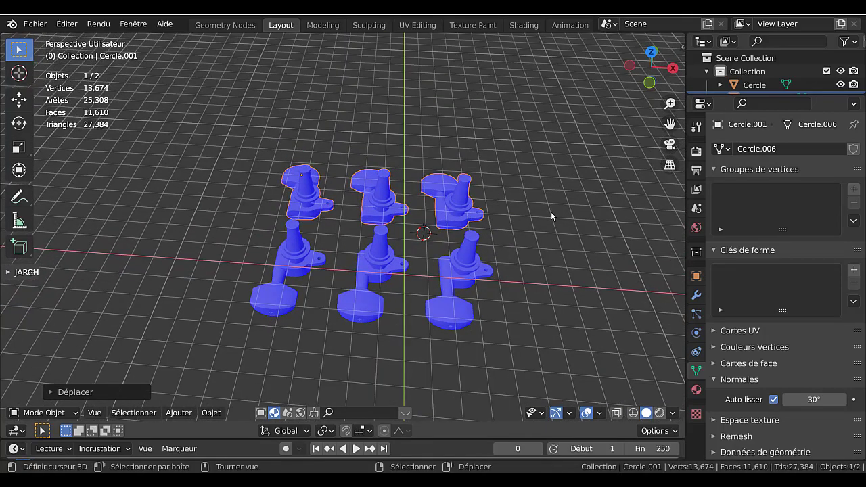
pyautogui.press('KP_Divide')
pyautogui.press('KP_Divide')
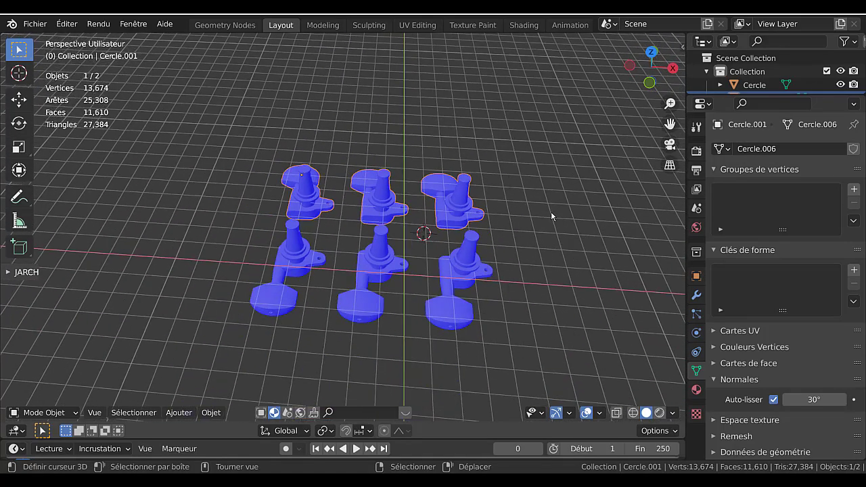
pyautogui.click(552, 216)
pyautogui.moveTo(551, 217); pyautogui.dragTo(545, 273, button='middle')
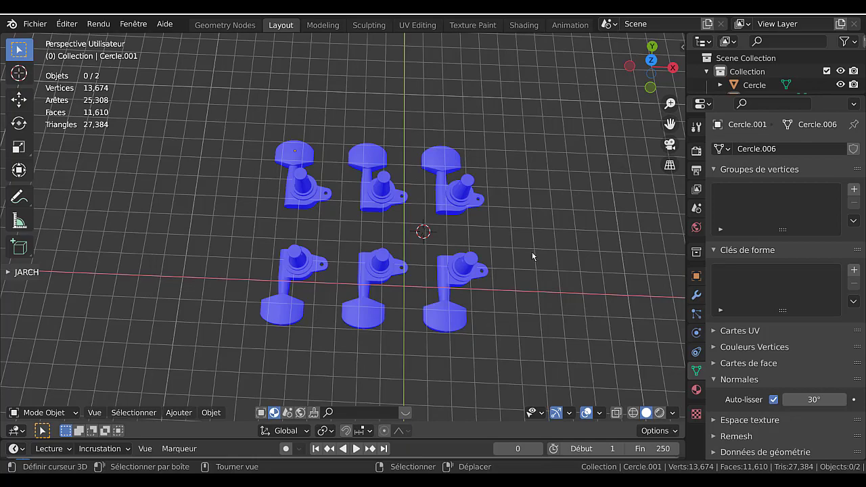
# Unhide the headstock slab and check how the six tuning machines sit in it
pyautogui.hotkey('alt', 'h')
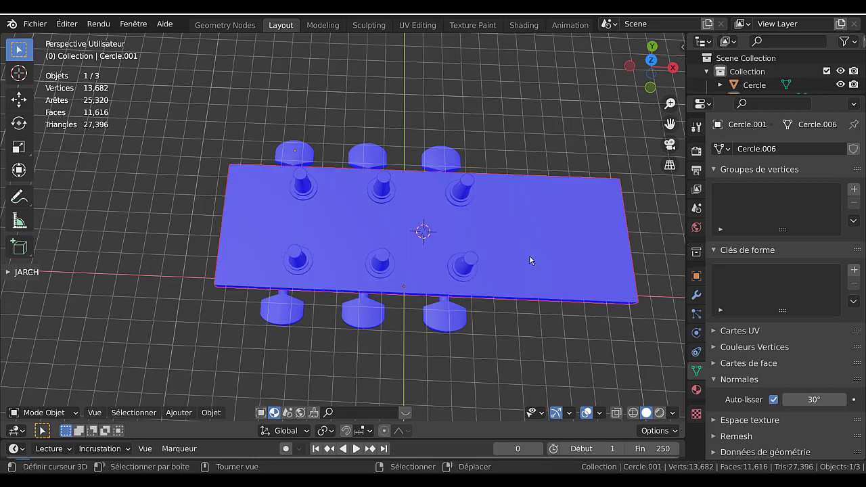
pyautogui.moveTo(529, 254); pyautogui.dragTo(492, 225, button='middle')
pyautogui.scroll(2, 542, 231)
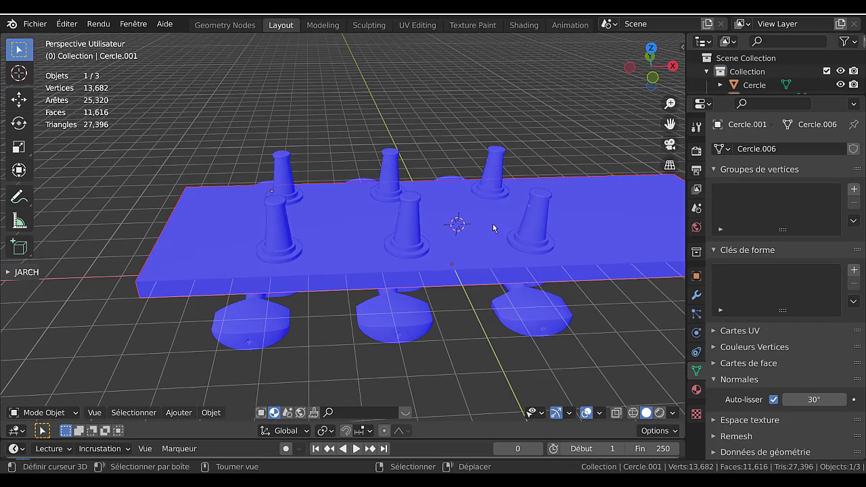
pyautogui.scroll(-1, 492, 228)
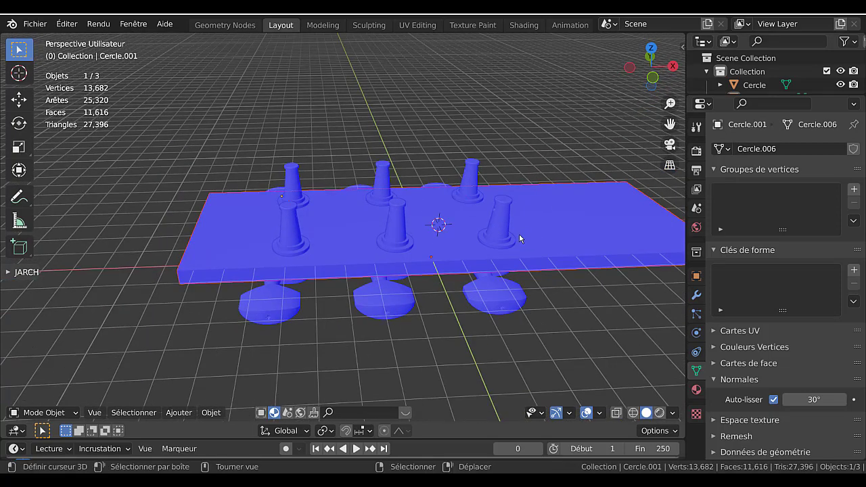
# Select the headstock slab and turn off the face orientation overlay
pyautogui.click(550, 232)
pyautogui.scroll(-3, 549, 232)
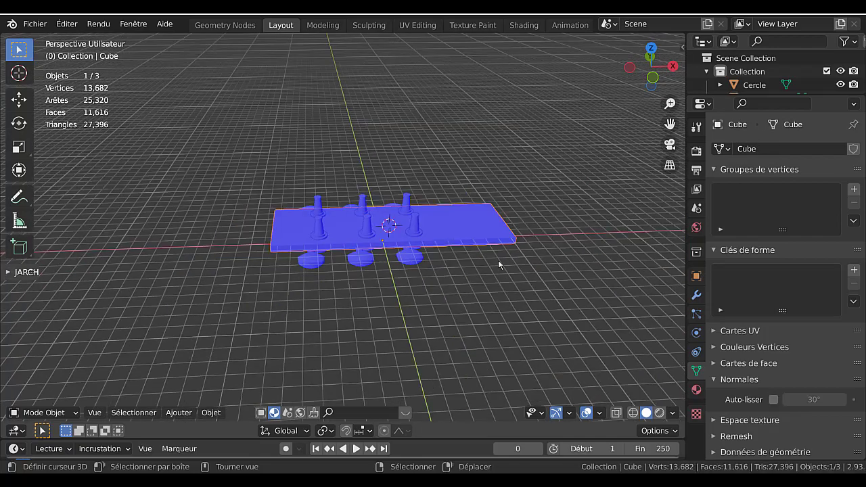
pyautogui.moveTo(498, 264); pyautogui.dragTo(471, 263, button='middle')
pyautogui.moveTo(365, 280); pyautogui.dragTo(446, 284, button='middle')
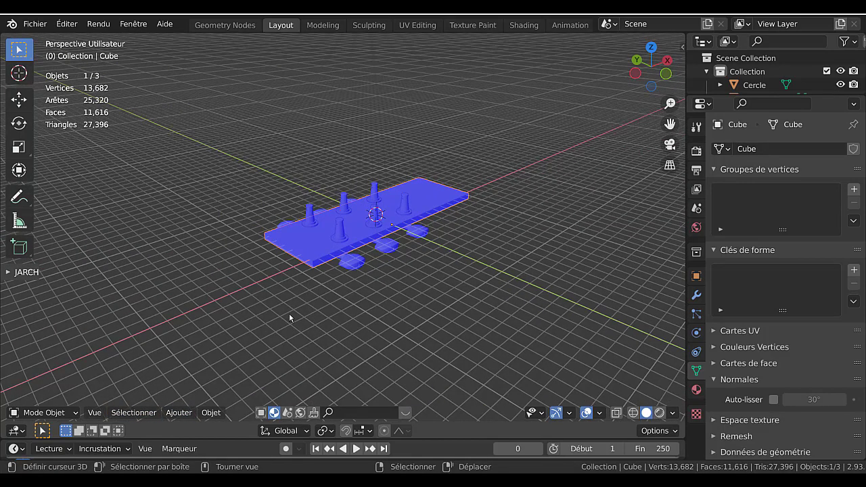
pyautogui.press('q')
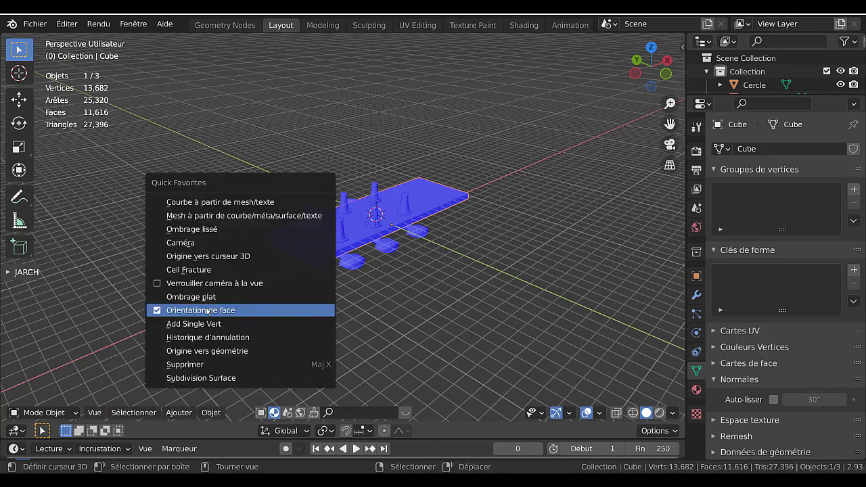
pyautogui.click(203, 311)
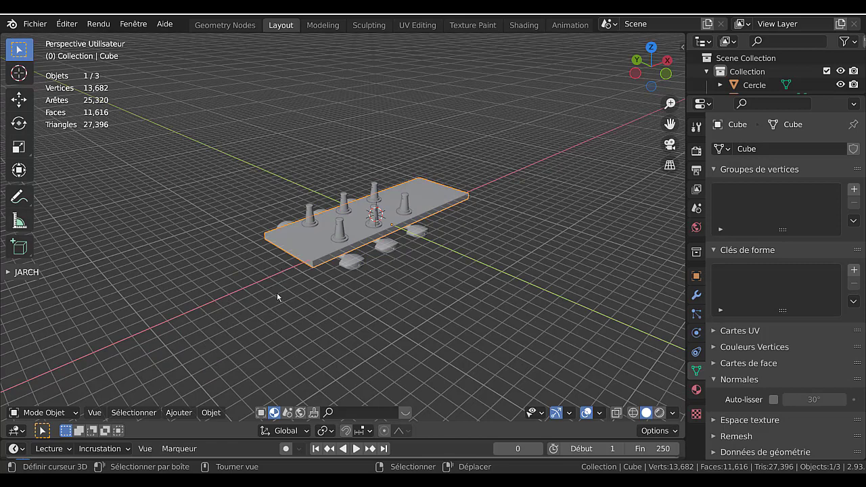
# Select the top edge of the headstock slab's negative-X short end and set the transform pivot point to the active element
pyautogui.press('Tab')
pyautogui.scroll(1, 289, 275)
pyautogui.click(103, 412)
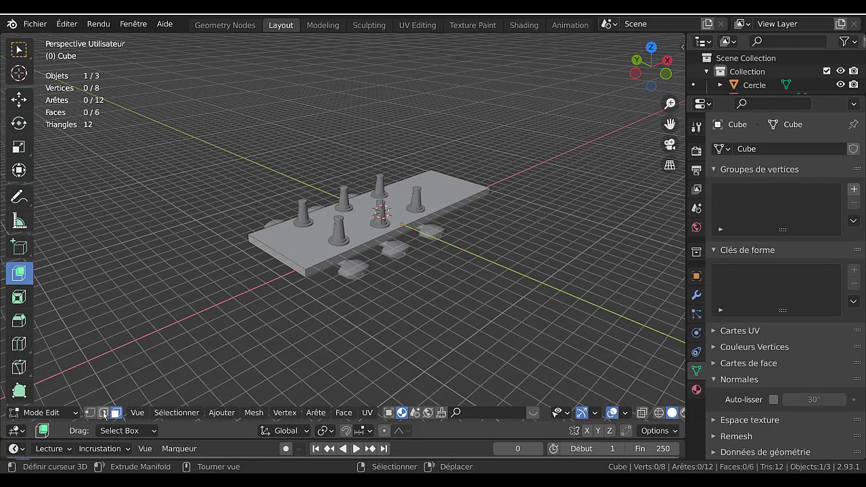
pyautogui.click(275, 252)
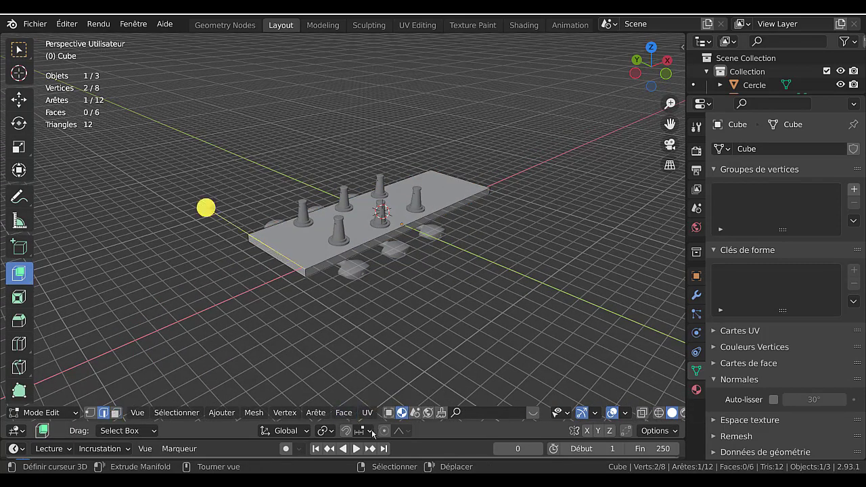
pyautogui.click(324, 430)
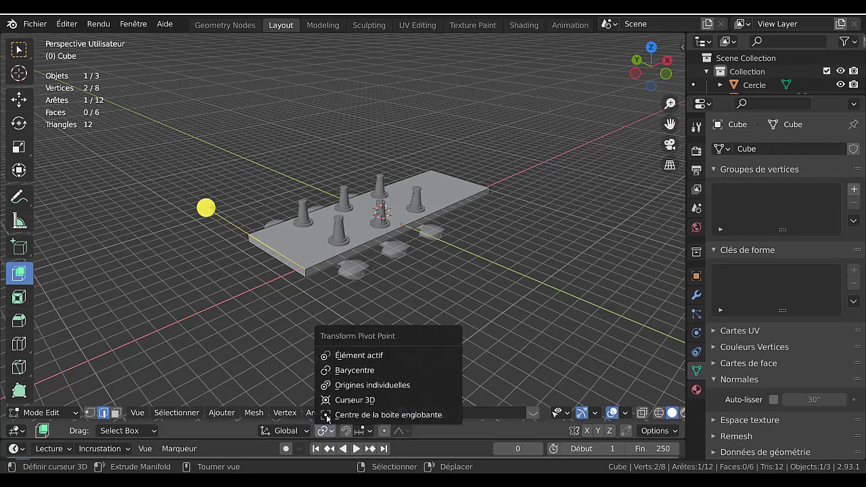
pyautogui.click(359, 355)
# Rotate the whole slab mesh about 9° around the Y axis, pivoting on the selected end edge
pyautogui.moveTo(399, 321); pyautogui.dragTo(398, 315, button='middle')
pyautogui.press('a')
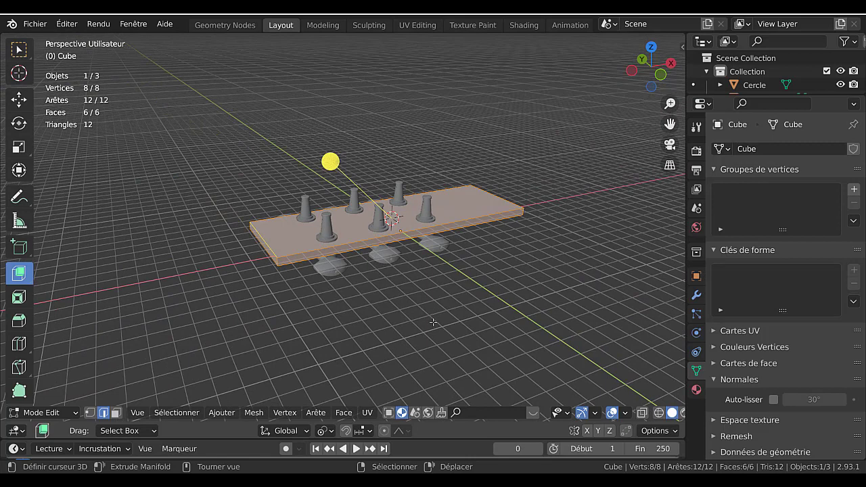
pyautogui.press('r')
pyautogui.press('y')
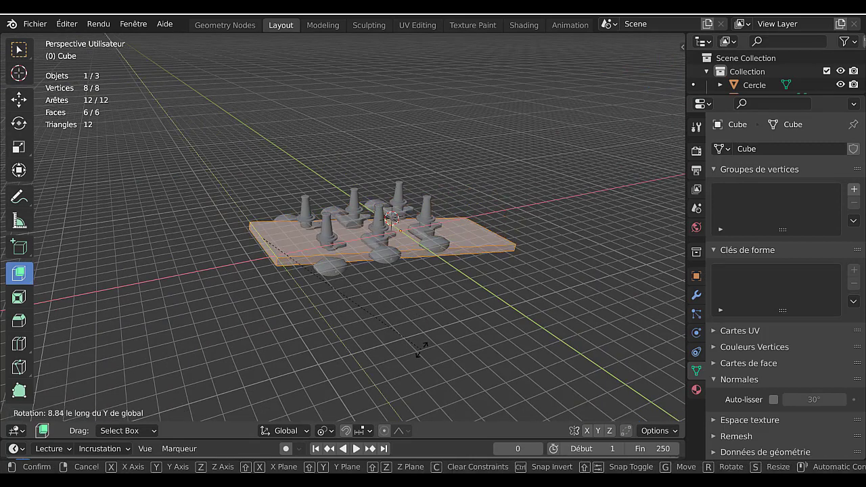
pyautogui.click(433, 270)
pyautogui.click(432, 231)
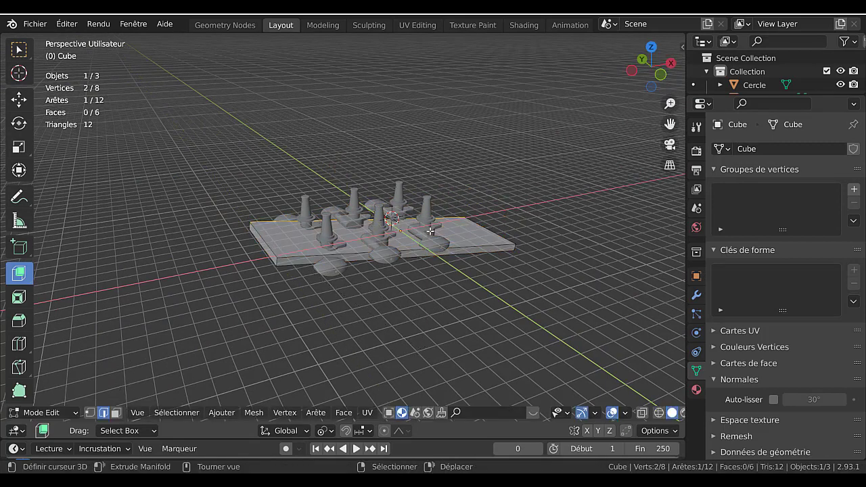
pyautogui.moveTo(404, 299); pyautogui.dragTo(334, 259, button='middle')
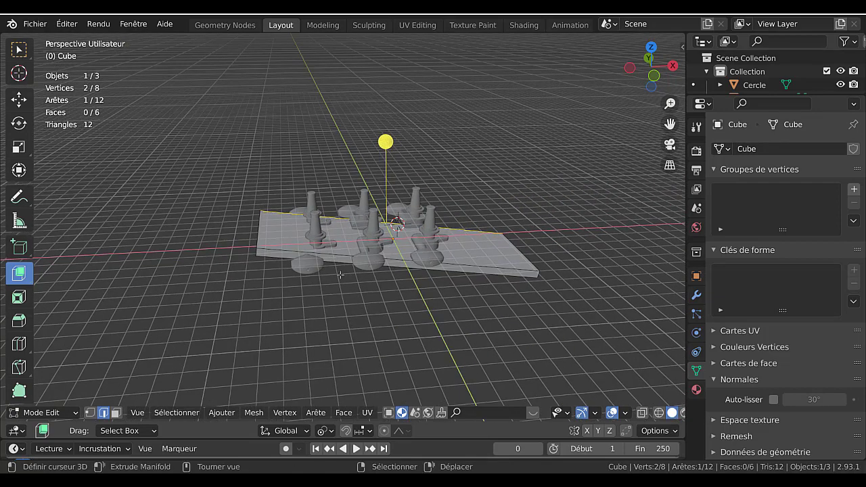
# Join the two rows of tuning machines into a single object
pyautogui.press('Tab')
pyautogui.click(375, 254)
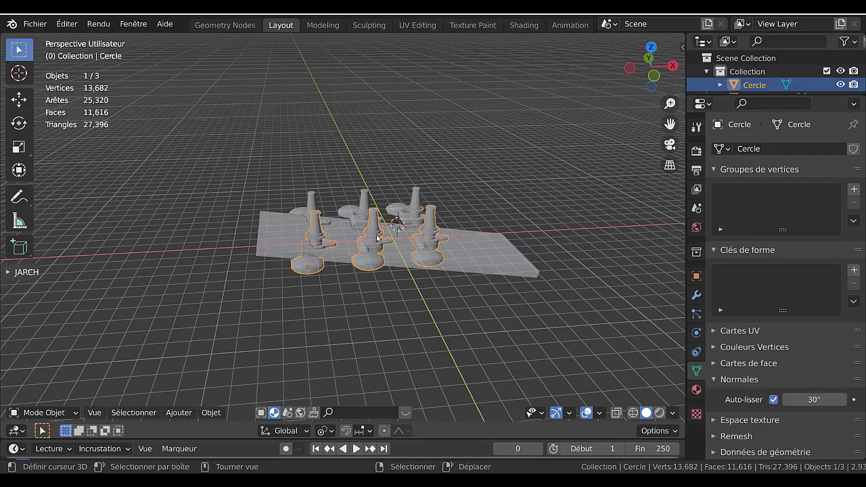
pyautogui.keyDown('shift'); pyautogui.click(363, 203); pyautogui.keyUp('shift')
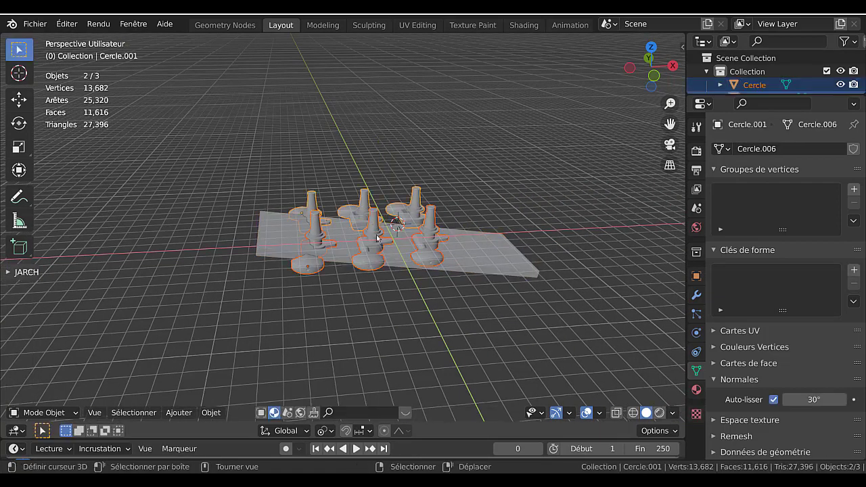
pyautogui.hotkey('ctrl', 'j')
pyautogui.click(387, 301)
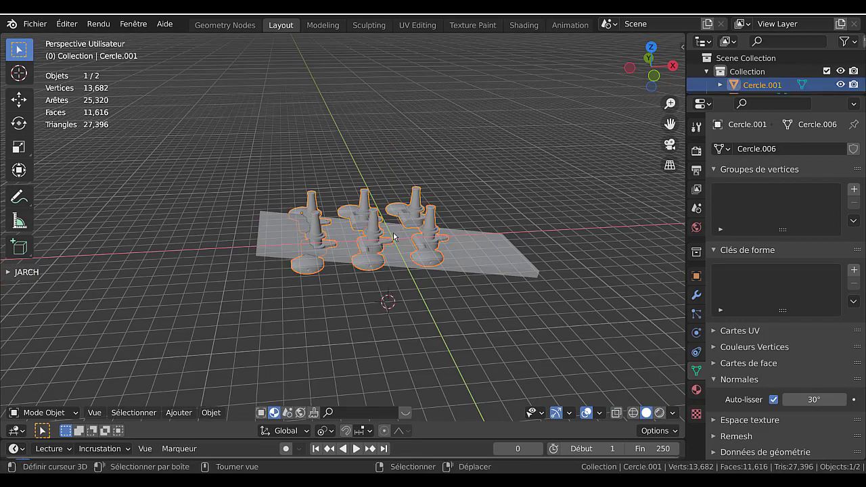
pyautogui.moveTo(388, 301); pyautogui.dragTo(402, 255, button='middle')
pyautogui.scroll(2, 401, 255)
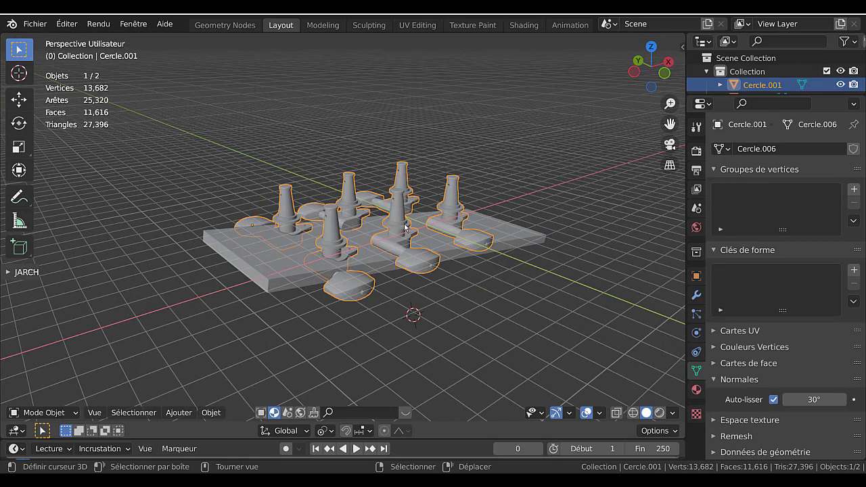
pyautogui.press('Tab')
pyautogui.press('Tab')
# Snap the 3D cursor to the top edge at the slab's negative-X short end
pyautogui.click(286, 270)
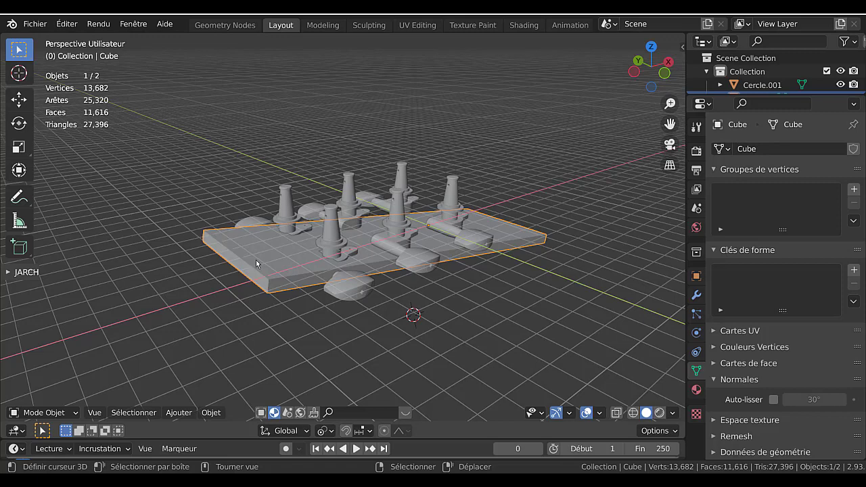
pyautogui.press('Tab')
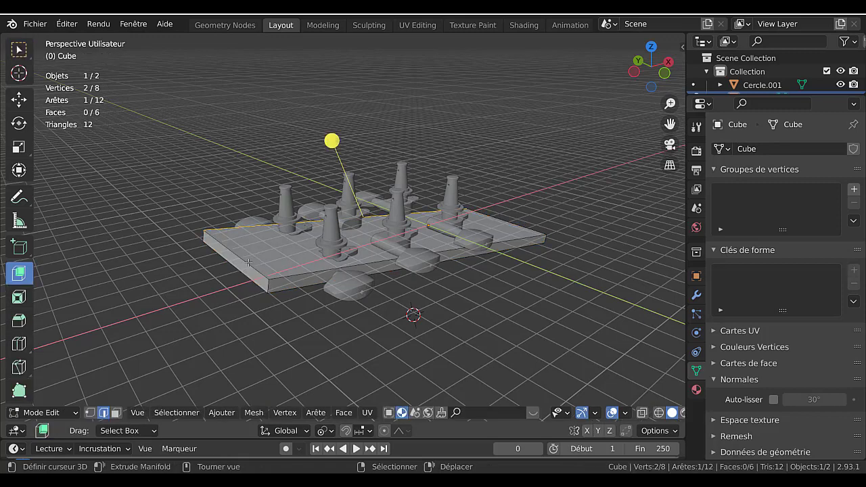
pyautogui.click(244, 259)
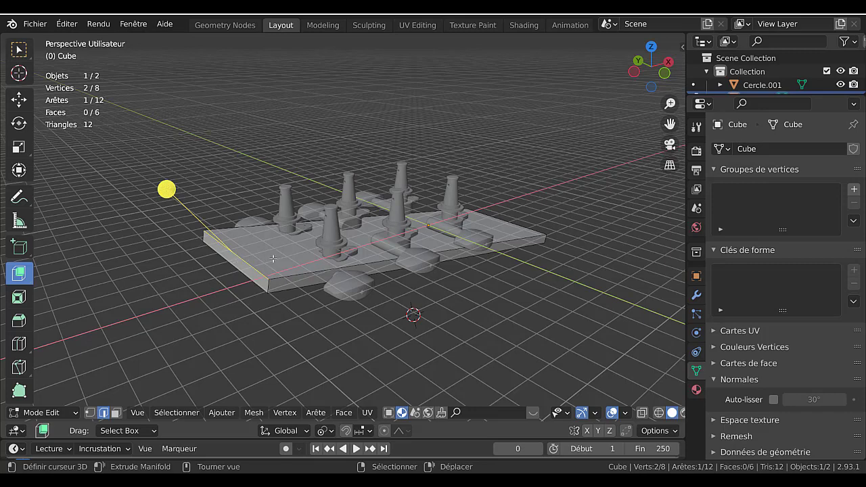
pyautogui.hotkey('shift', 's')
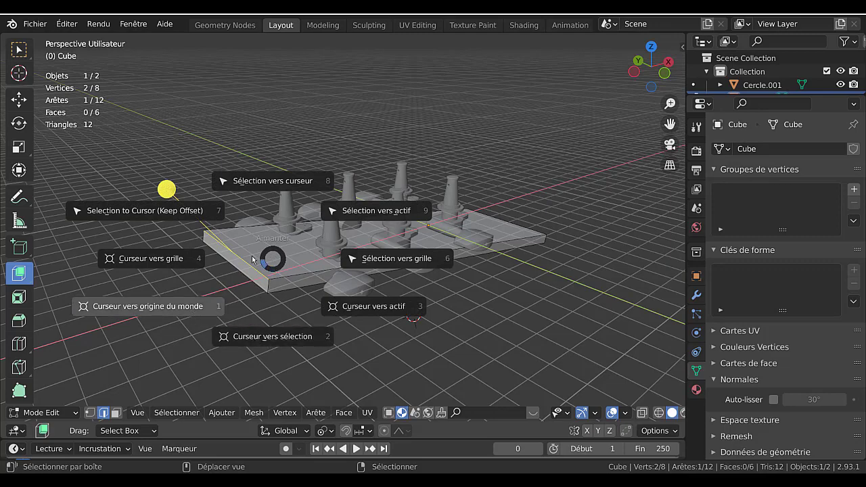
pyautogui.click(258, 343)
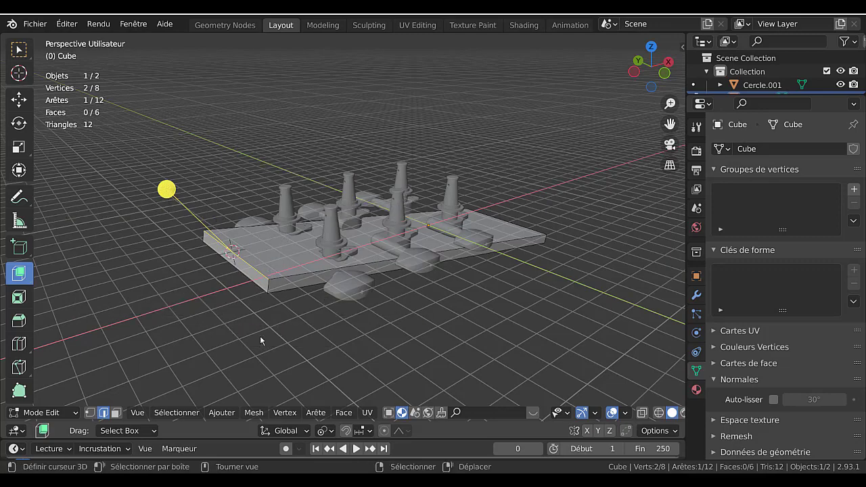
# Set the origin of the joined tuning machines to the 3D cursor
pyautogui.moveTo(260, 336); pyautogui.dragTo(212, 324, button='middle')
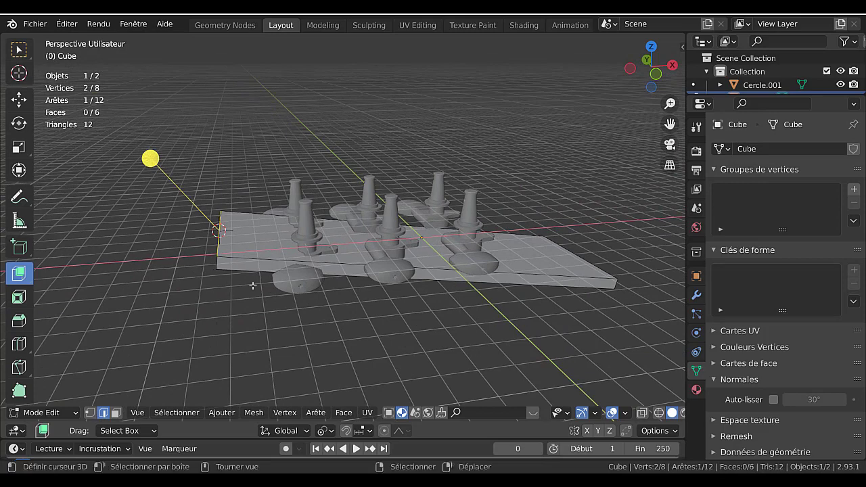
pyautogui.press('Tab')
pyautogui.click(312, 240)
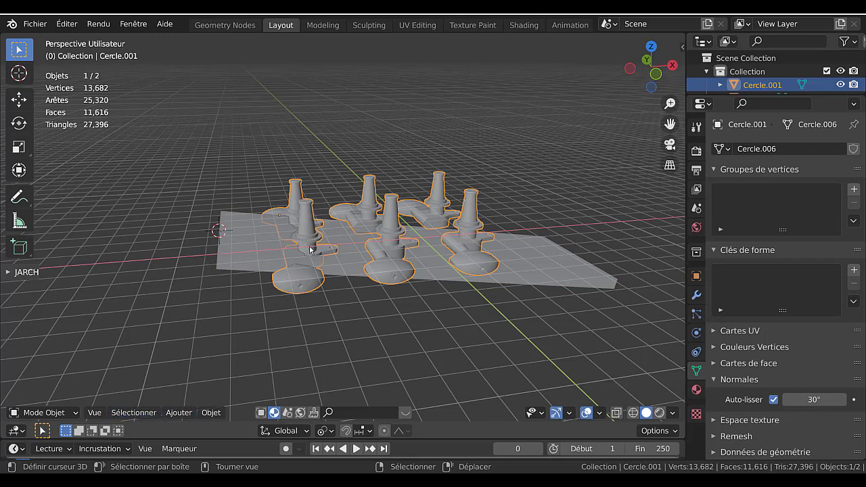
pyautogui.click(179, 412)
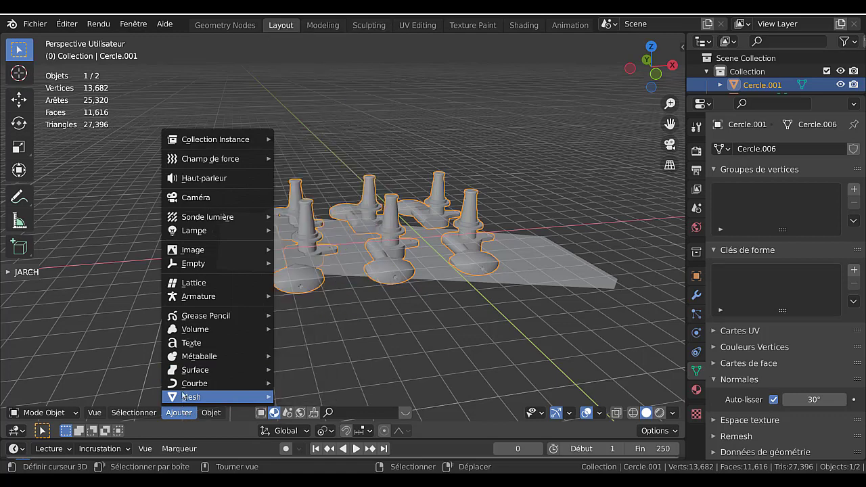
pyautogui.moveTo(182, 396)
pyautogui.moveTo(209, 413)
pyautogui.moveTo(244, 383)
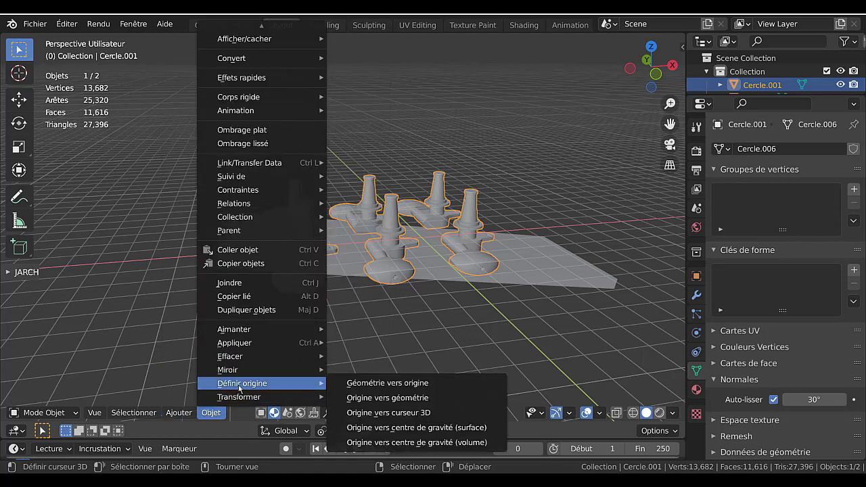
pyautogui.click(386, 413)
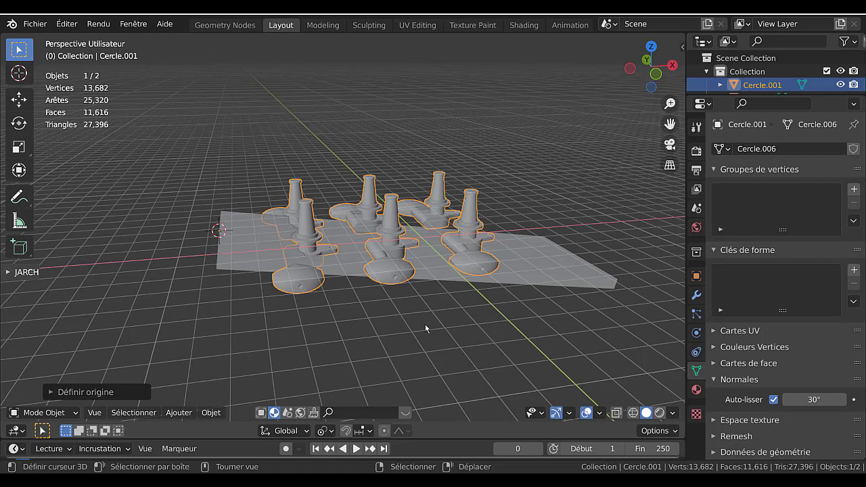
# Rotate the tuning machines about 9° in the front view so they follow the slab's tilt
pyautogui.press('KP_1')
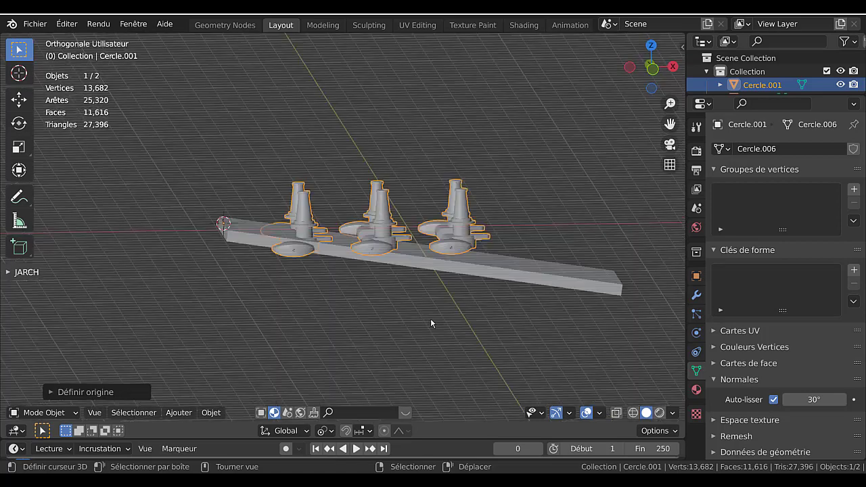
pyautogui.press('r')
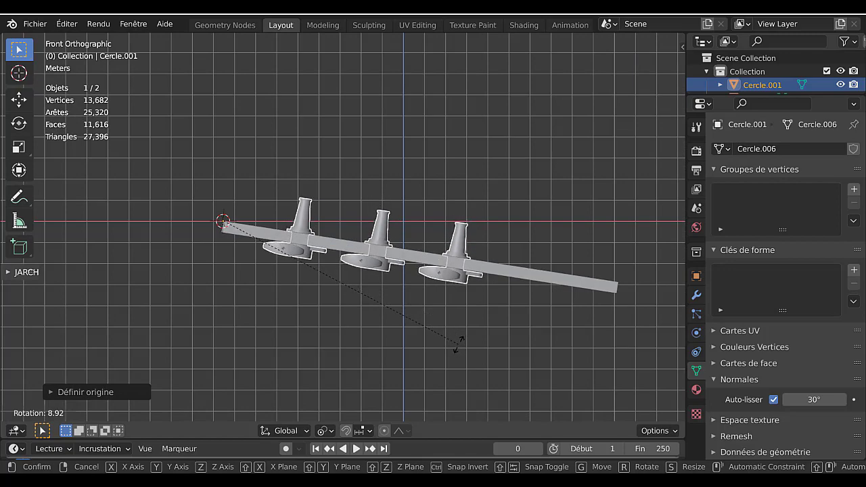
pyautogui.click(457, 344)
pyautogui.press('Tab')
pyautogui.moveTo(383, 321); pyautogui.dragTo(437, 352, button='middle')
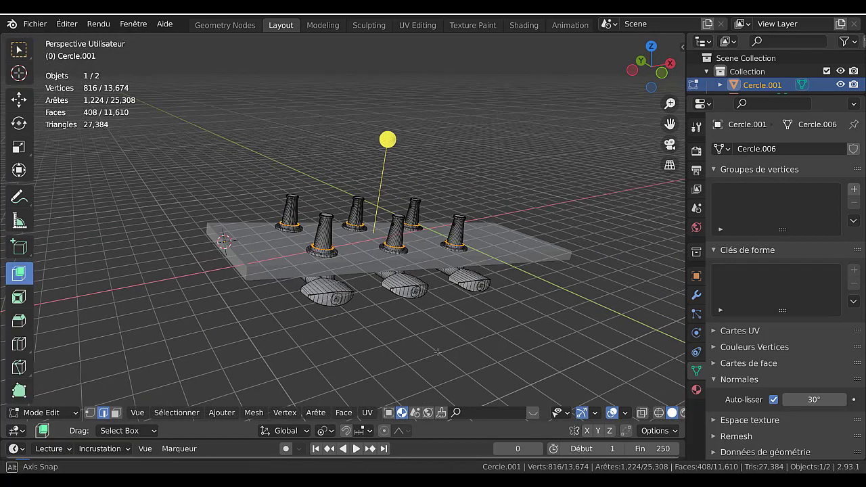
pyautogui.scroll(3, 403, 312)
pyautogui.press('Tab')
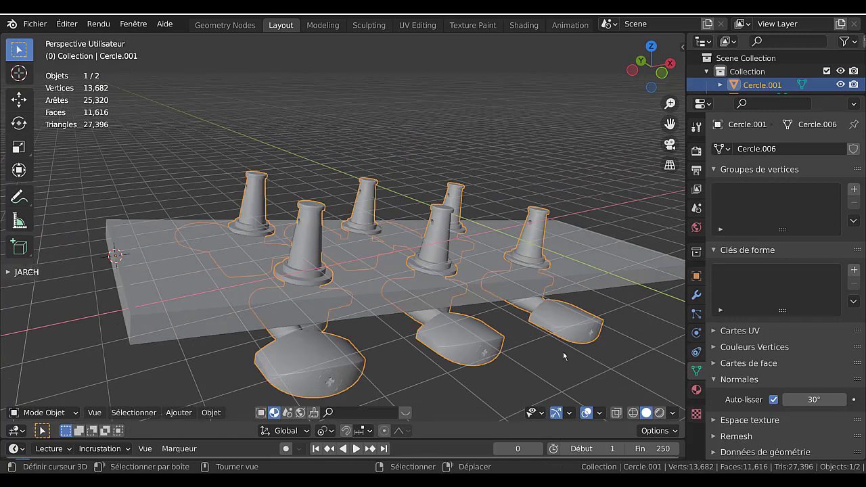
# Switch the viewport to rendered shading and examine how the six tuning machines sit in the tilted headstock slab
pyautogui.click(658, 412)
pyautogui.scroll(-2, 463, 330)
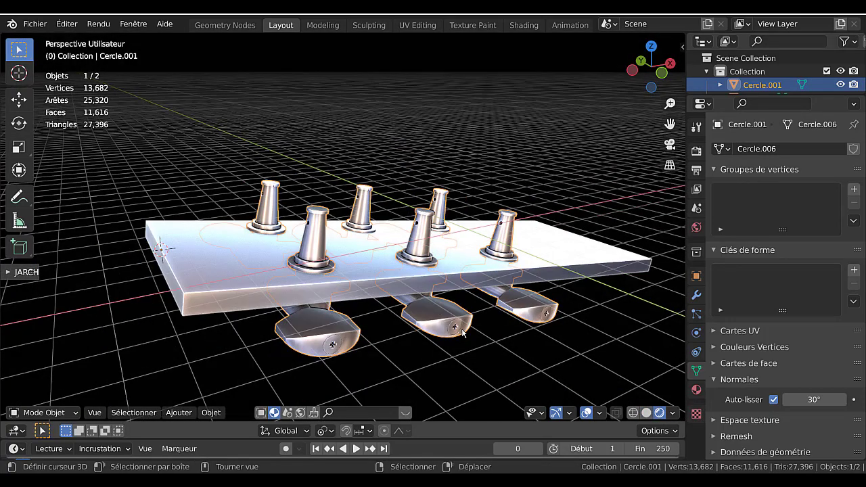
pyautogui.press('Tab')
pyautogui.press('Tab')
pyautogui.press('Tab')
pyautogui.press('Tab')
pyautogui.moveTo(477, 352); pyautogui.dragTo(494, 341, button='middle')
pyautogui.scroll(-3, 361, 345)
pyautogui.scroll(2, 494, 342)
pyautogui.click(493, 341)
pyautogui.scroll(4, 459, 339)
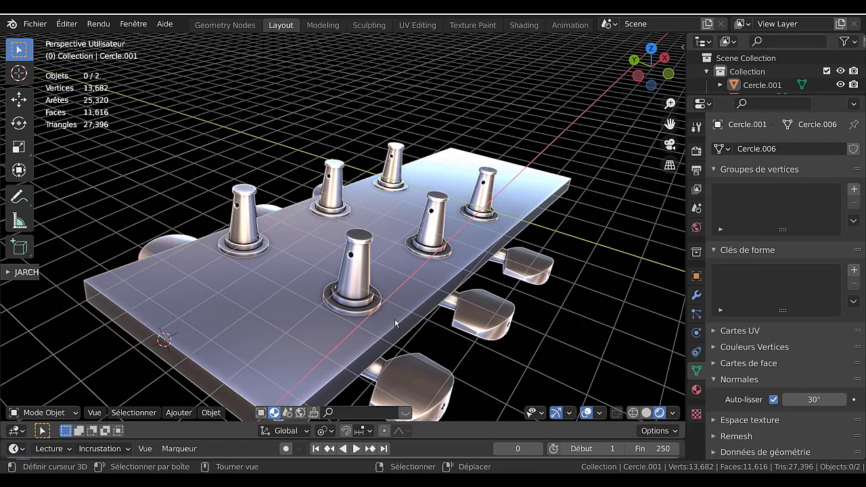
pyautogui.moveTo(395, 317); pyautogui.dragTo(325, 359, button='middle')
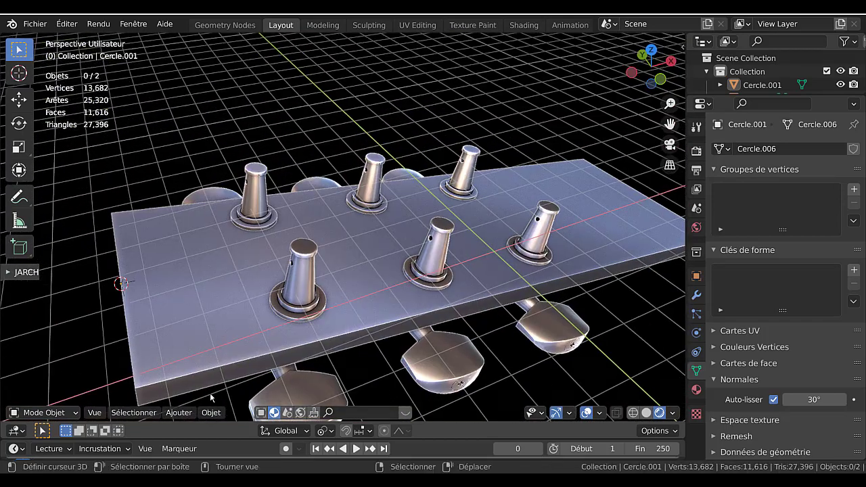
# Add a Bolt mesh at the 3D cursor and expand its creation settings
pyautogui.click(179, 412)
pyautogui.moveTo(211, 412)
pyautogui.moveTo(178, 413)
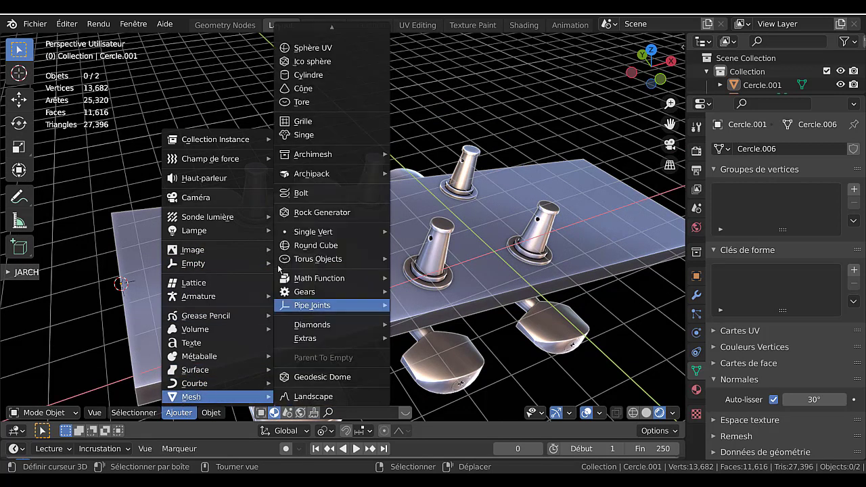
pyautogui.click(302, 193)
pyautogui.scroll(-3, 205, 228)
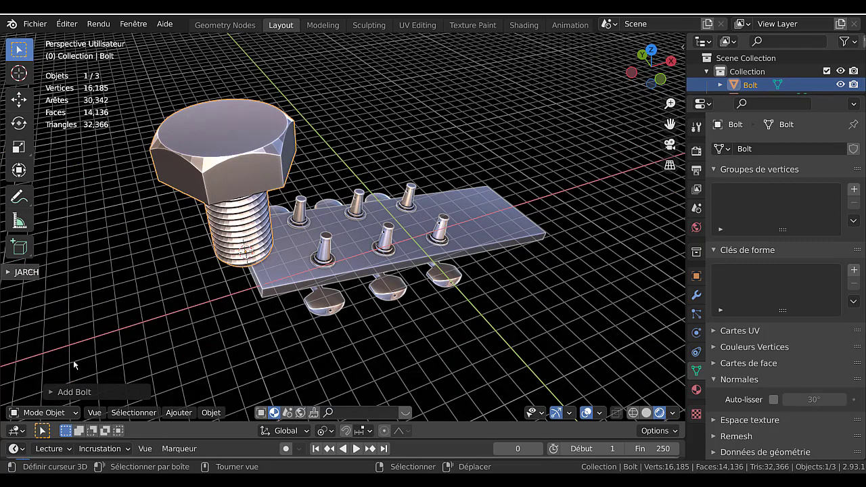
pyautogui.click(97, 392)
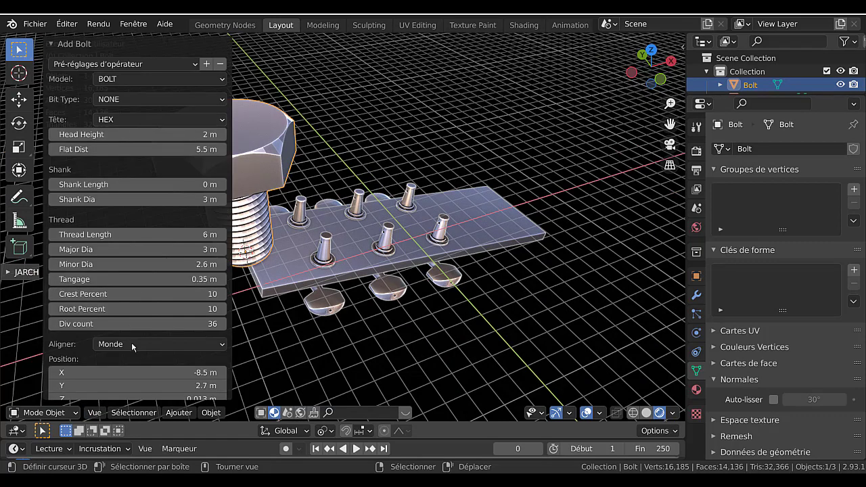
# Review the available bolt models and head types, keeping the BOLT model with the HEX head
pyautogui.click(139, 77)
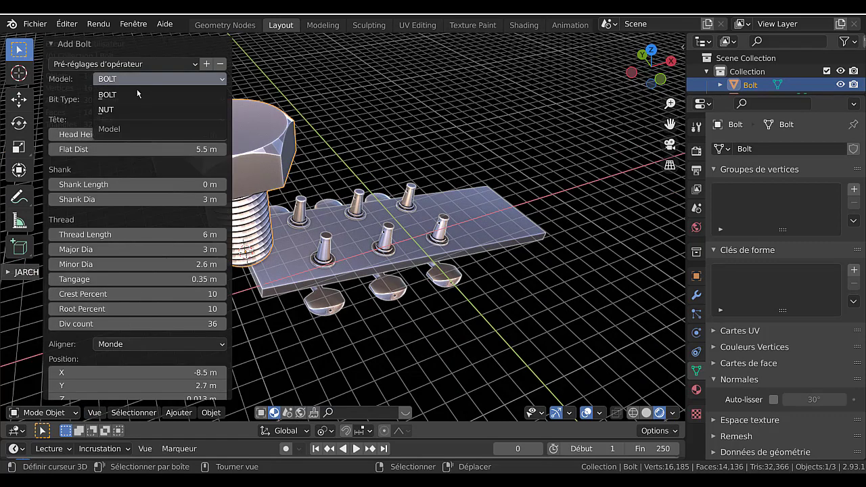
pyautogui.click(138, 94)
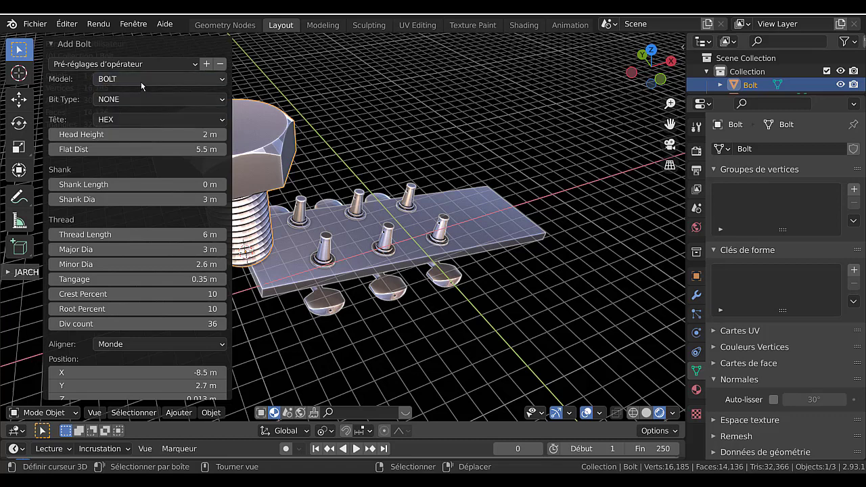
pyautogui.click(140, 80)
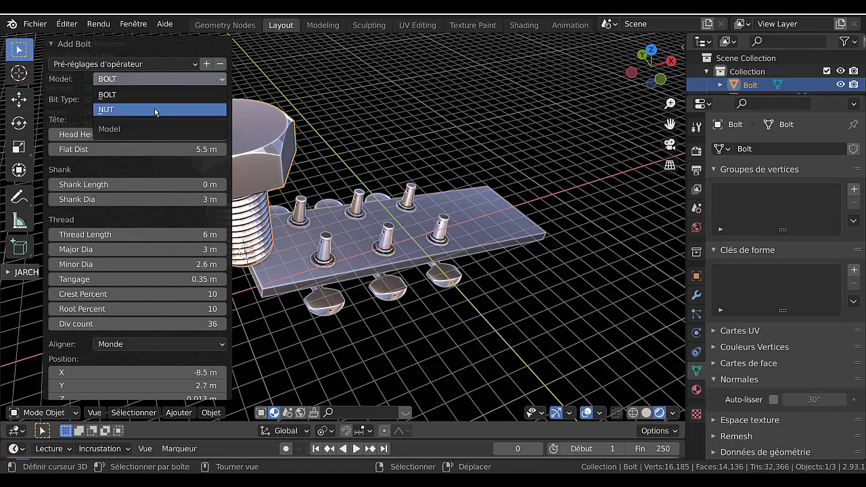
pyautogui.click(148, 95)
pyautogui.click(144, 117)
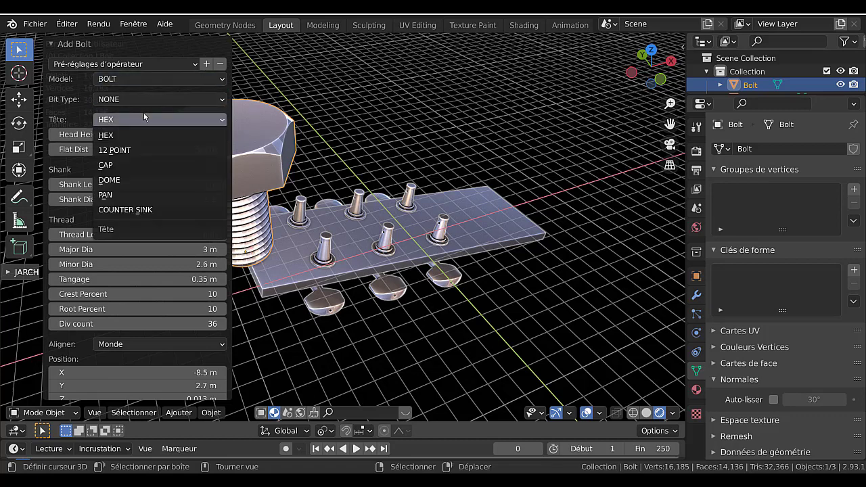
pyautogui.click(140, 133)
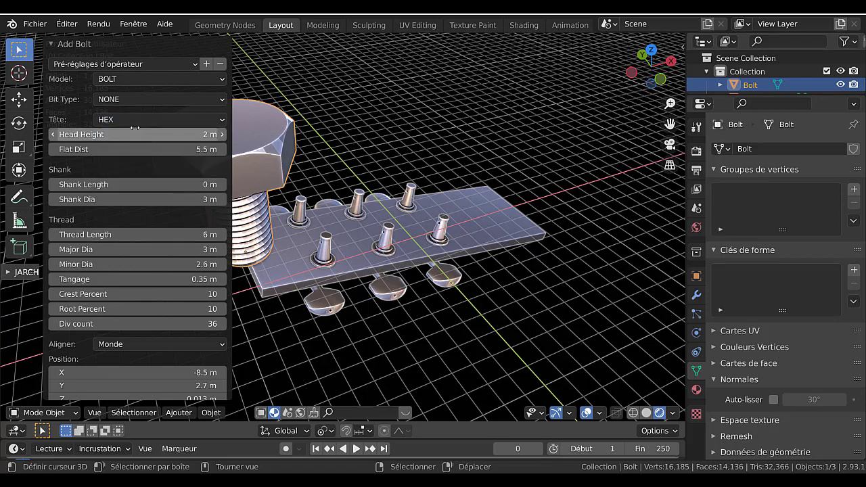
# Try the 12 POINT head and the DOME head on the bolt
pyautogui.click(135, 120)
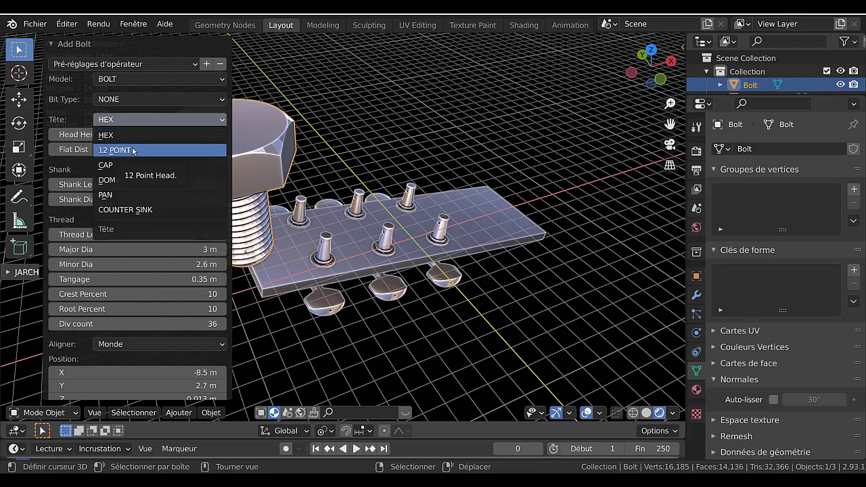
pyautogui.click(134, 153)
pyautogui.scroll(-5, 328, 116)
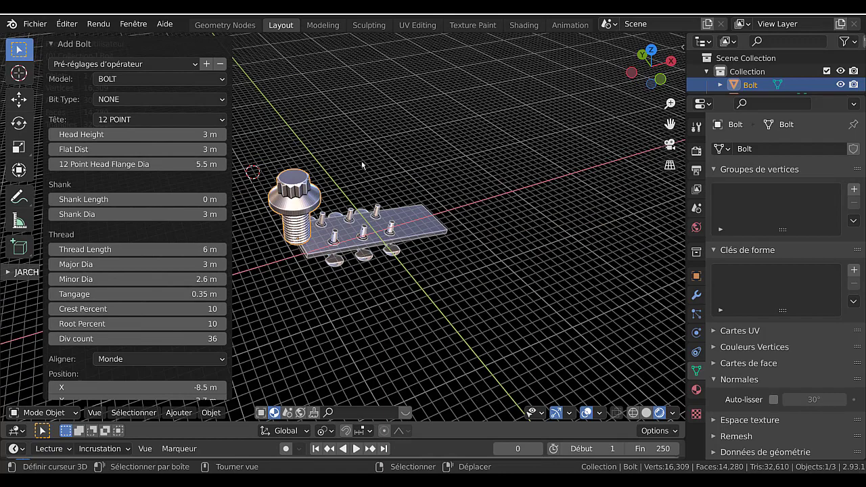
pyautogui.scroll(3, 388, 142)
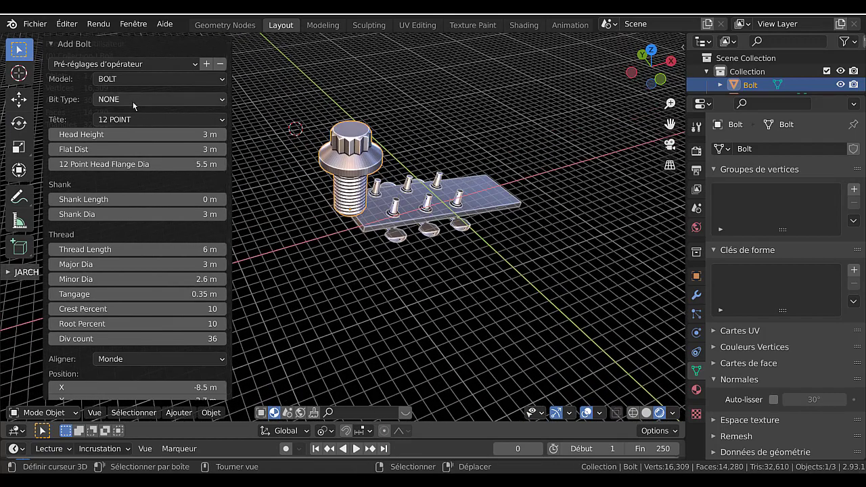
pyautogui.click(135, 119)
pyautogui.click(130, 179)
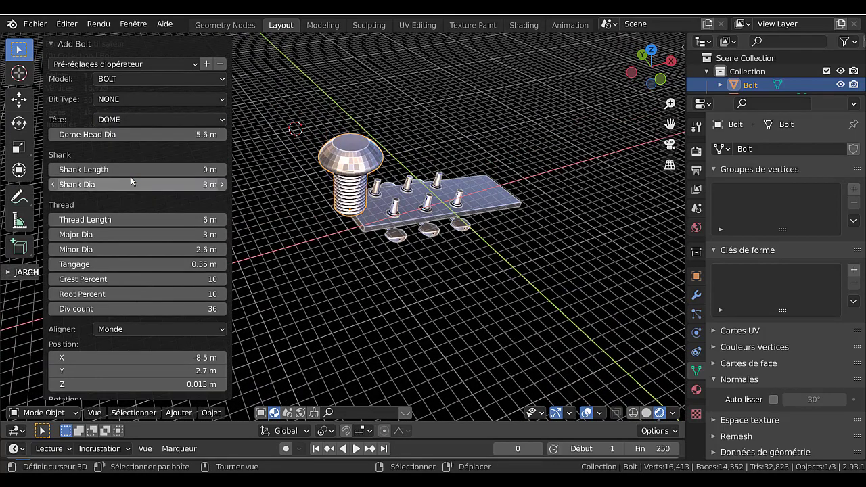
# Try the PAN head and the COUNTER SINK head on the bolt and inspect its shape
pyautogui.click(138, 120)
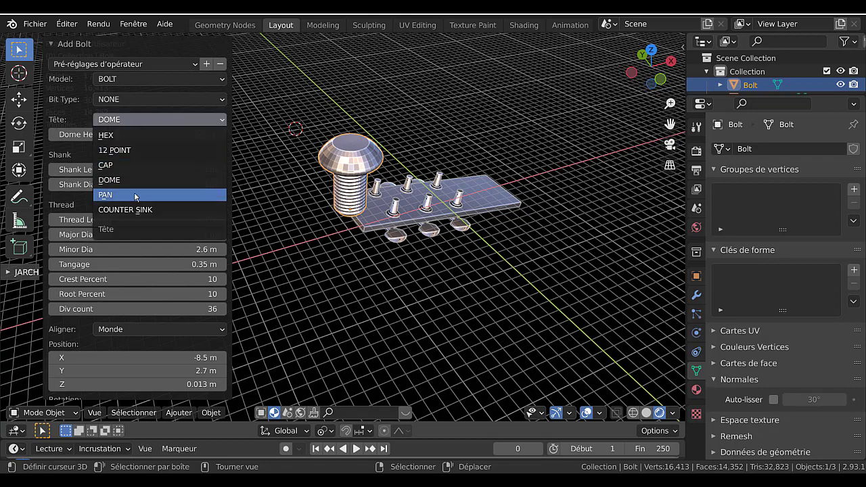
pyautogui.click(135, 193)
pyautogui.click(158, 118)
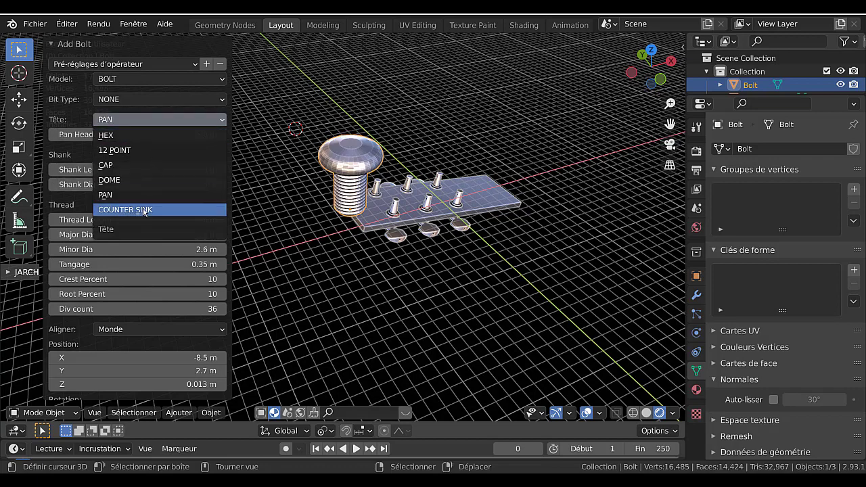
pyautogui.click(145, 209)
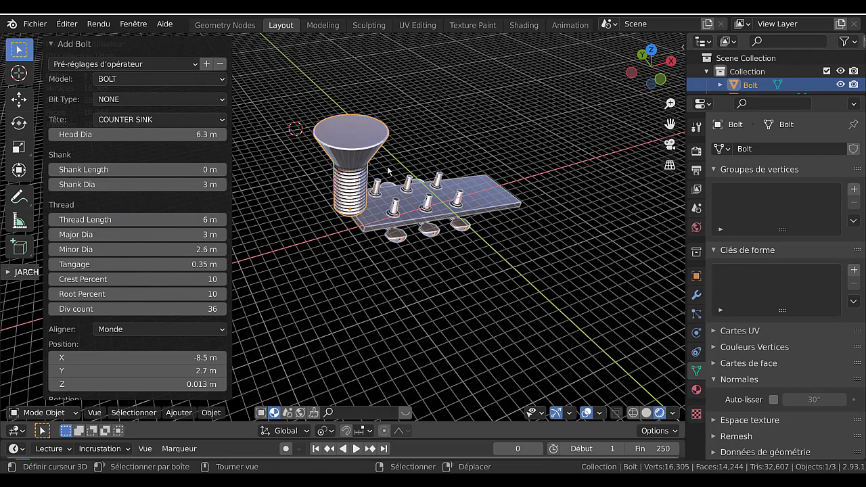
pyautogui.moveTo(250, 118); pyautogui.dragTo(404, 107, button='middle')
pyautogui.moveTo(377, 133); pyautogui.dragTo(359, 142, button='middle')
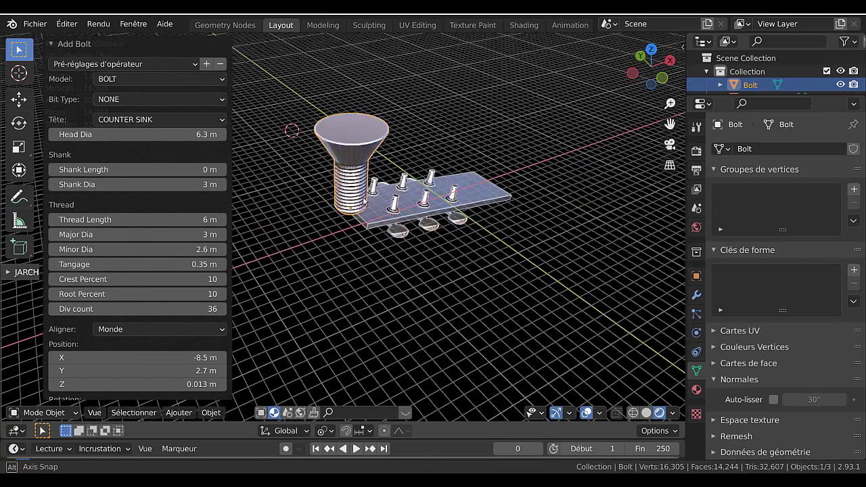
pyautogui.scroll(4, 357, 139)
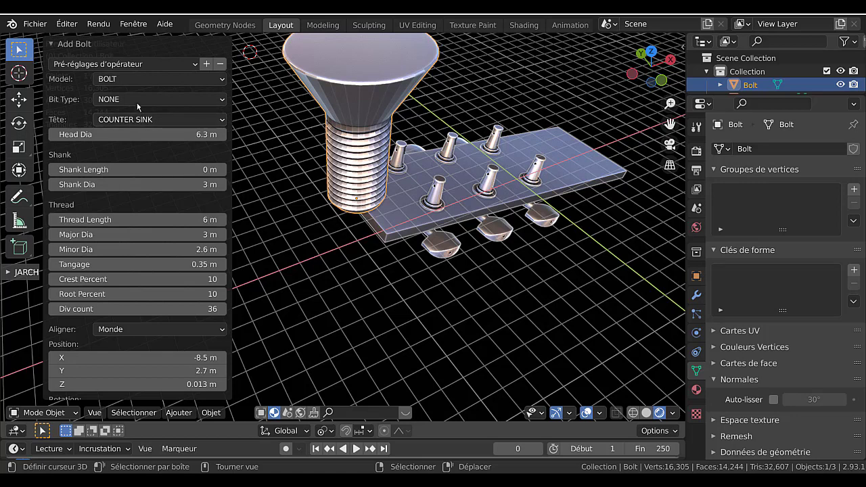
# Return the bolt to the HEX head and try the CAP head on it
pyautogui.click(140, 119)
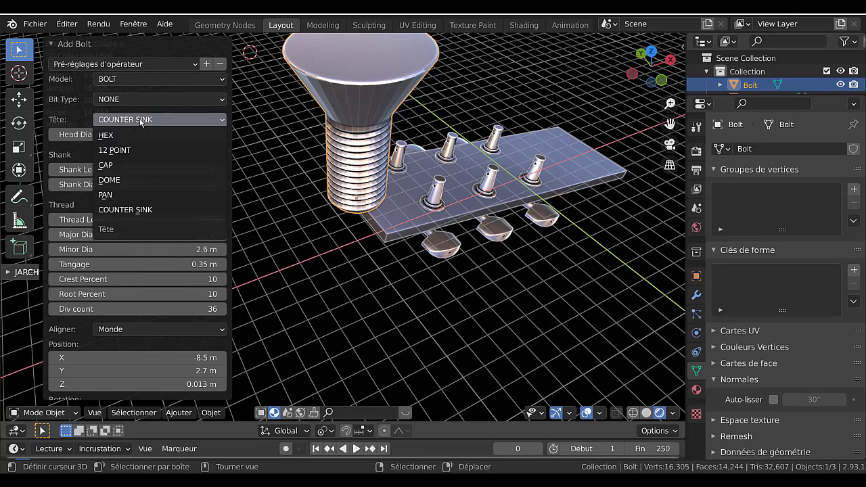
pyautogui.click(137, 98)
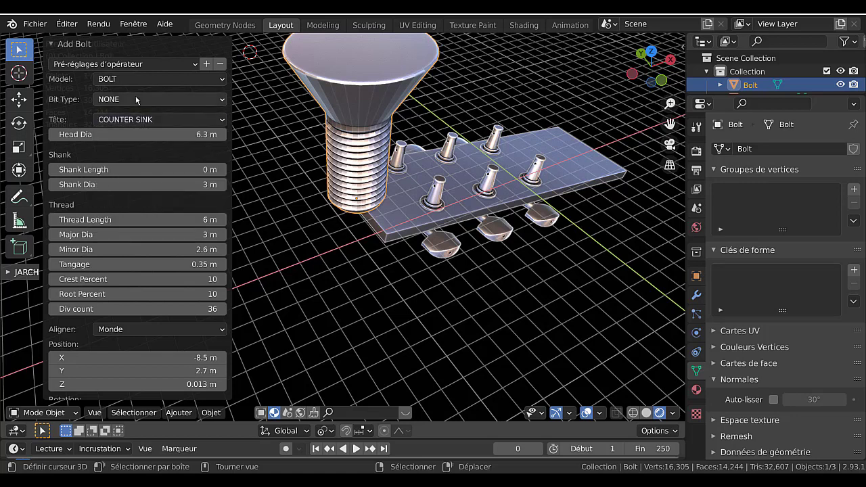
pyautogui.click(134, 120)
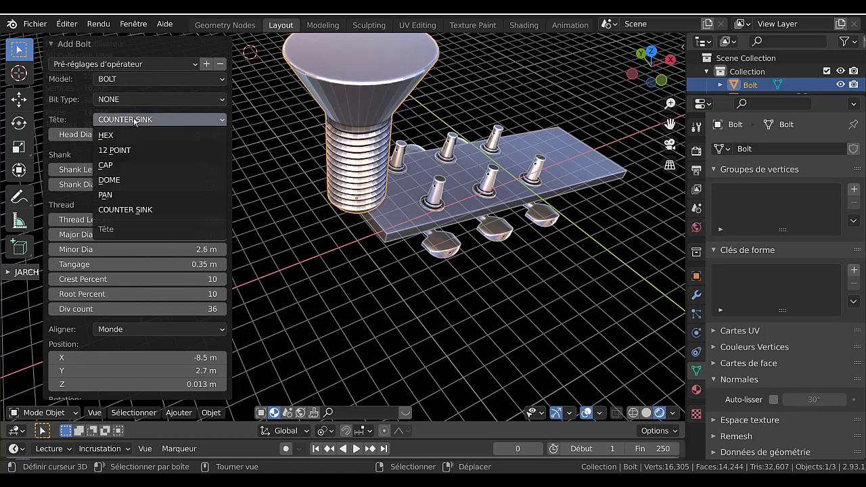
pyautogui.click(112, 136)
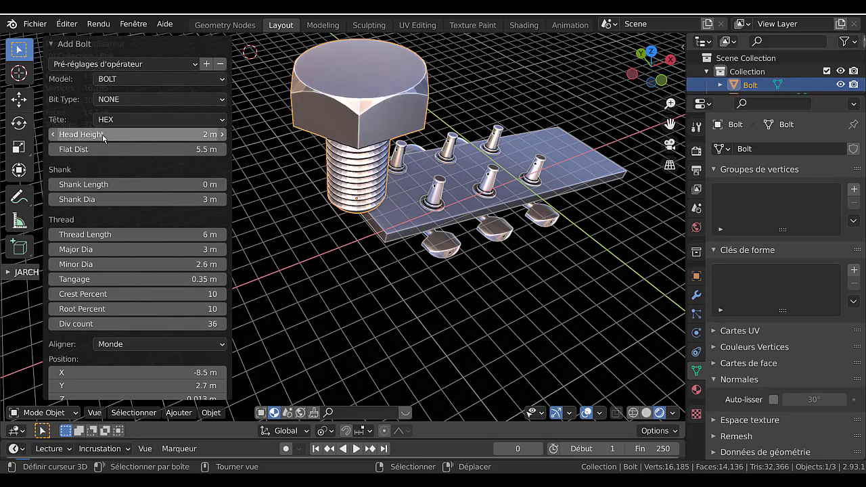
pyautogui.click(129, 122)
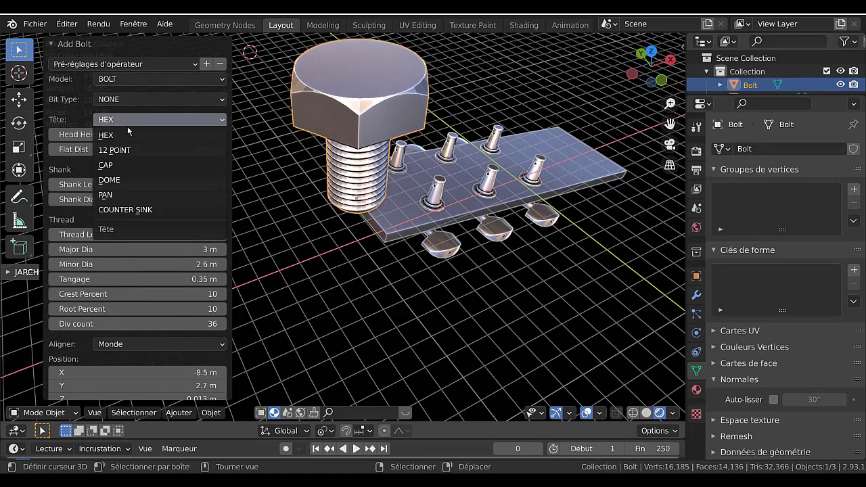
pyautogui.click(122, 165)
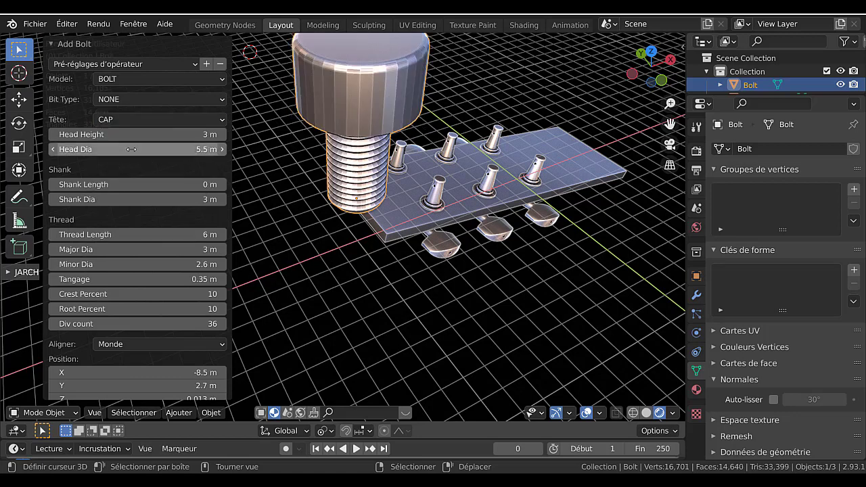
# Switch the bolt to the PAN head and back to COUNTER SINK, and review its shank and thread settings
pyautogui.click(132, 120)
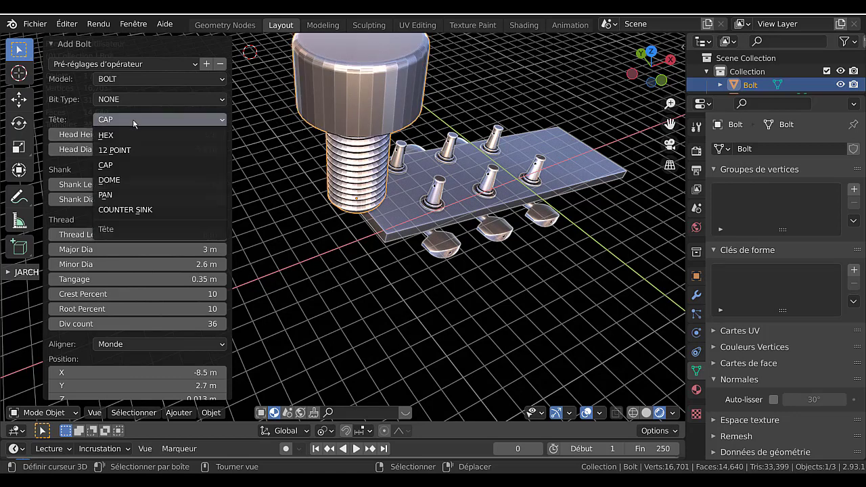
pyautogui.click(121, 196)
pyautogui.click(128, 119)
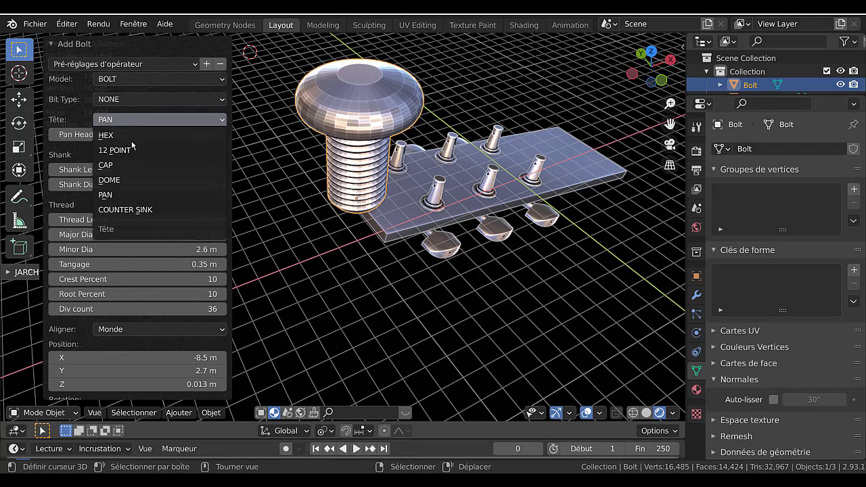
pyautogui.click(119, 211)
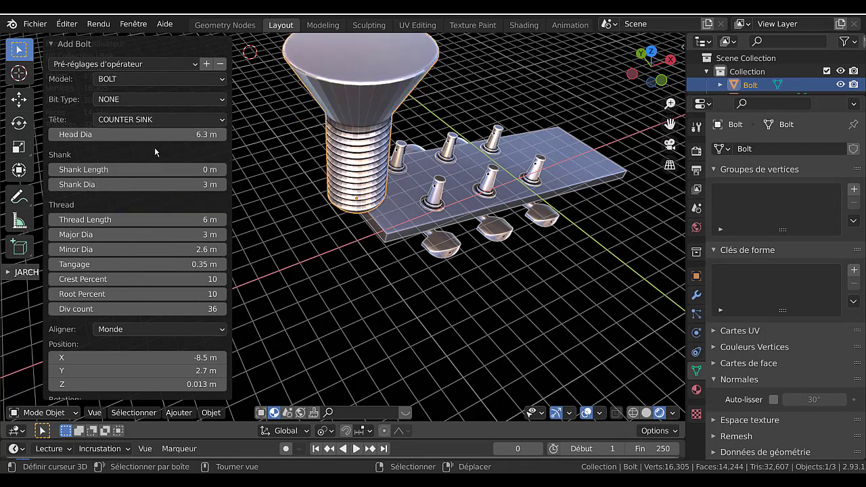
pyautogui.scroll(-2, 155, 146)
pyautogui.scroll(2, 155, 144)
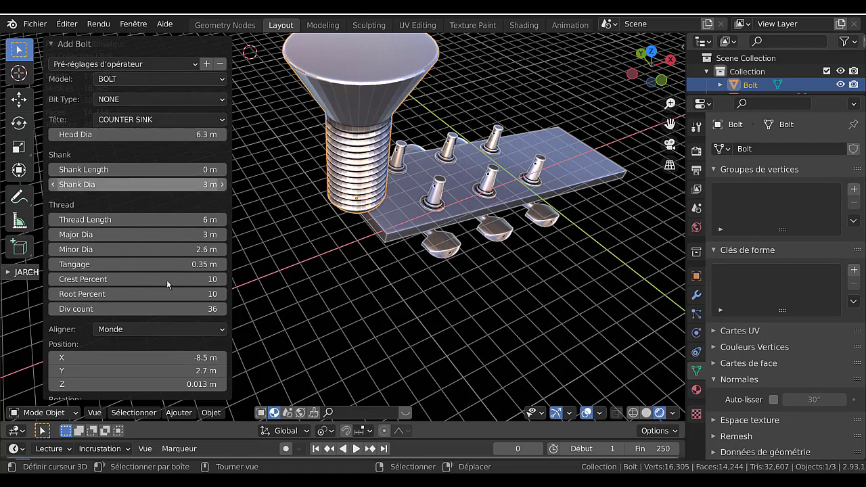
pyautogui.scroll(-2, 165, 308)
pyautogui.scroll(2, 165, 308)
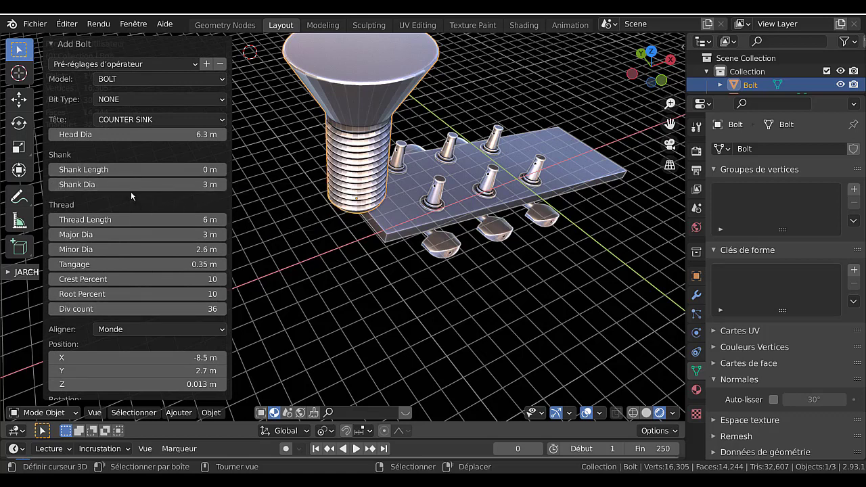
# Delete the bolt from the scene after checking its alignment options
pyautogui.click(175, 330)
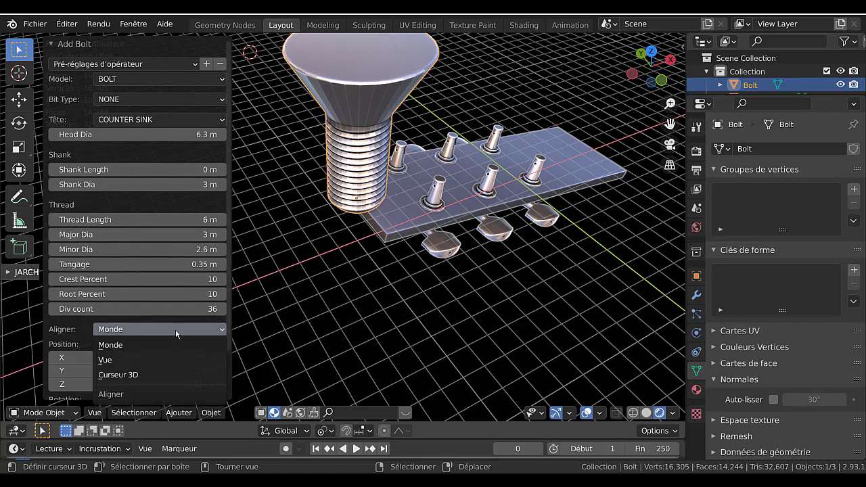
pyautogui.press('x')
pyautogui.click(389, 94)
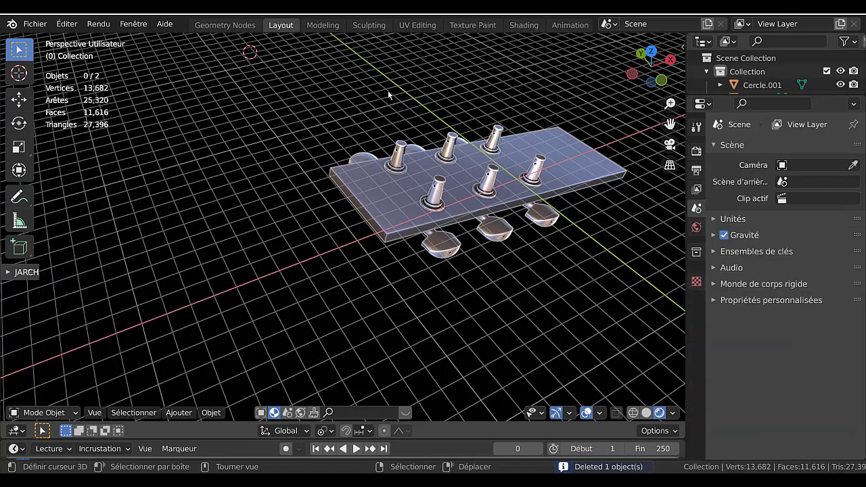
# Examine the headstock slab and its tuning machines up close from the opposite side
pyautogui.moveTo(391, 103); pyautogui.dragTo(487, 179, button='middle')
pyautogui.keyDown('shift'); pyautogui.moveTo(335, 235); pyautogui.dragTo(469, 199, button='middle'); pyautogui.keyUp('shift')
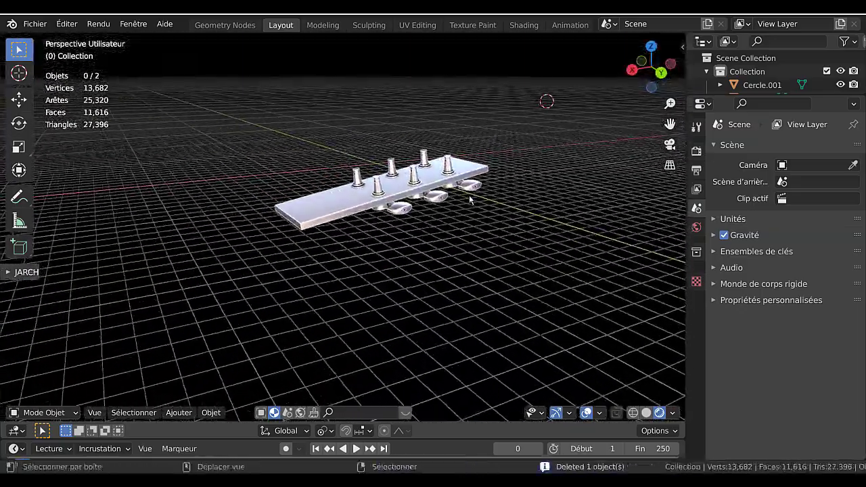
pyautogui.scroll(3, 454, 195)
pyautogui.keyDown('shift'); pyautogui.moveTo(549, 202); pyautogui.dragTo(534, 231, button='middle'); pyautogui.keyUp('shift')
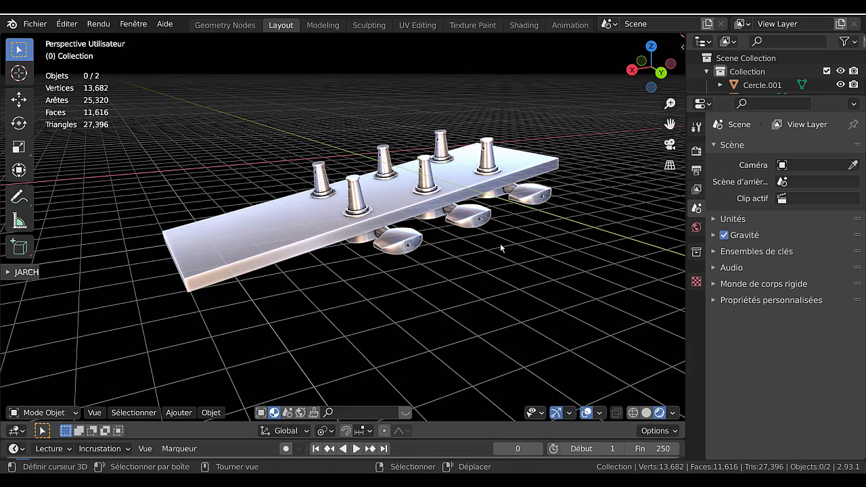
pyautogui.scroll(2, 543, 231)
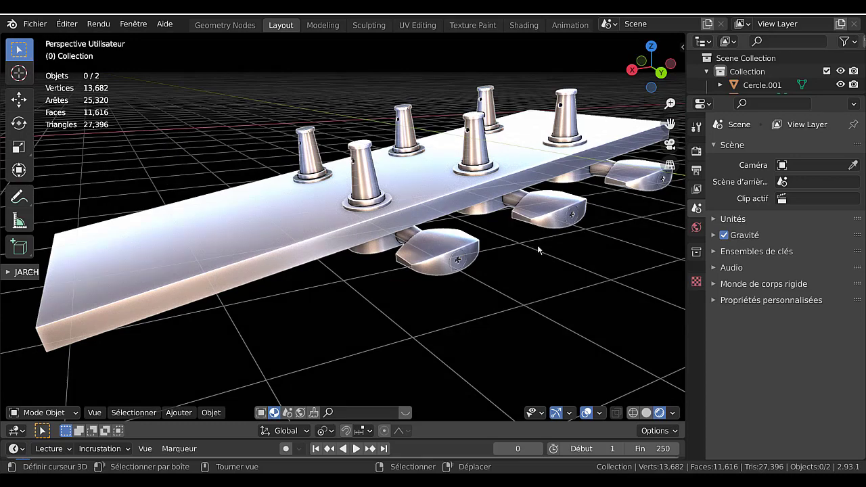
pyautogui.keyDown('shift'); pyautogui.moveTo(569, 268); pyautogui.dragTo(488, 315, button='middle'); pyautogui.keyUp('shift')
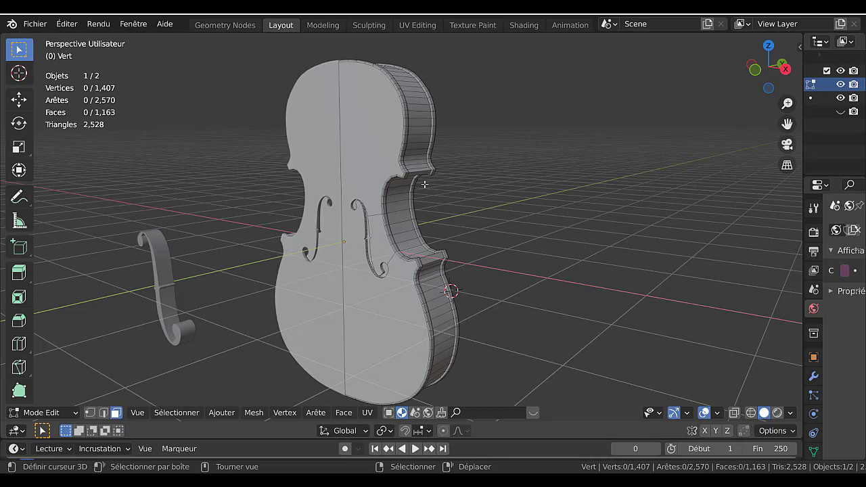
# Switch to Chrome and browse the "gabarit violon" image results and the similar images of violin bodies
pyautogui.moveTo(496, 481)
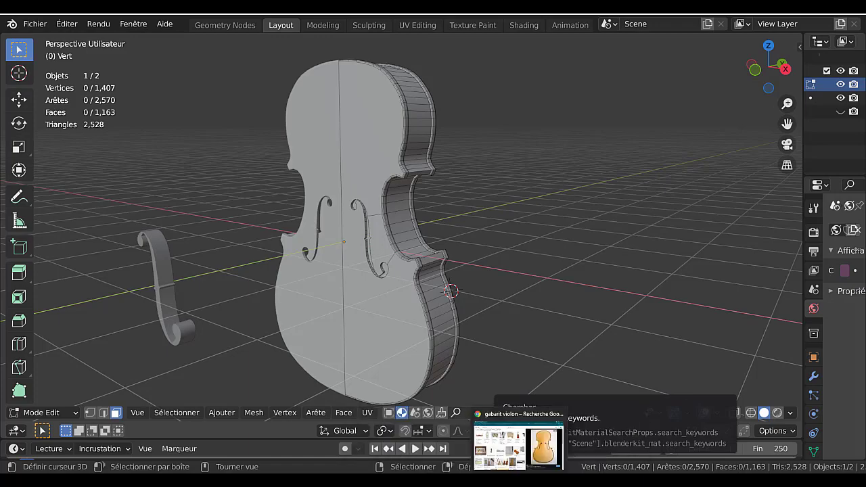
pyautogui.click(518, 480)
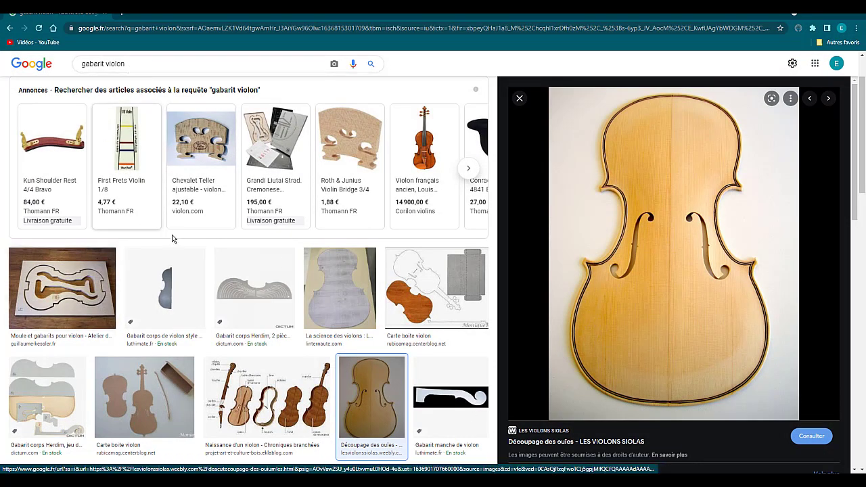
pyautogui.scroll(-3, 216, 318)
pyautogui.scroll(1, 225, 317)
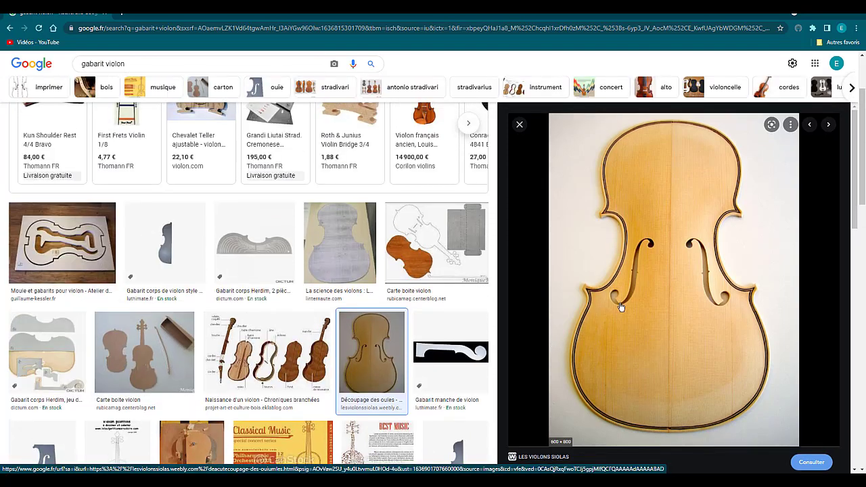
pyautogui.scroll(2, 616, 301)
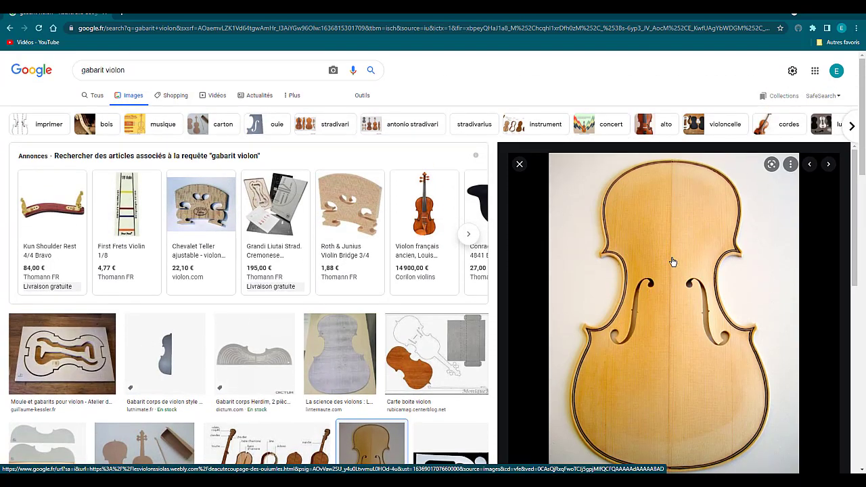
pyautogui.scroll(-5, 675, 261)
pyautogui.scroll(-3, 673, 261)
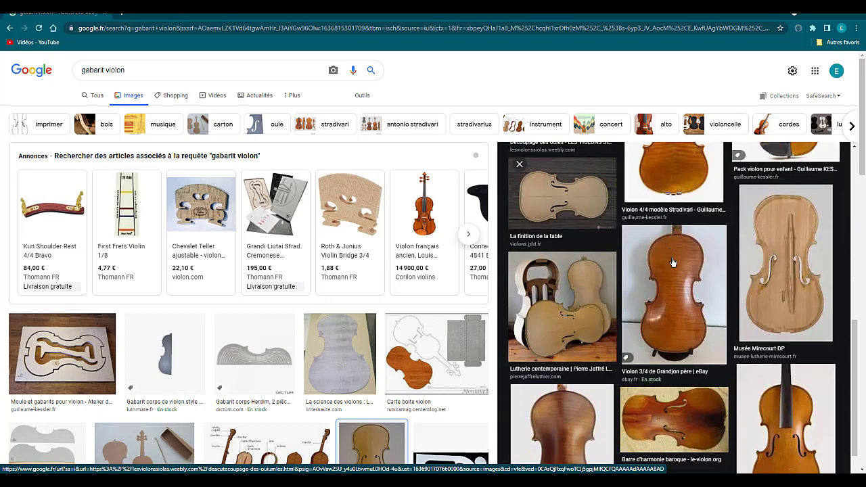
pyautogui.scroll(-2, 673, 261)
pyautogui.scroll(-1, 673, 261)
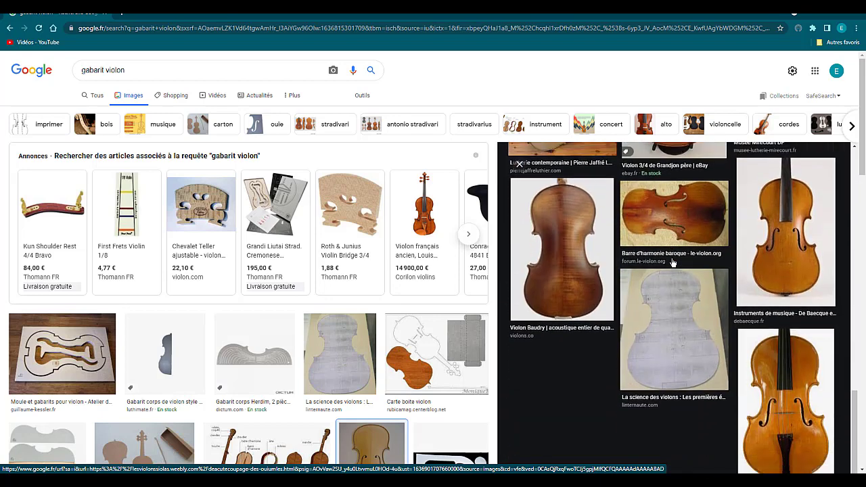
pyautogui.scroll(6, 683, 293)
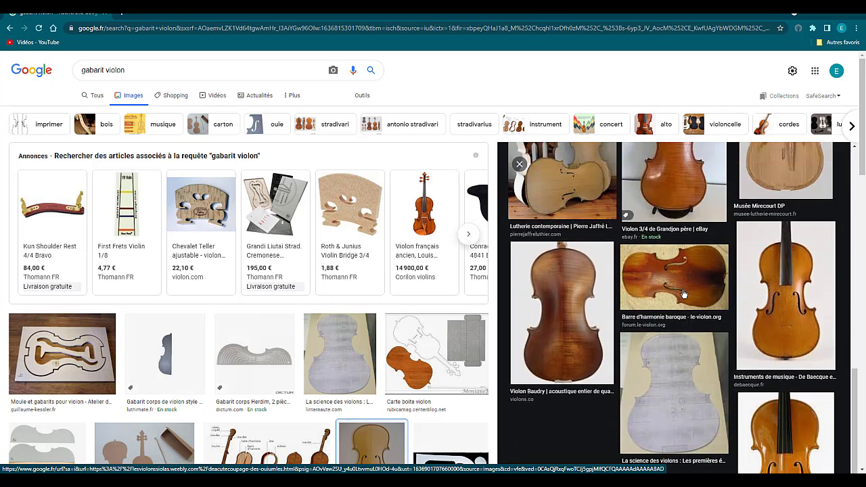
pyautogui.scroll(5, 683, 293)
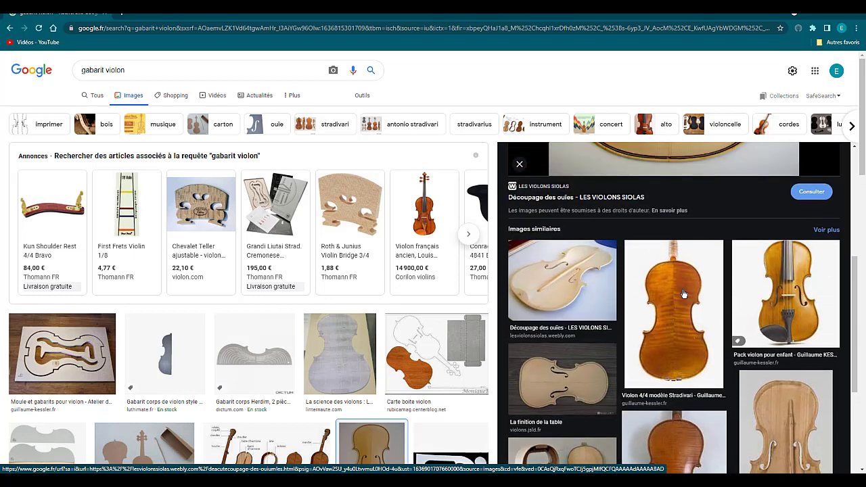